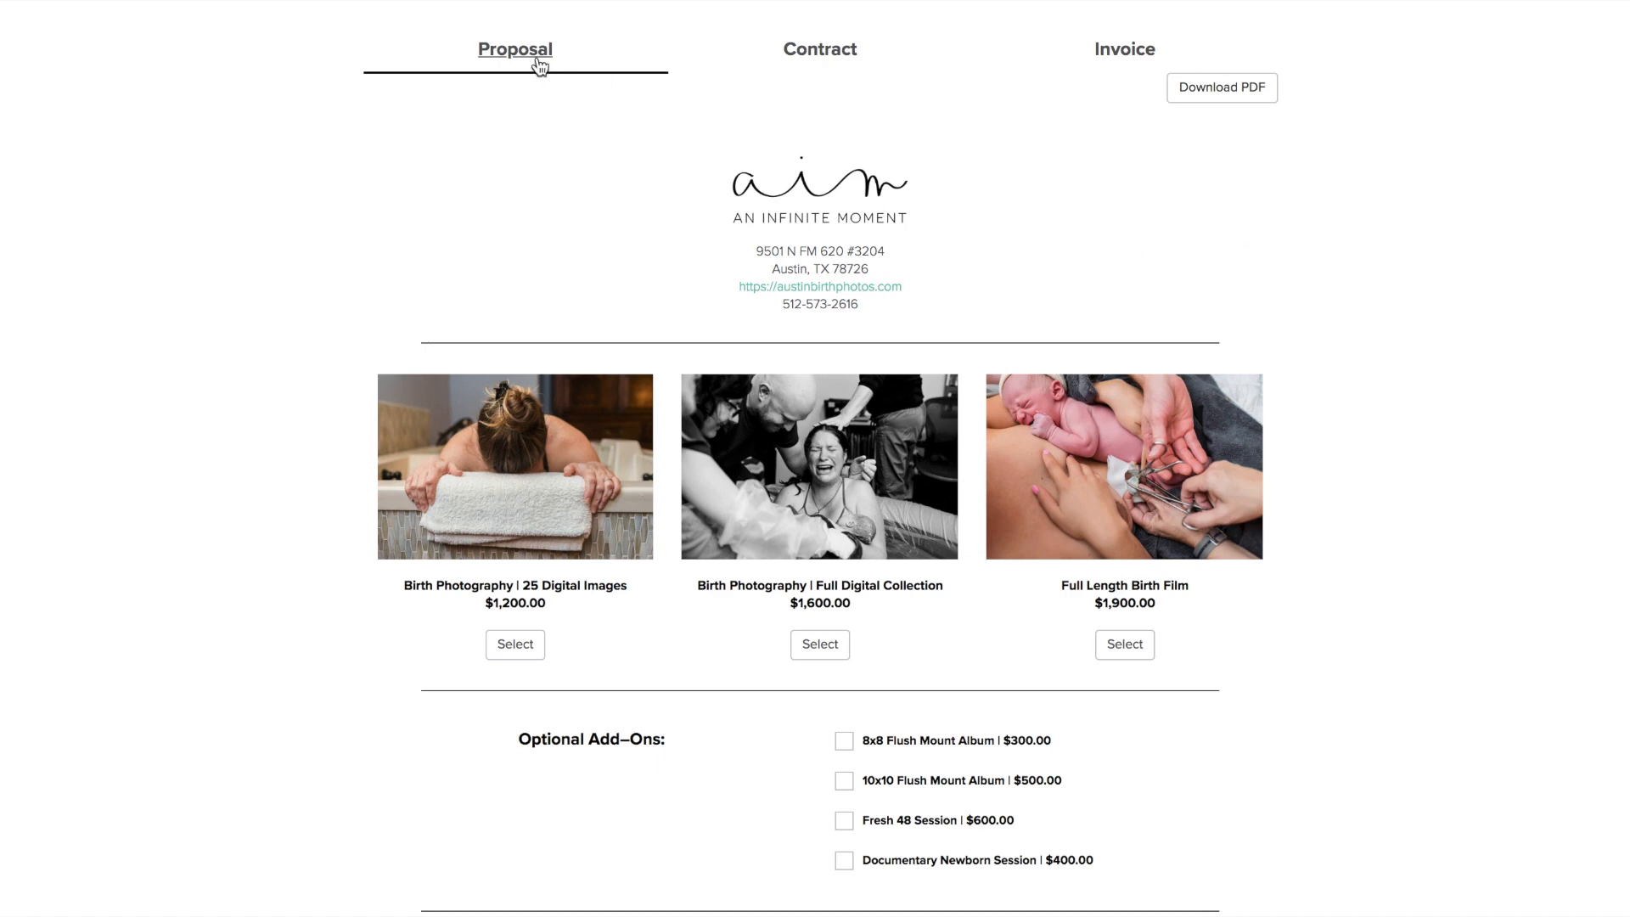
- Examine the birth photography proposal, from its packages and optional add-ons down through the birth questionnaire
{"action": "left_click", "coordinate": [732, 68]}
{"action": "scroll", "coordinate": [1192, 182], "scroll_direction": "down", "scroll_amount": 4}
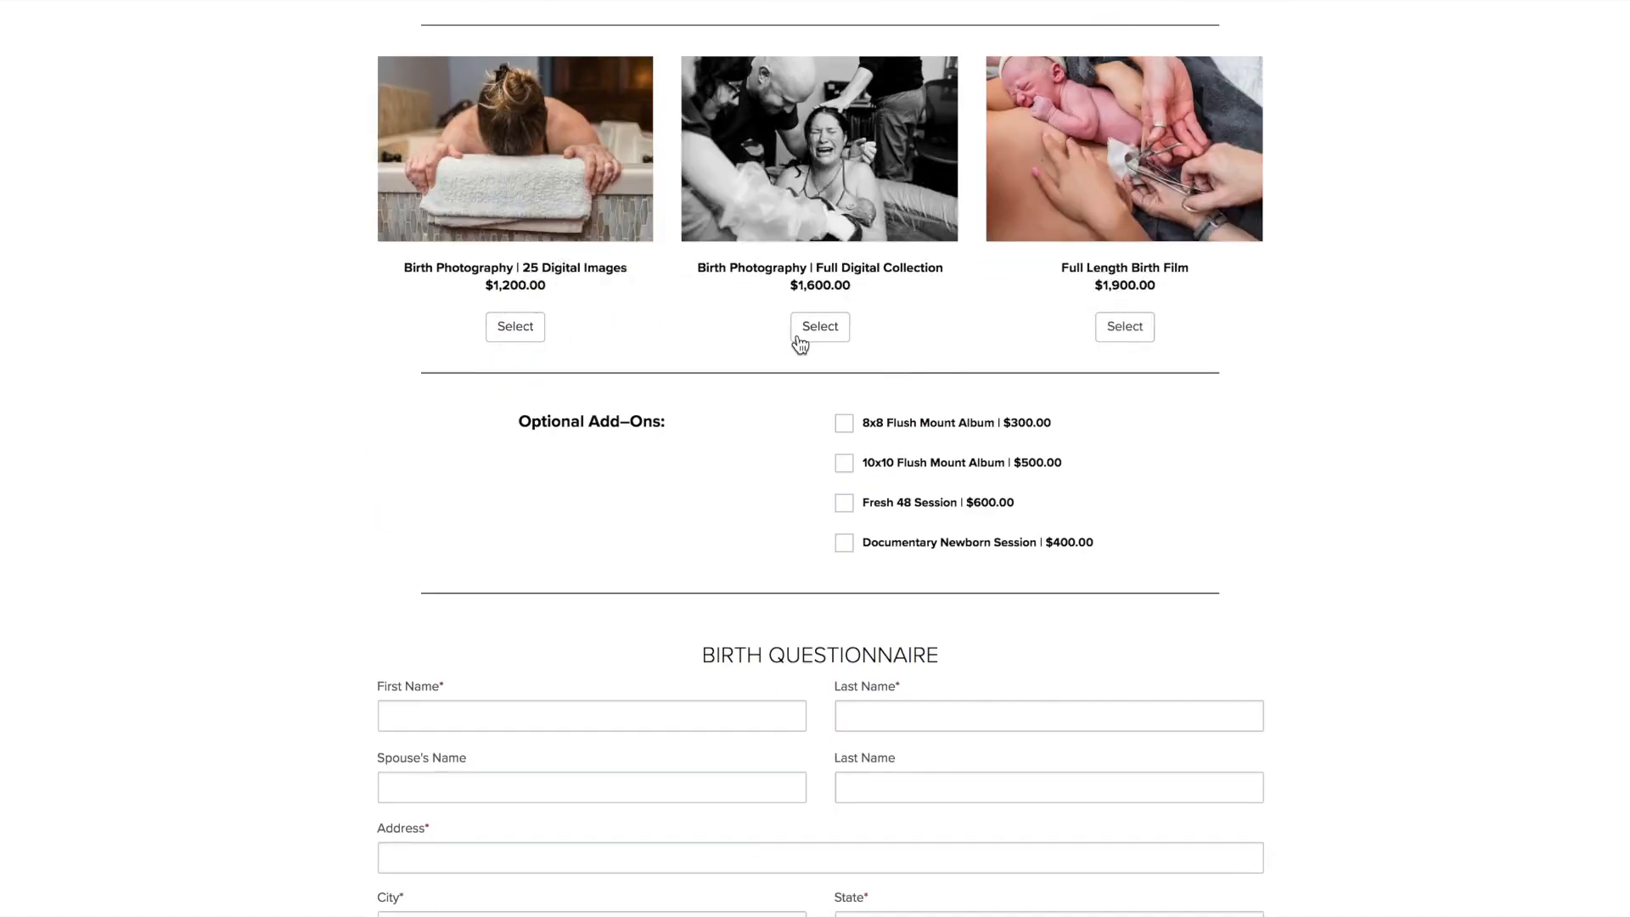
{"action": "scroll", "coordinate": [800, 345], "scroll_direction": "down", "scroll_amount": 2}
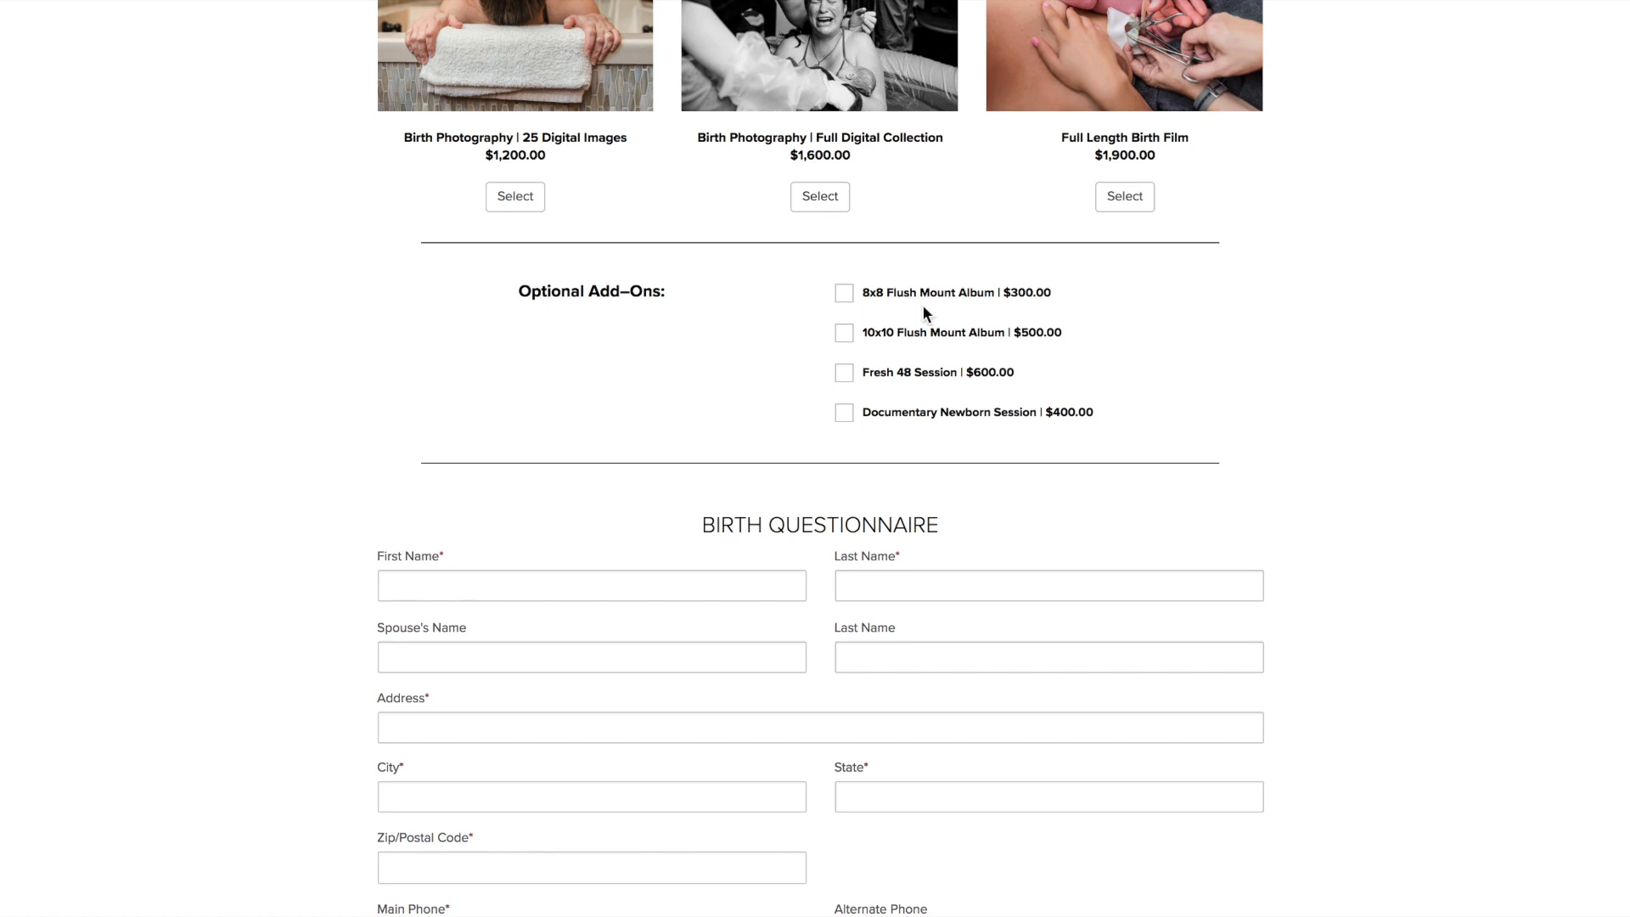
{"action": "scroll", "coordinate": [923, 306], "scroll_direction": "down", "scroll_amount": 3}
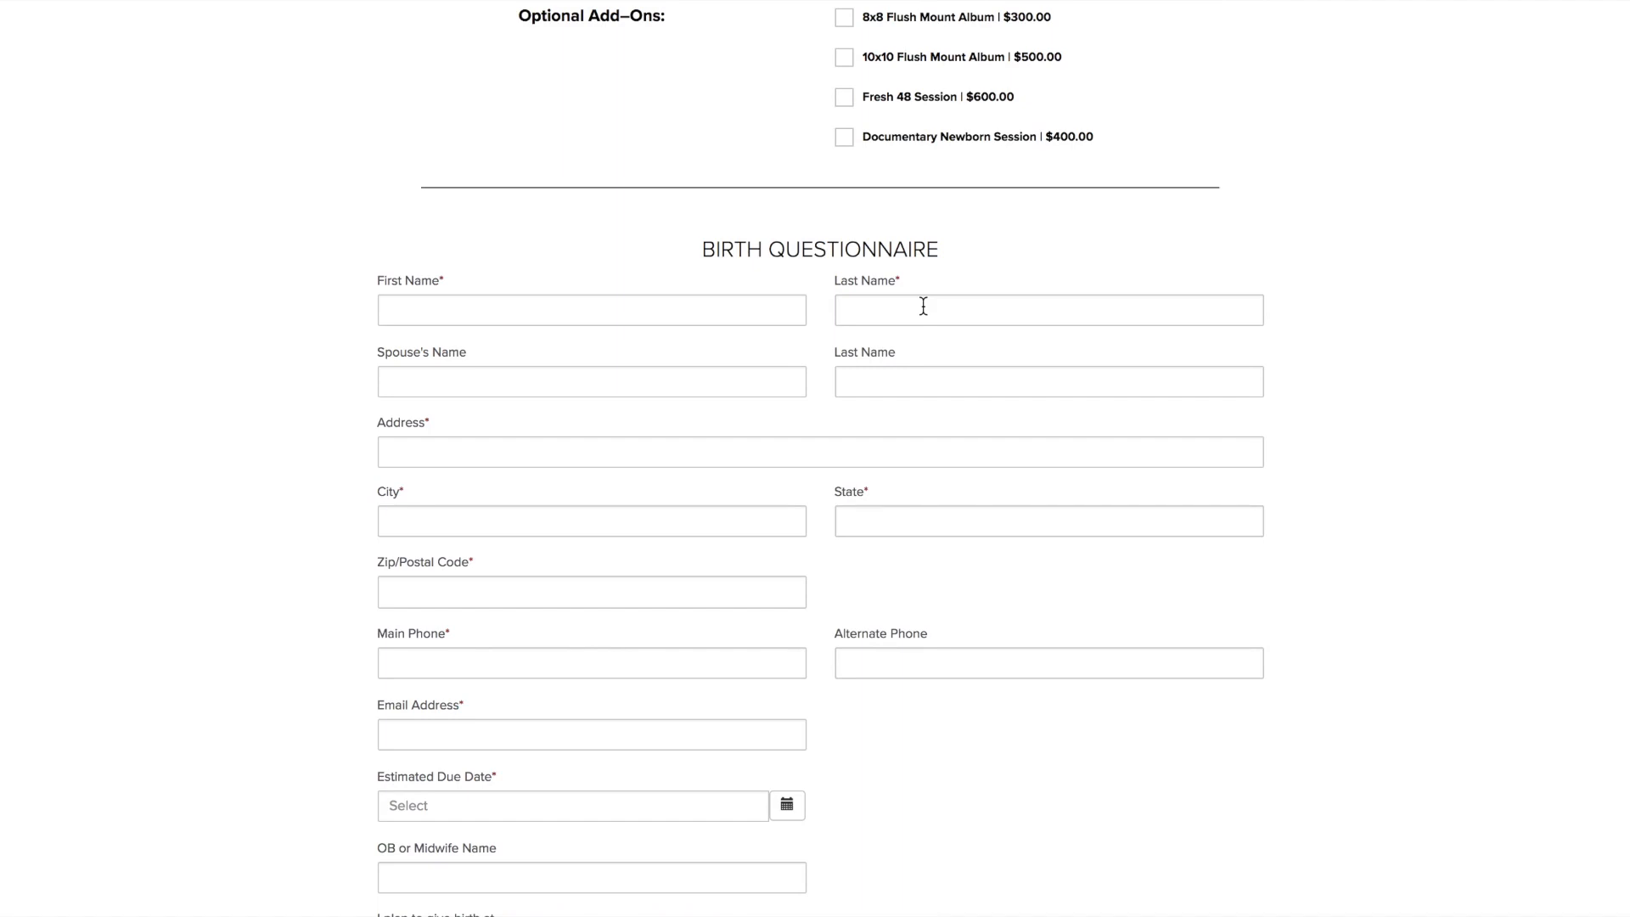
{"action": "scroll", "coordinate": [922, 306], "scroll_direction": "down", "scroll_amount": 1}
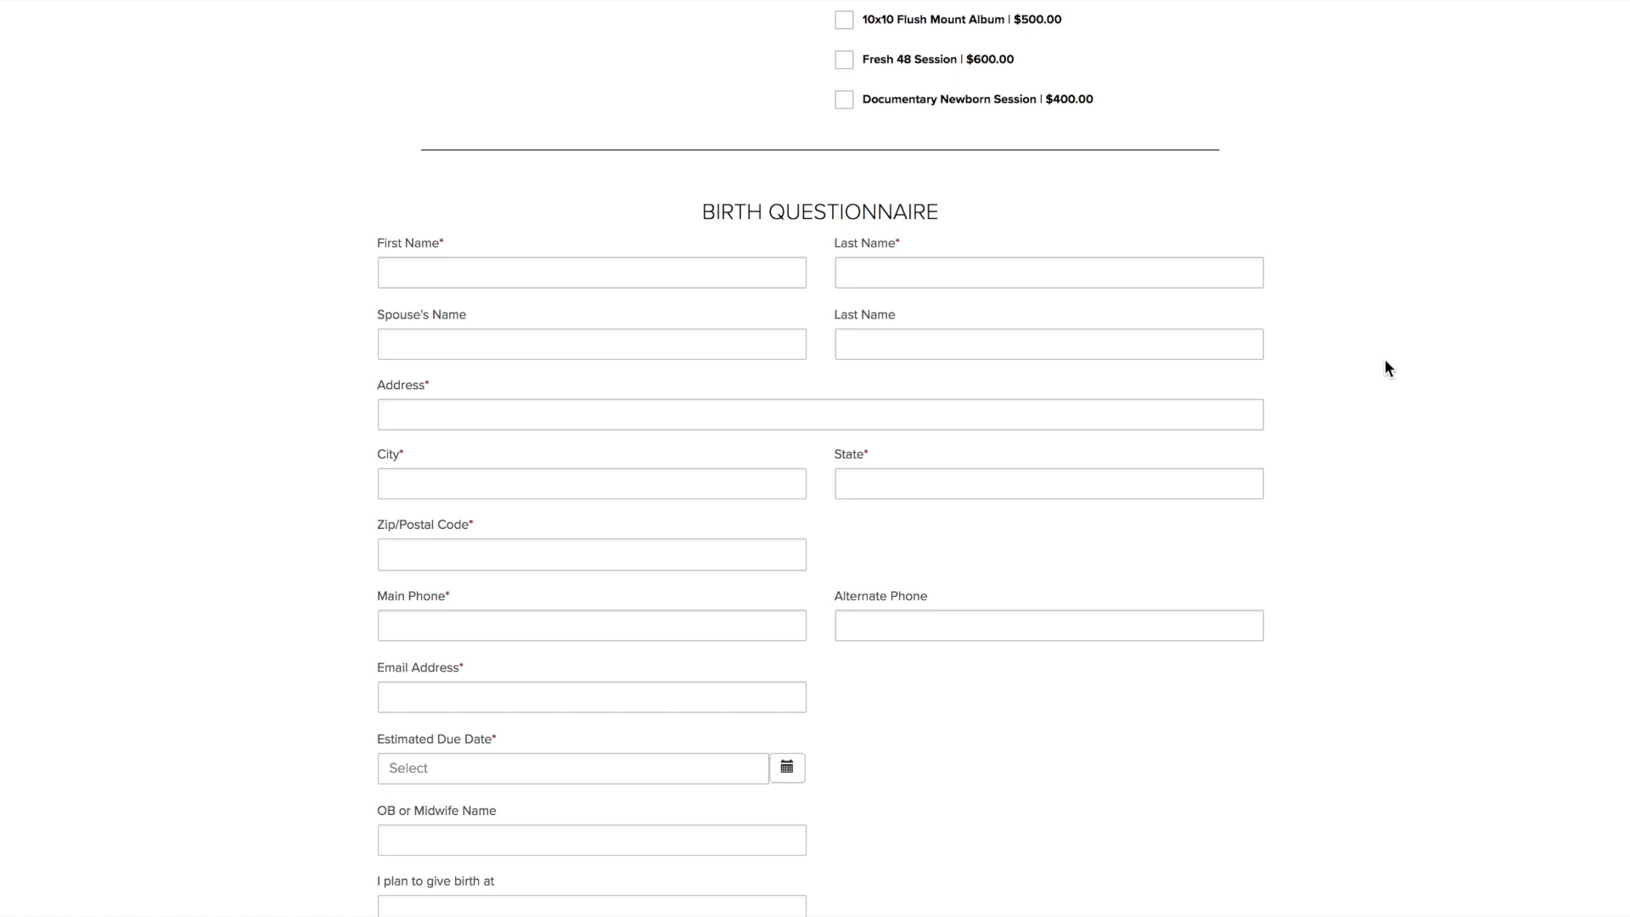
{"action": "scroll", "coordinate": [1158, 322], "scroll_direction": "down", "scroll_amount": 5}
{"action": "scroll", "coordinate": [611, 290], "scroll_direction": "down", "scroll_amount": 10}
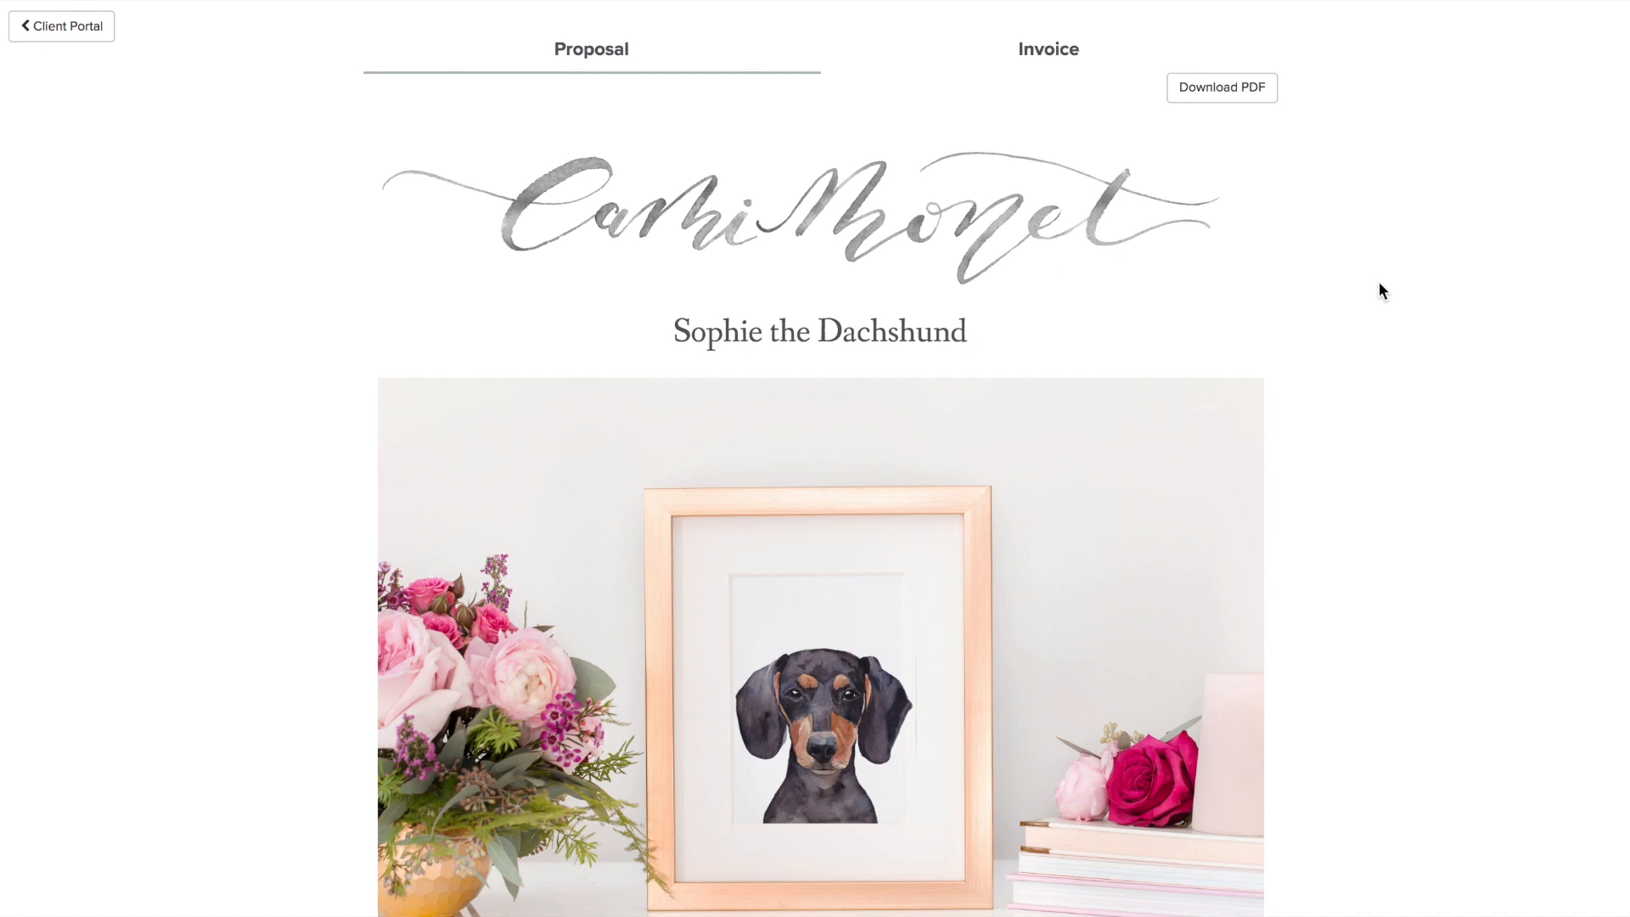
- Examine the pet portrait proposal, including its portrait image and the mug, pillow, phone case and notecard add-ons
{"action": "scroll", "coordinate": [1378, 282], "scroll_direction": "down", "scroll_amount": 2}
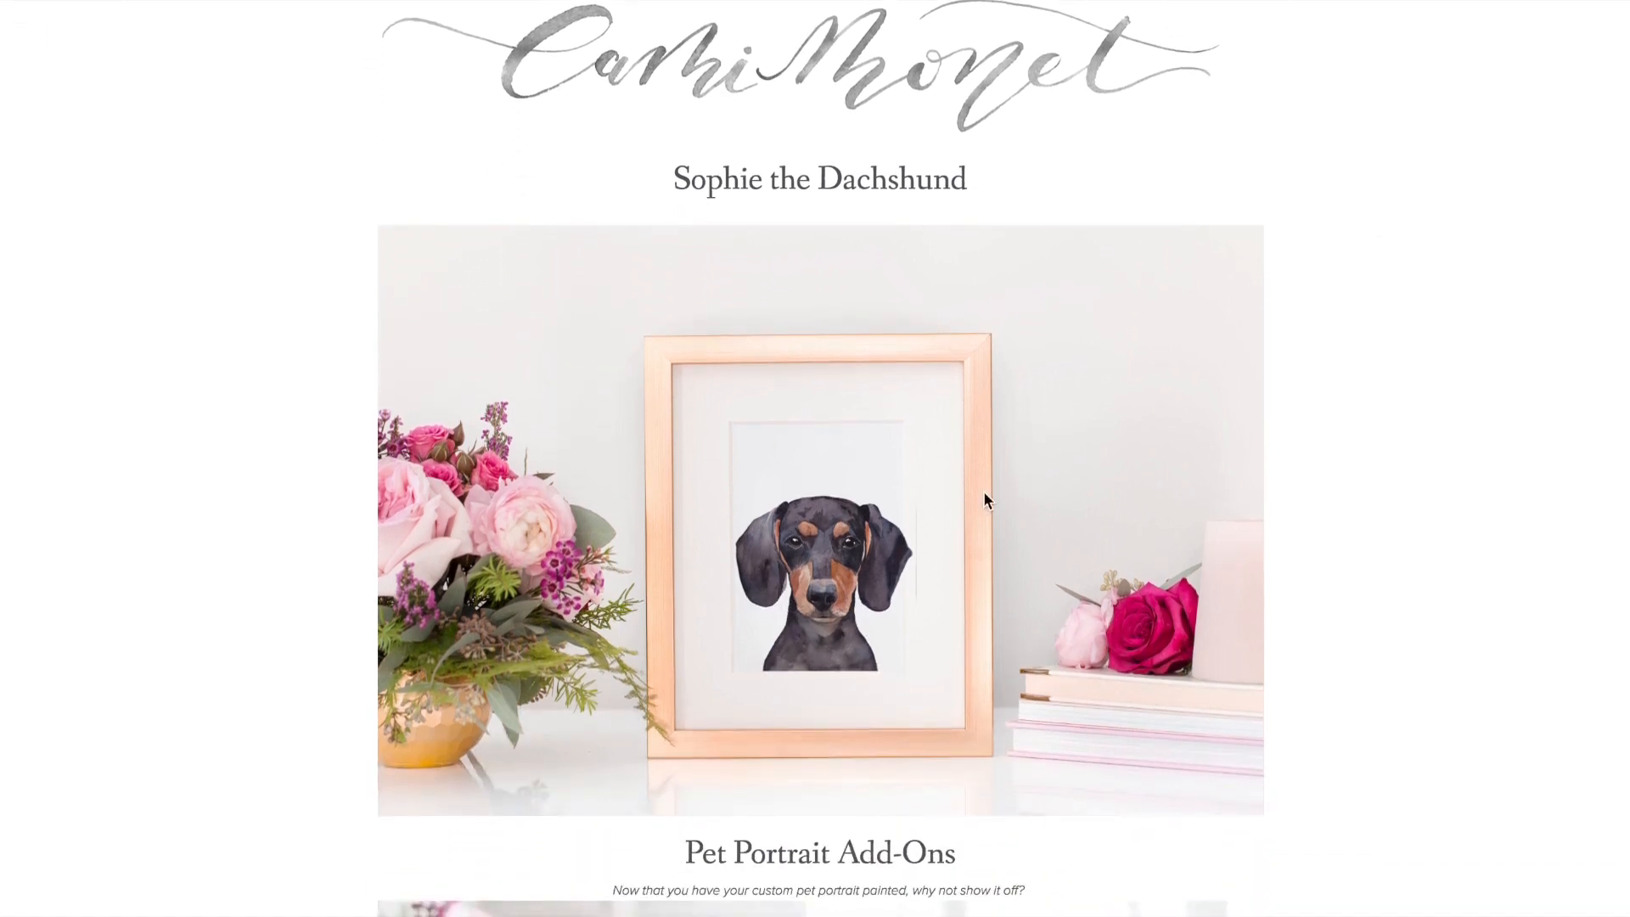
{"action": "scroll", "coordinate": [1402, 360], "scroll_direction": "down", "scroll_amount": 5}
{"action": "scroll", "coordinate": [1402, 363], "scroll_direction": "down", "scroll_amount": 3}
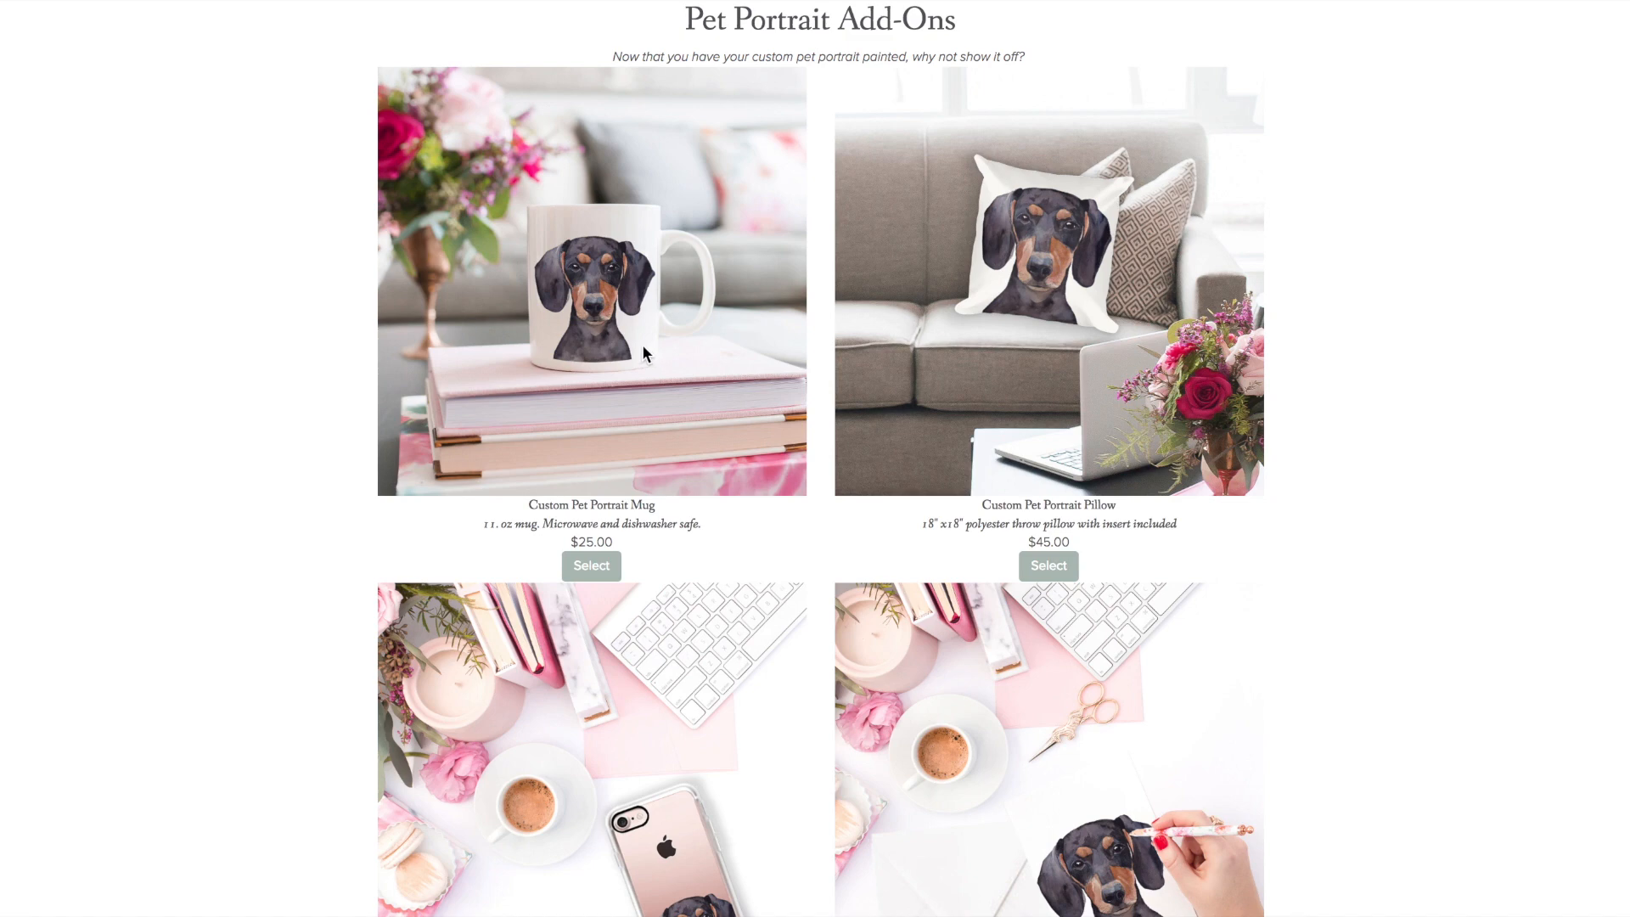
{"action": "scroll", "coordinate": [1129, 323], "scroll_direction": "down", "scroll_amount": 3}
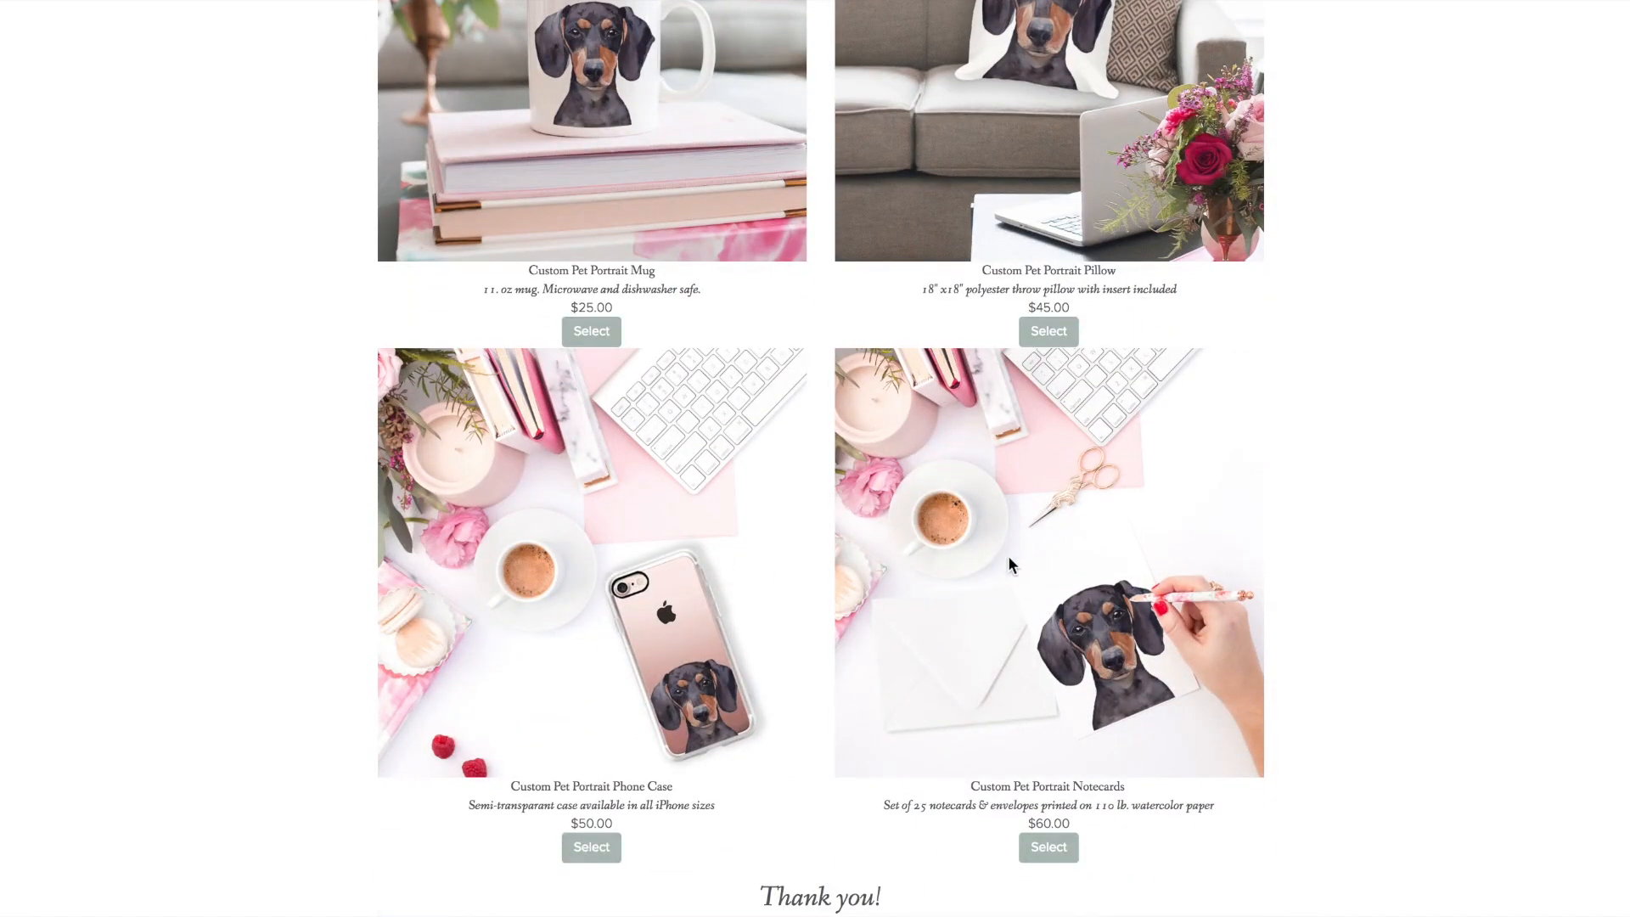
{"action": "scroll", "coordinate": [1435, 463], "scroll_direction": "down", "scroll_amount": 1}
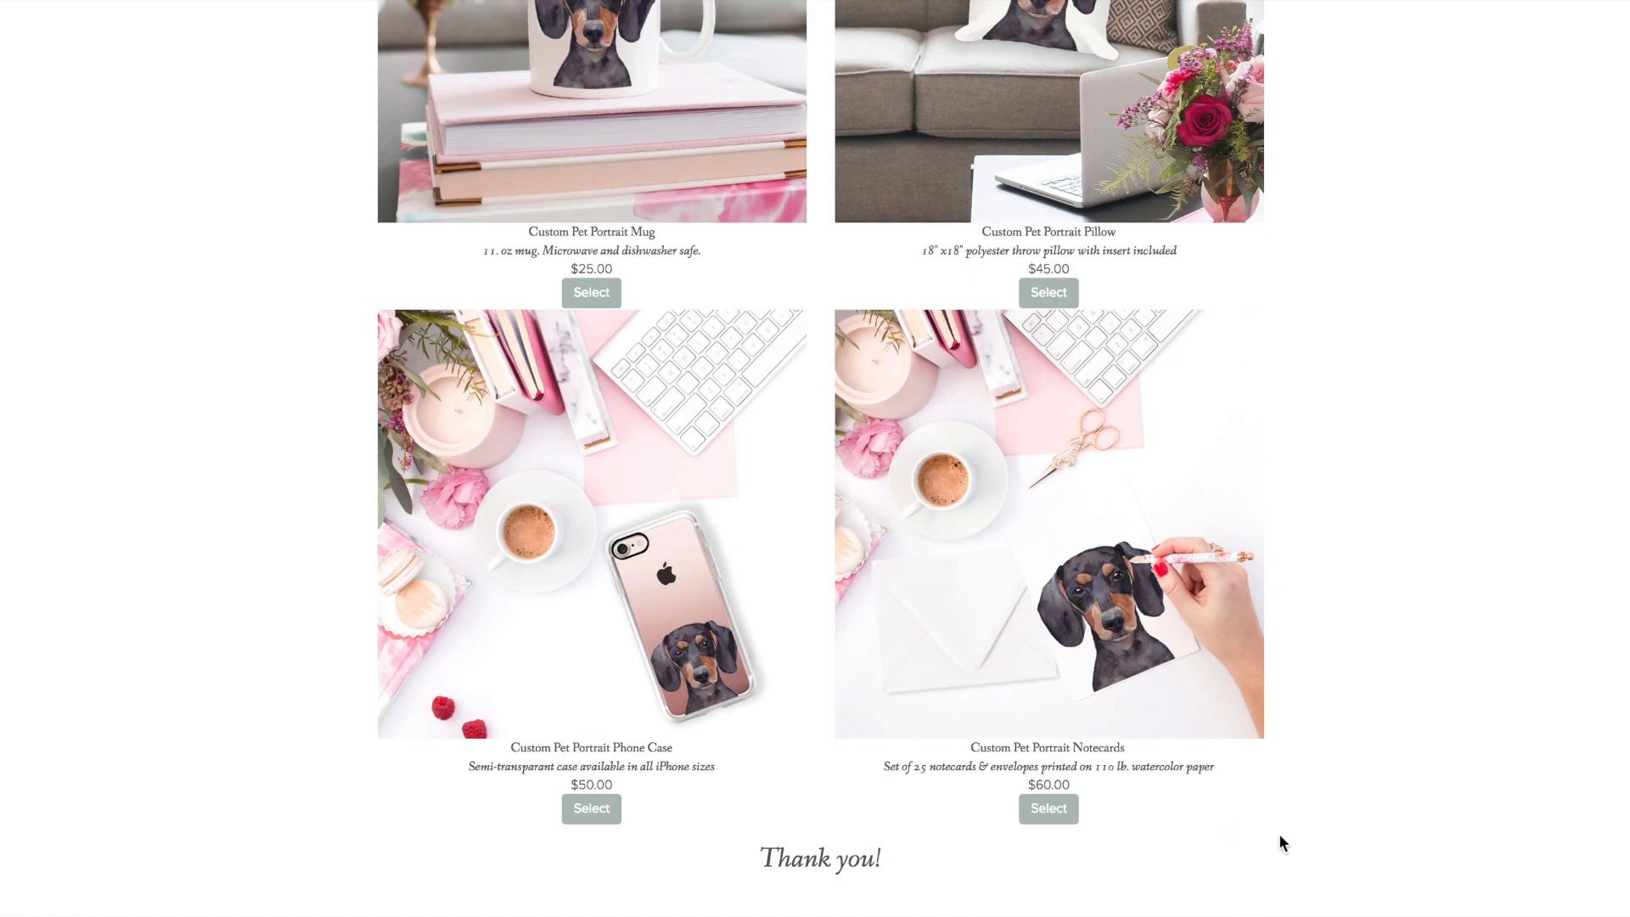
{"action": "scroll", "coordinate": [1278, 833], "scroll_direction": "up", "scroll_amount": 15}
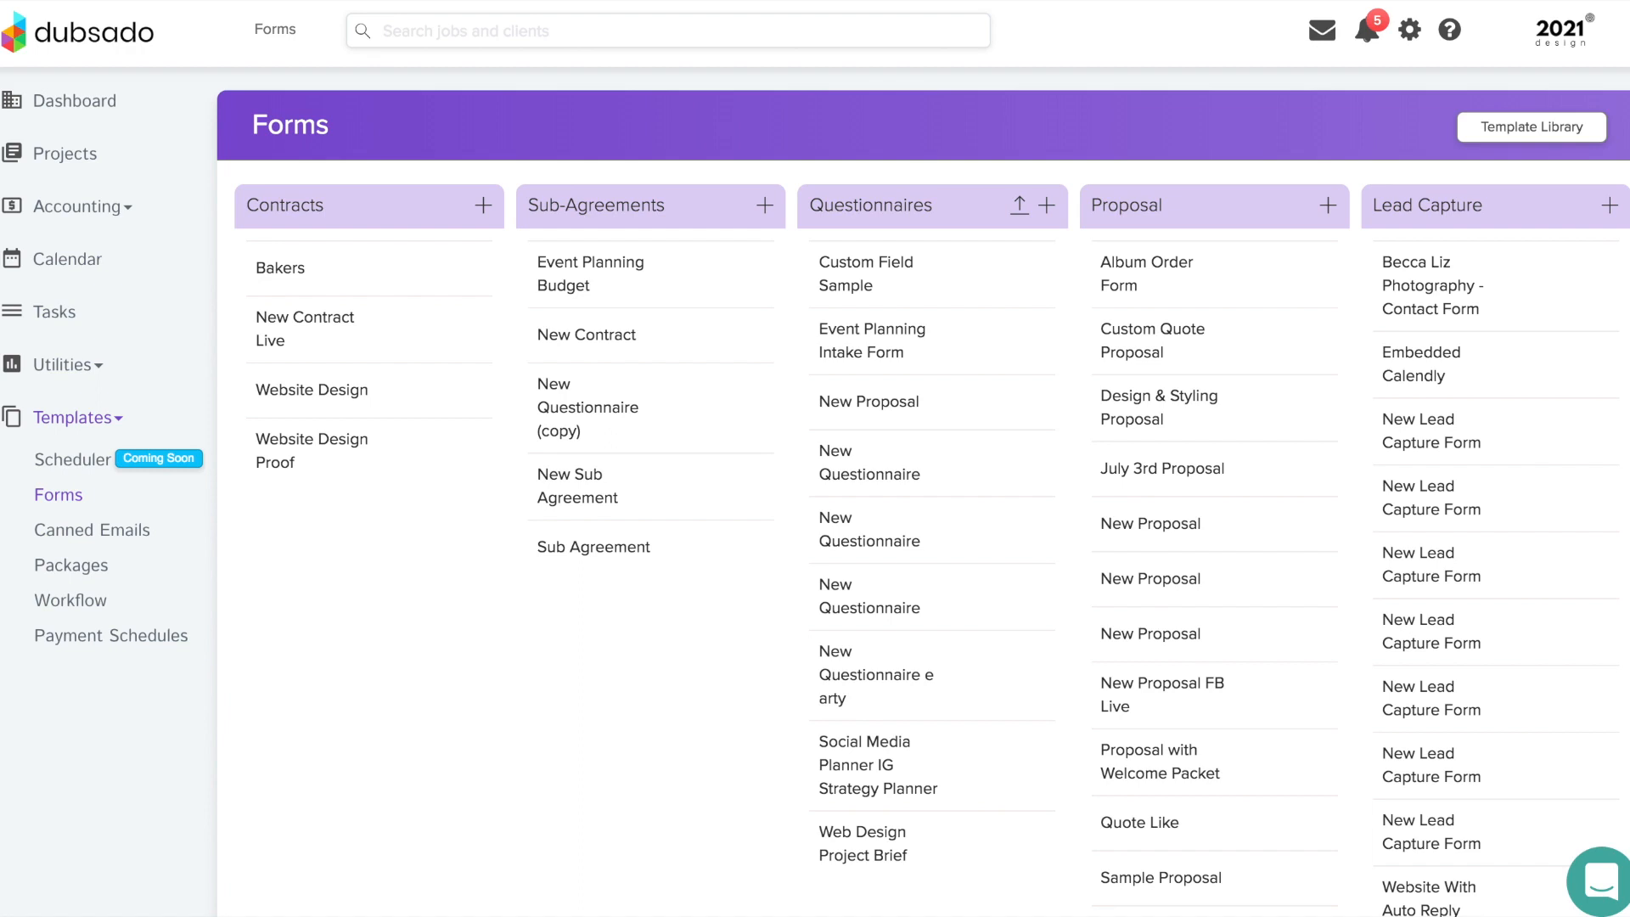
- Create a new proposal form and place the 2021 design logo image in it as the header
{"action": "left_click", "coordinate": [1331, 210]}
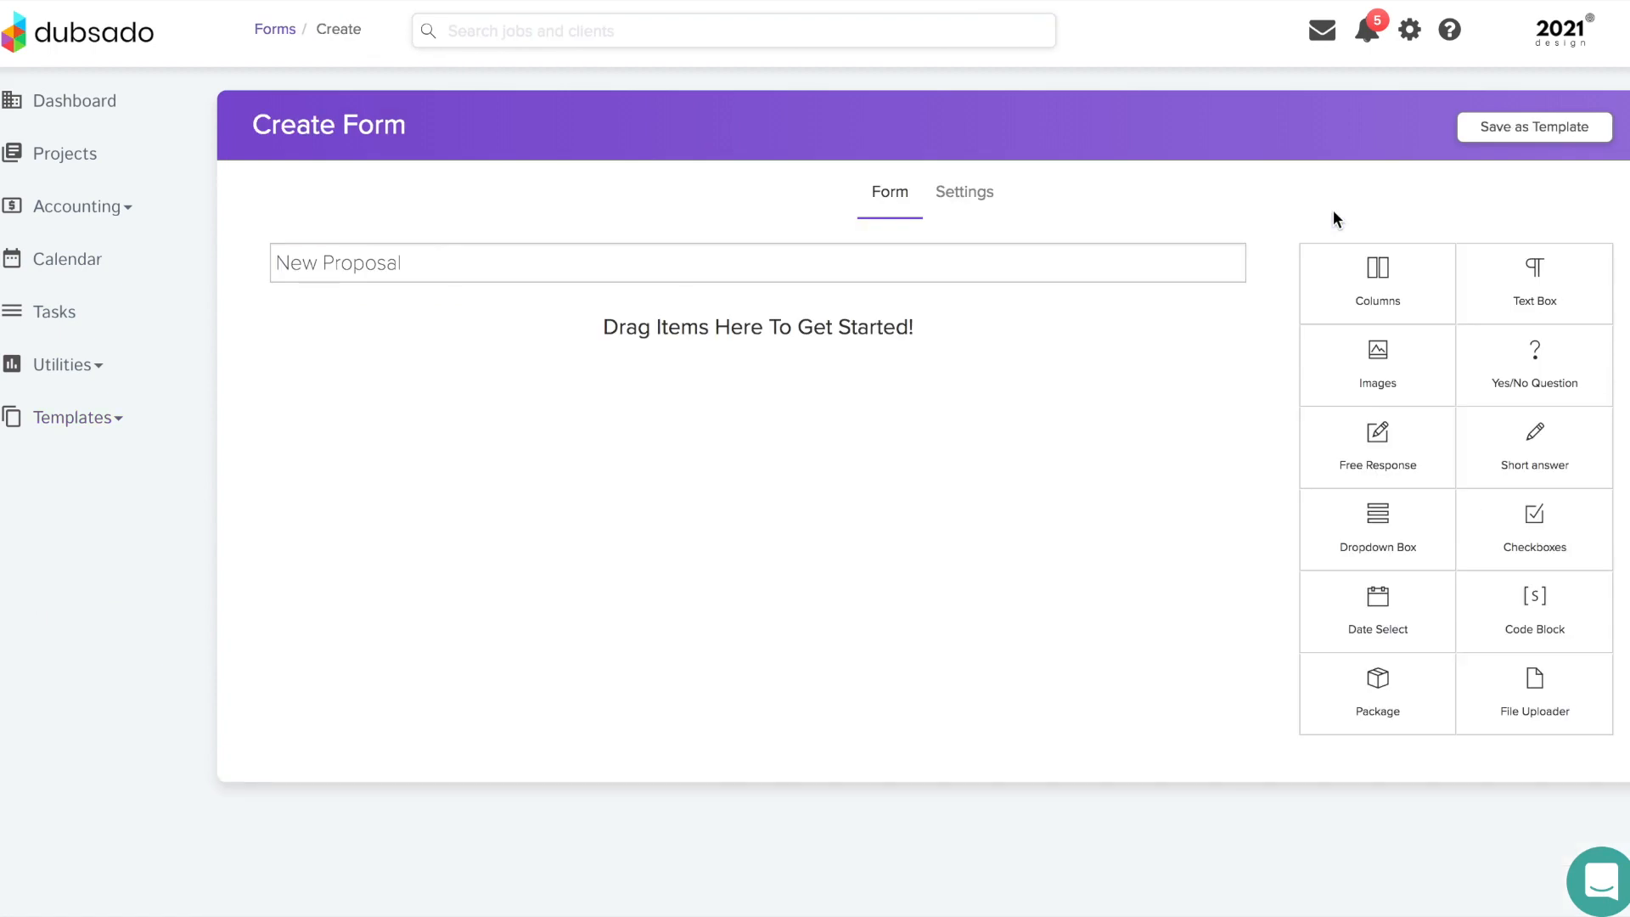
{"action": "left_click_drag", "start_coordinate": [1364, 363], "coordinate": [968, 362]}
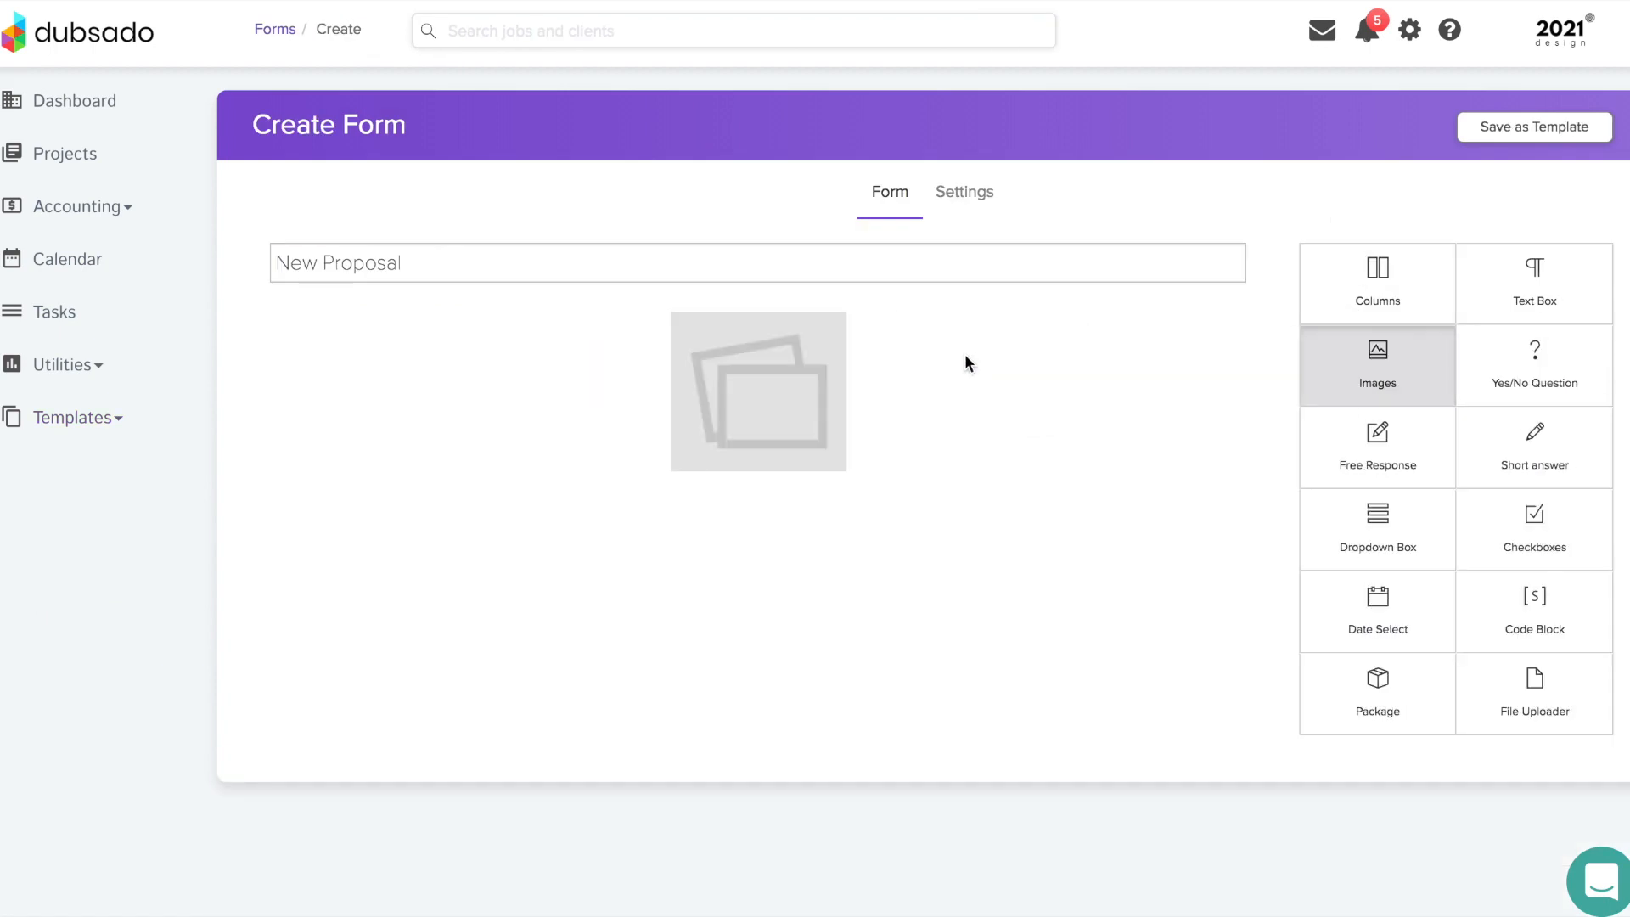
{"action": "left_click", "coordinate": [752, 390]}
{"action": "scroll", "coordinate": [837, 583], "scroll_direction": "down", "scroll_amount": 10}
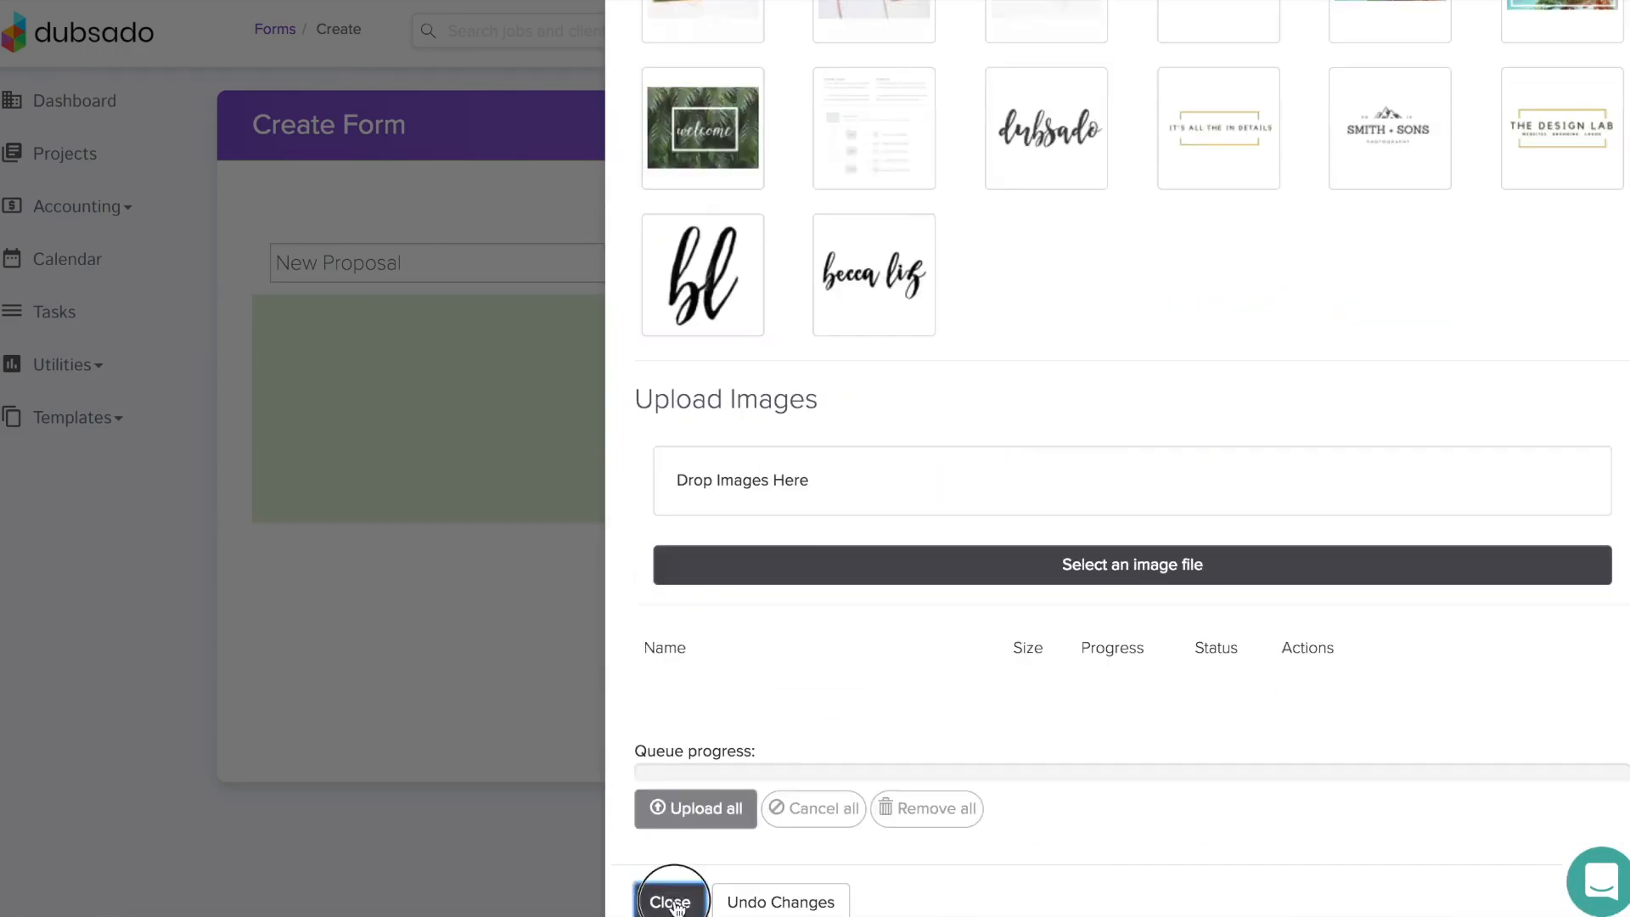
{"action": "left_click", "coordinate": [669, 900]}
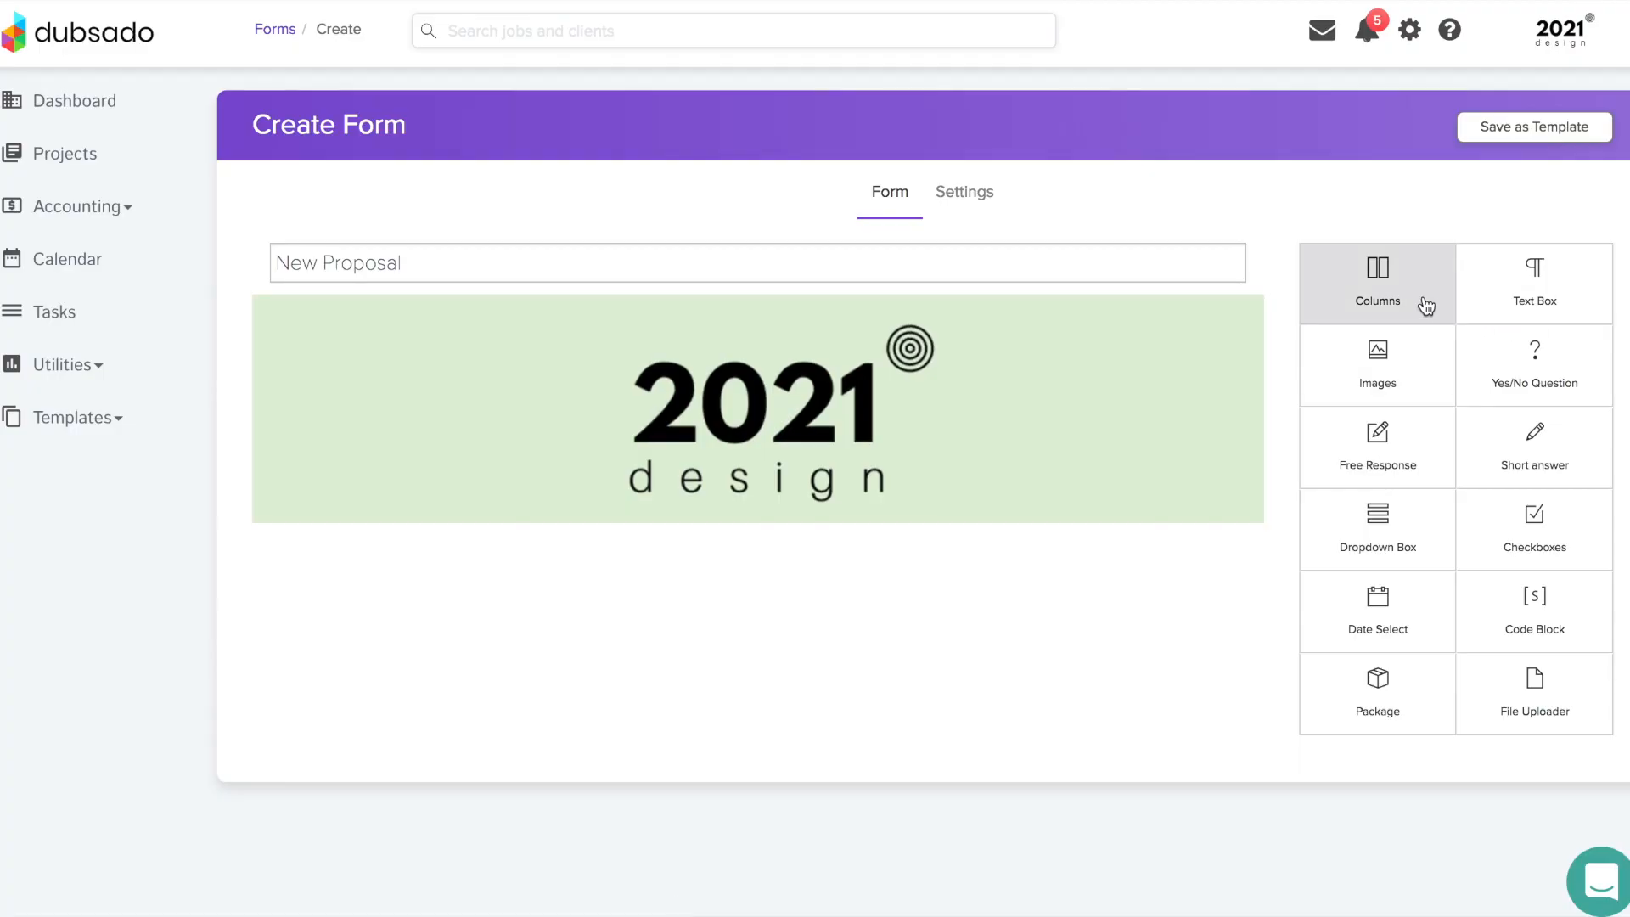
- Add a columns container below the logo and change it to three columns
{"action": "left_click_drag", "start_coordinate": [1426, 306], "coordinate": [1032, 535]}
{"action": "left_click", "coordinate": [1513, 186]}
{"action": "left_click", "coordinate": [1393, 353]}
{"action": "left_click", "coordinate": [1393, 378]}
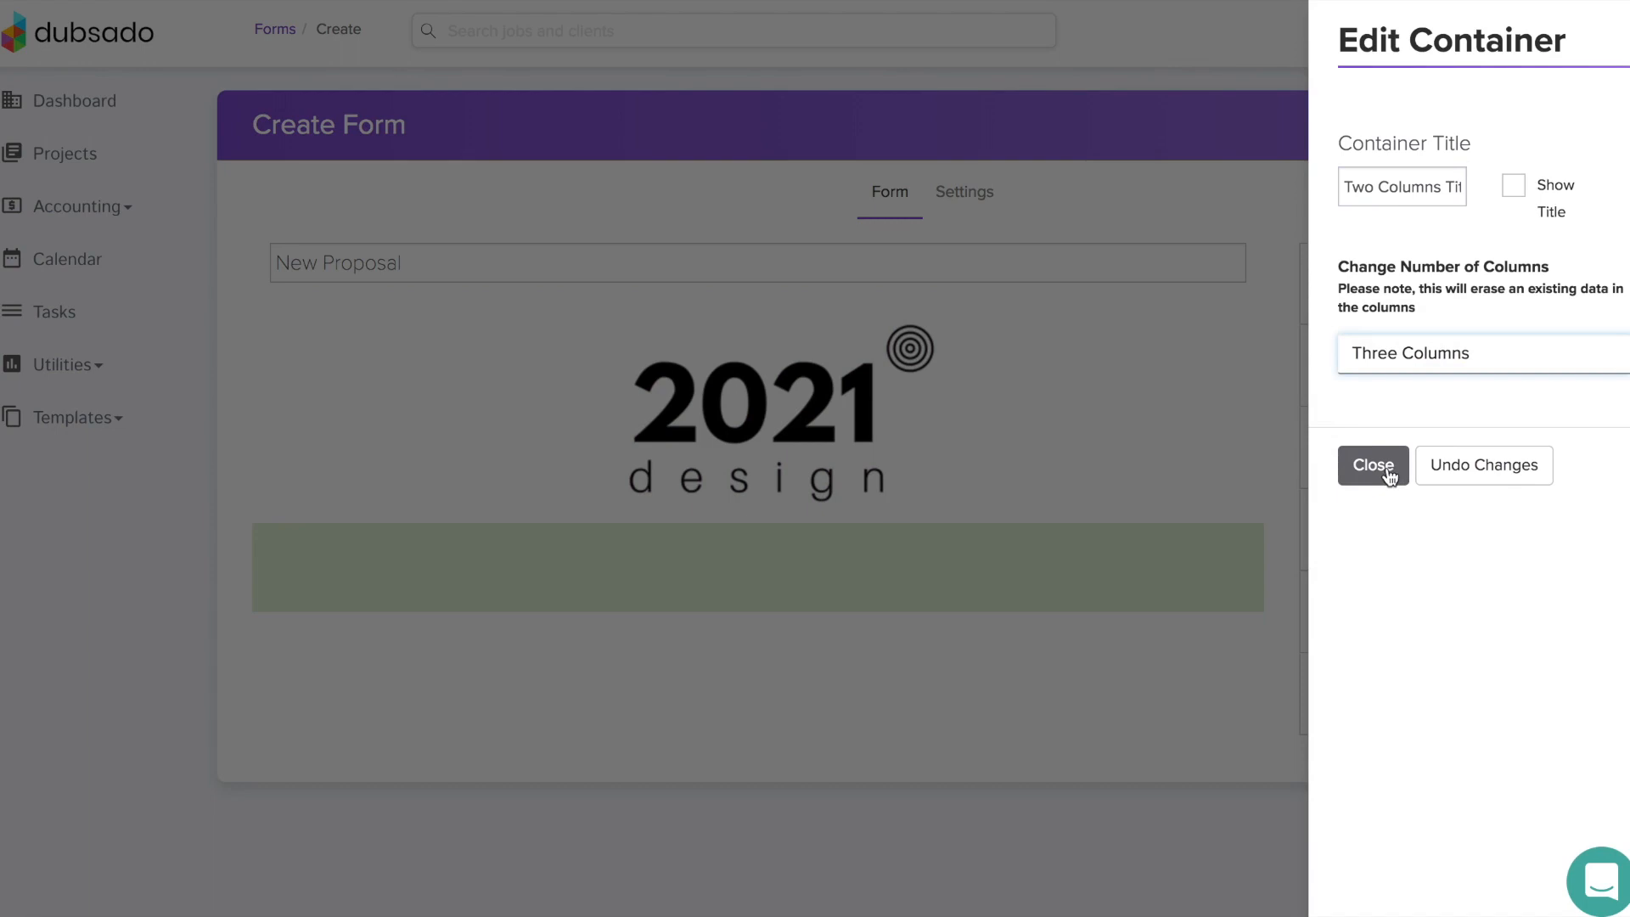
{"action": "left_click", "coordinate": [1384, 465]}
- Place an image element in each of the three columns with a package element beneath each image
{"action": "left_click_drag", "start_coordinate": [1382, 348], "coordinate": [713, 614]}
{"action": "left_click_drag", "start_coordinate": [1376, 365], "coordinate": [1086, 607]}
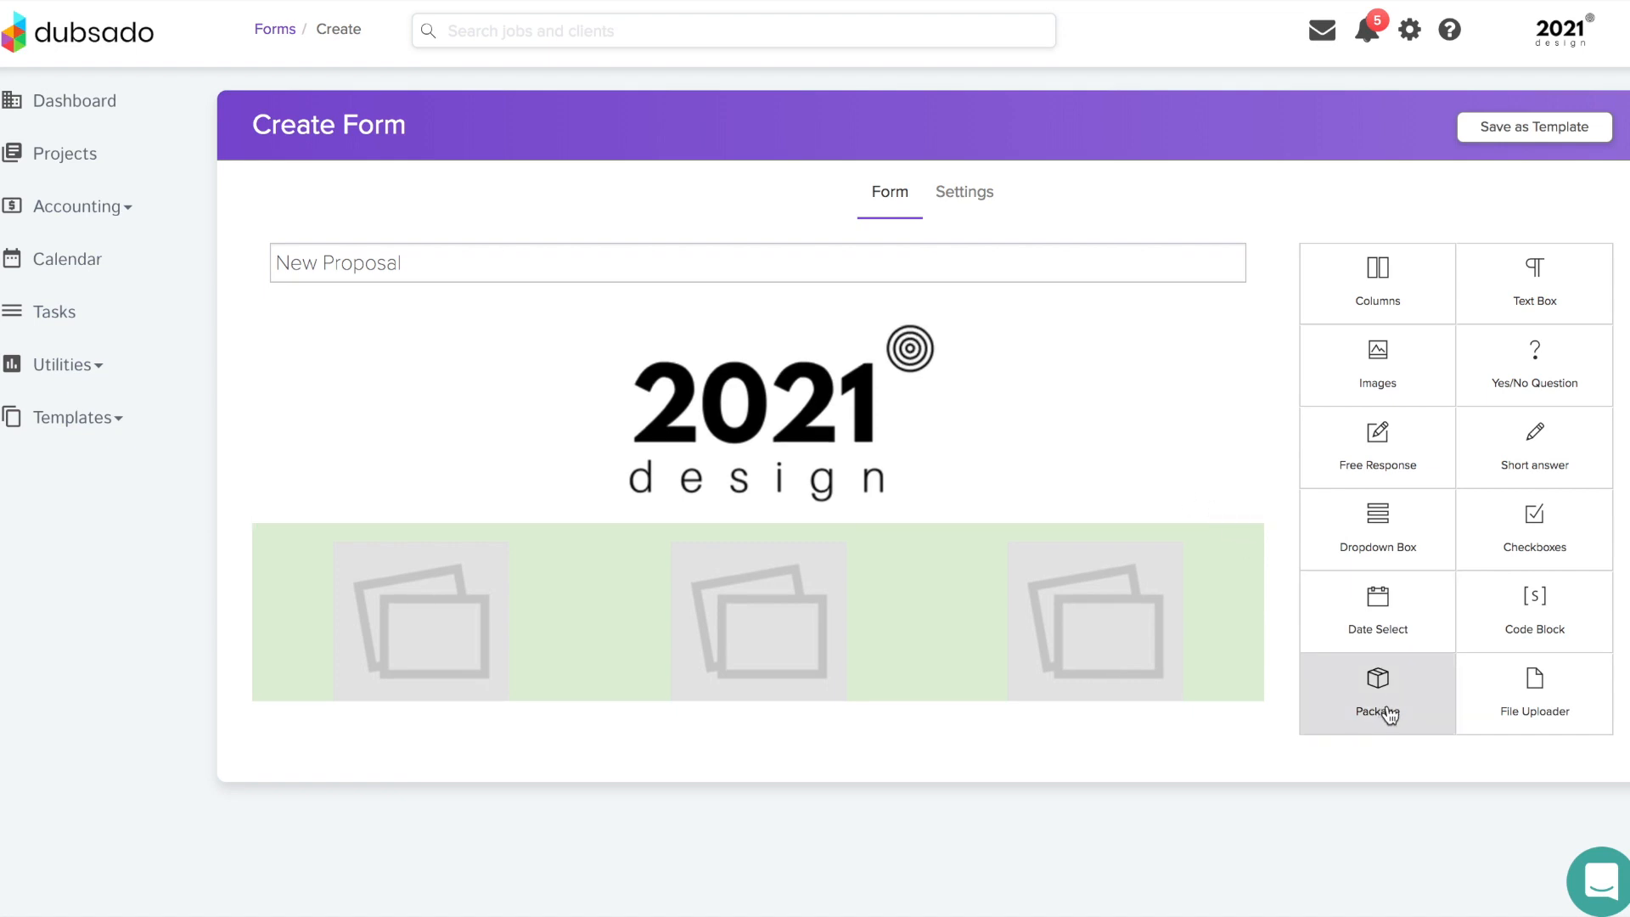
{"action": "left_click_drag", "start_coordinate": [1388, 716], "coordinate": [426, 698]}
{"action": "left_click_drag", "start_coordinate": [1415, 675], "coordinate": [760, 721]}
{"action": "left_click_drag", "start_coordinate": [1441, 703], "coordinate": [1095, 679]}
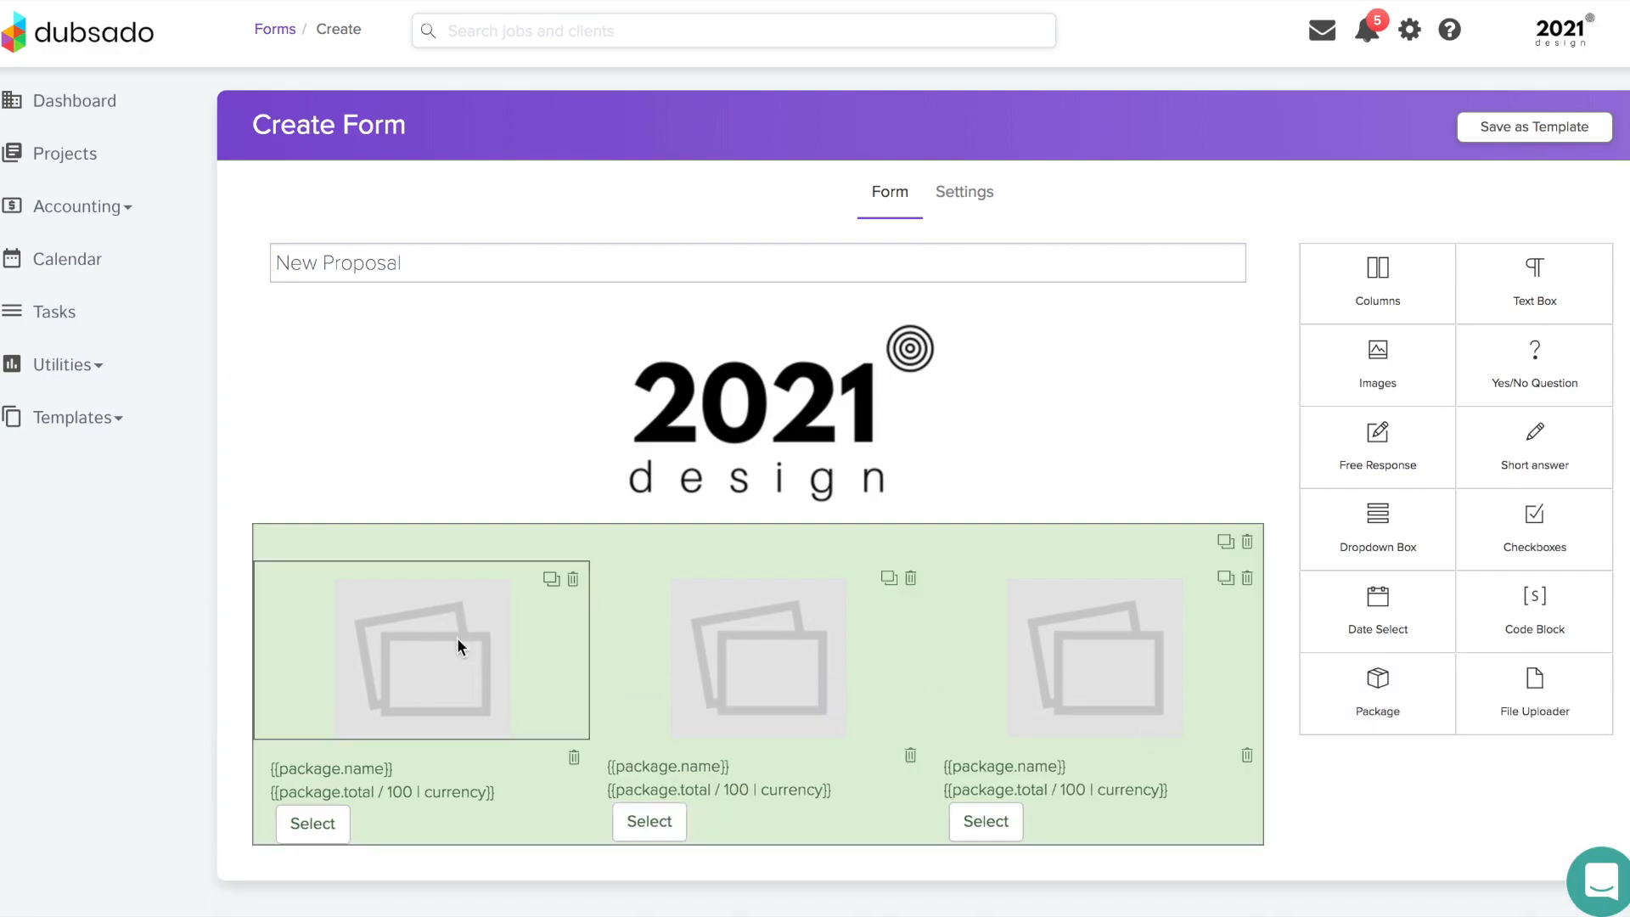
- Set the first column's image to the gold-striped clipboard and to-do note photo from the image library
{"action": "left_click", "coordinate": [457, 638]}
{"action": "scroll", "coordinate": [1207, 520], "scroll_direction": "down", "scroll_amount": 3}
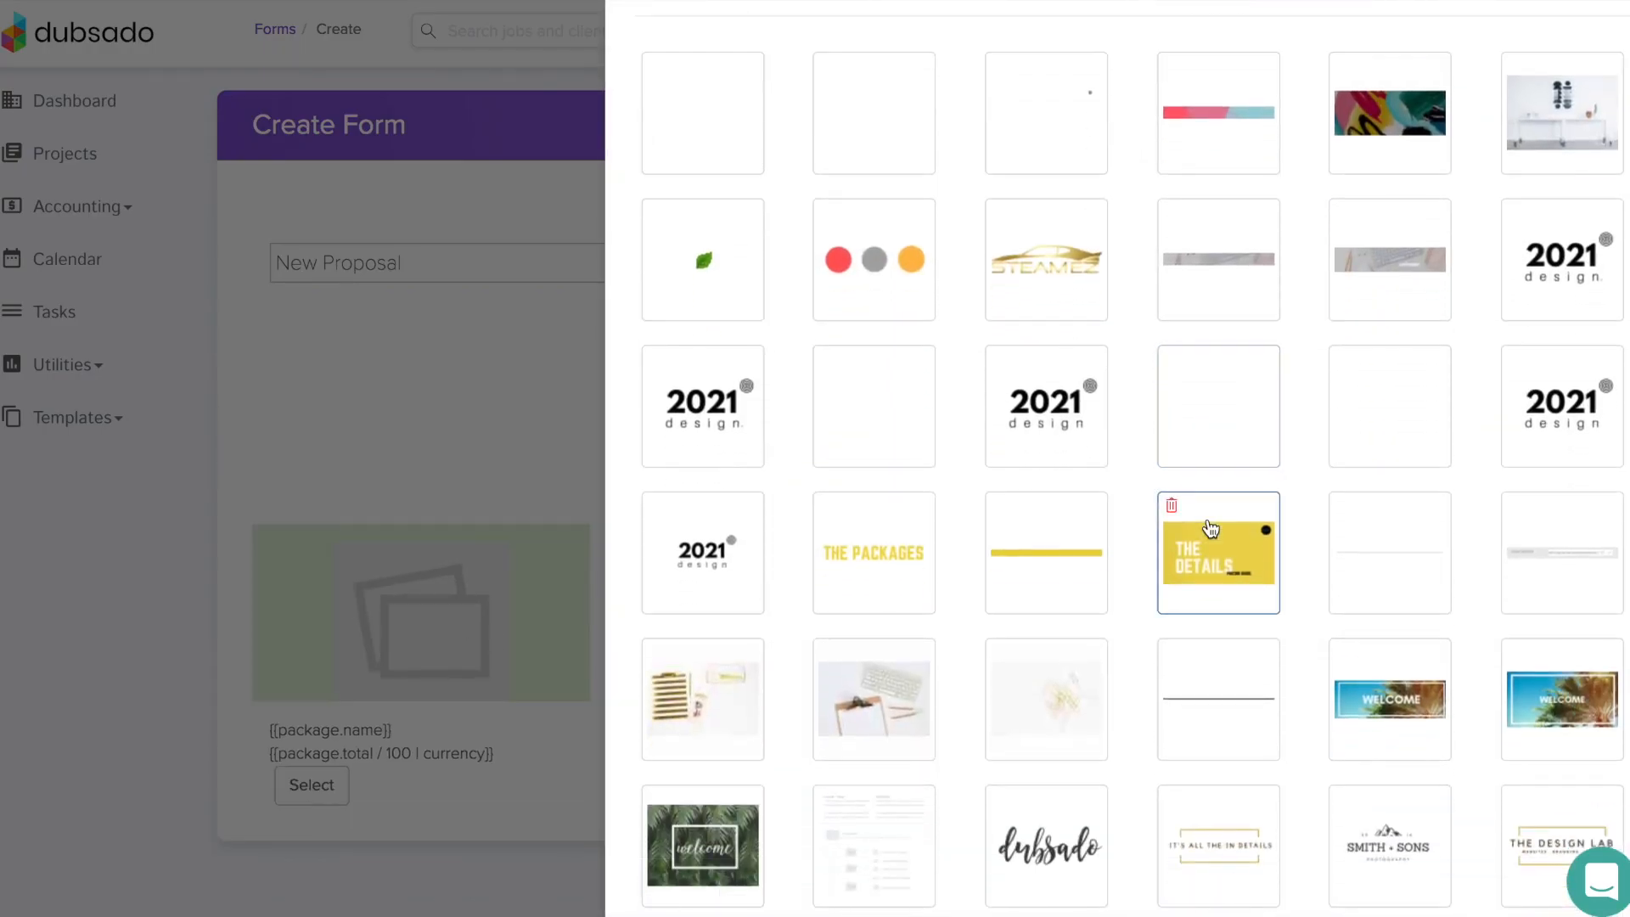
{"action": "scroll", "coordinate": [1209, 528], "scroll_direction": "down", "scroll_amount": 4}
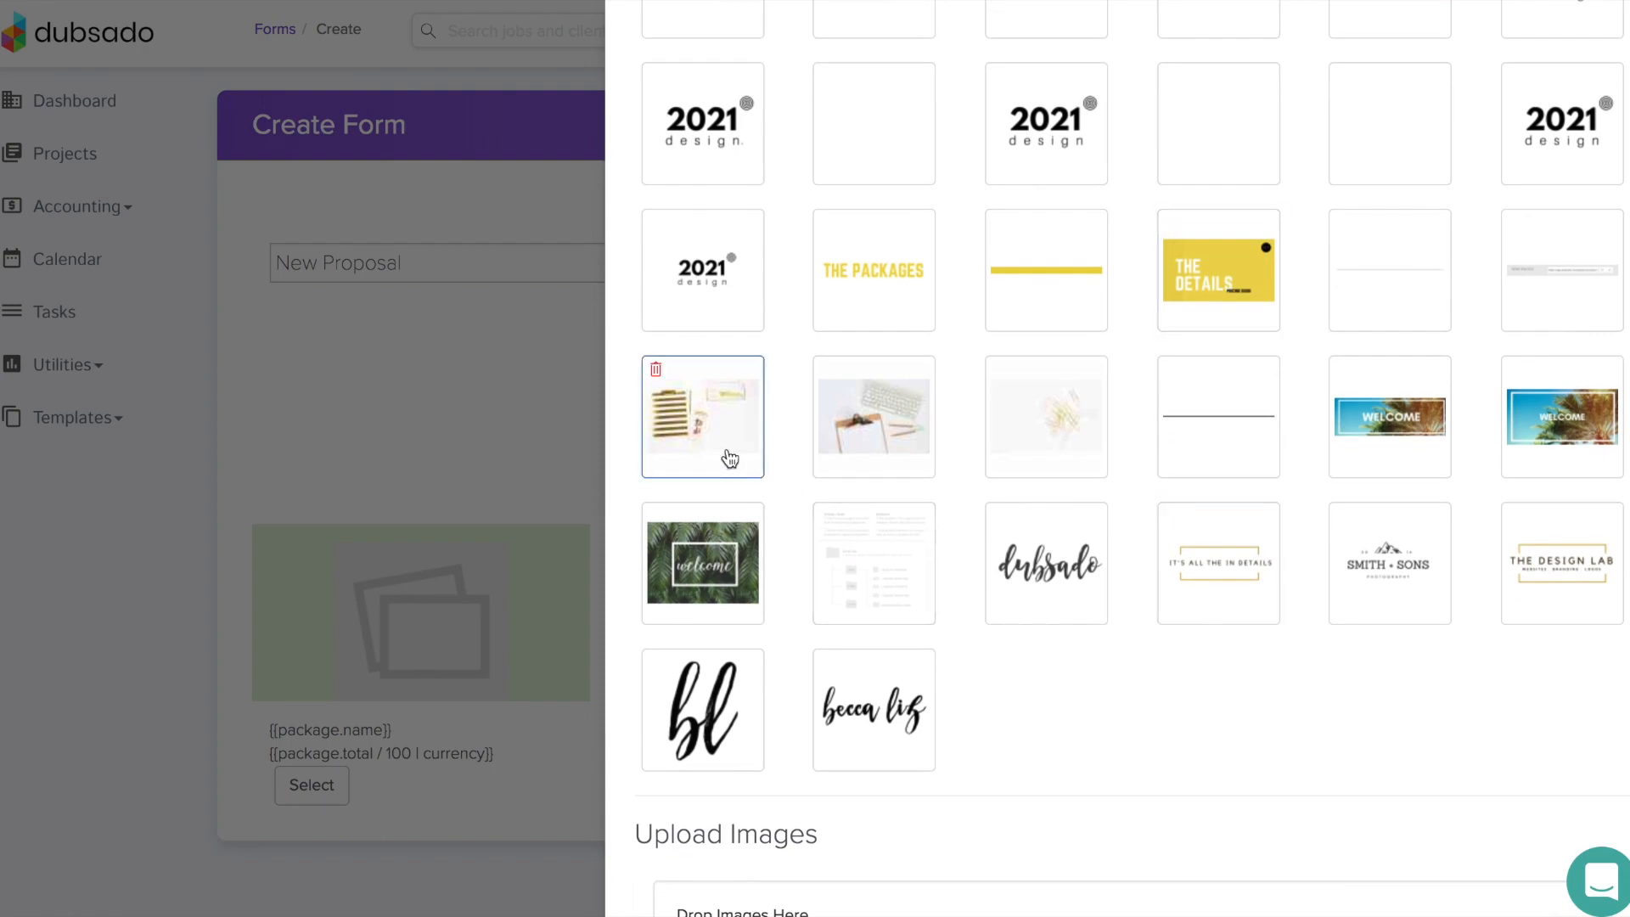
{"action": "left_click", "coordinate": [731, 458]}
{"action": "scroll", "coordinate": [1143, 461], "scroll_direction": "down", "scroll_amount": 5}
{"action": "left_click", "coordinate": [670, 899]}
- Set the second column's image to the keyboard and clipboard photo and the third's to the gold paper clips photo
{"action": "left_click", "coordinate": [735, 632]}
{"action": "scroll", "coordinate": [873, 611], "scroll_direction": "down", "scroll_amount": 6}
{"action": "left_click", "coordinate": [874, 611]}
{"action": "scroll", "coordinate": [873, 611], "scroll_direction": "down", "scroll_amount": 7}
{"action": "left_click", "coordinate": [670, 899]}
{"action": "left_click", "coordinate": [1057, 644]}
{"action": "scroll", "coordinate": [1036, 527], "scroll_direction": "down", "scroll_amount": 3}
{"action": "left_click", "coordinate": [1036, 527]}
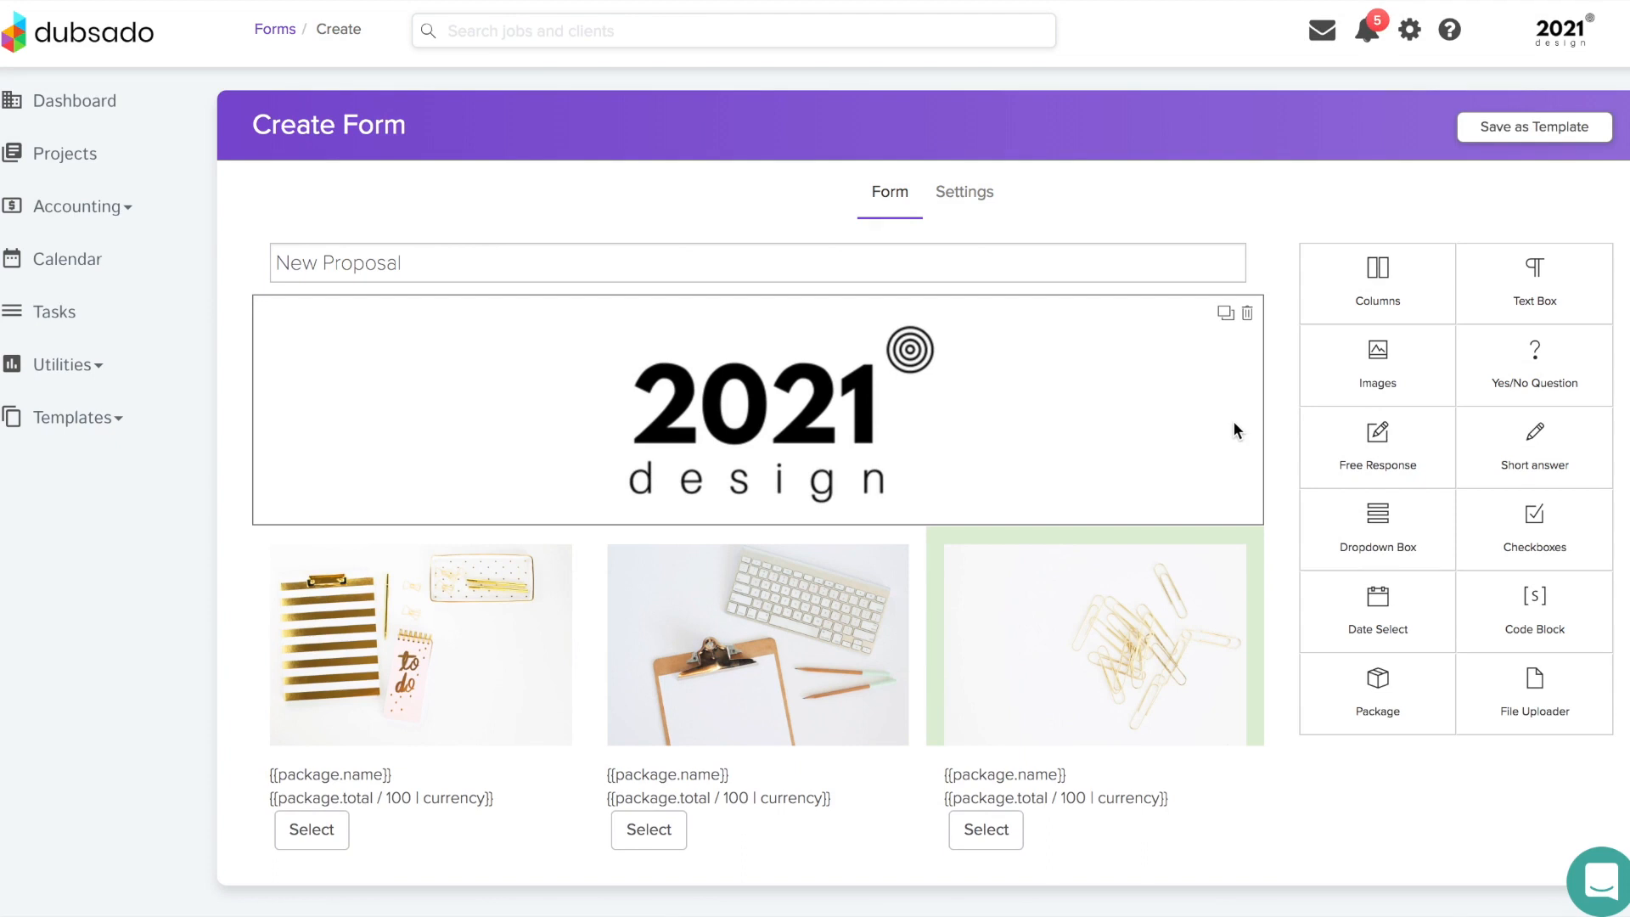
- Start a new package for the first column's package element and name it "Test Package"
{"action": "left_click", "coordinate": [405, 812]}
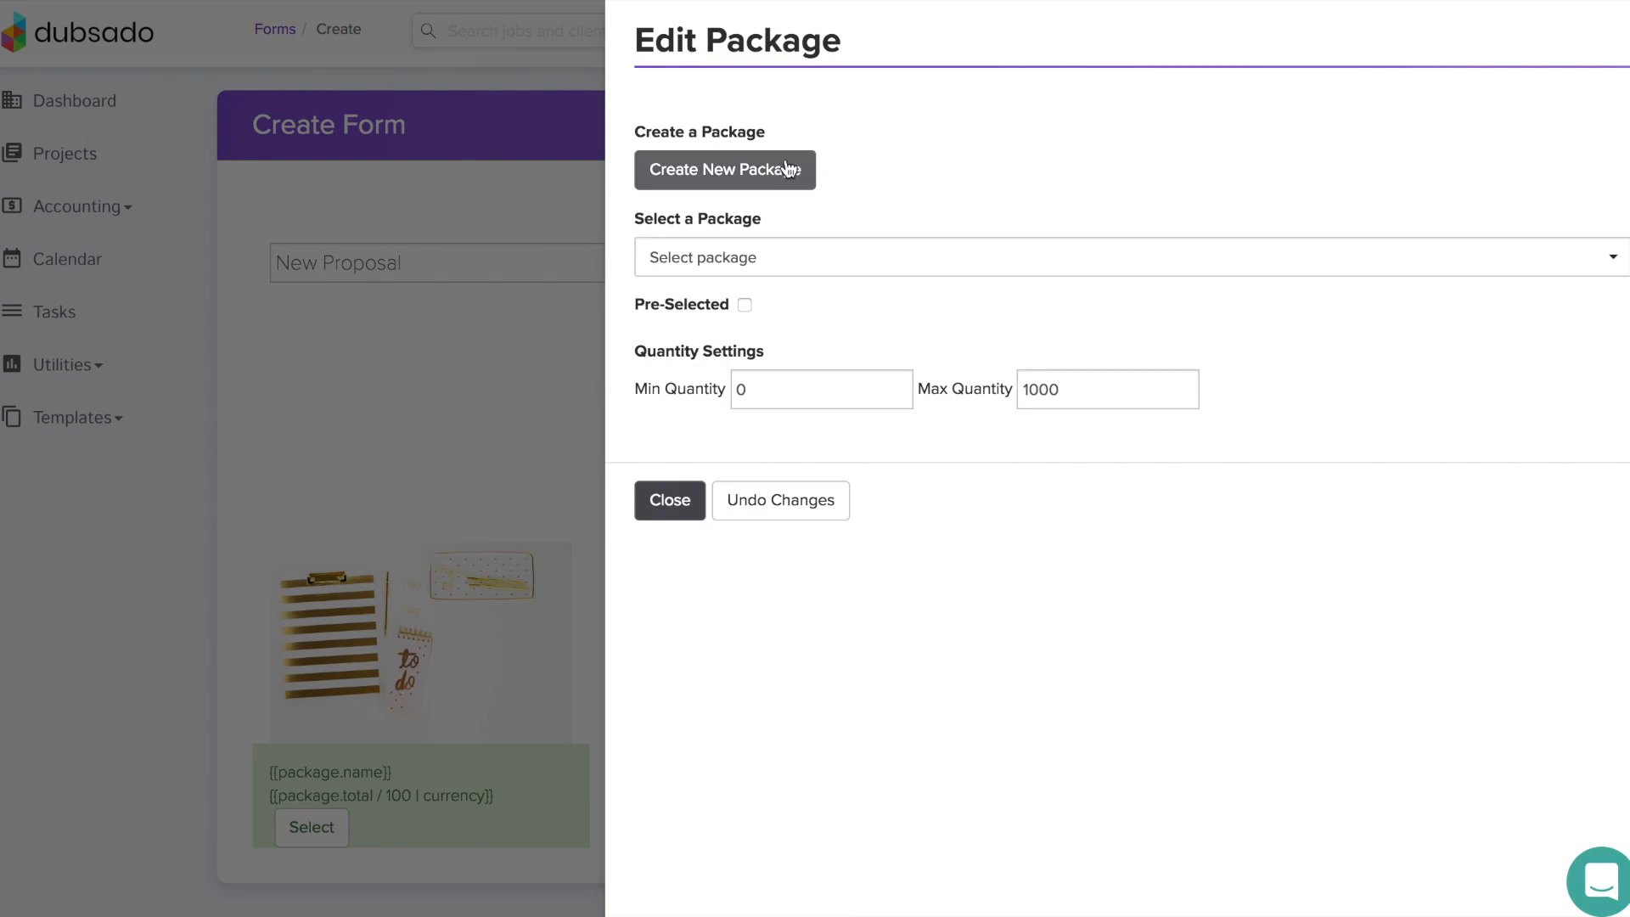
{"action": "left_click", "coordinate": [775, 266]}
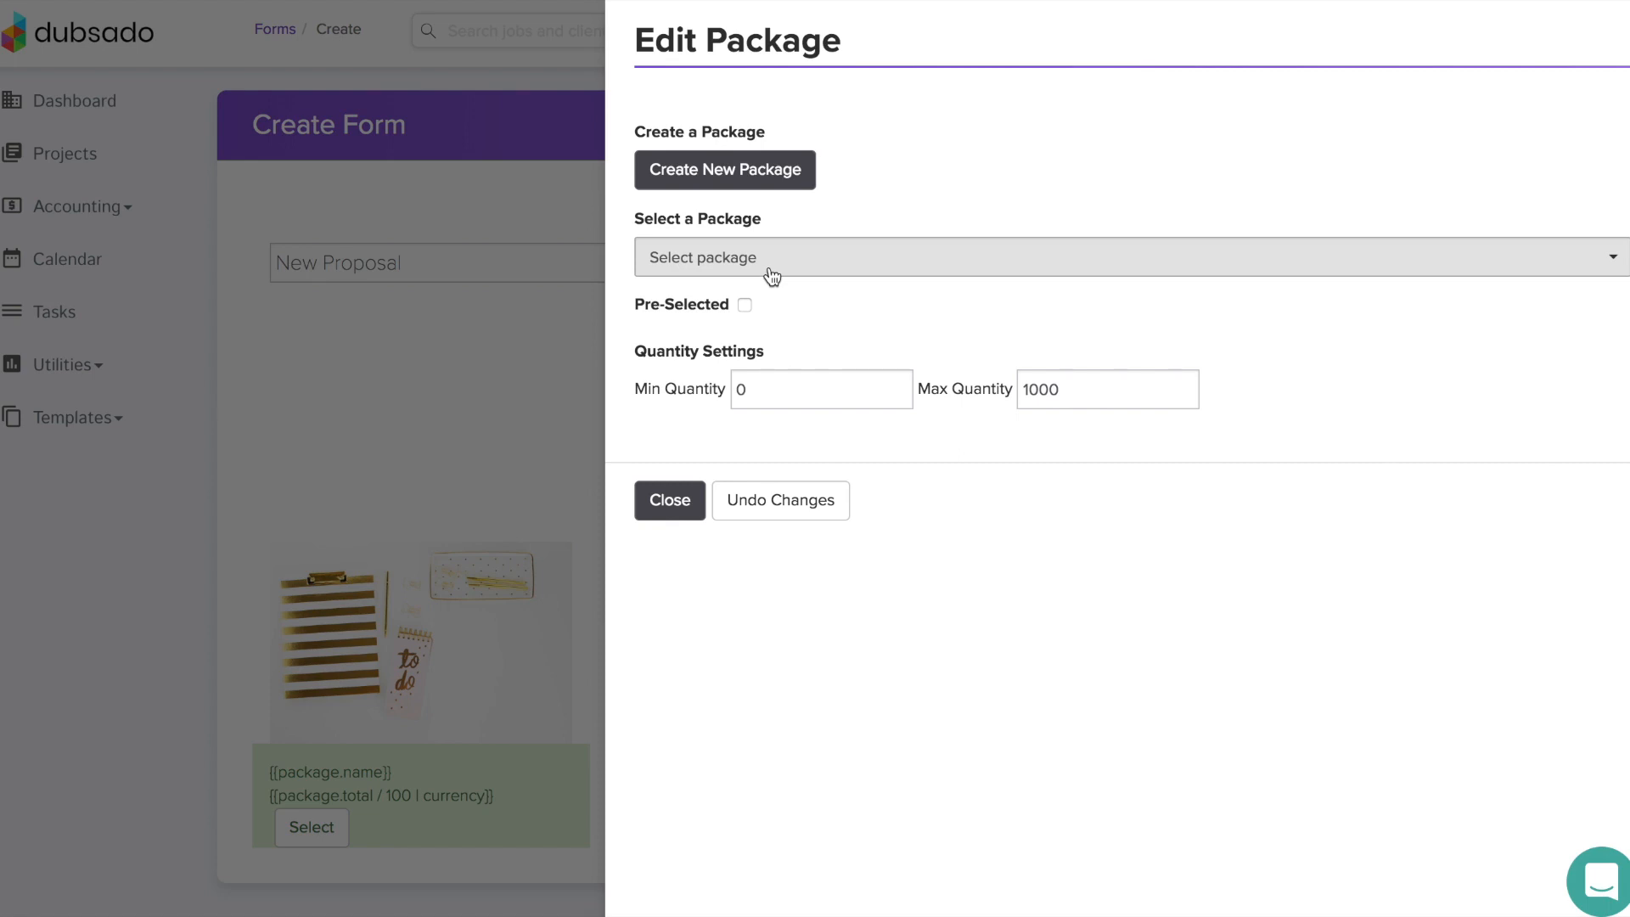
{"action": "left_click", "coordinate": [725, 172]}
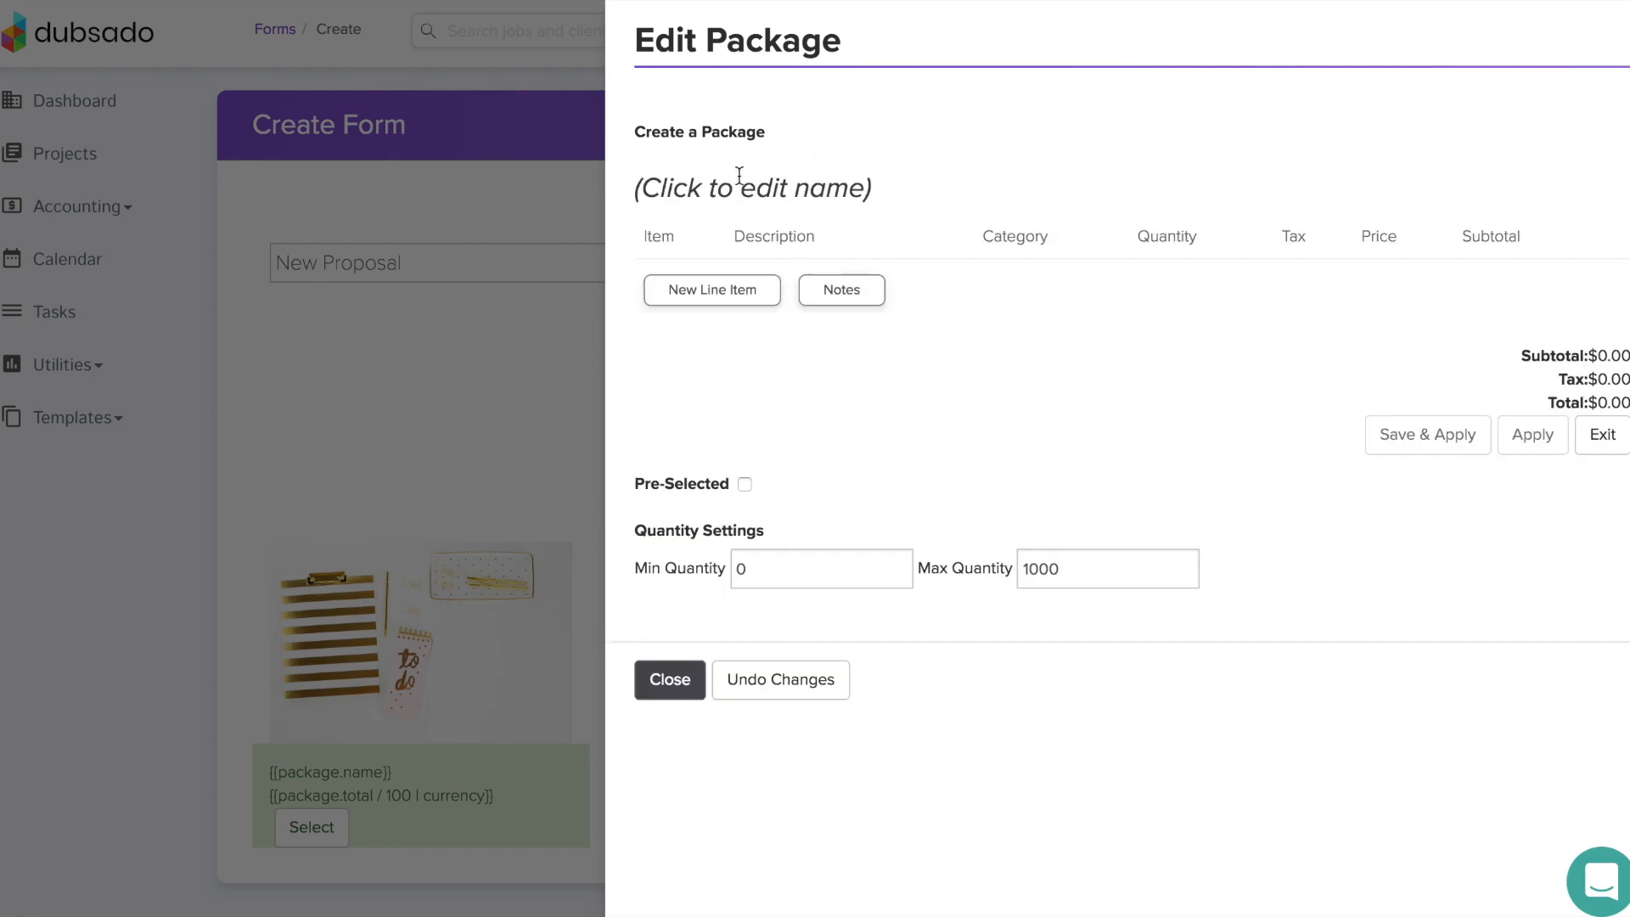
{"action": "left_click", "coordinate": [740, 176]}
{"action": "type", "text": "Test"}
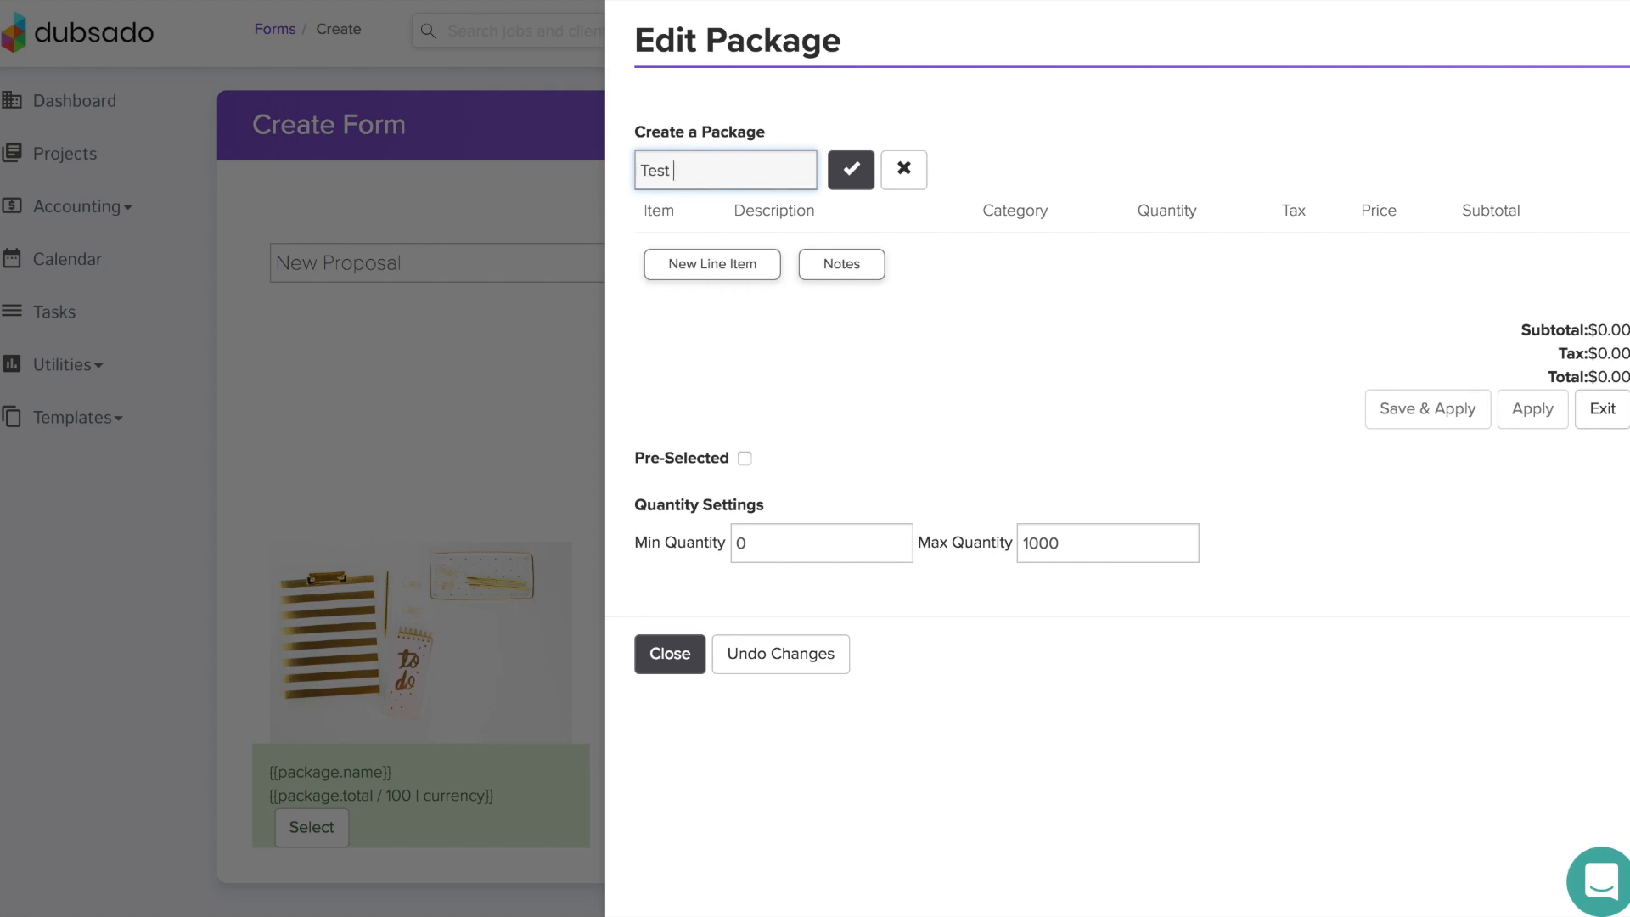
{"action": "type", "text": " Package"}
{"action": "left_click", "coordinate": [850, 174]}
- Add a line item "Test" with quantity 1, price $1,000.00 and 10% Sales Tax, and apply the package without saving it
{"action": "left_click", "coordinate": [725, 290]}
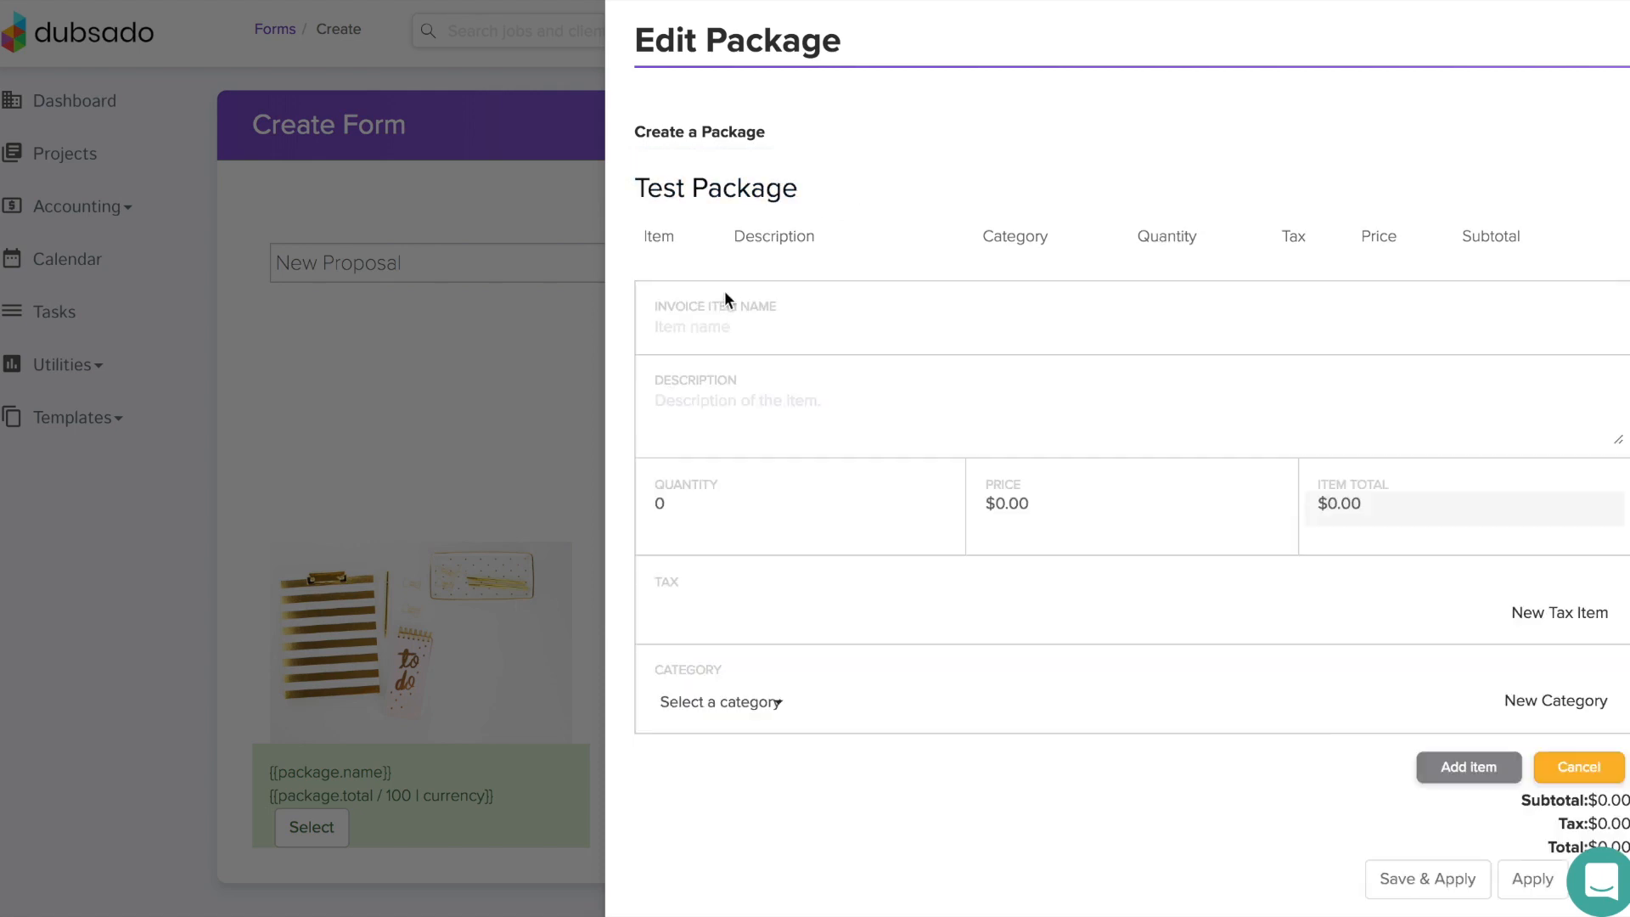
{"action": "left_click", "coordinate": [714, 331]}
{"action": "type", "text": "Test"}
{"action": "left_click", "coordinate": [696, 506]}
{"action": "type", "text": "1"}
{"action": "left_click", "coordinate": [1020, 506]}
{"action": "type", "text": "1000"}
{"action": "left_click", "coordinate": [1116, 609]}
{"action": "left_click", "coordinate": [1098, 614]}
{"action": "left_click", "coordinate": [1400, 611]}
{"action": "left_click", "coordinate": [675, 611]}
{"action": "left_click", "coordinate": [720, 702]}
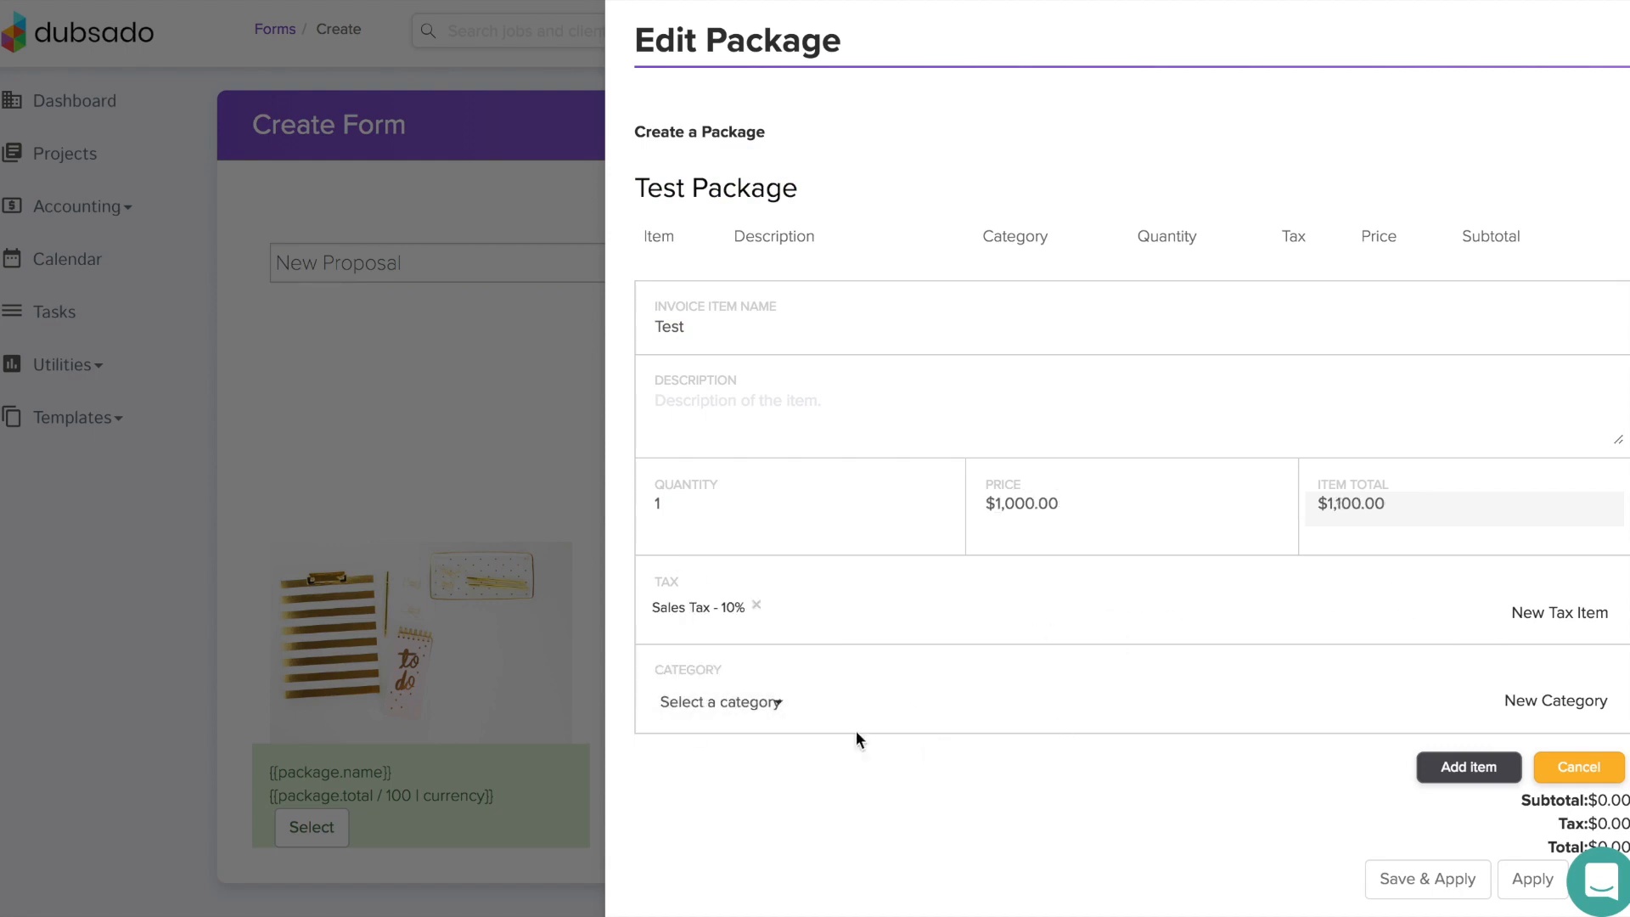
{"action": "left_click", "coordinate": [1469, 767]}
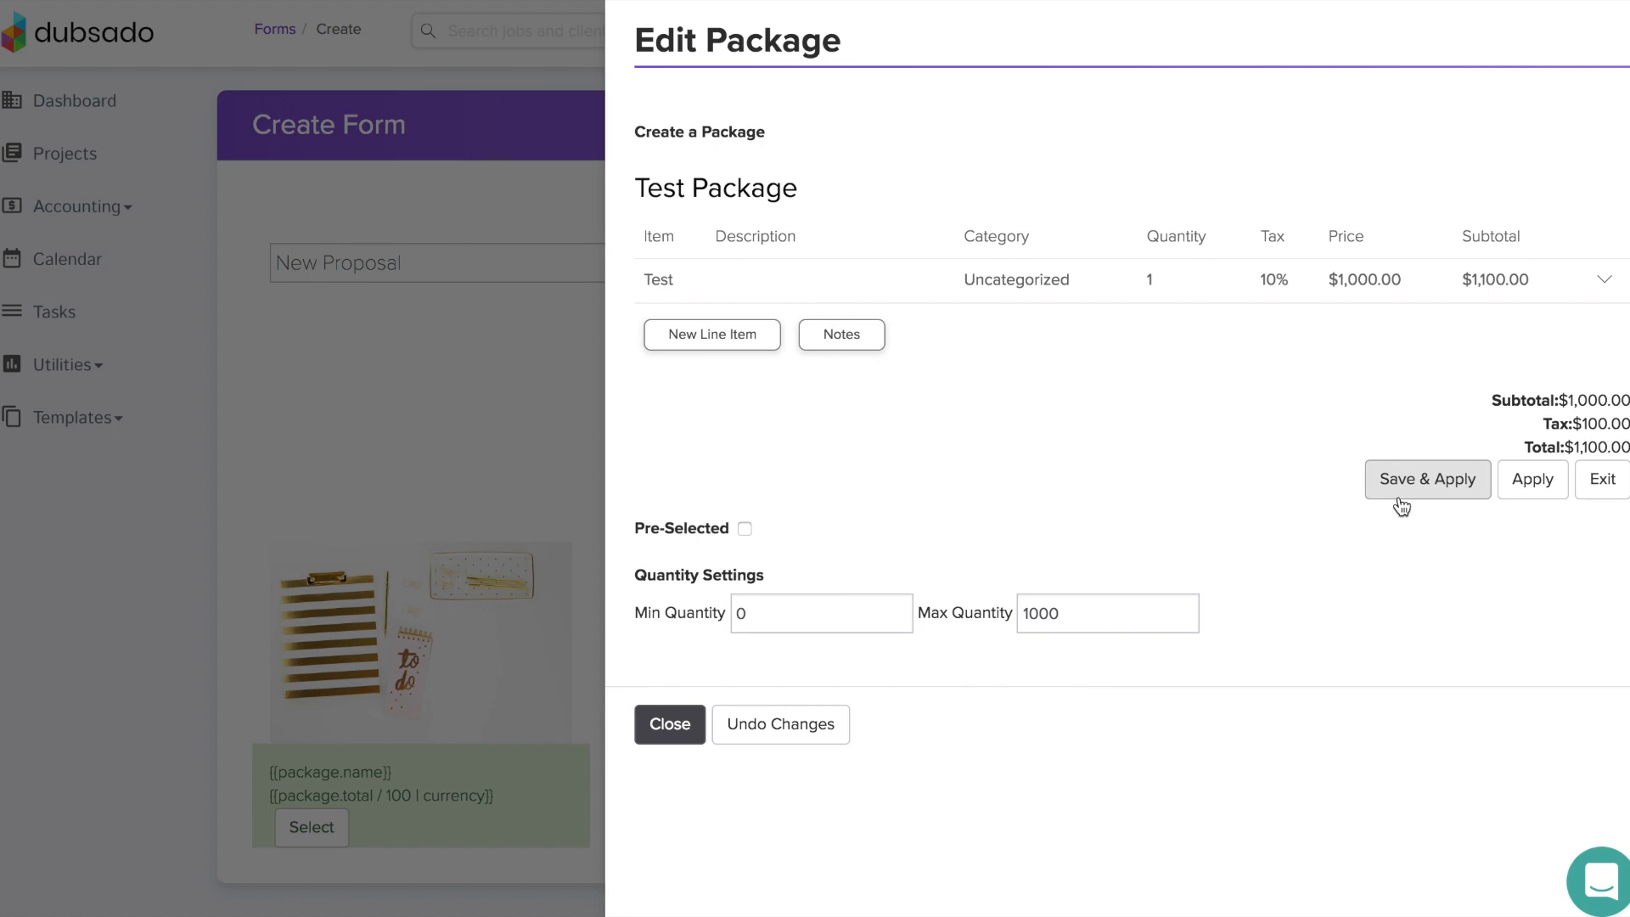
{"action": "left_click", "coordinate": [1532, 480]}
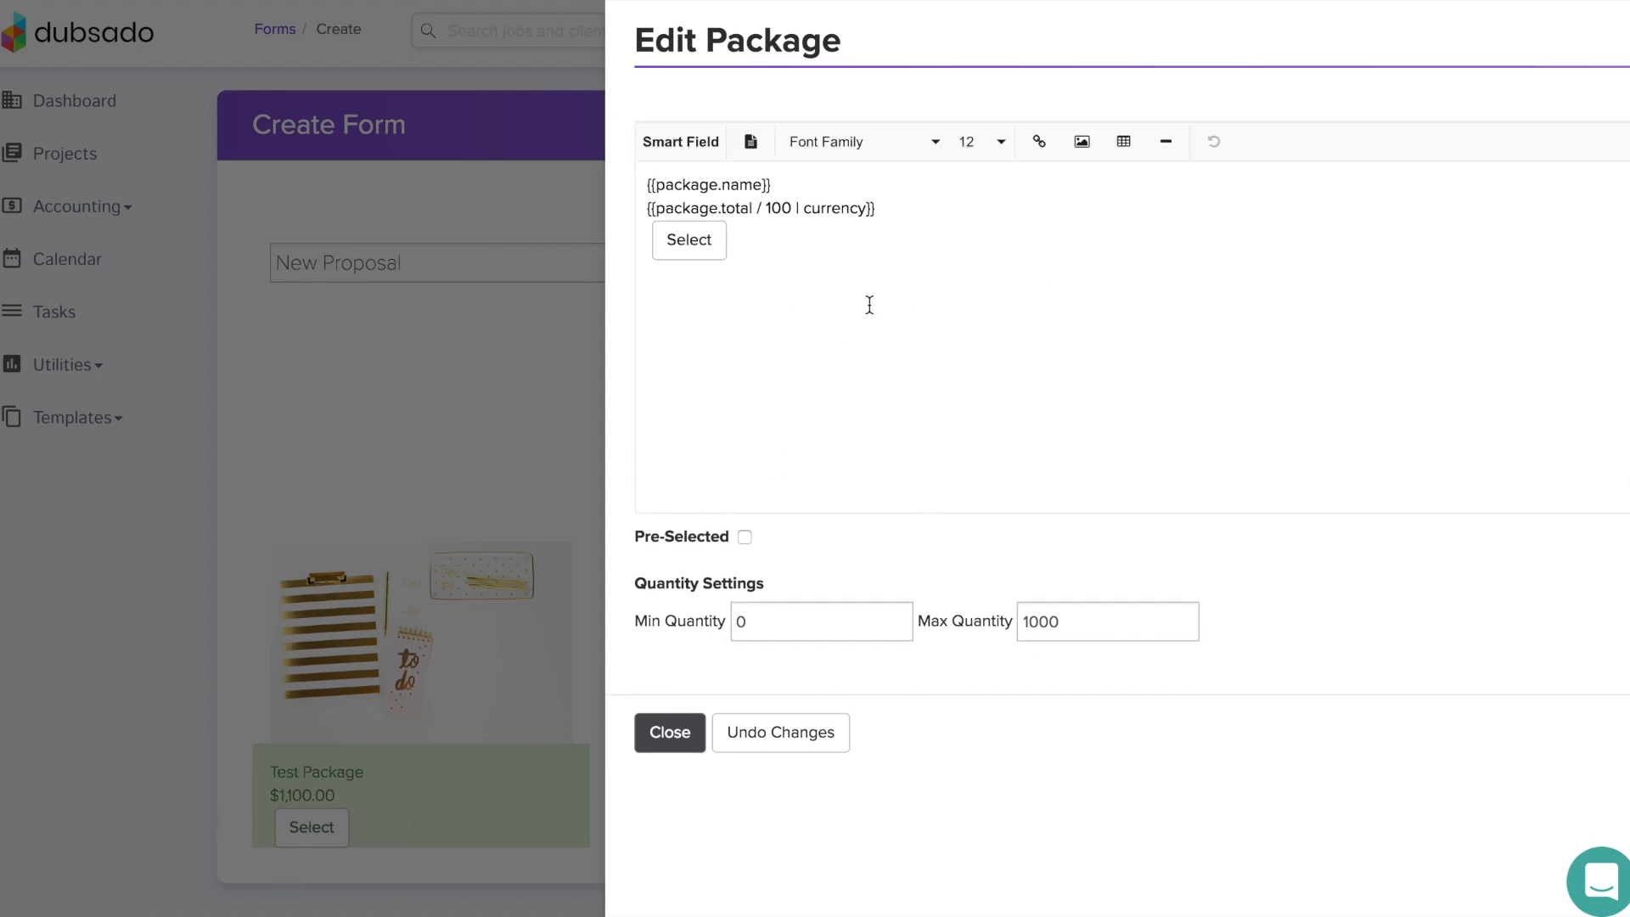
- Center the package's name, total and selection button within its text block
{"action": "left_click_drag", "start_coordinate": [866, 302], "coordinate": [626, 179]}
{"action": "left_click", "coordinate": [755, 144]}
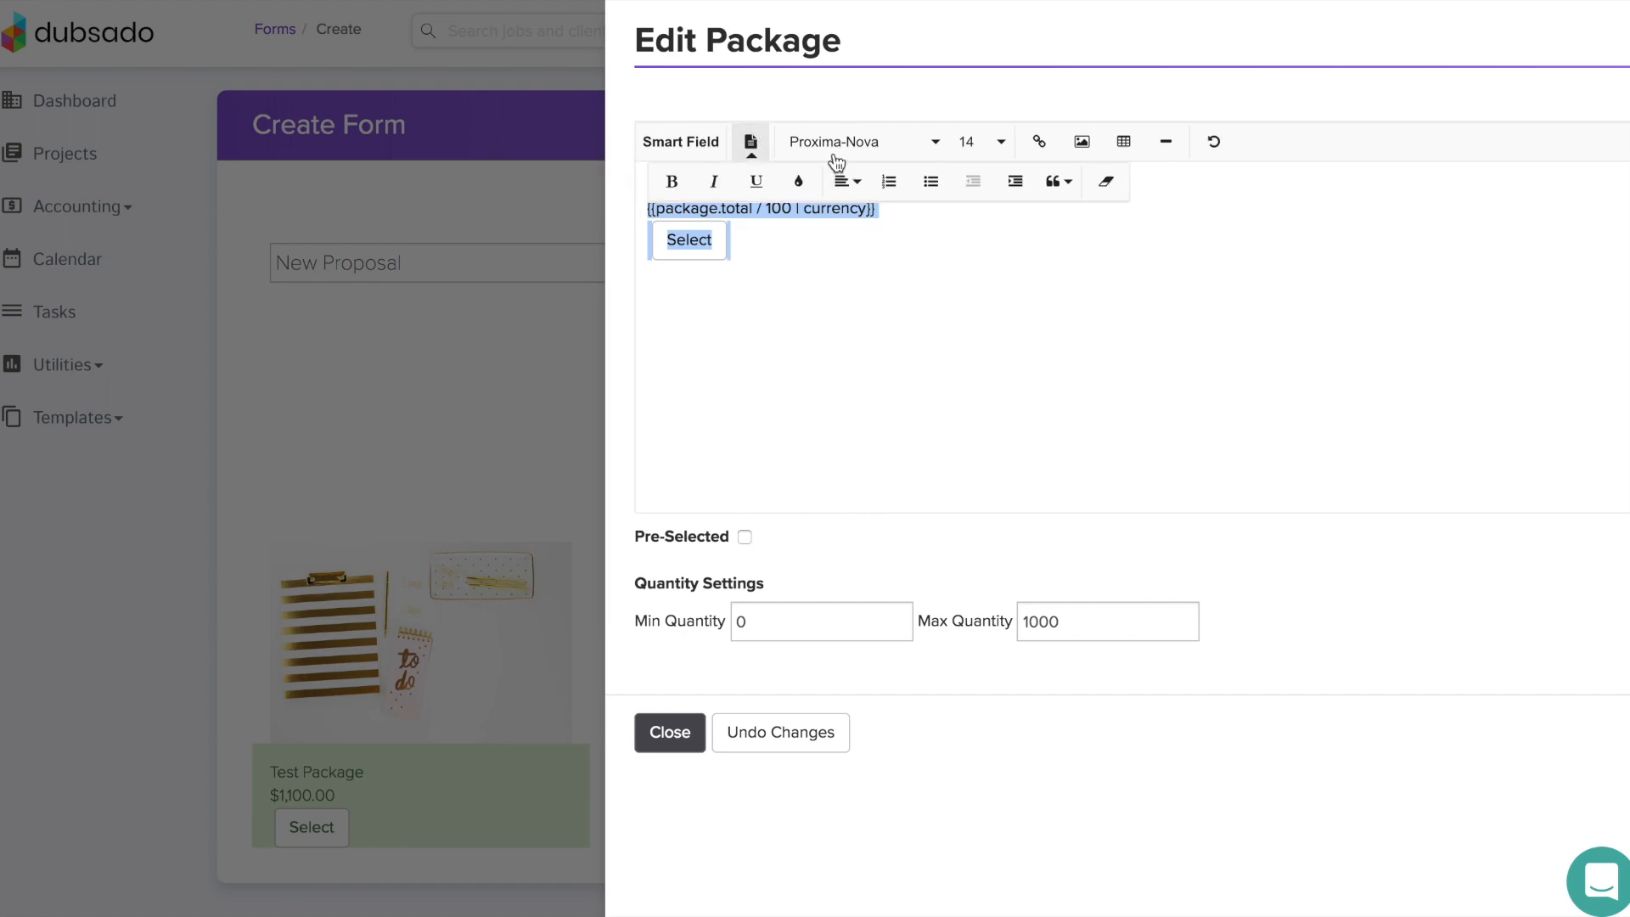
{"action": "left_click", "coordinate": [846, 181]}
{"action": "left_click", "coordinate": [876, 255]}
{"action": "left_click", "coordinate": [1026, 298]}
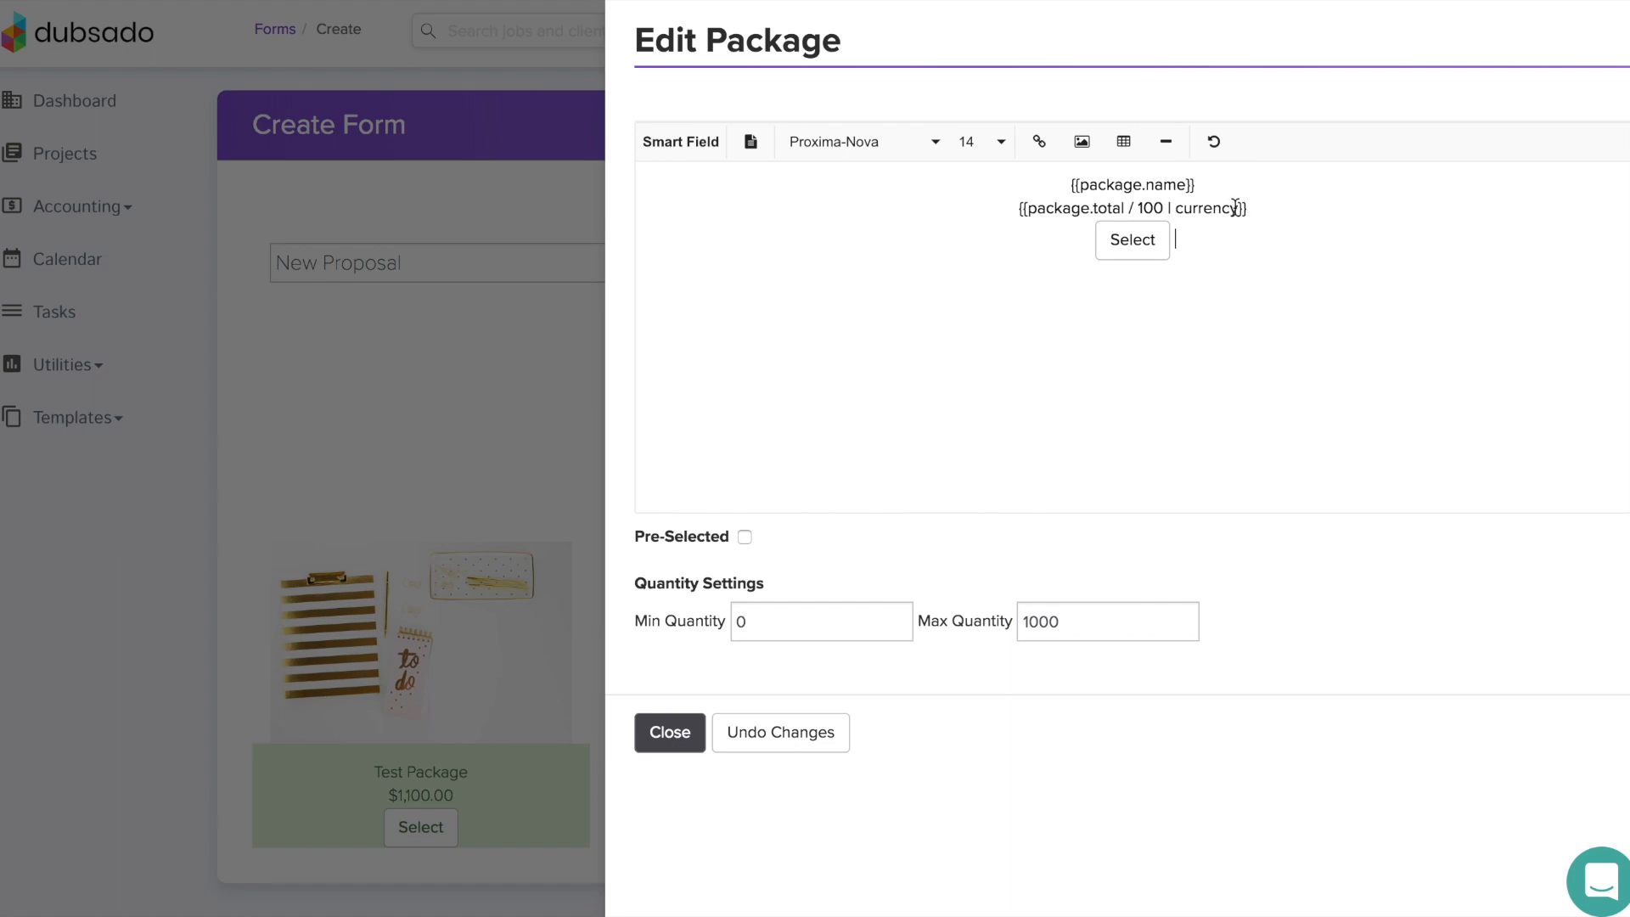
{"action": "left_click", "coordinate": [1253, 188]}
{"action": "left_click", "coordinate": [707, 146]}
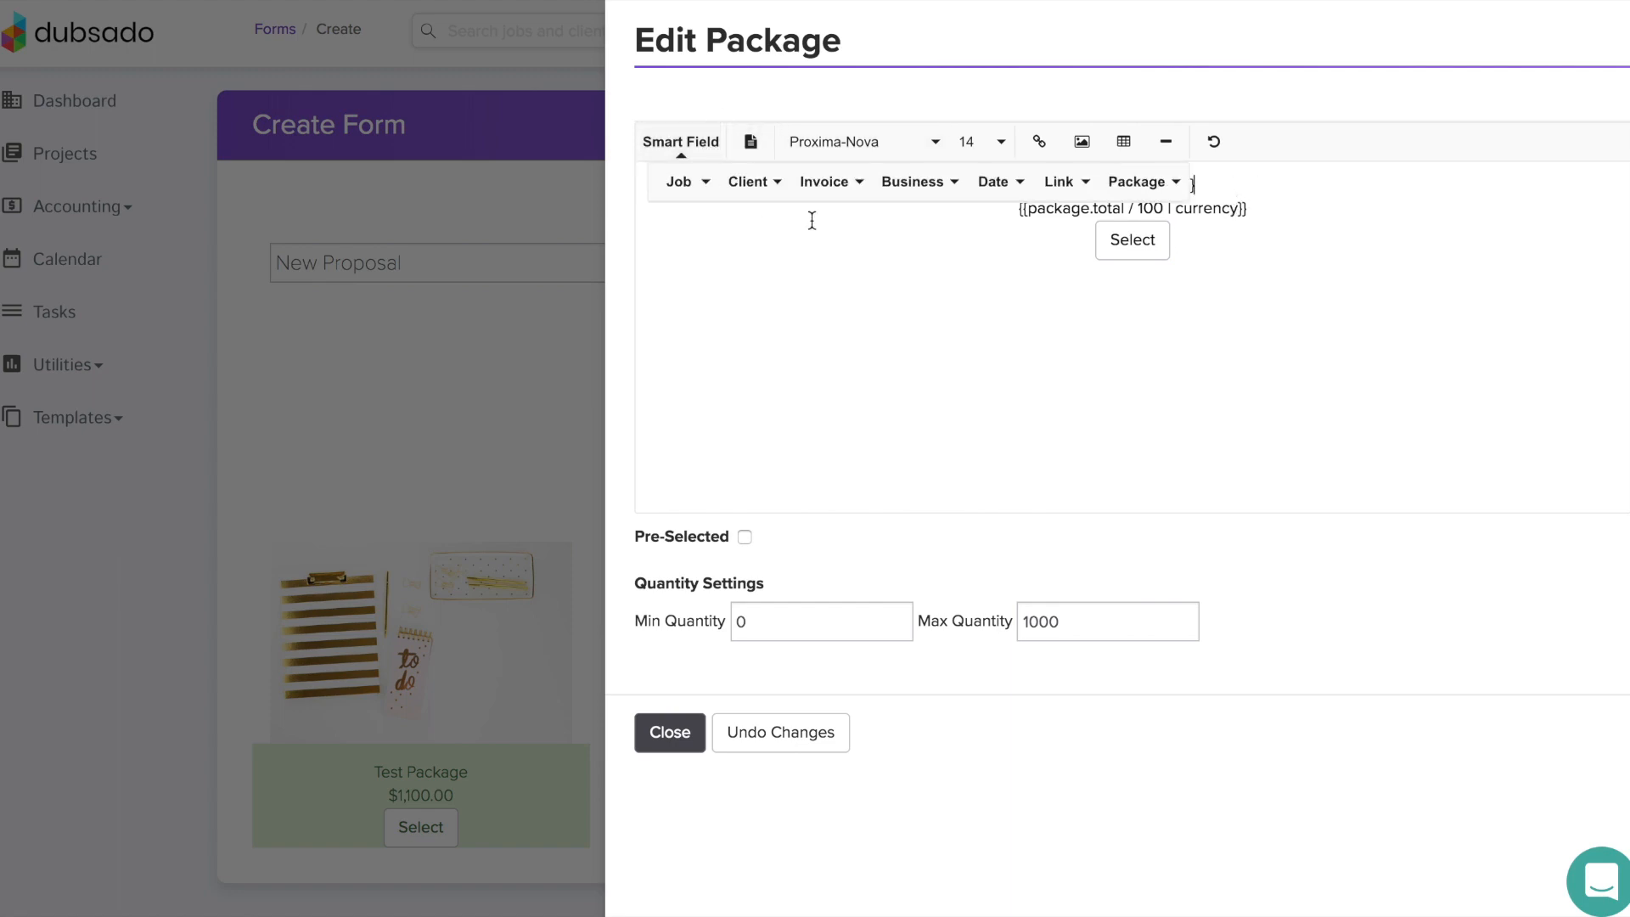
{"action": "left_click", "coordinate": [1170, 187]}
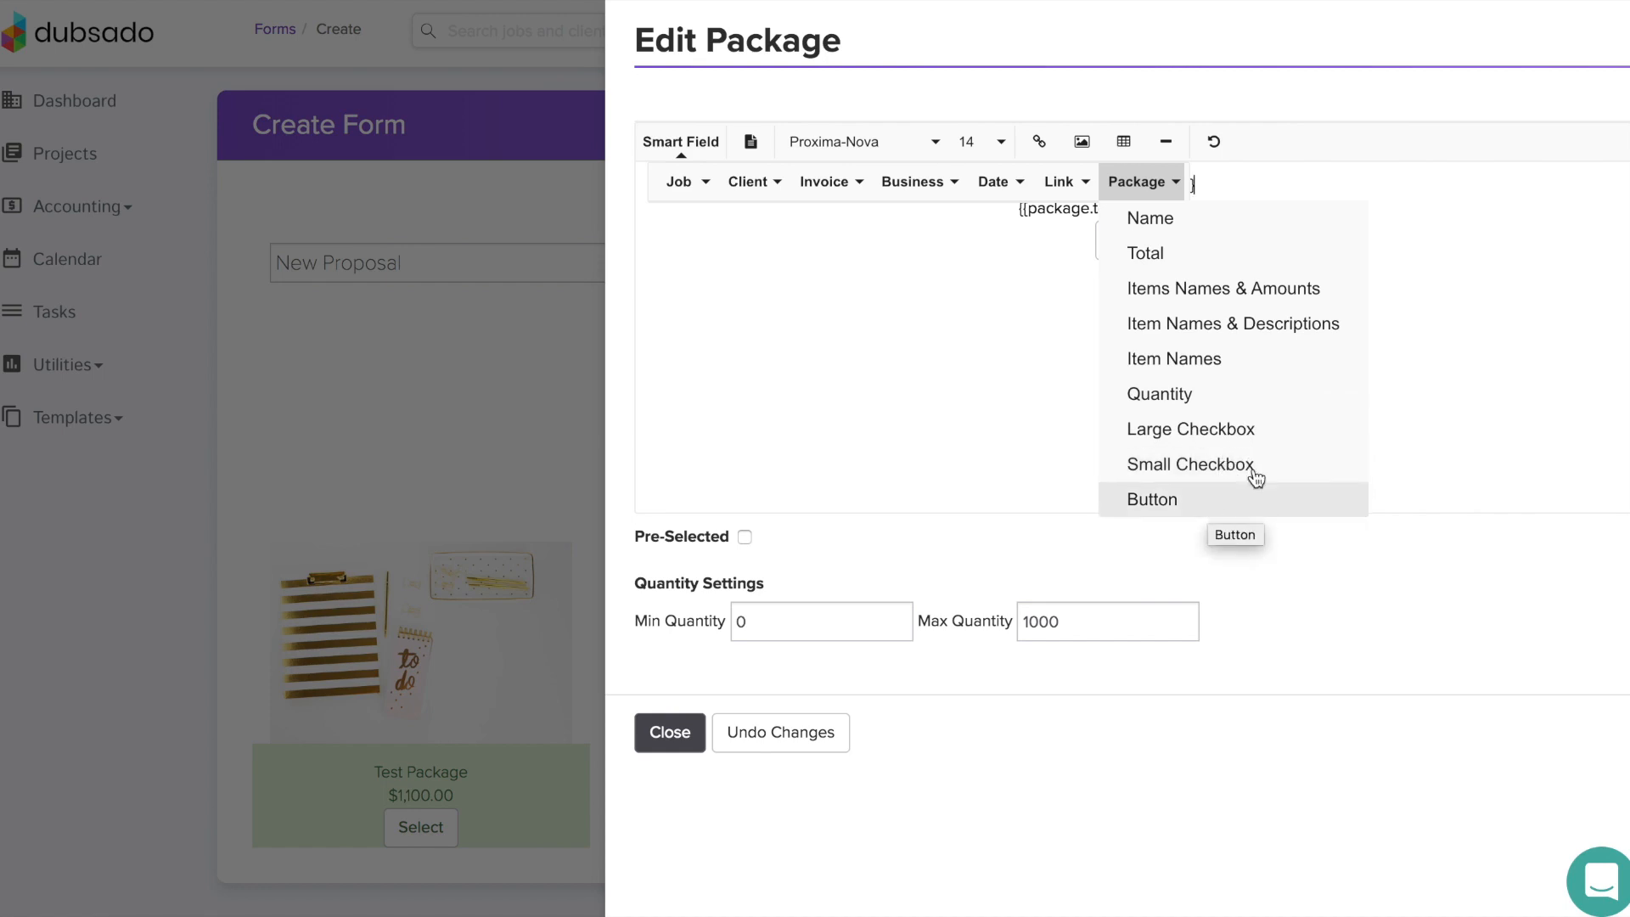
{"action": "left_click", "coordinate": [1255, 498]}
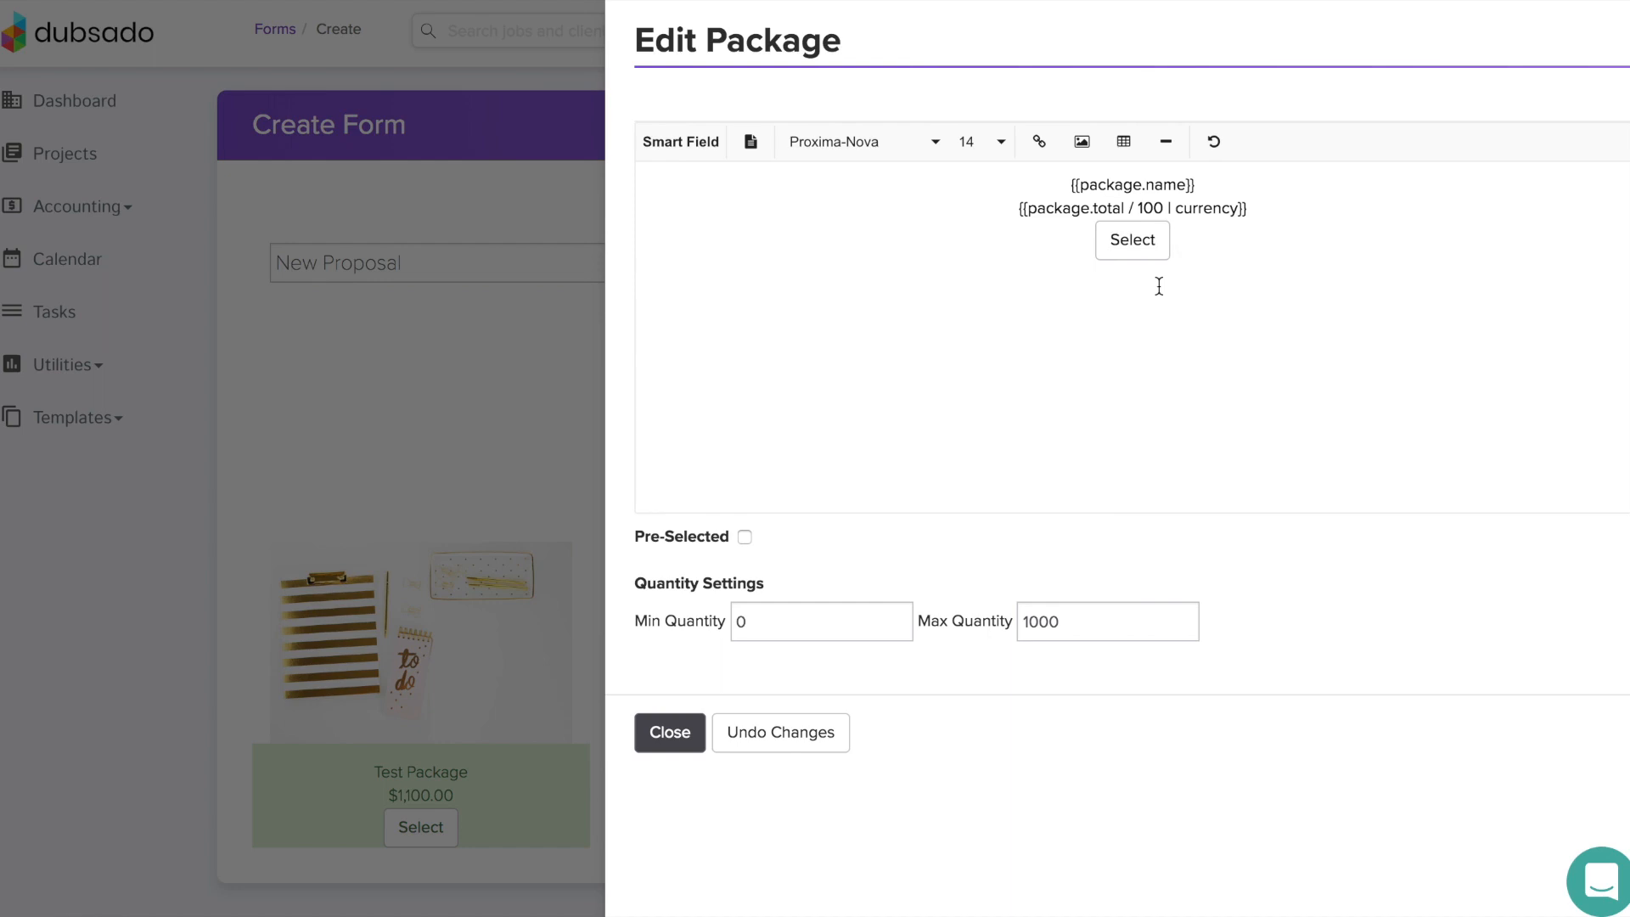
- Make the package name bold and insert a blank line between the package total and the Select button
{"action": "triple_click", "coordinate": [1216, 183]}
{"action": "key", "text": "ctrl+b"}
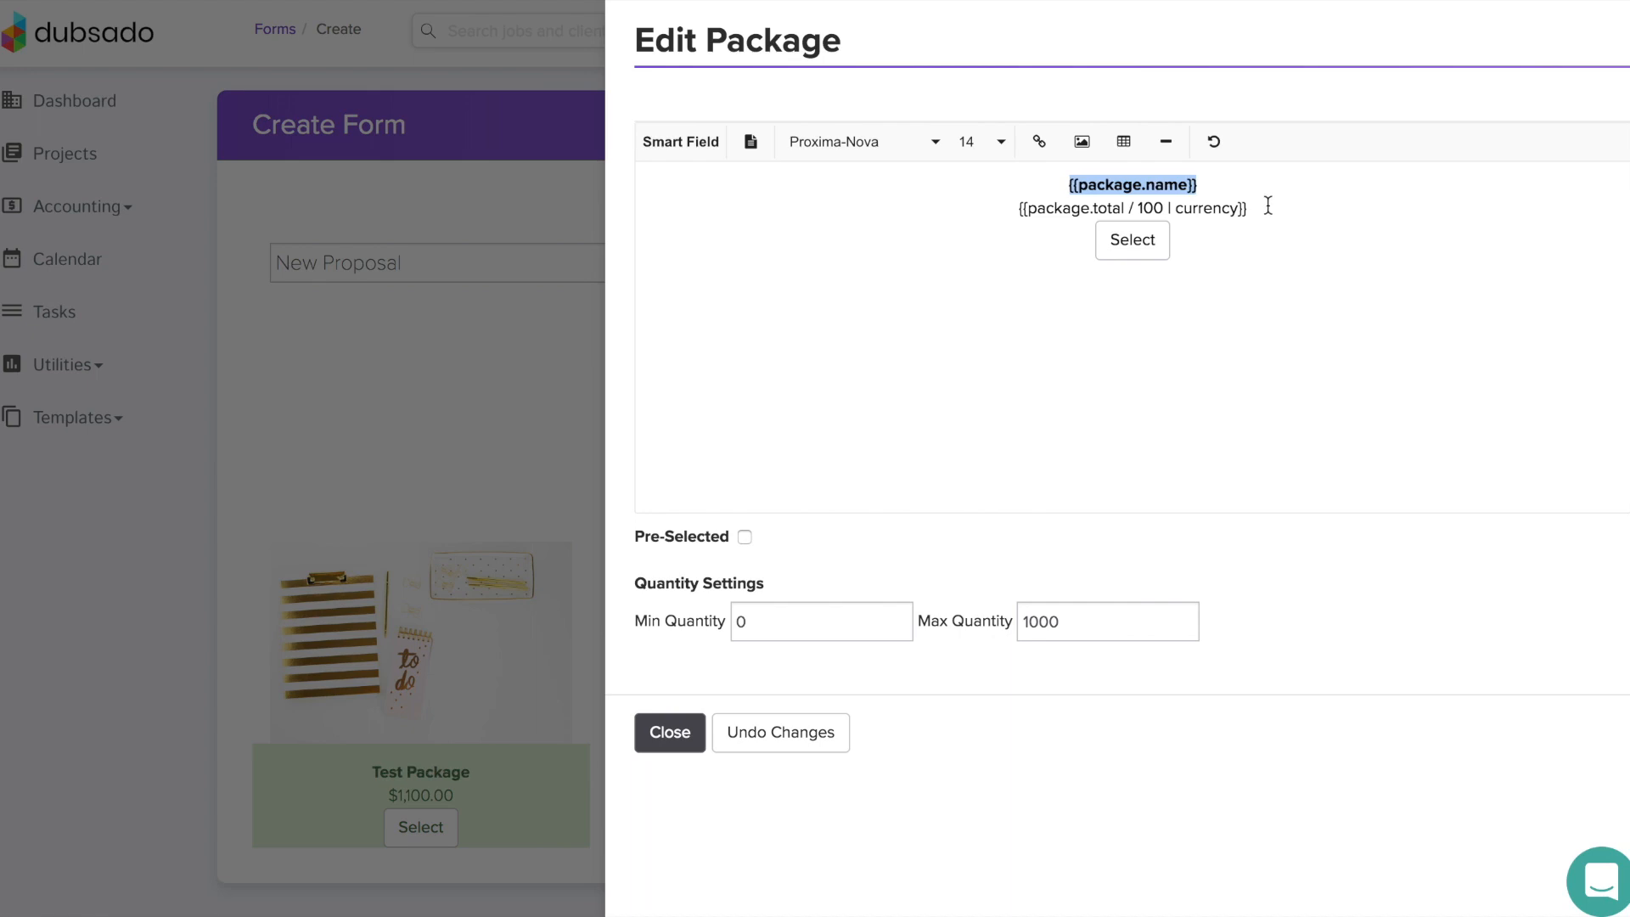
{"action": "left_click", "coordinate": [1267, 209]}
{"action": "key", "text": "Return"}
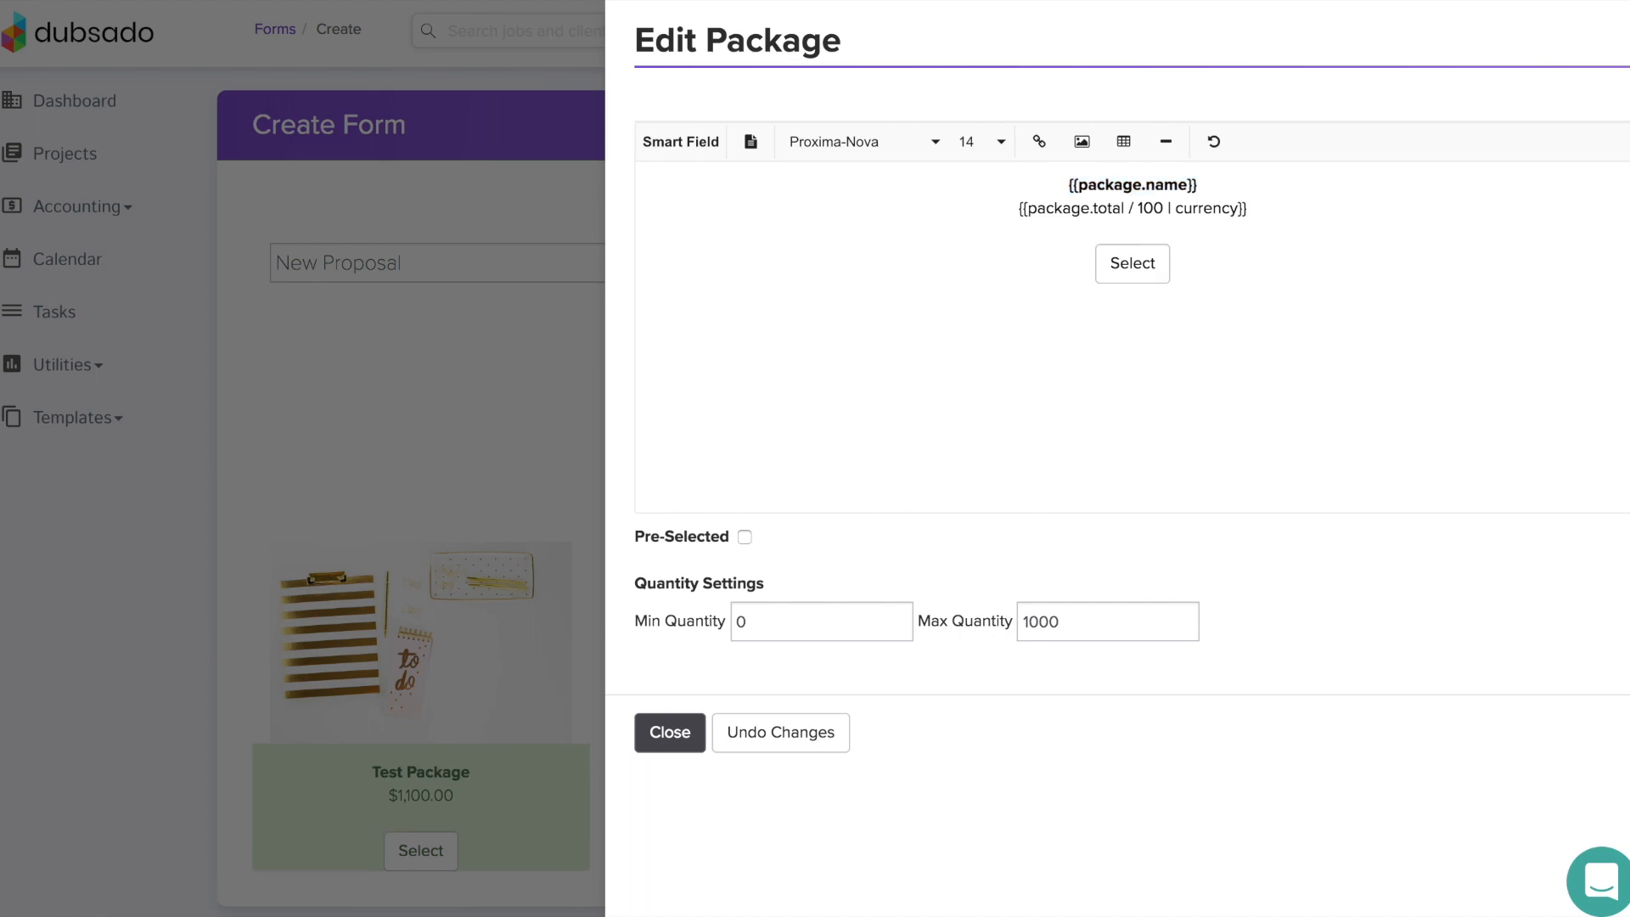
- Relabel the first package's selection button as "THIS ONE!", restore the blank line above it, and close the package editor
{"action": "type", "text": "Custom"}
{"action": "key", "text": "ctrl+z"}
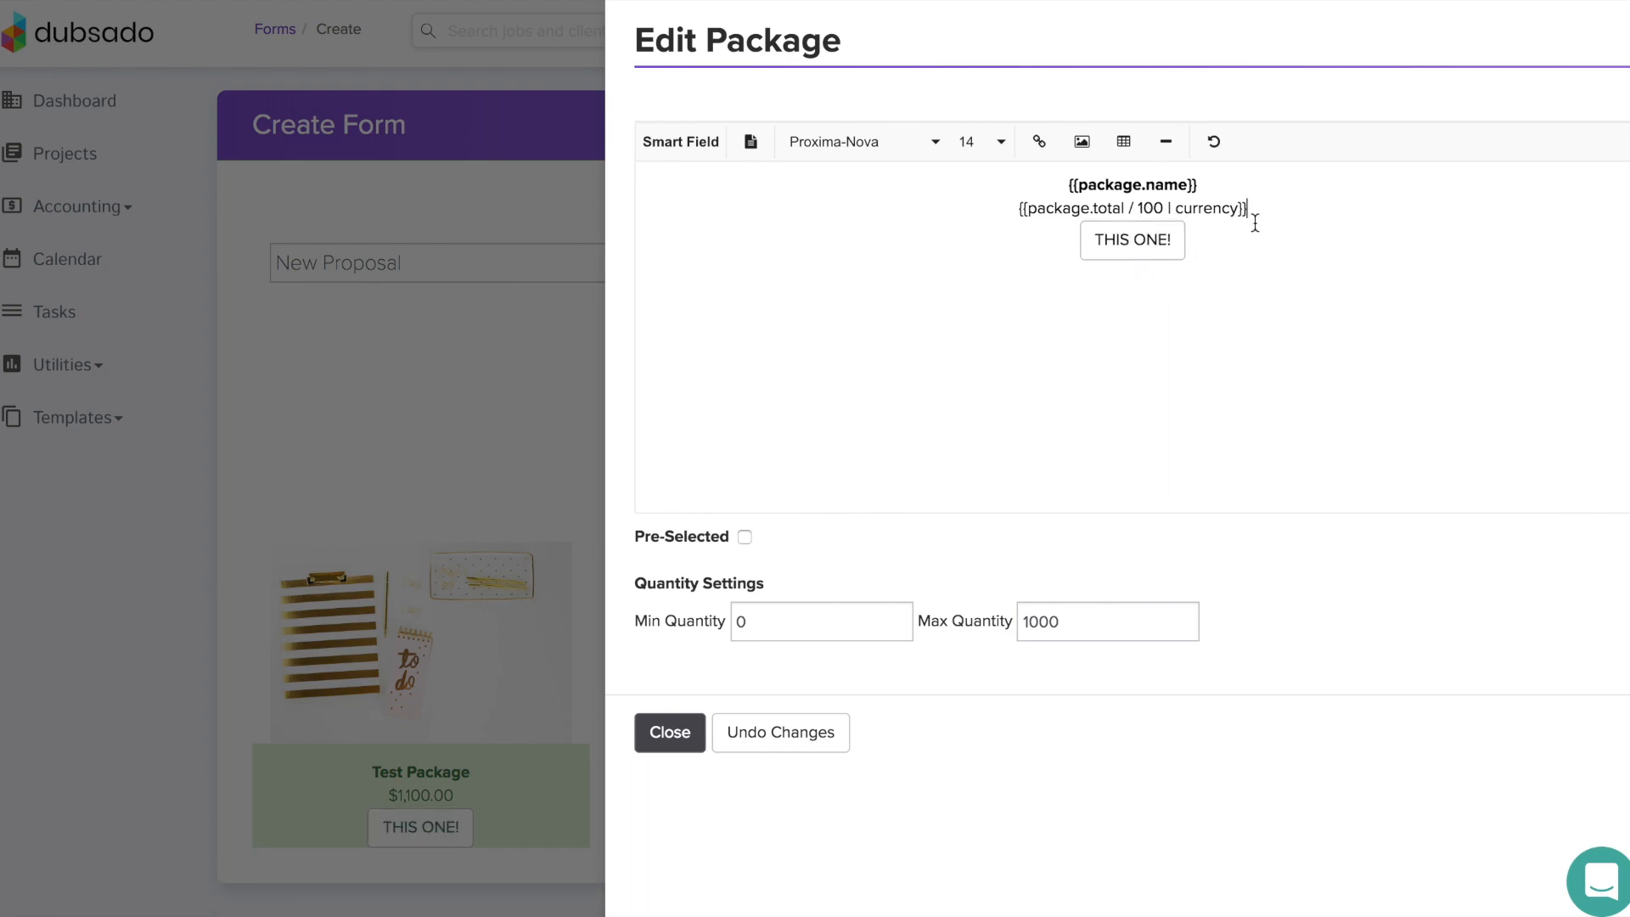
{"action": "key", "text": "Return"}
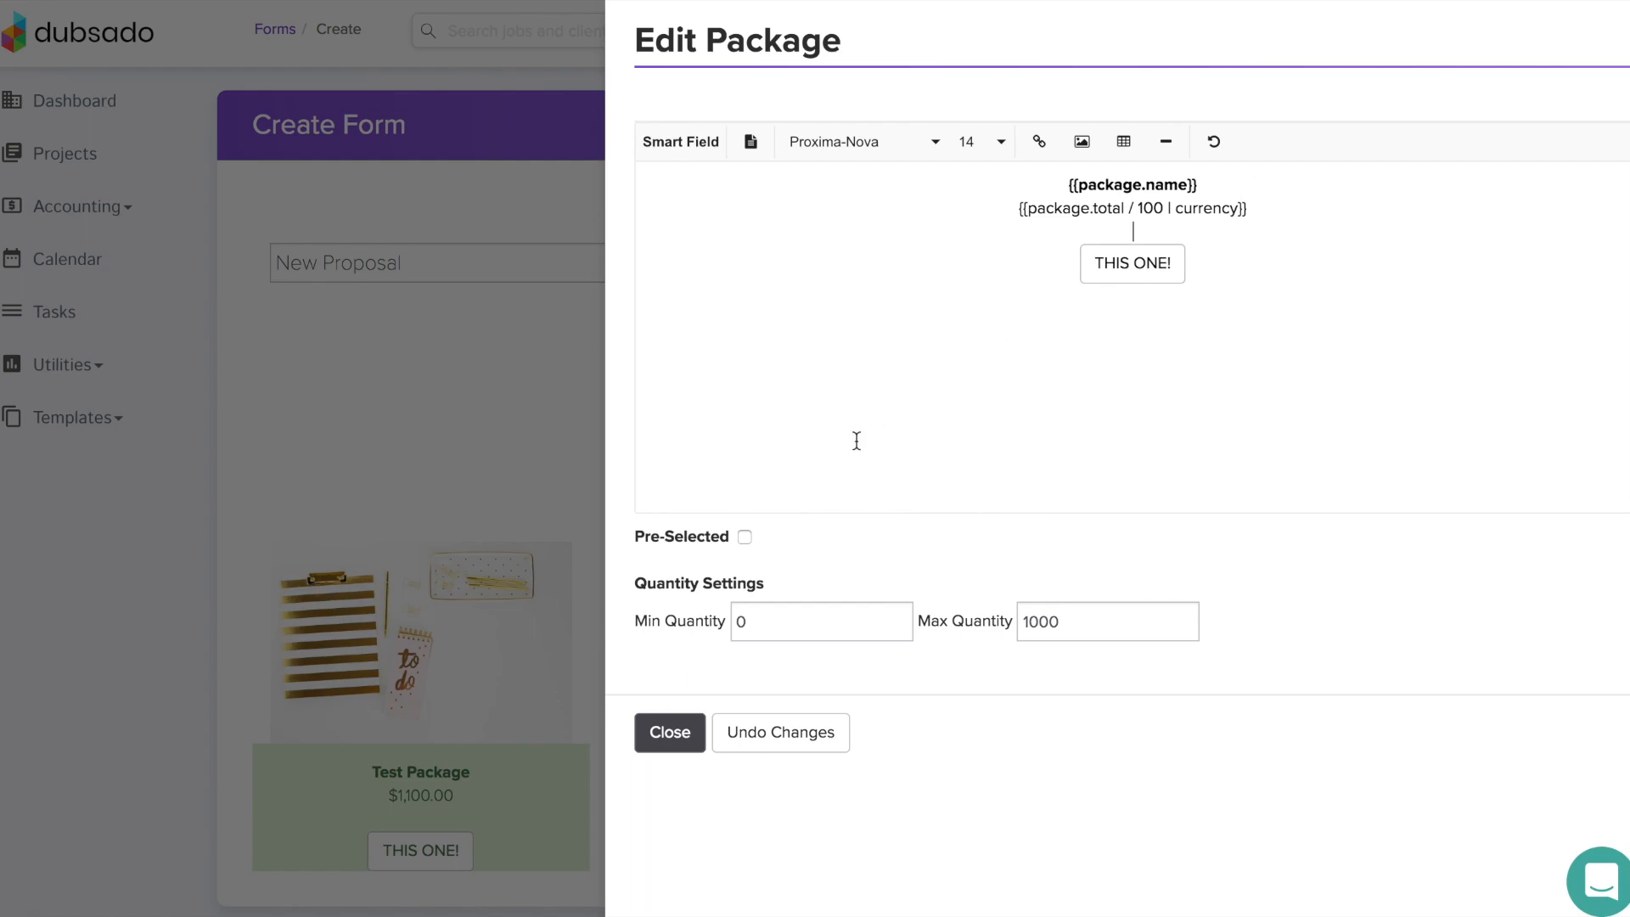
{"action": "left_click", "coordinate": [670, 731]}
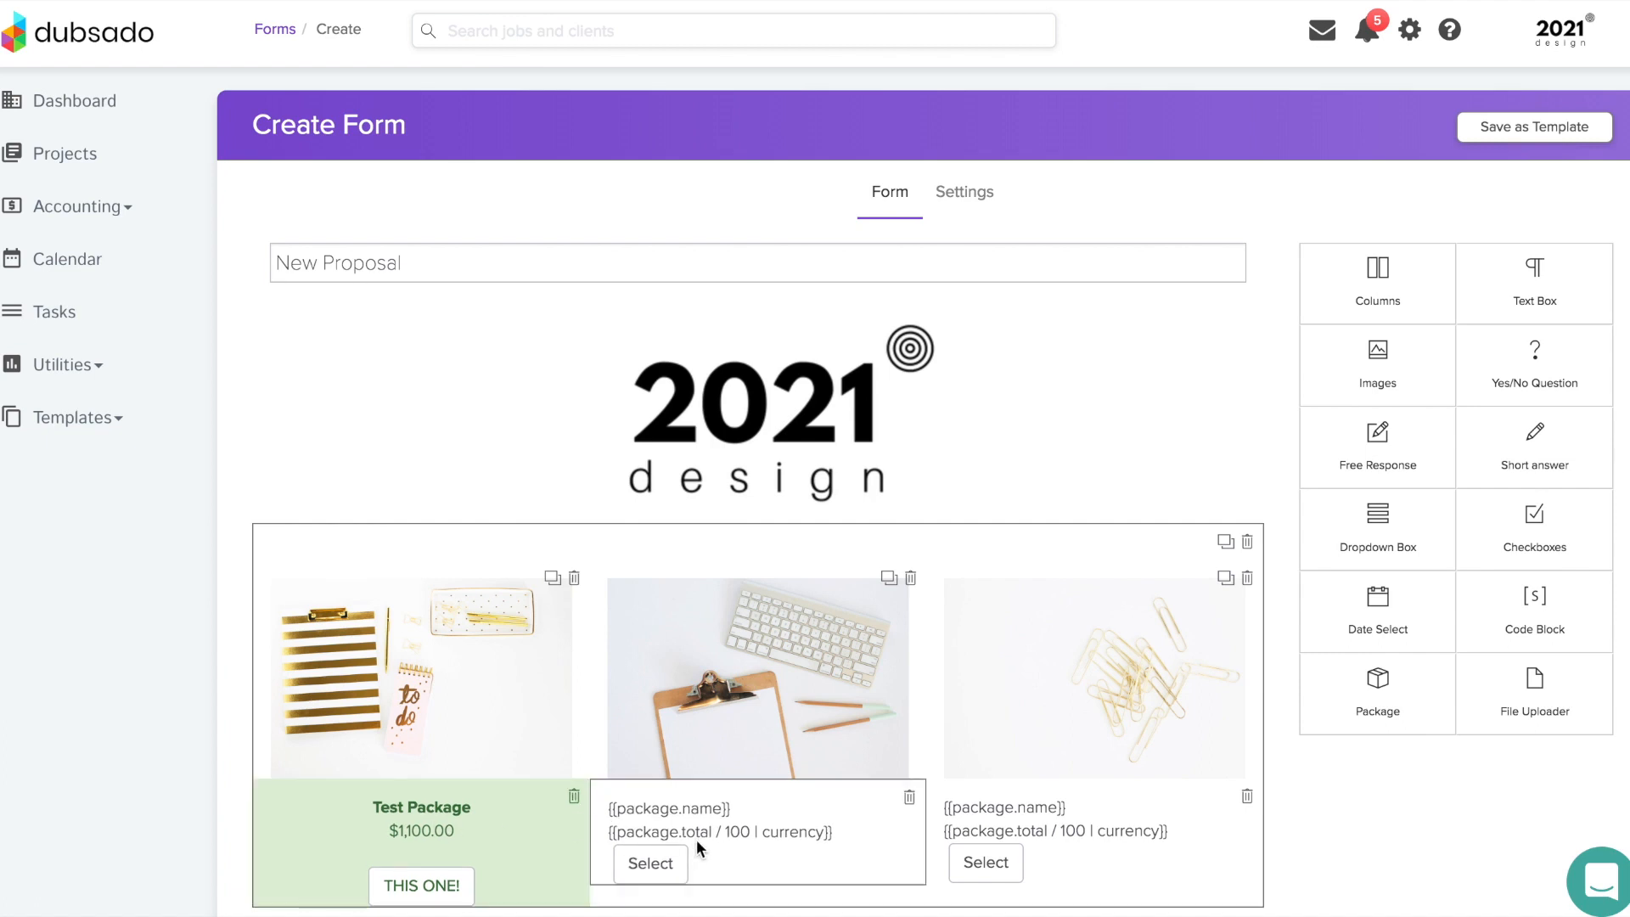
- Assign the existing "Web Design - $3,300.00" package to the second column's package element
{"action": "scroll", "coordinate": [700, 836], "scroll_direction": "down", "scroll_amount": 1}
{"action": "left_click", "coordinate": [721, 819]}
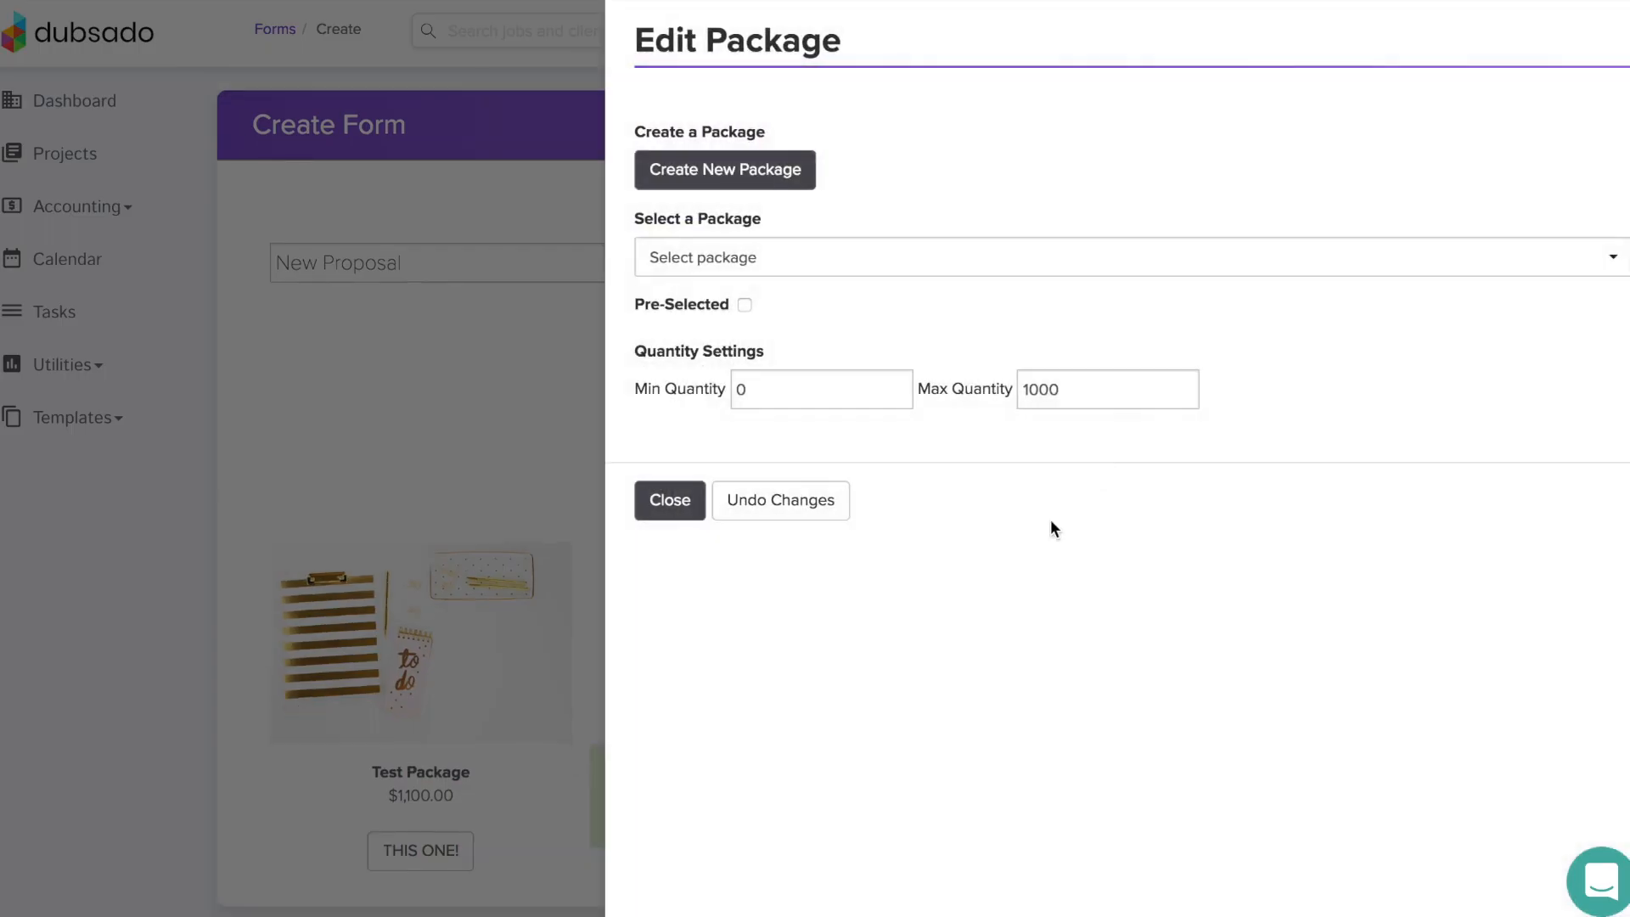
{"action": "left_click", "coordinate": [975, 259]}
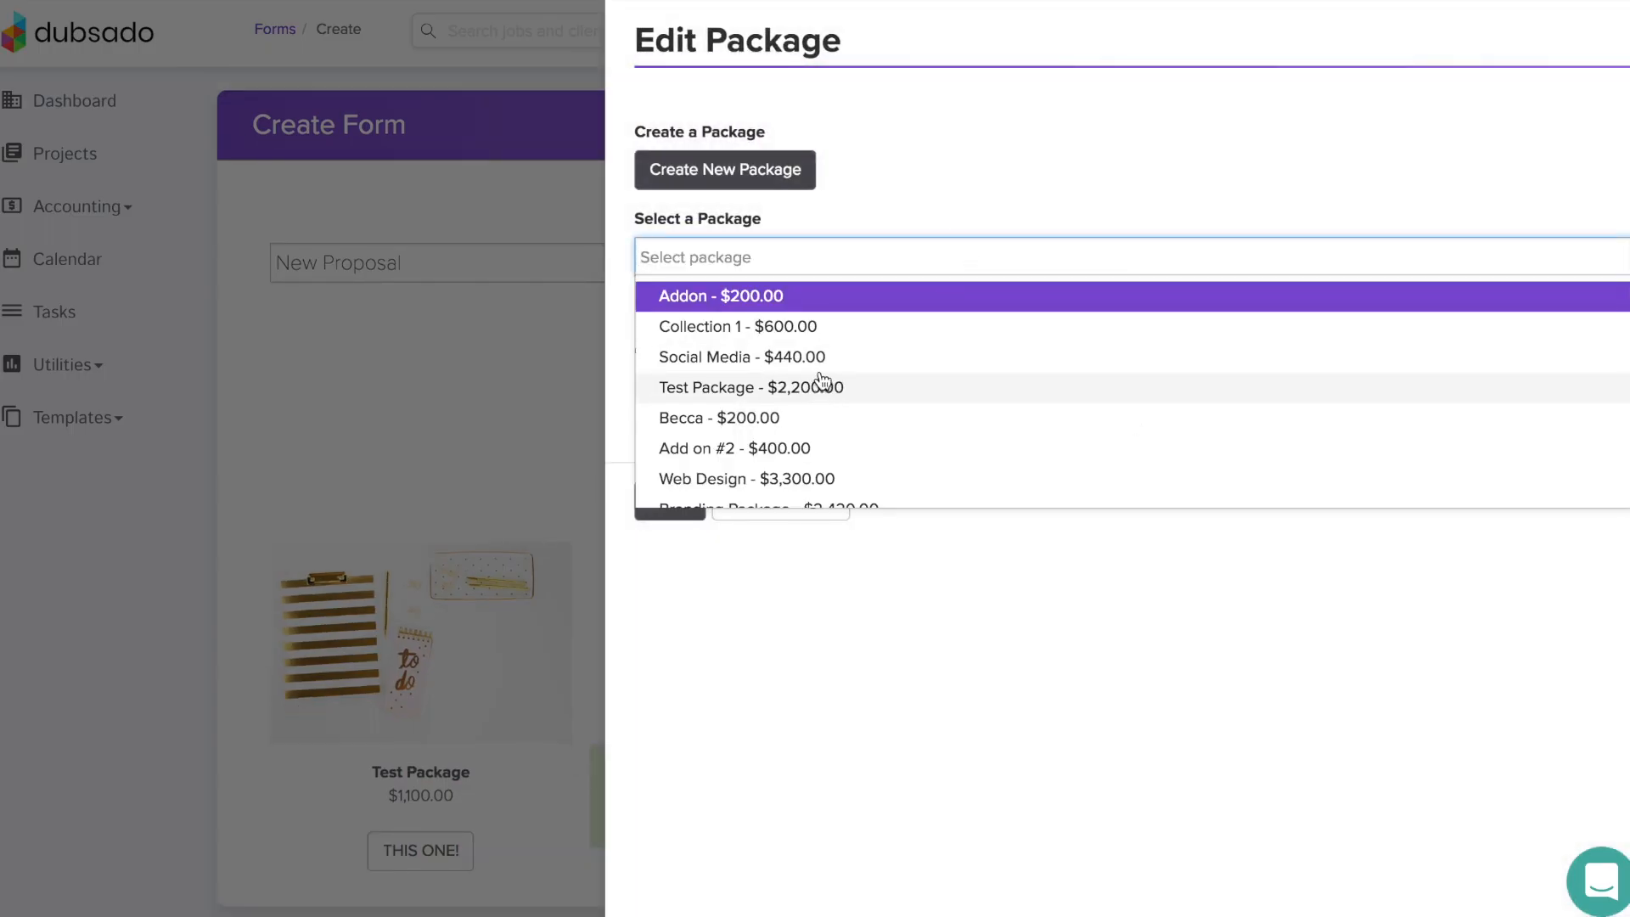
- Center the Web Design package's content, make its name bold, and insert a blank line above the Select button
{"action": "left_click_drag", "start_coordinate": [747, 254], "coordinate": [647, 184]}
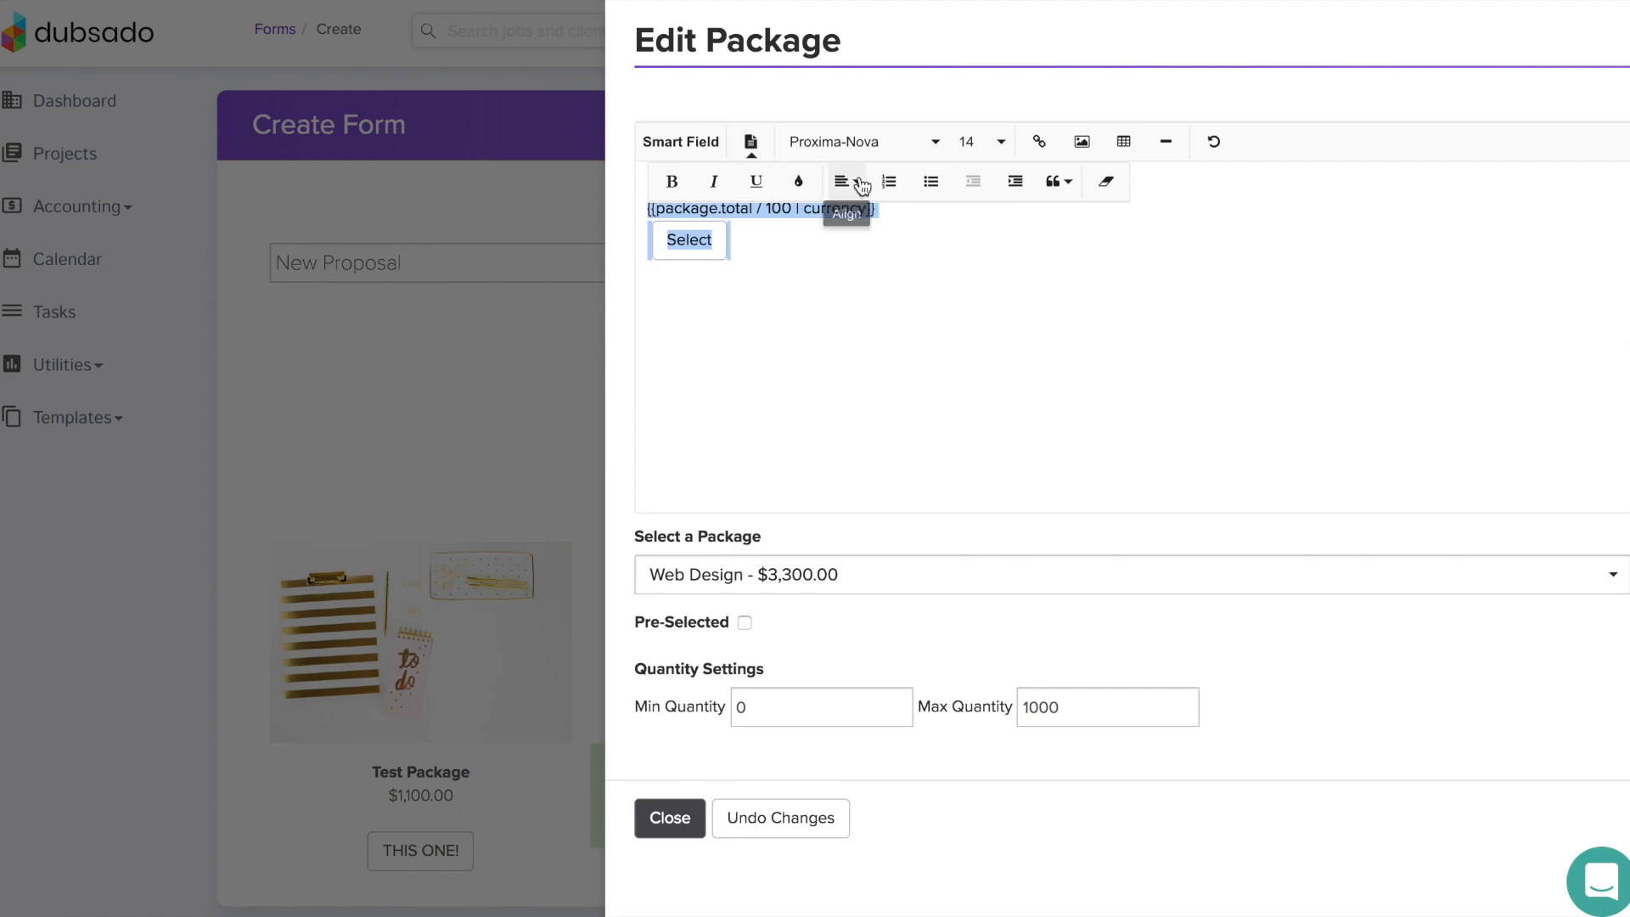
{"action": "left_click", "coordinate": [840, 182]}
{"action": "left_click", "coordinate": [840, 245]}
{"action": "left_click", "coordinate": [1260, 210]}
{"action": "key", "text": "Return"}
{"action": "left_click_drag", "start_coordinate": [1198, 185], "coordinate": [1015, 183]}
{"action": "key", "text": "super+b"}
{"action": "left_click", "coordinate": [1057, 293]}
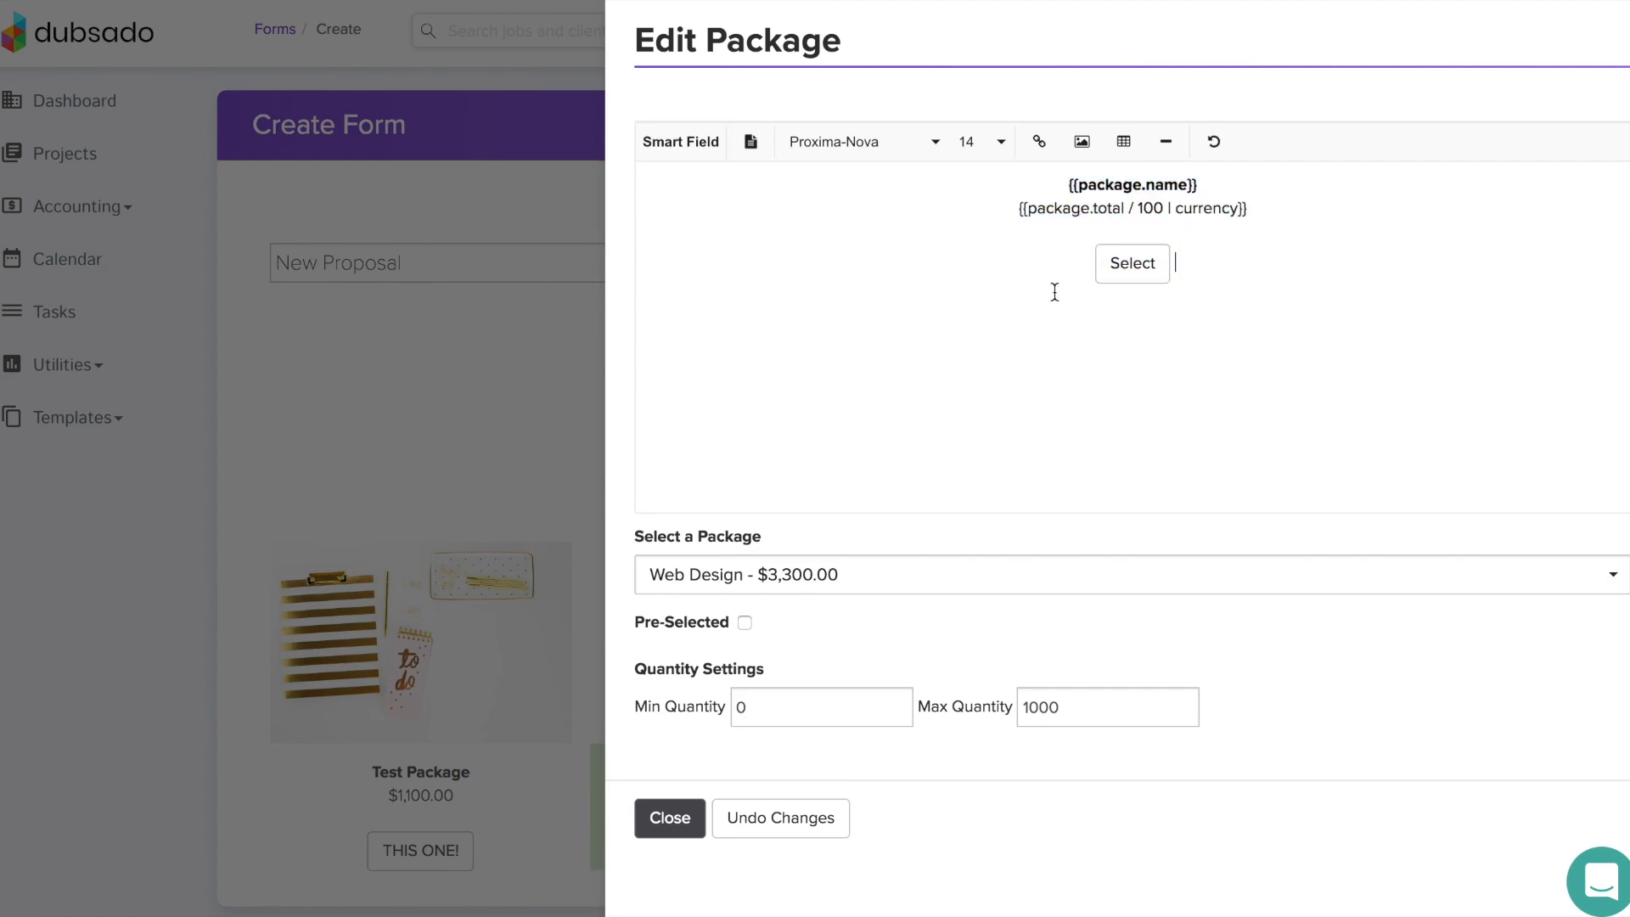
{"action": "left_click", "coordinate": [670, 816]}
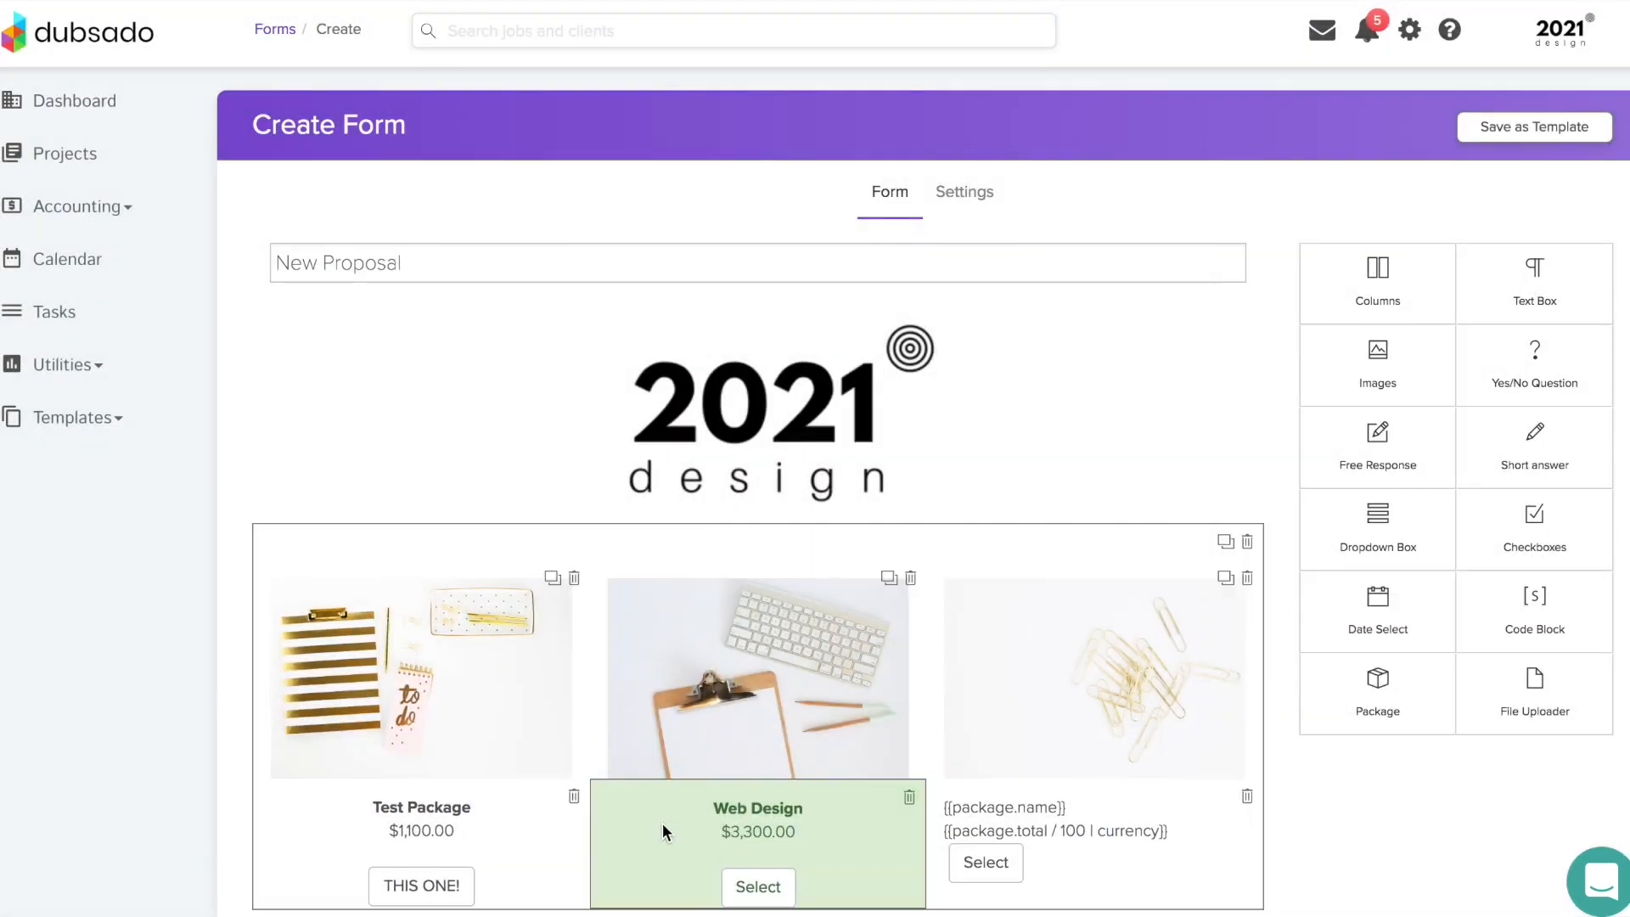
- Assign the Branding Package to the third column and match the other blocks: centered, bold name, blank line above the Select button
{"action": "left_click", "coordinate": [1102, 847]}
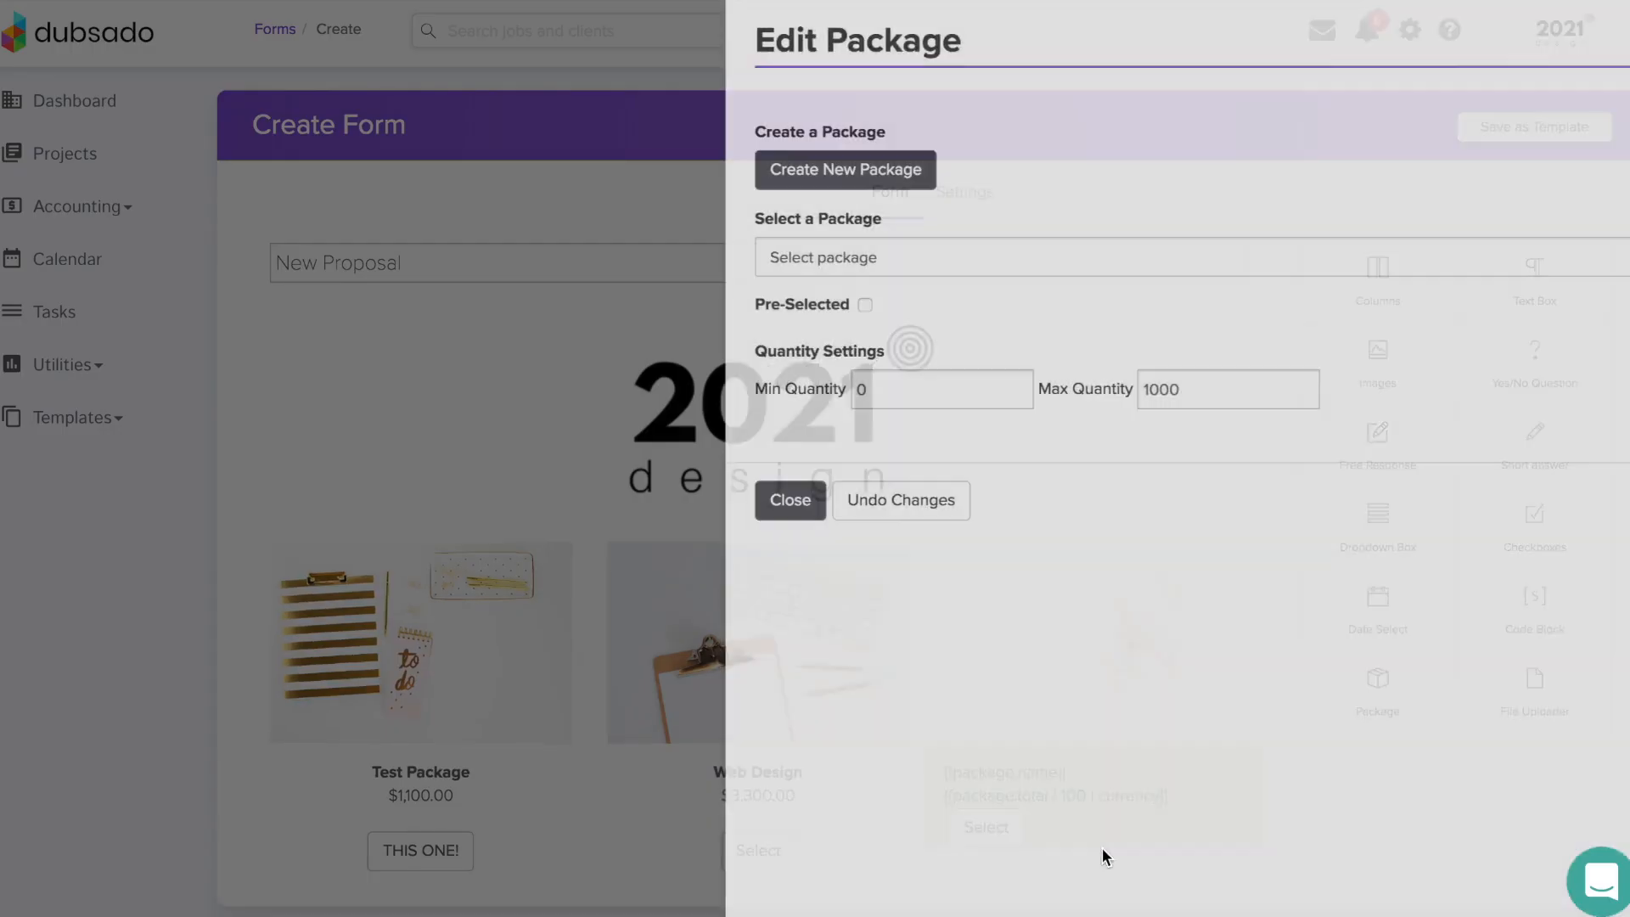
{"action": "left_click_drag", "start_coordinate": [738, 247], "coordinate": [647, 184]}
{"action": "left_click", "coordinate": [845, 180]}
{"action": "left_click", "coordinate": [874, 252]}
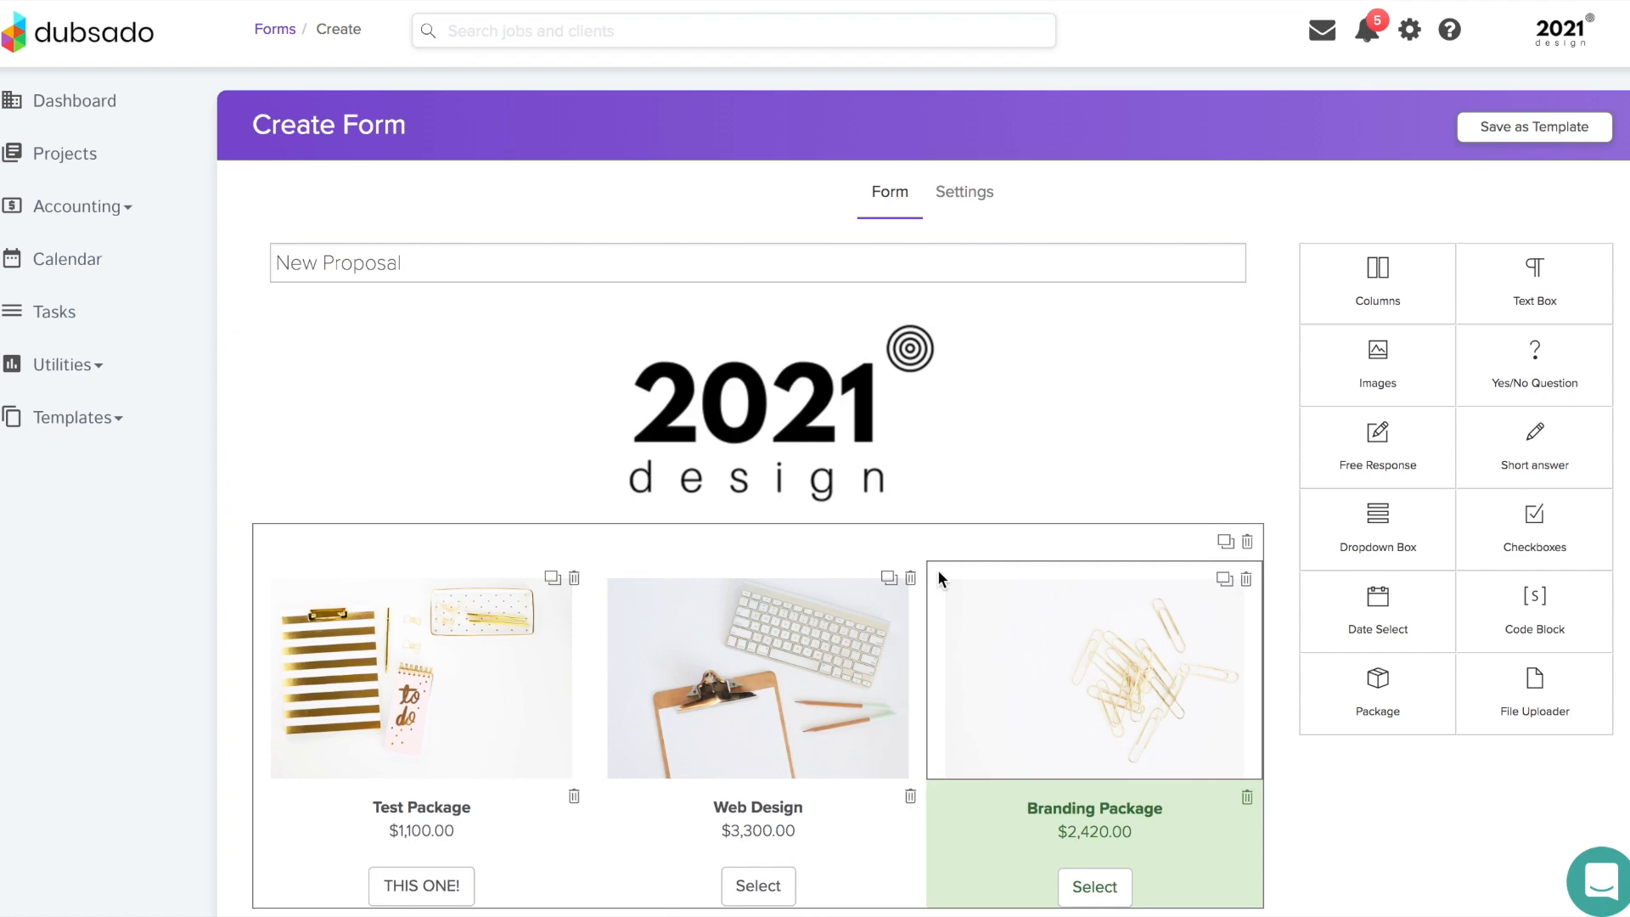
- Fill the image placeholder beneath the packages with the thin dark line as a divider, after trying the colored dots and yellow bar
{"action": "scroll", "coordinate": [937, 574], "scroll_direction": "down", "scroll_amount": 2}
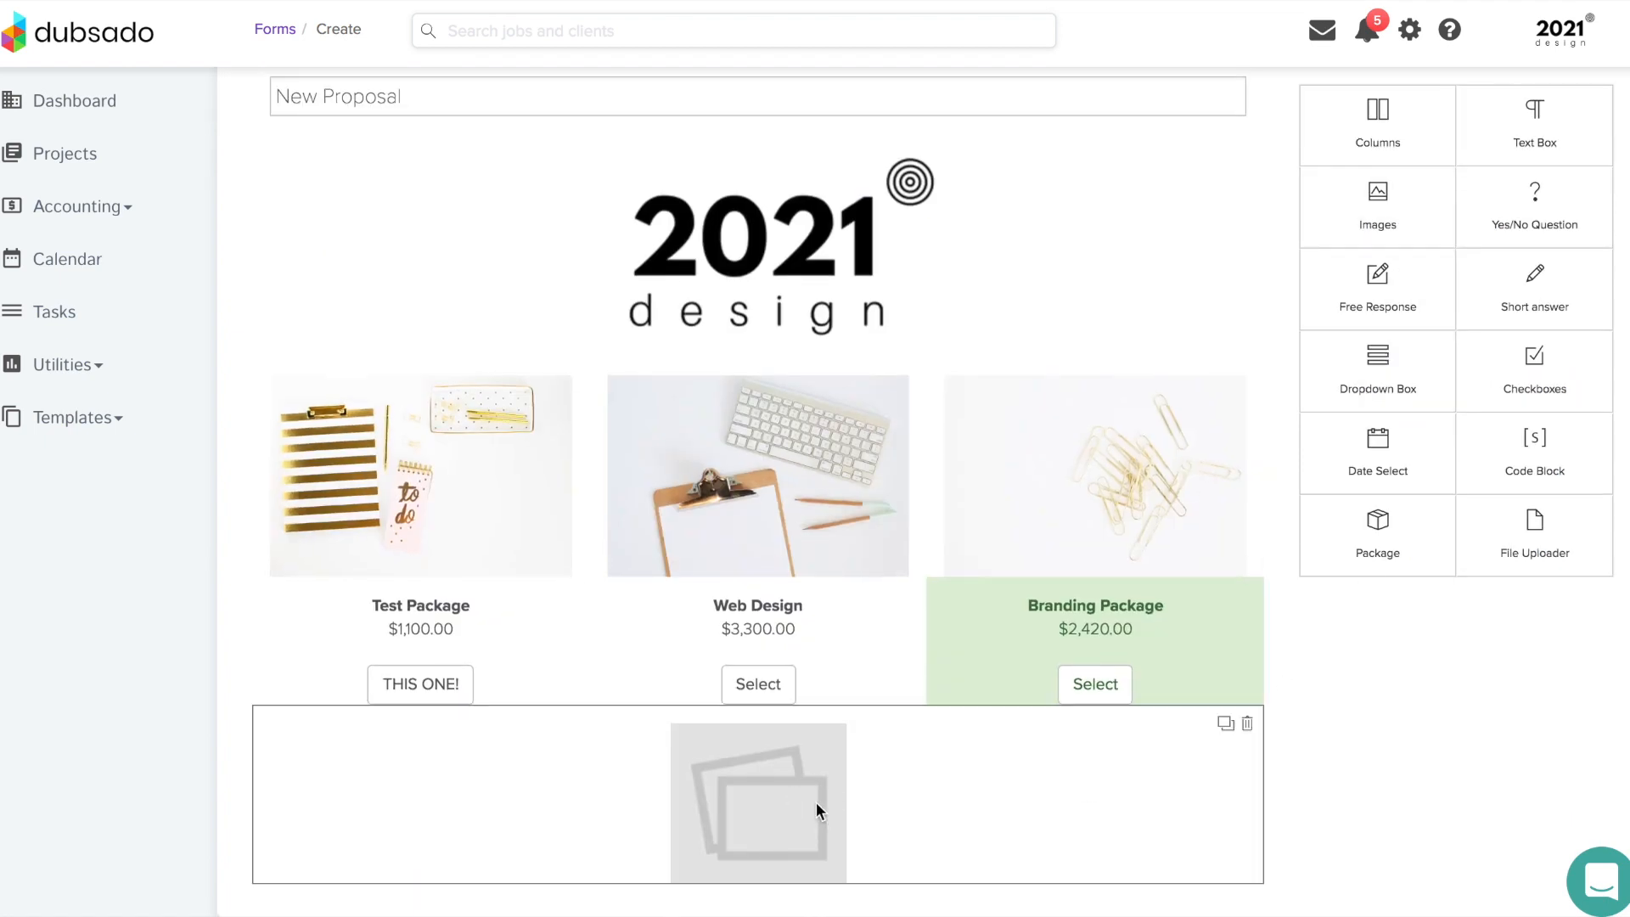
{"action": "left_click", "coordinate": [816, 802]}
{"action": "scroll", "coordinate": [1208, 482], "scroll_direction": "down", "scroll_amount": 3}
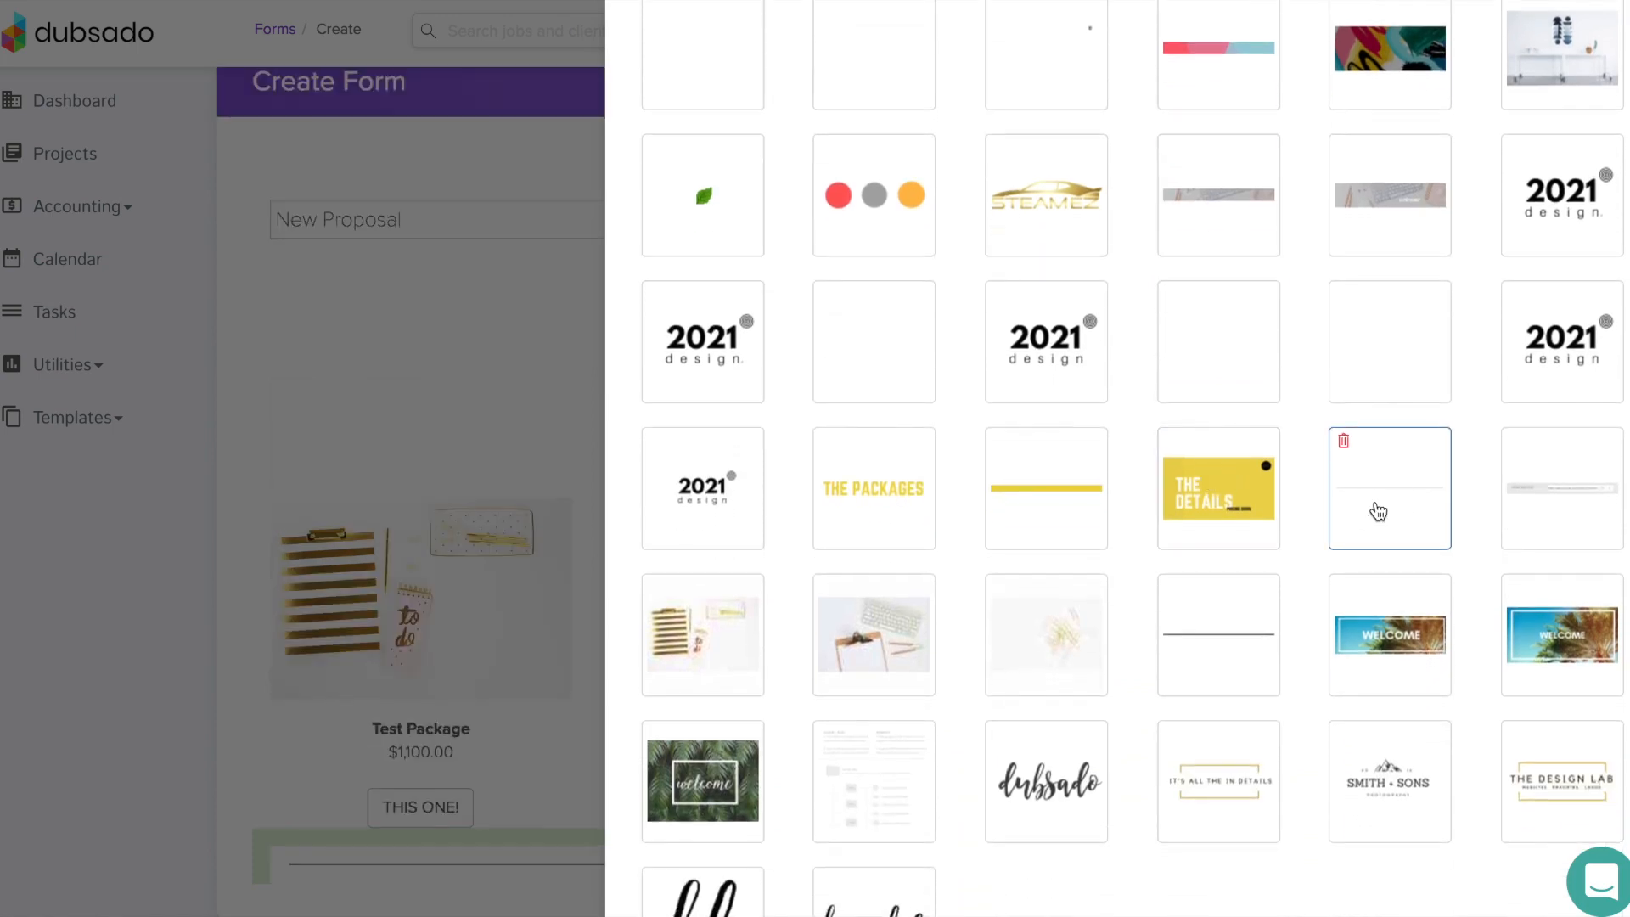
{"action": "scroll", "coordinate": [1377, 511], "scroll_direction": "down", "scroll_amount": 2}
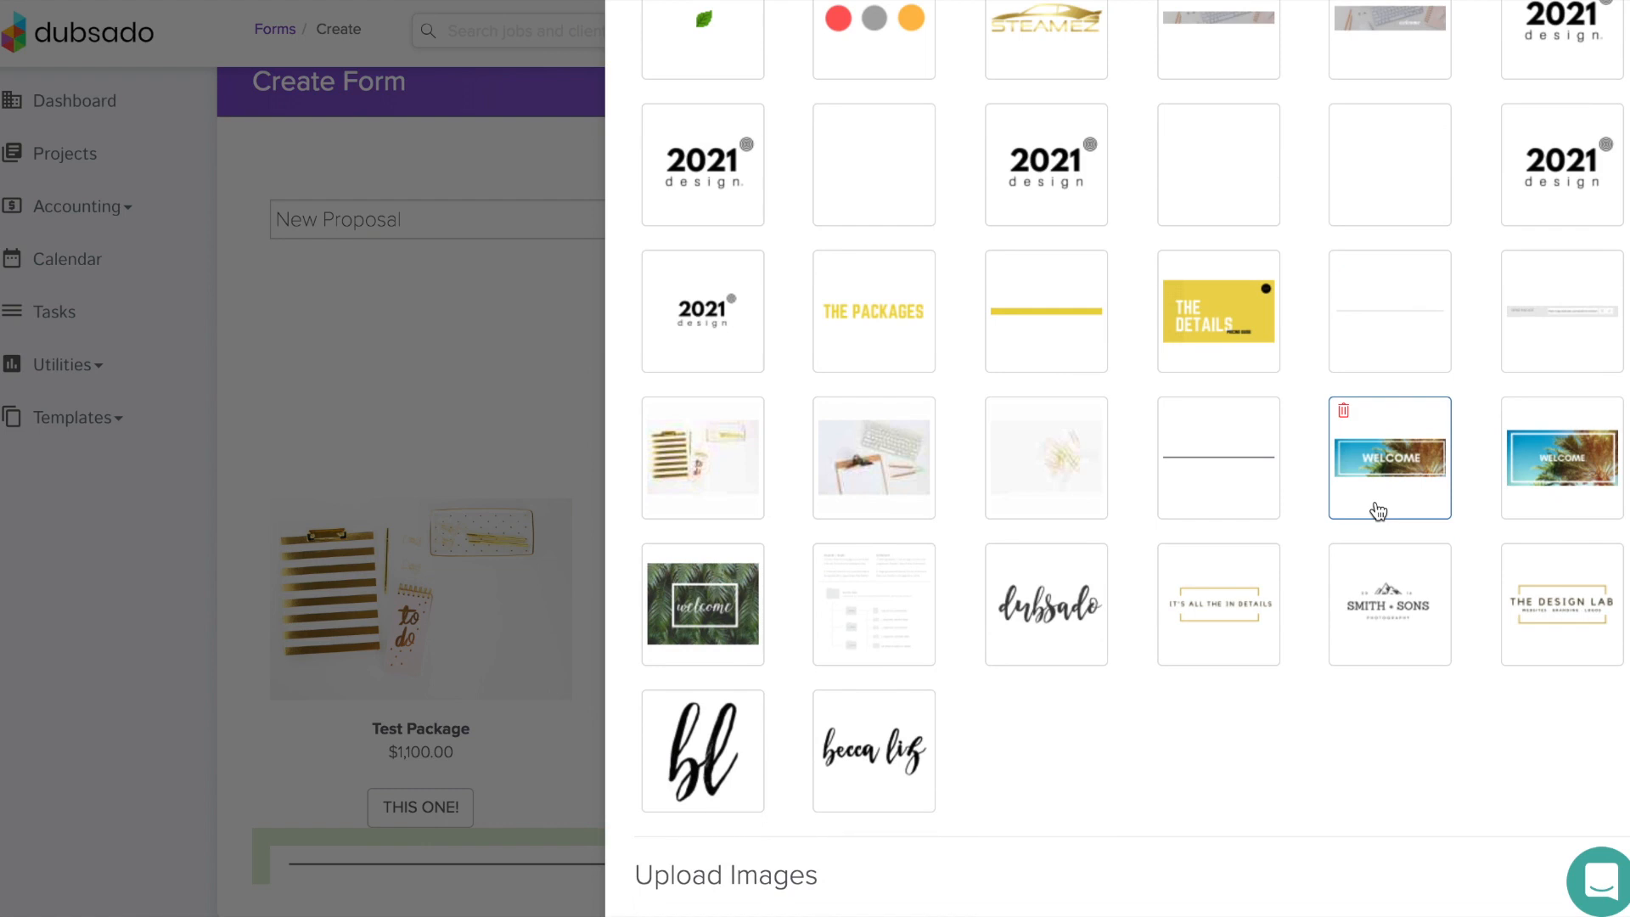
{"action": "left_click", "coordinate": [873, 64]}
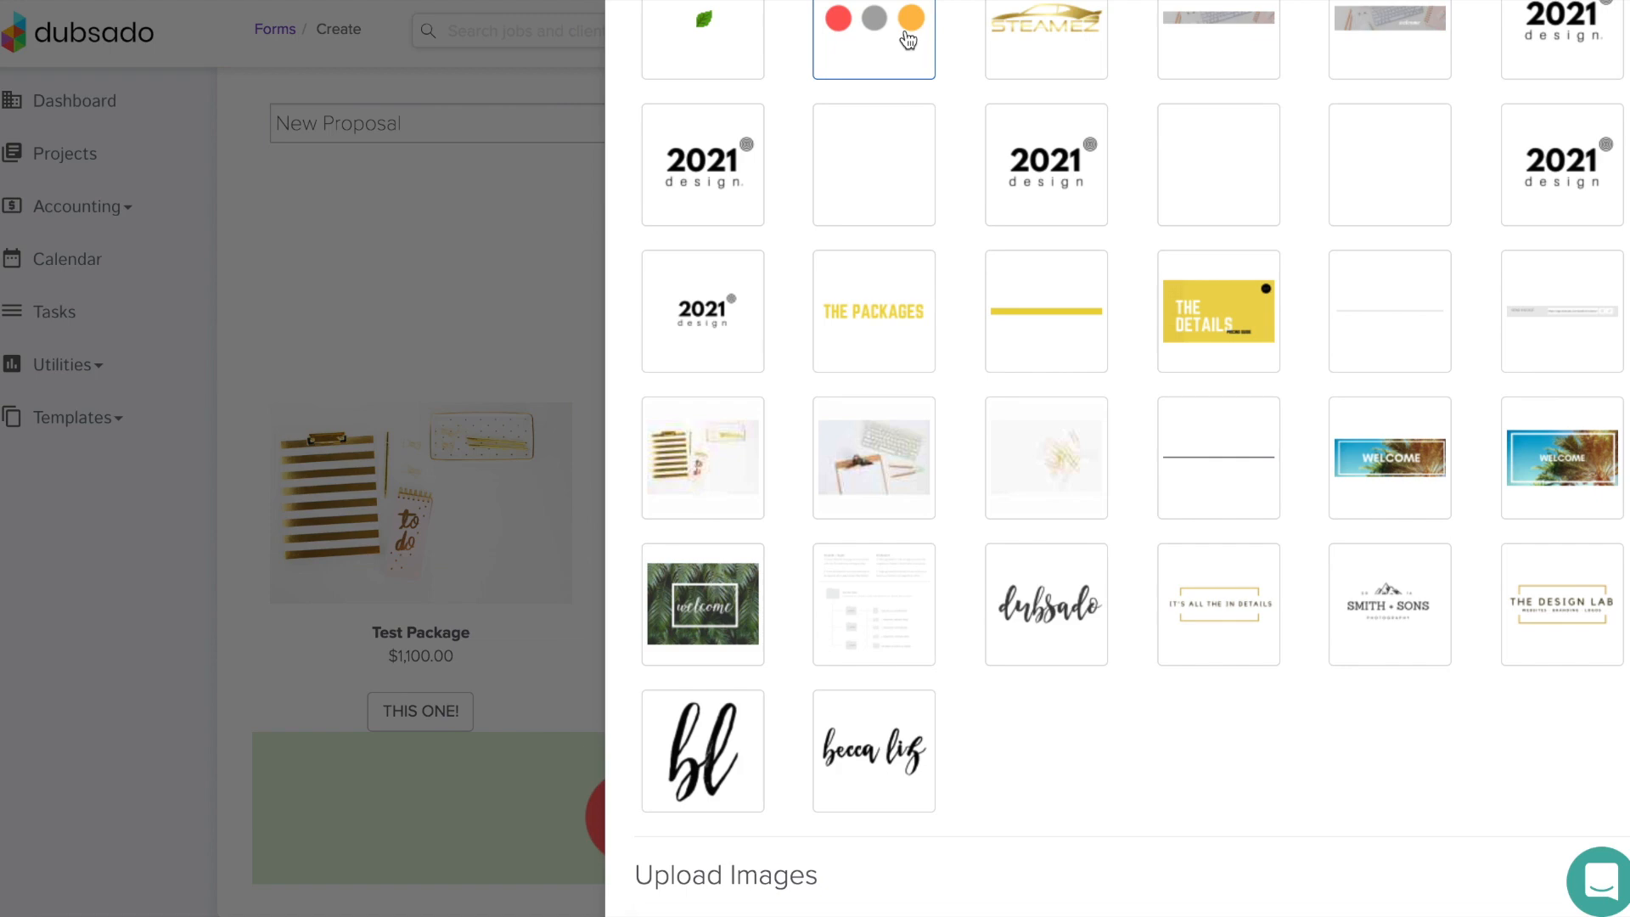
{"action": "left_click", "coordinate": [1045, 321]}
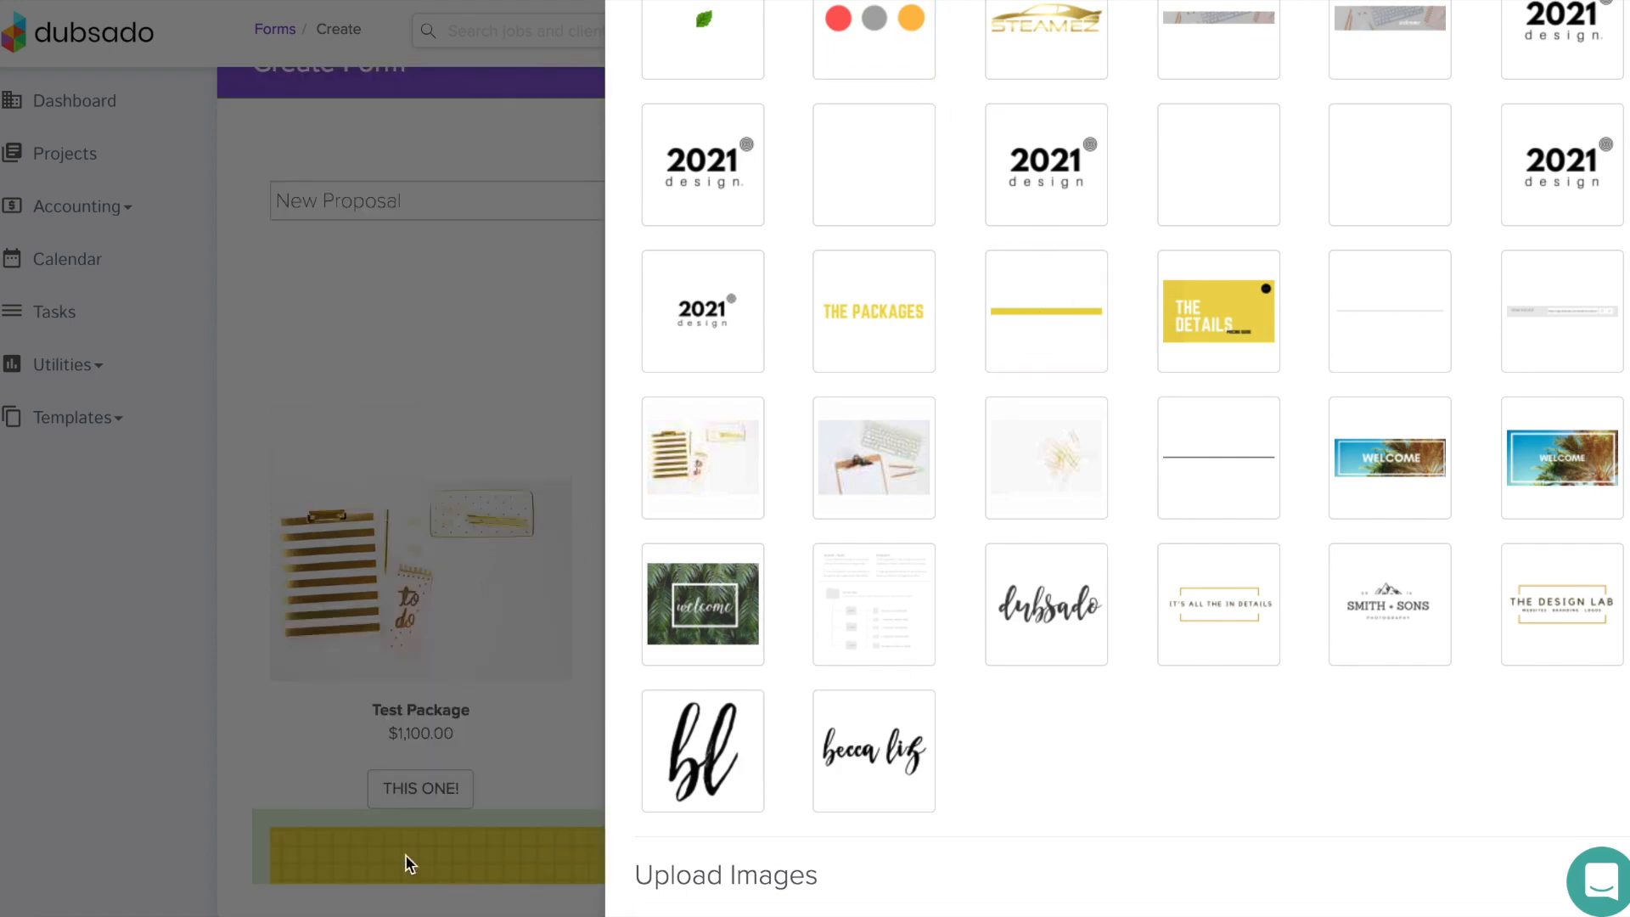
{"action": "left_click", "coordinate": [1402, 343]}
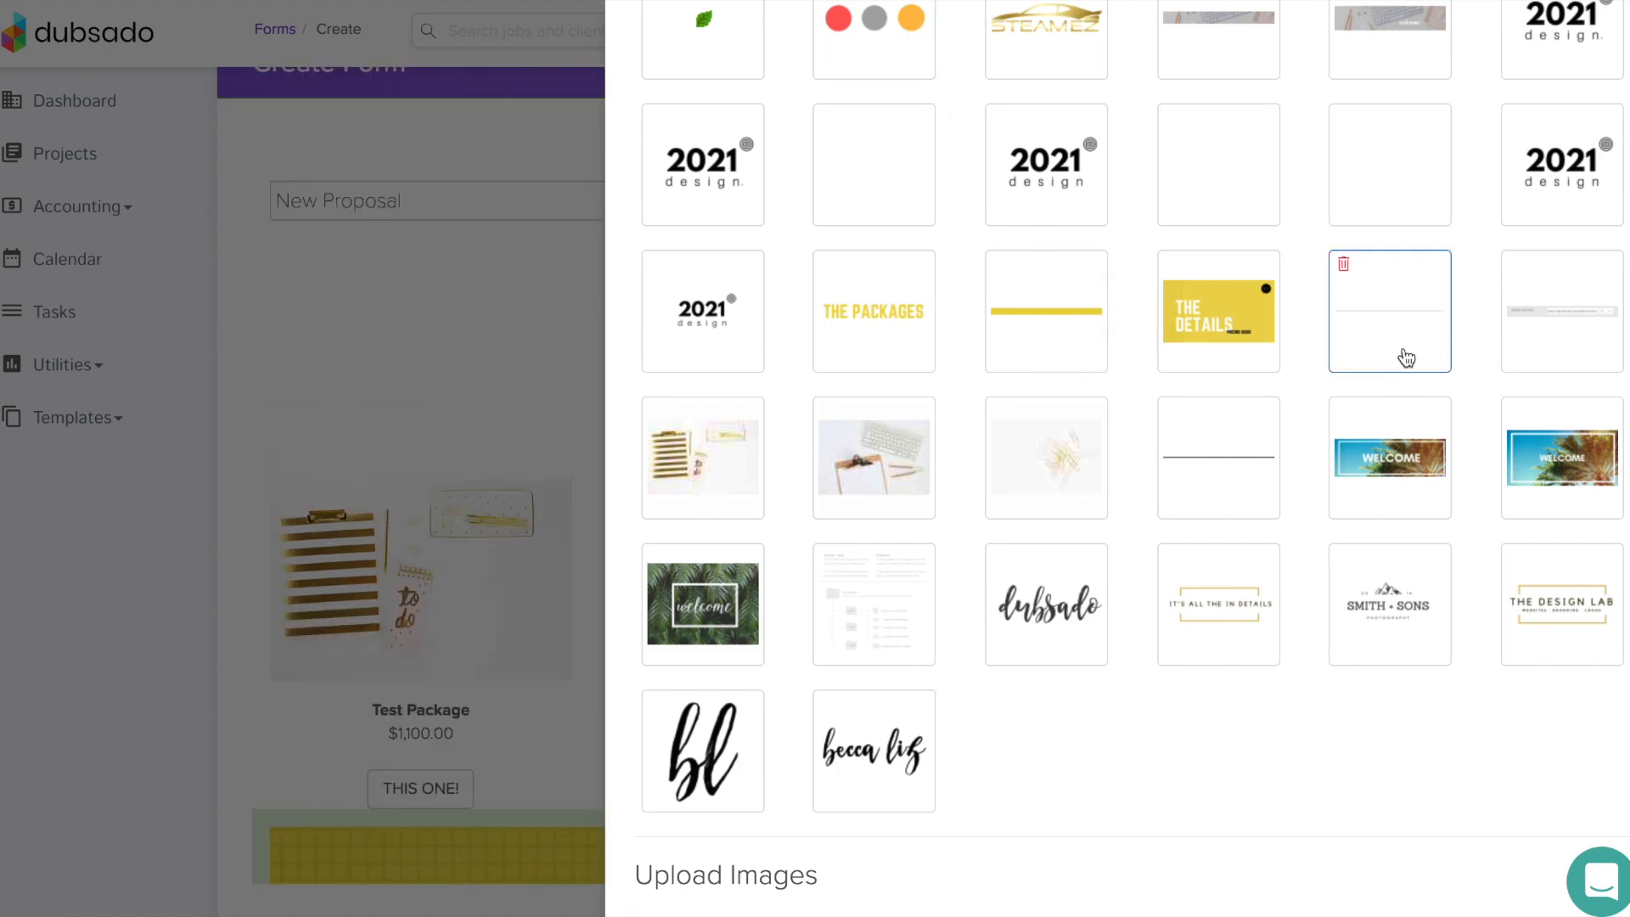
{"action": "scroll", "coordinate": [961, 489], "scroll_direction": "down", "scroll_amount": 5}
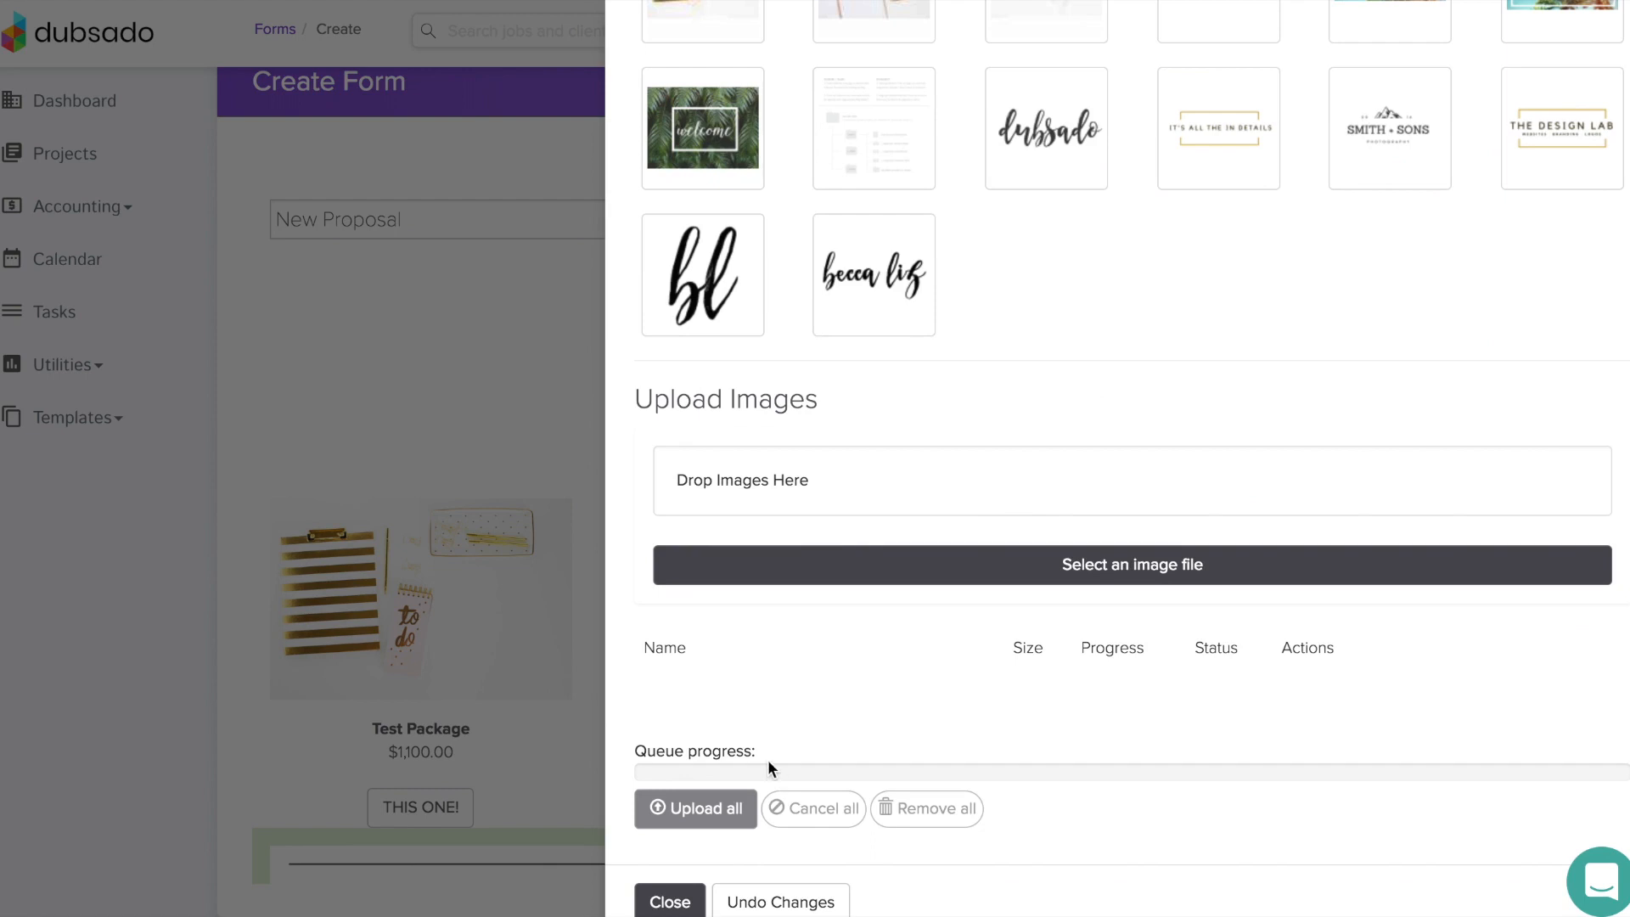
{"action": "left_click", "coordinate": [670, 902]}
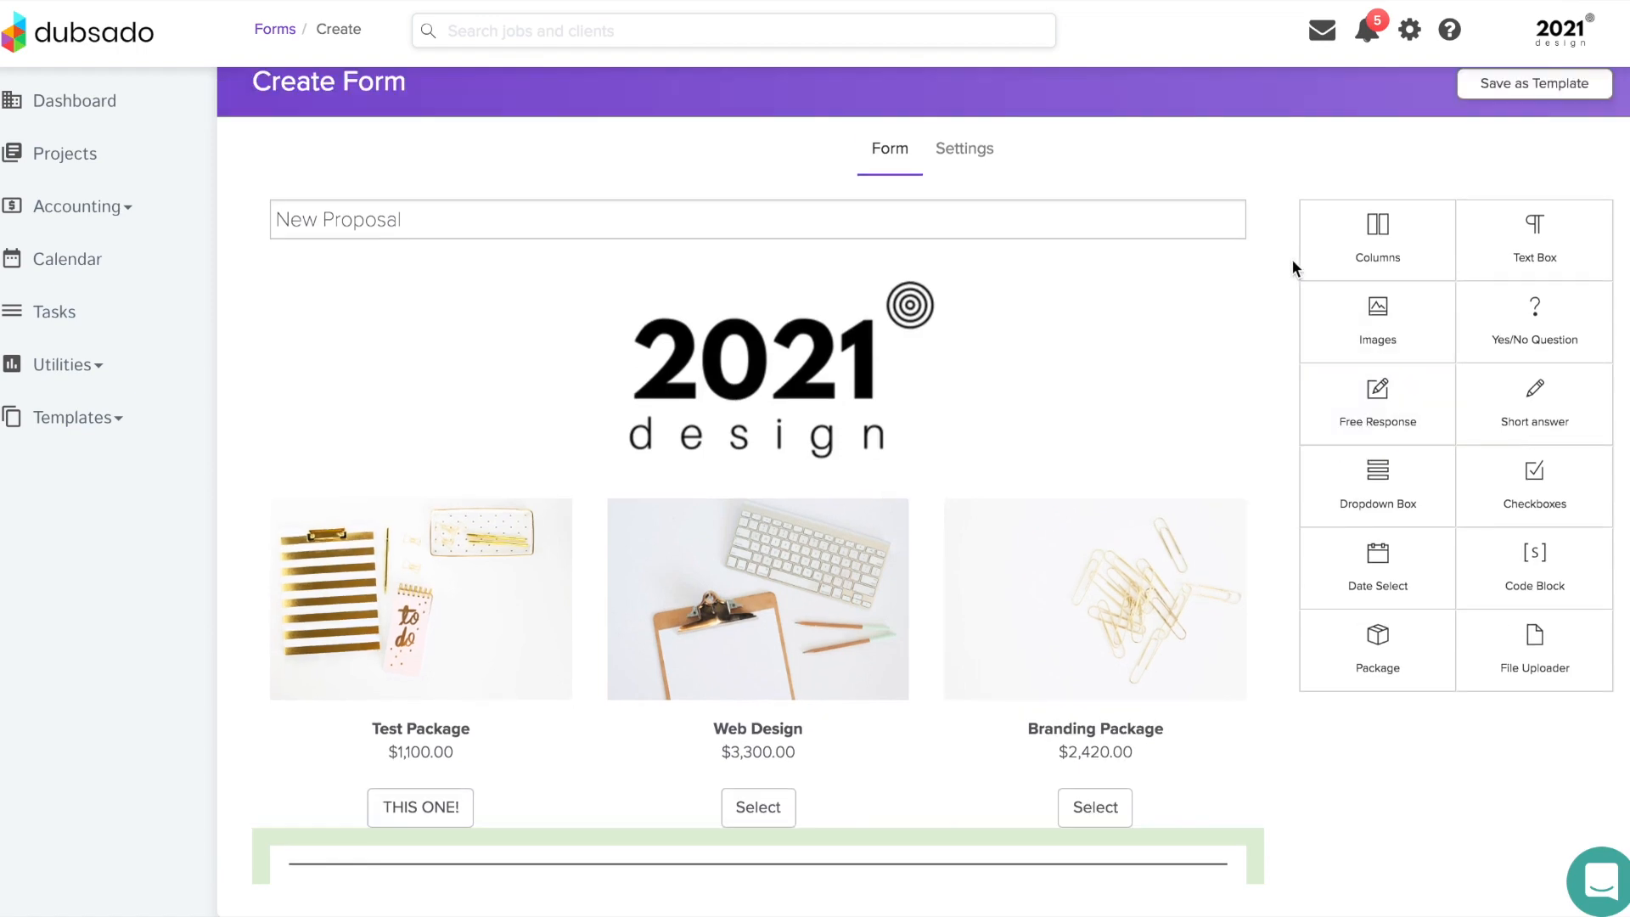
- Add a two-column section below the divider line and remove its title
{"action": "left_click", "coordinate": [1382, 261]}
{"action": "left_click_drag", "start_coordinate": [1382, 262], "coordinate": [937, 692]}
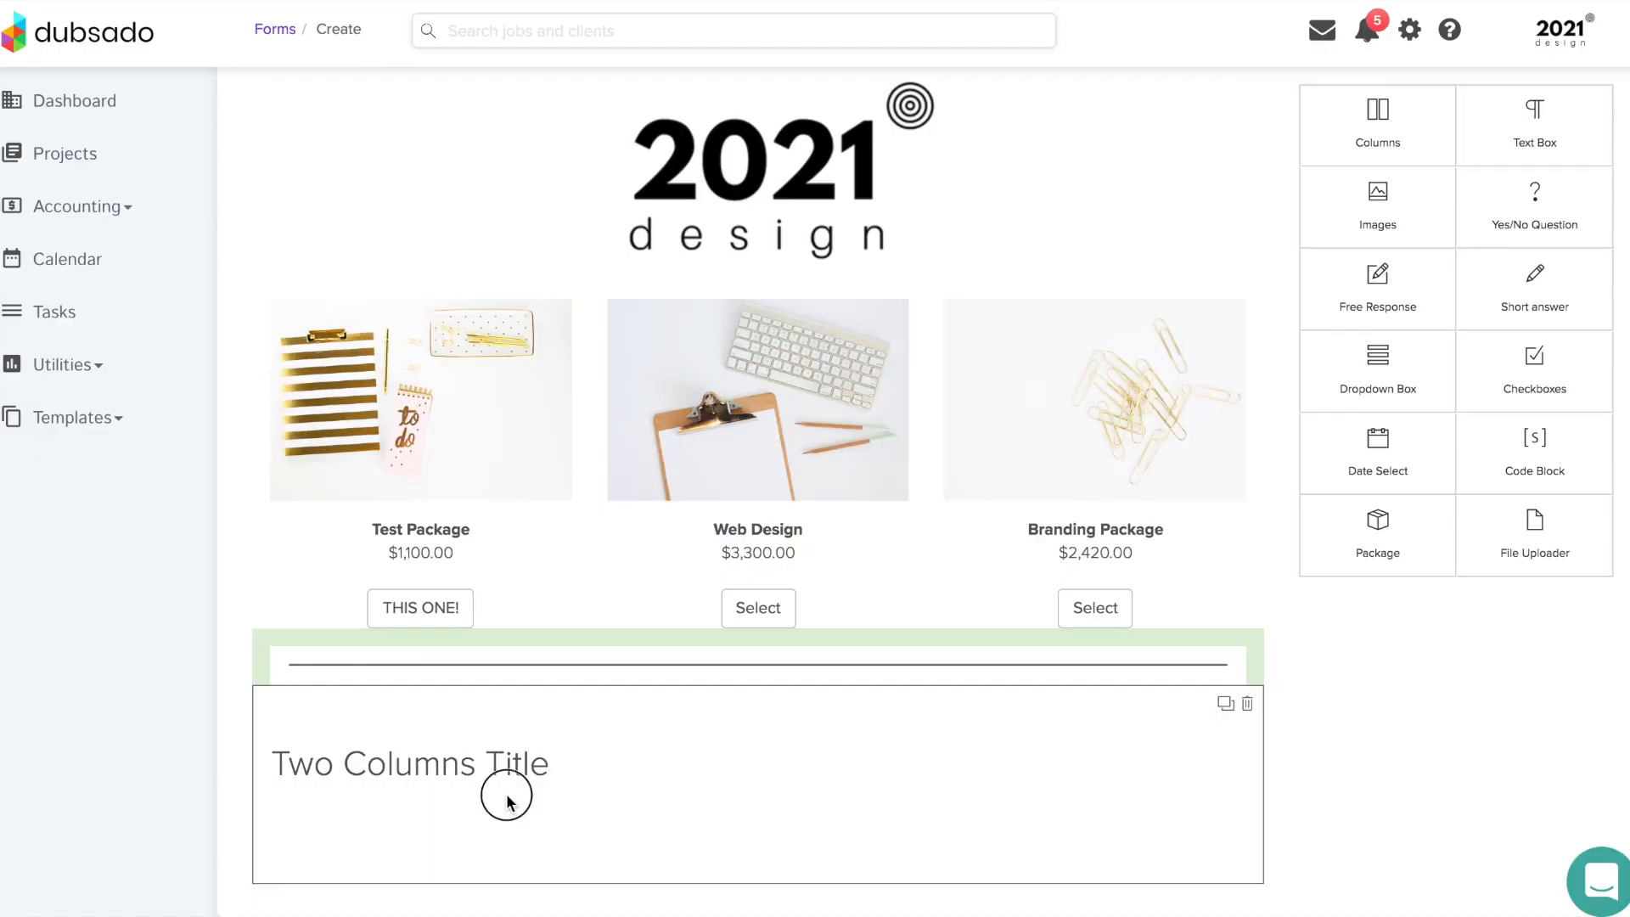
{"action": "left_click", "coordinate": [509, 800]}
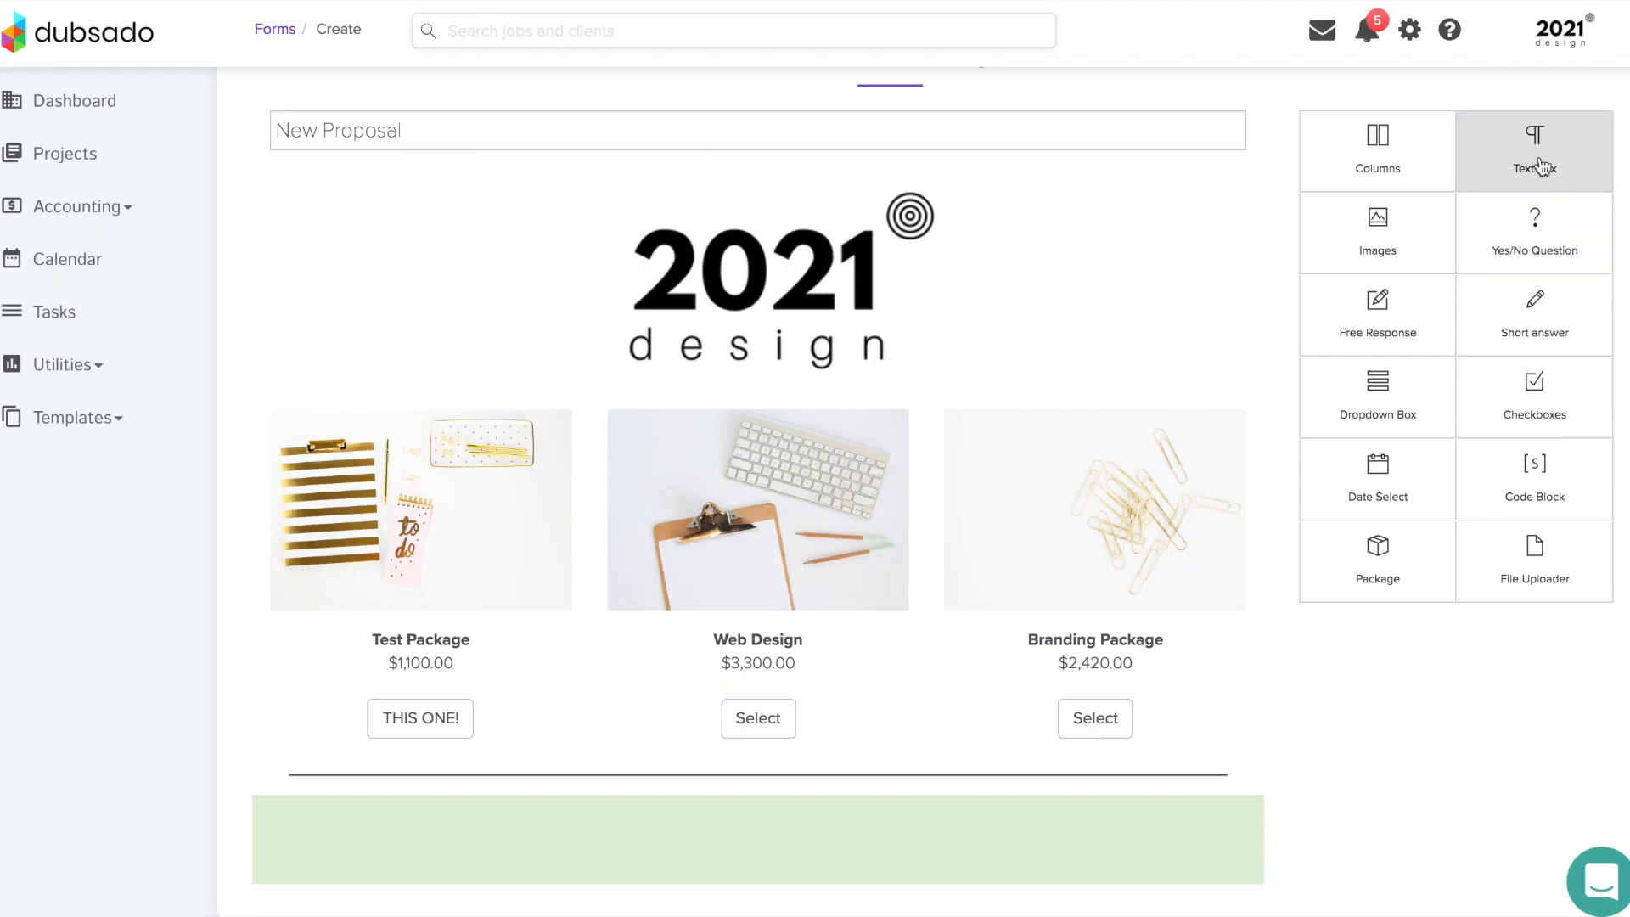
- Place a text box in the new section's first column and make it a bold heading reading "Add ons:"
{"action": "left_click_drag", "start_coordinate": [1538, 157], "coordinate": [387, 821]}
{"action": "left_click", "coordinate": [486, 790]}
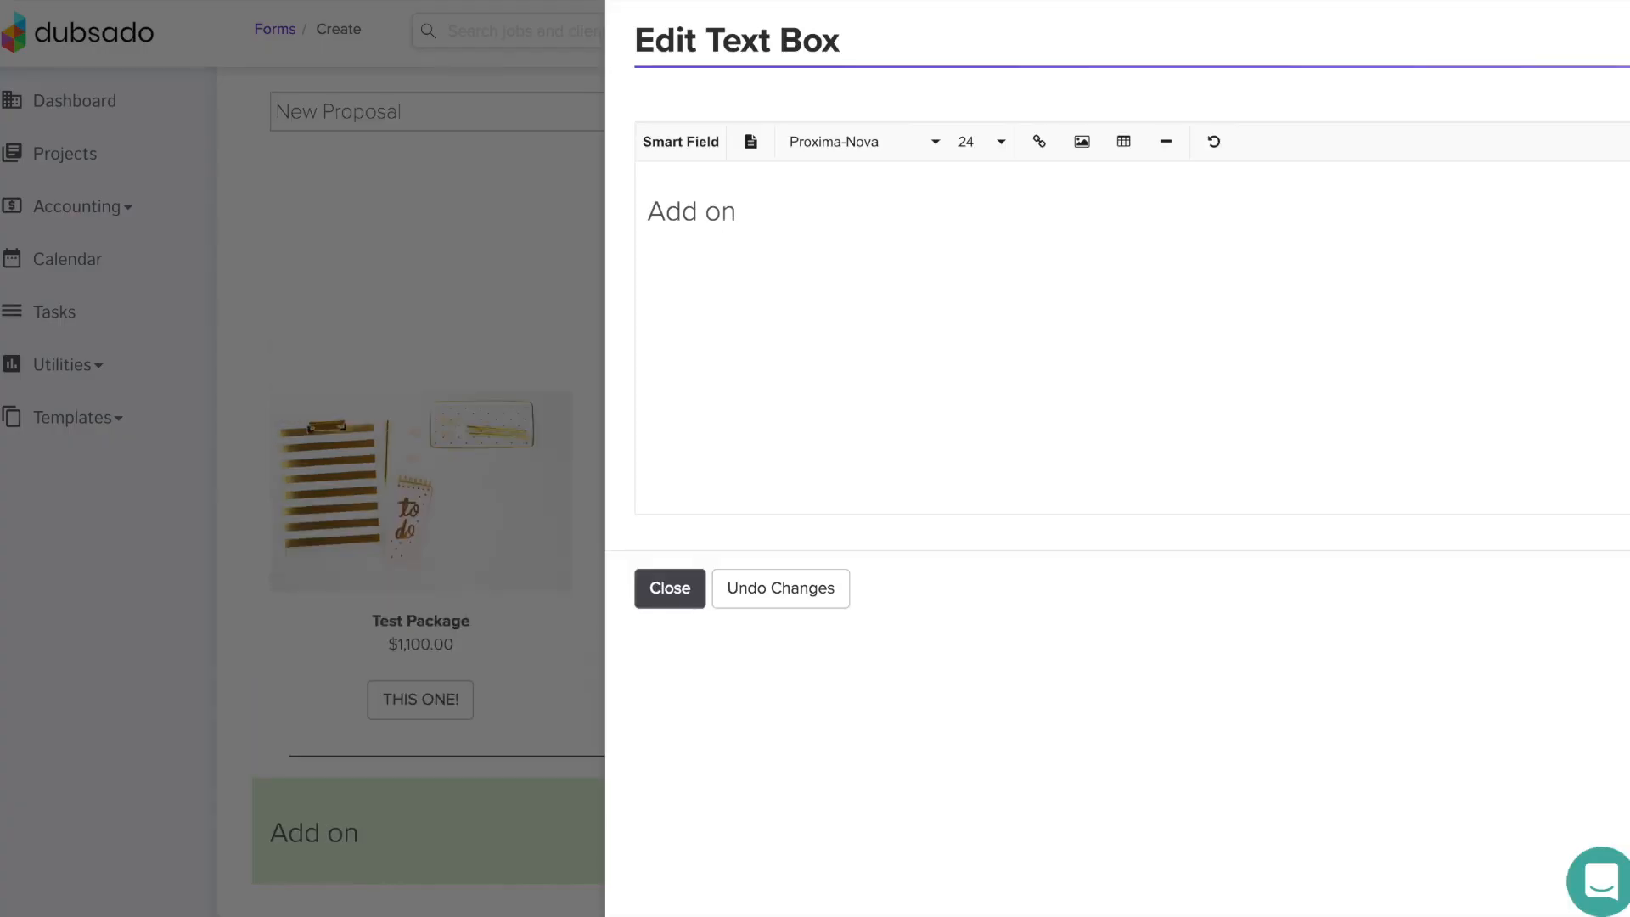
{"action": "type", "text": ":"}
{"action": "key", "text": "ctrl+a"}
{"action": "key", "text": "ctrl+b"}
{"action": "left_click", "coordinate": [844, 307]}
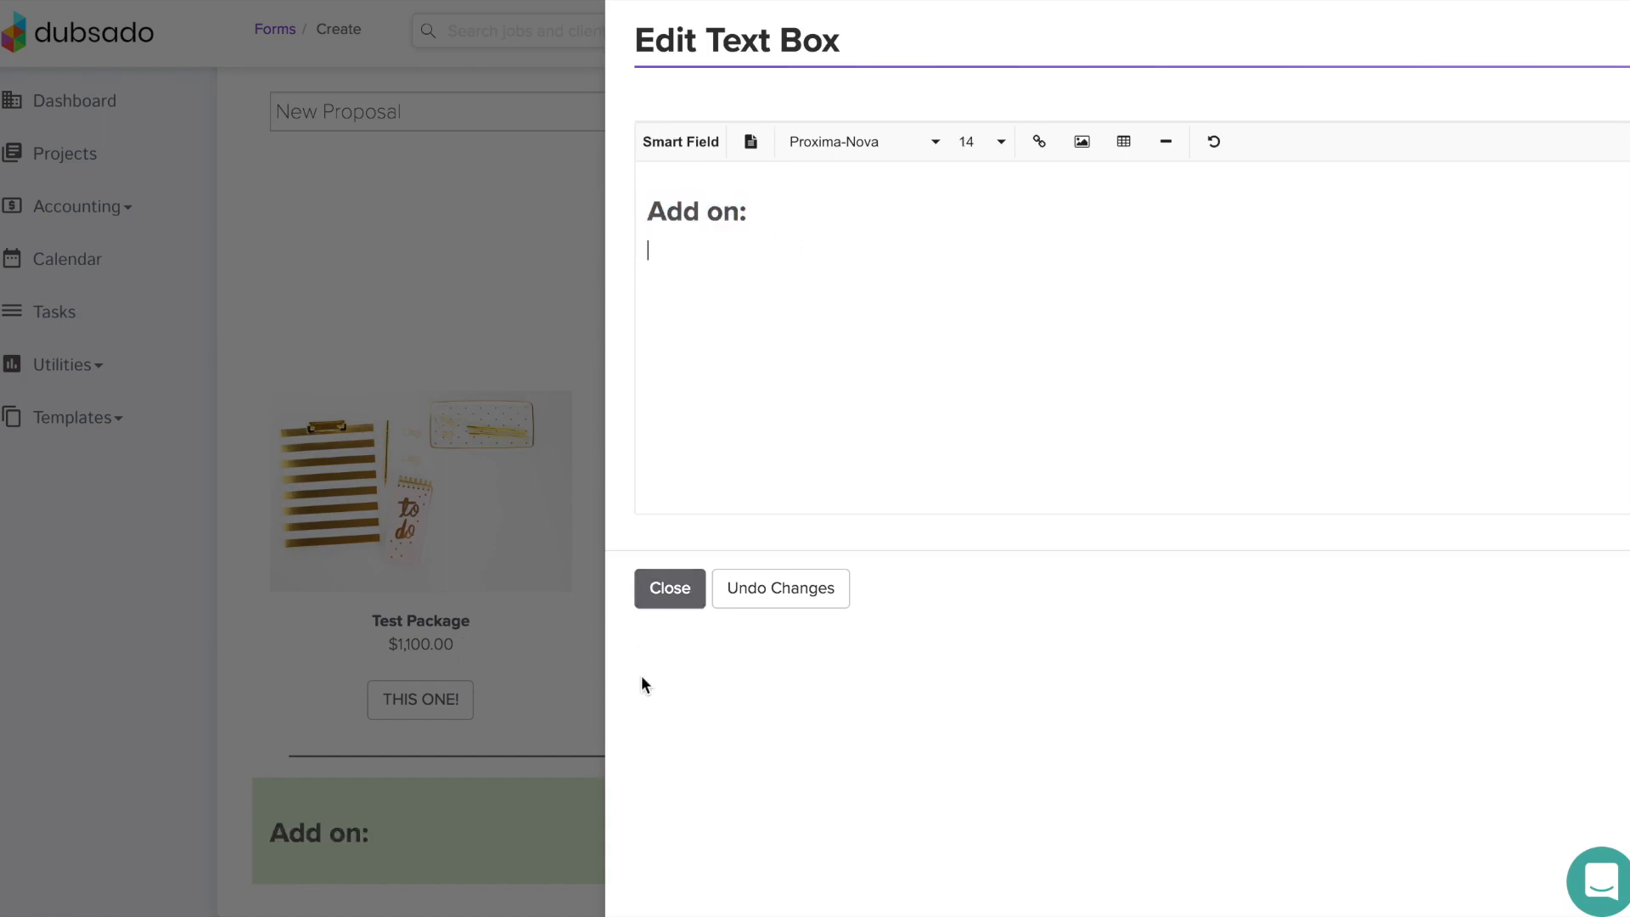
{"action": "left_click", "coordinate": [670, 589]}
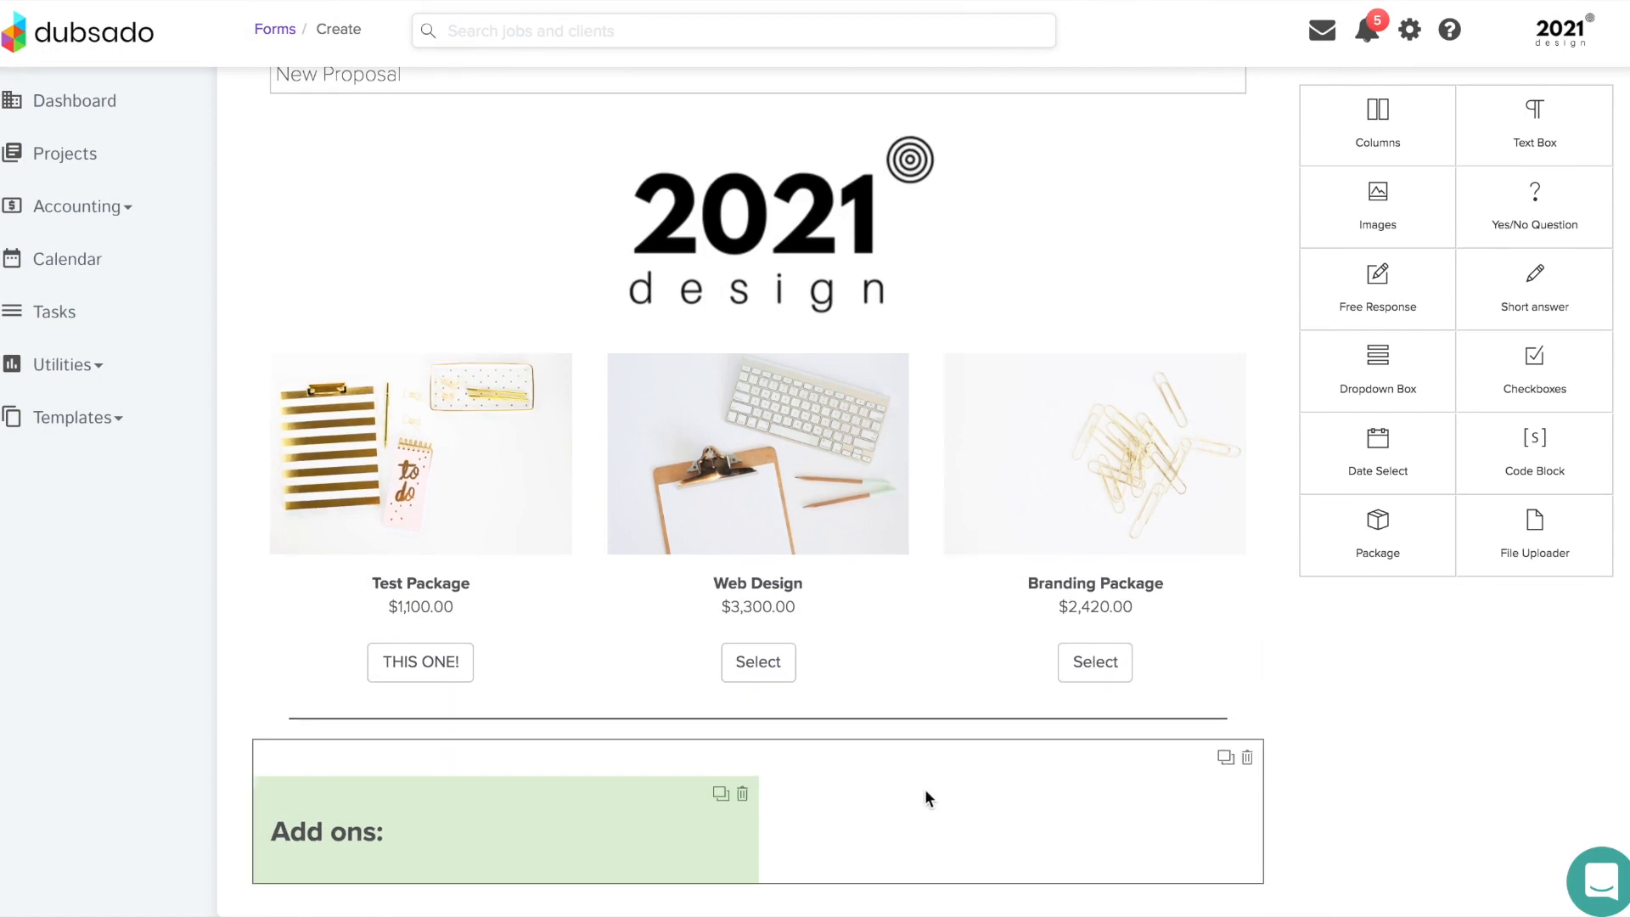
- Stack three package elements in the second column and assign the $200.00 package listed after Test Package to the first one
{"action": "left_click_drag", "start_coordinate": [1423, 576], "coordinate": [1088, 768]}
{"action": "left_click_drag", "start_coordinate": [1393, 528], "coordinate": [1061, 802]}
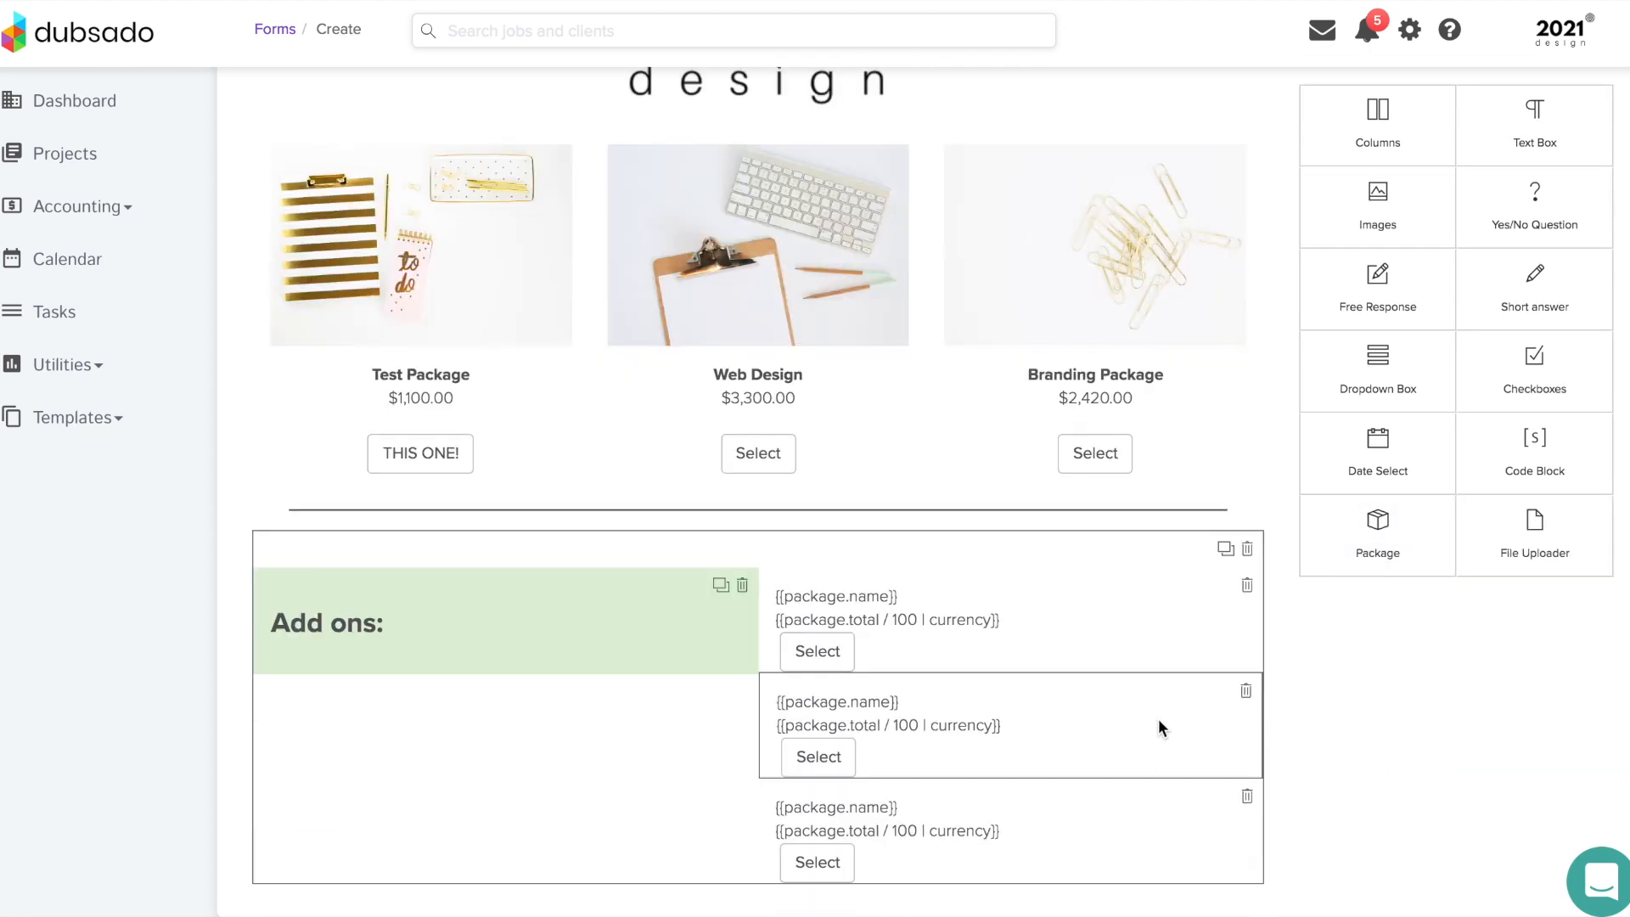
{"action": "left_click", "coordinate": [1026, 637]}
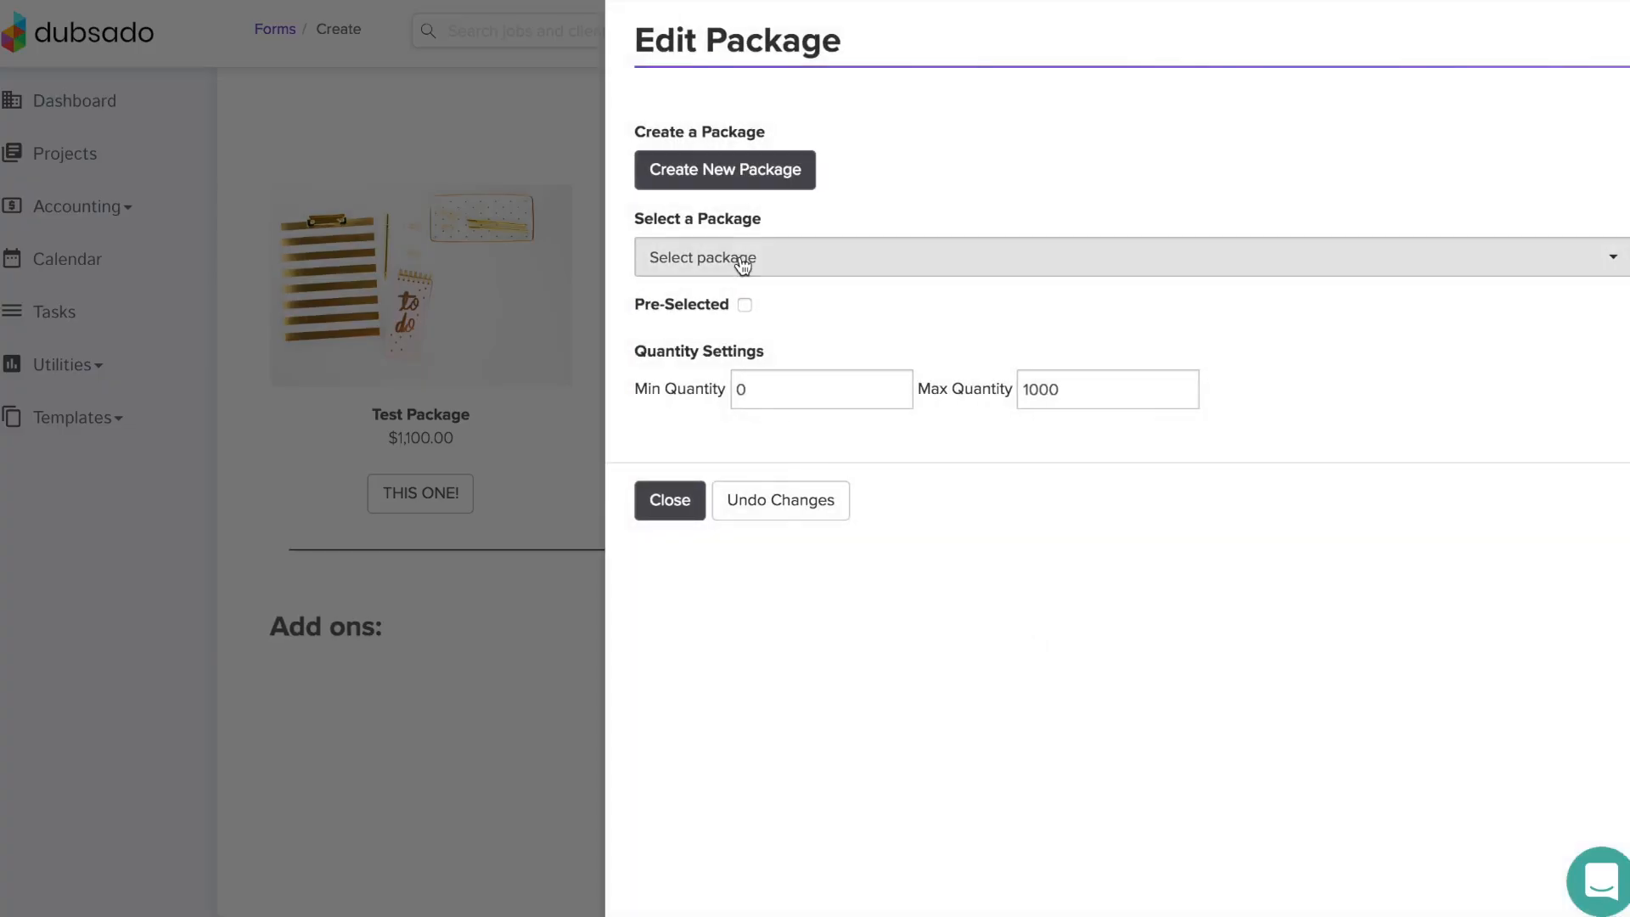
{"action": "left_click", "coordinate": [743, 266]}
{"action": "left_click", "coordinate": [724, 418]}
{"action": "left_click", "coordinate": [670, 177]}
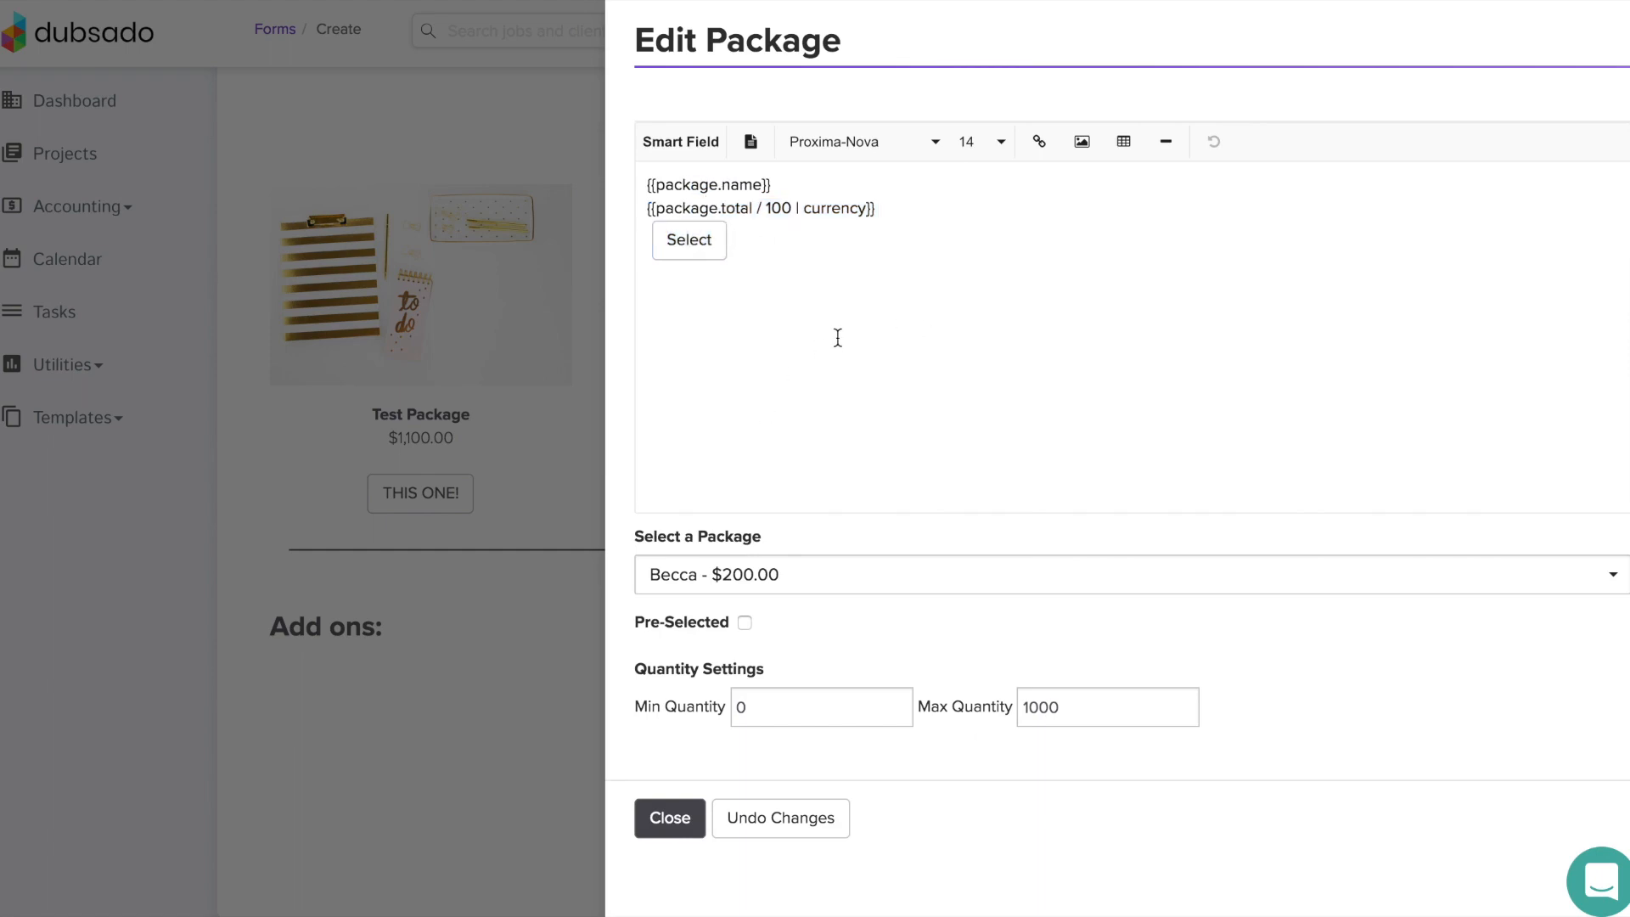
- Clear the first add-on's default content and insert the package Large Checkbox smart field in its place
{"action": "left_click_drag", "start_coordinate": [739, 281], "coordinate": [639, 166]}
{"action": "key", "text": "BackSpace"}
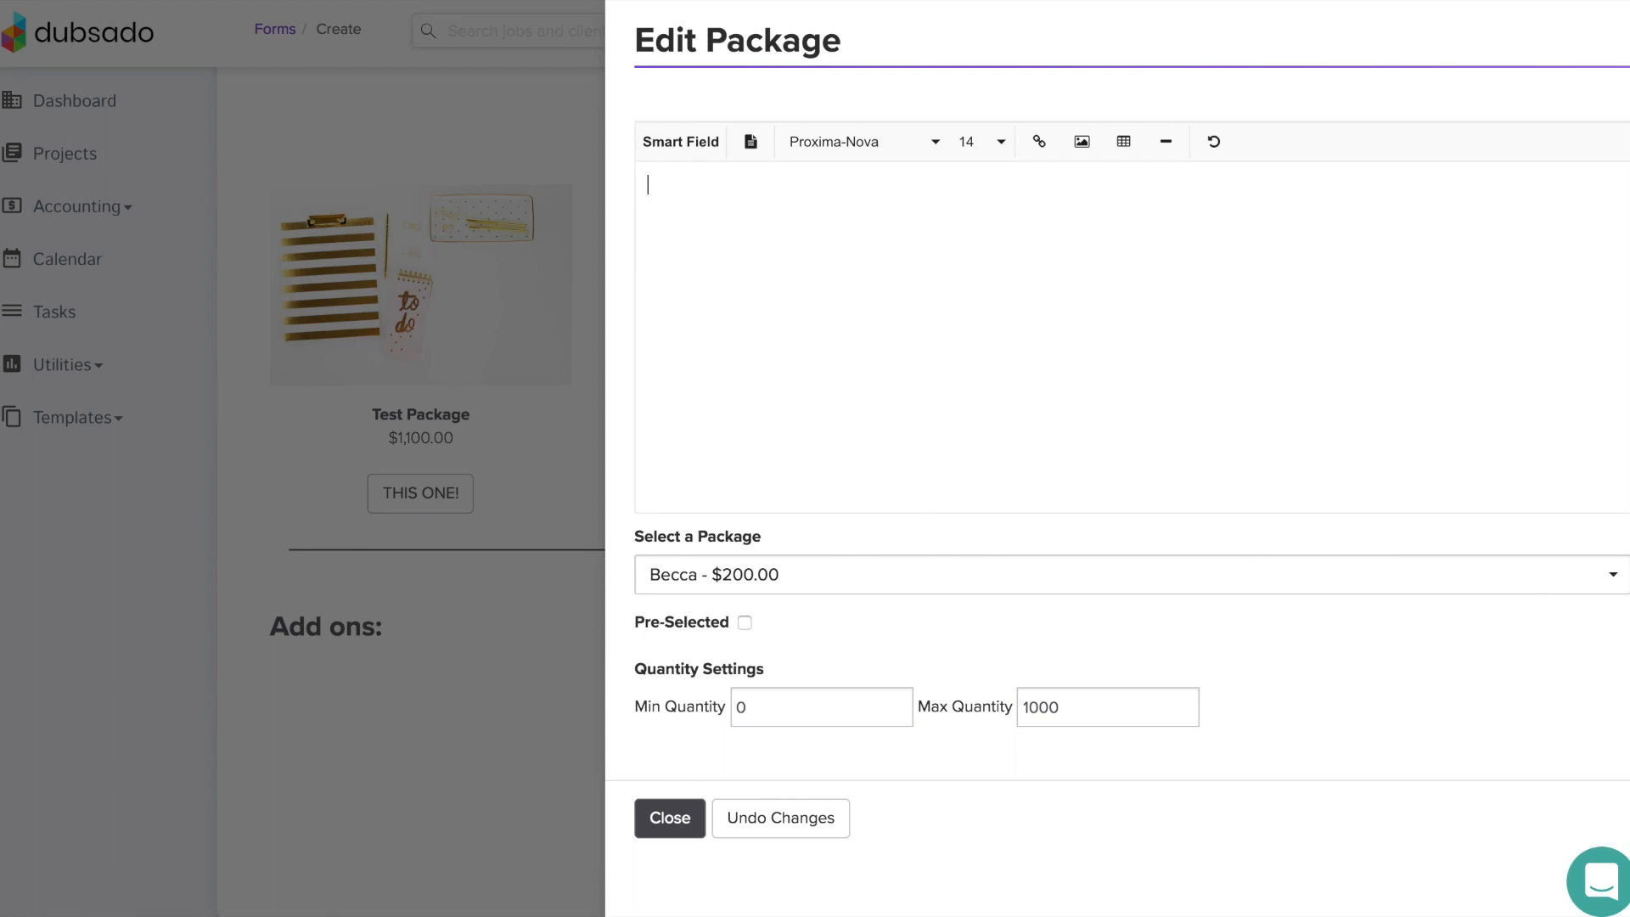
{"action": "left_click", "coordinate": [662, 140]}
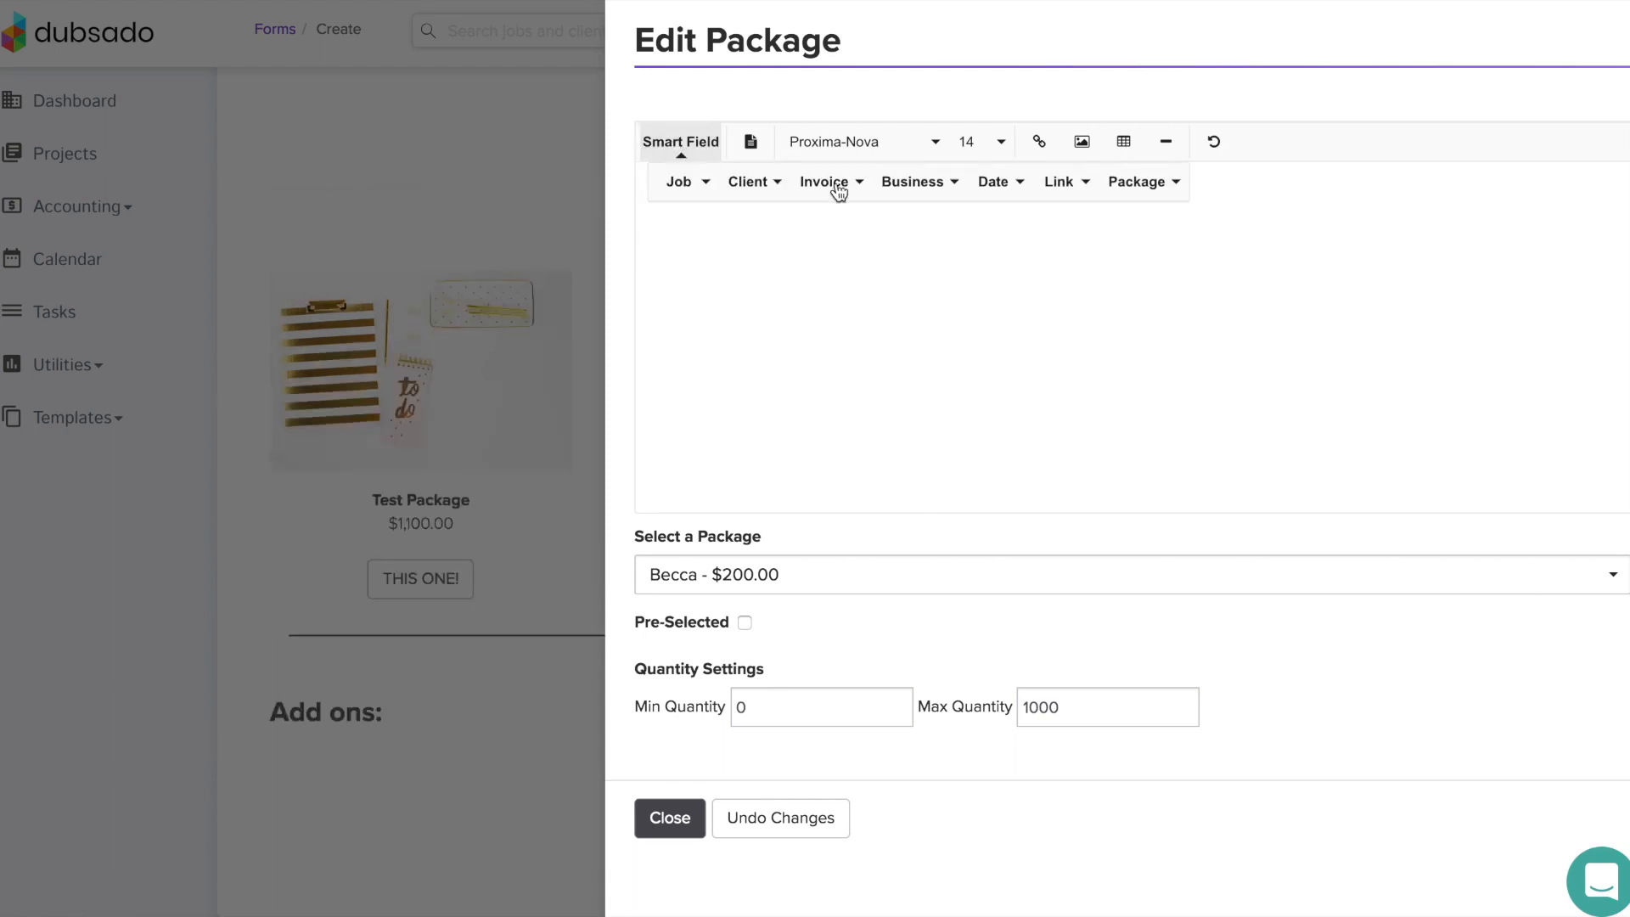
{"action": "left_click", "coordinate": [1125, 189]}
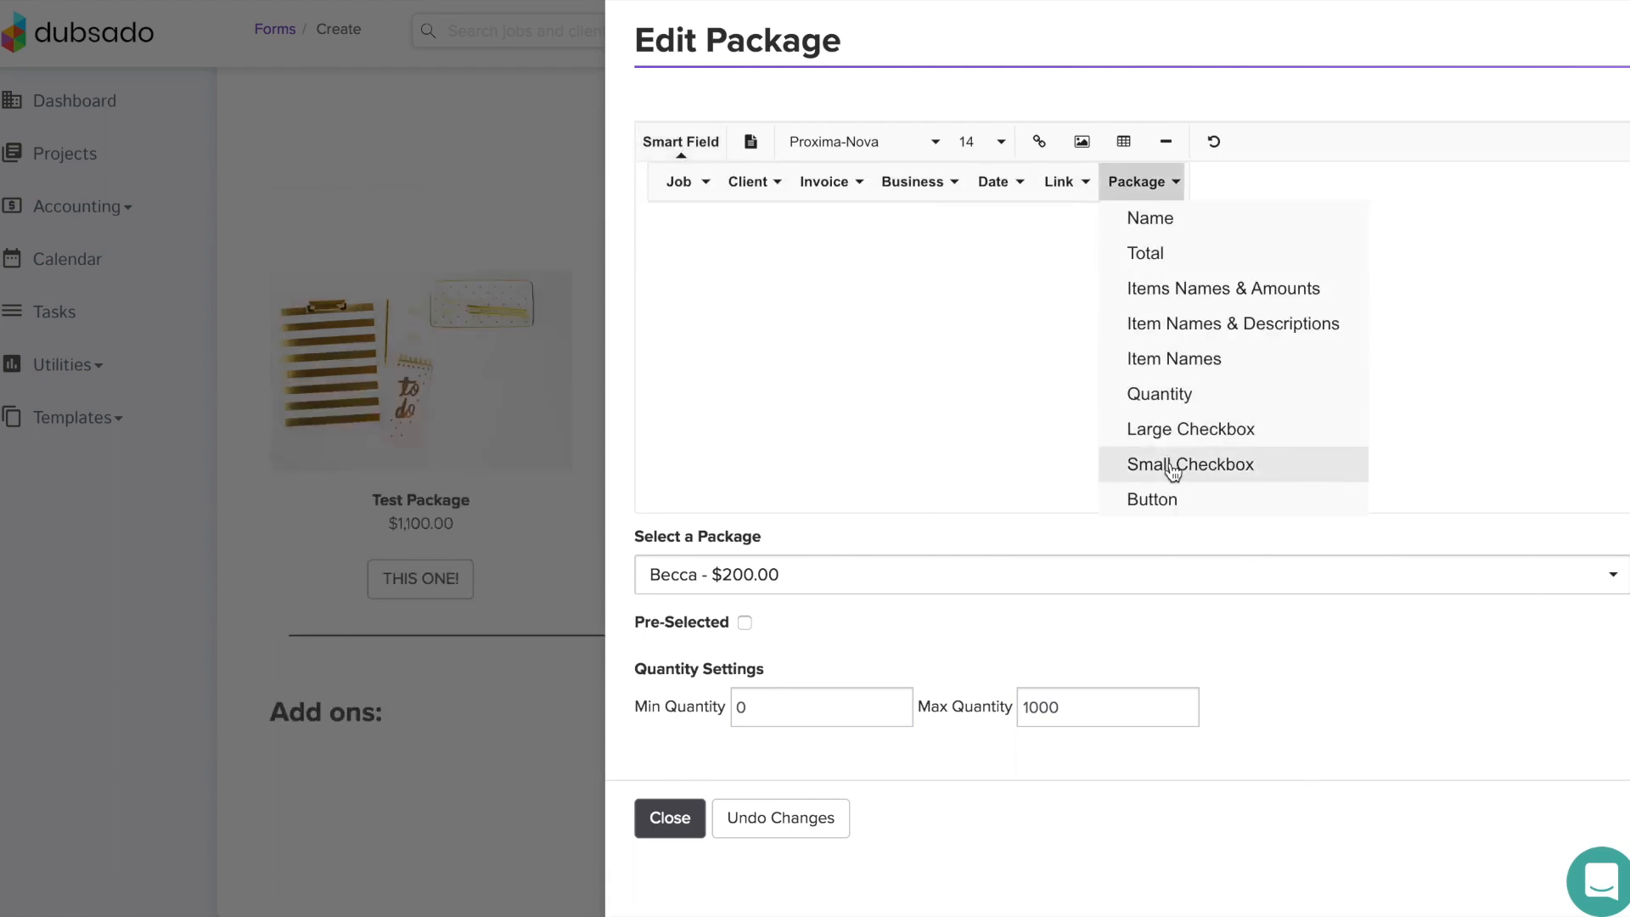
{"action": "left_click", "coordinate": [1179, 434]}
- Insert the package Name and Total smart fields after the checkbox on the same line, separated by a hyphen
{"action": "left_click", "coordinate": [760, 199]}
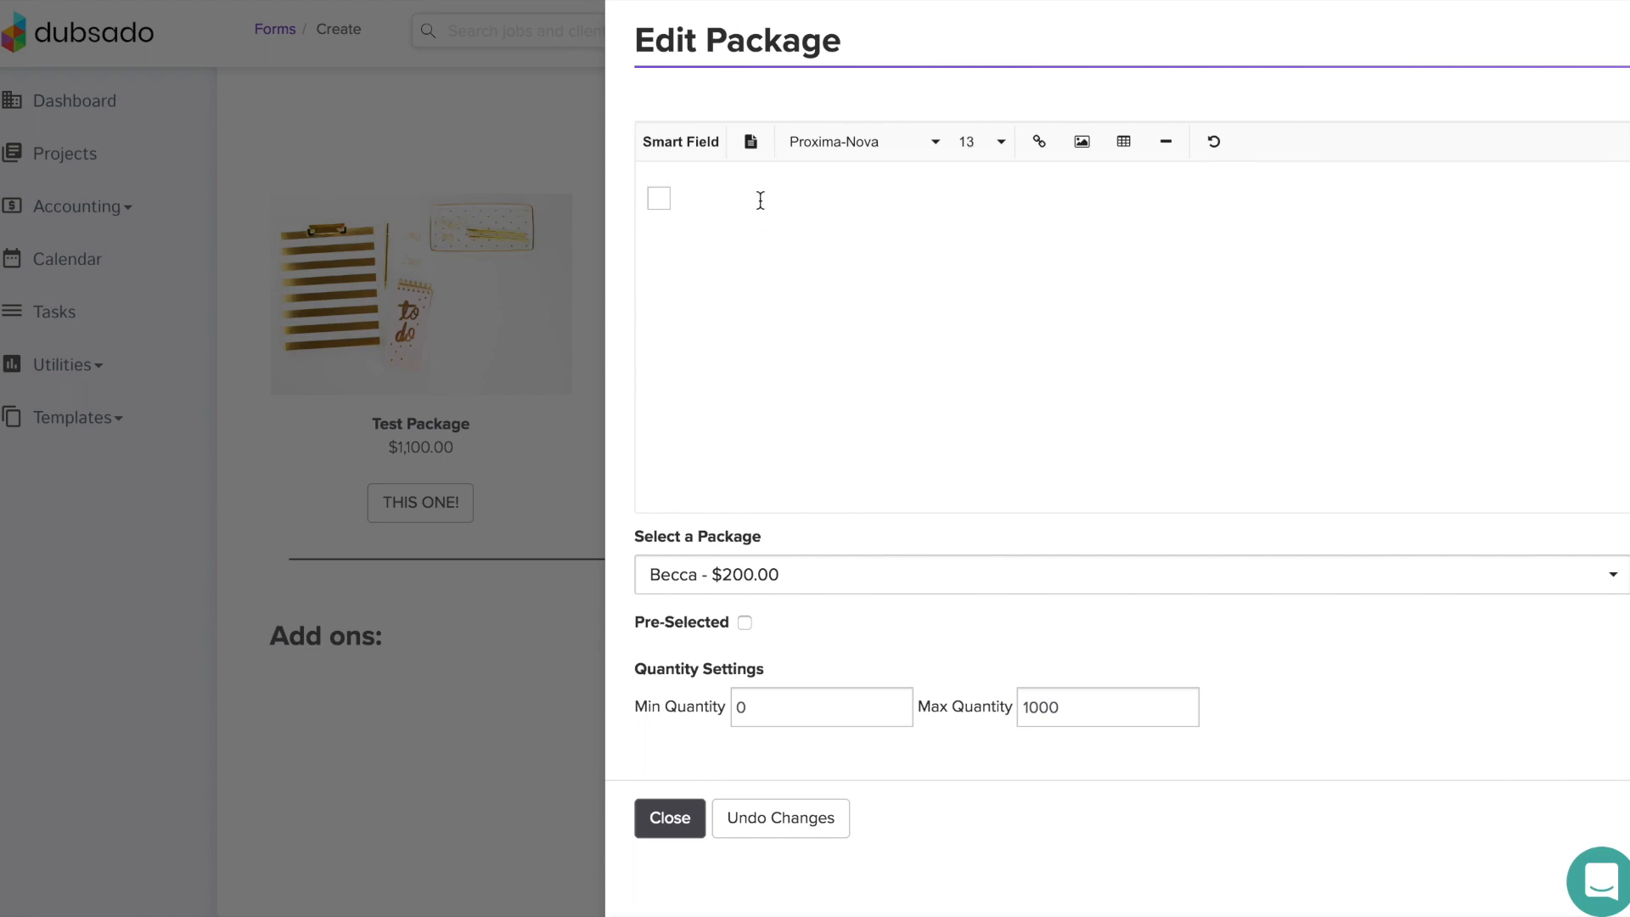
{"action": "left_click", "coordinate": [675, 143]}
{"action": "left_click", "coordinate": [1173, 183]}
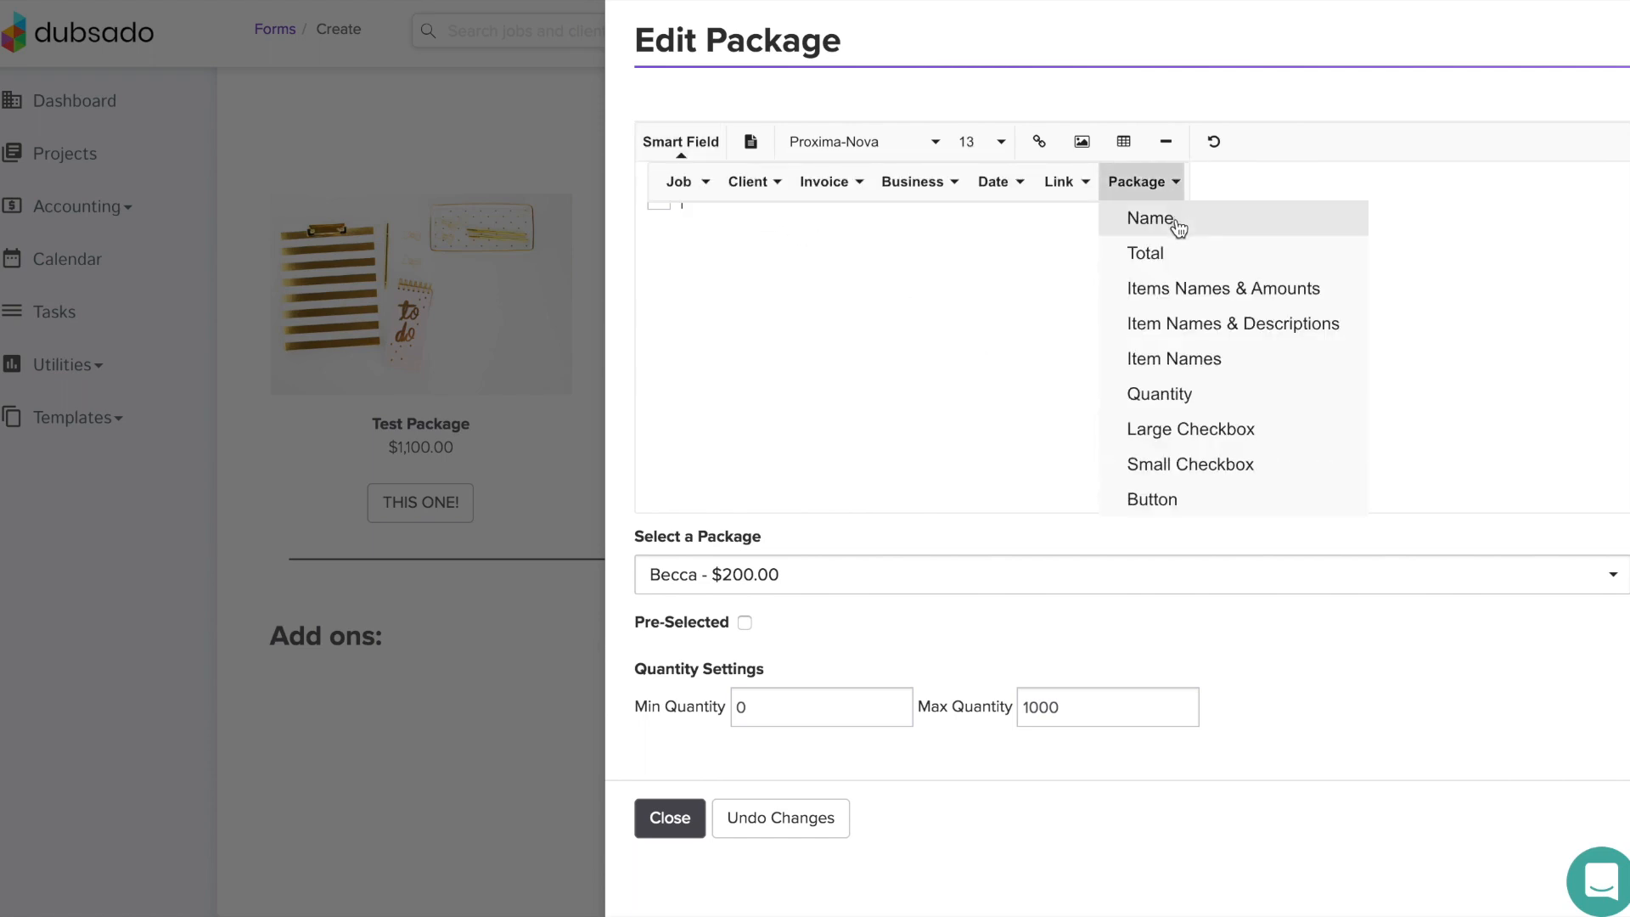
{"action": "left_click", "coordinate": [1174, 220]}
{"action": "left_click", "coordinate": [884, 211]}
{"action": "type", "text": "-"}
{"action": "left_click", "coordinate": [677, 141]}
{"action": "left_click", "coordinate": [1137, 181]}
{"action": "left_click", "coordinate": [1183, 251]}
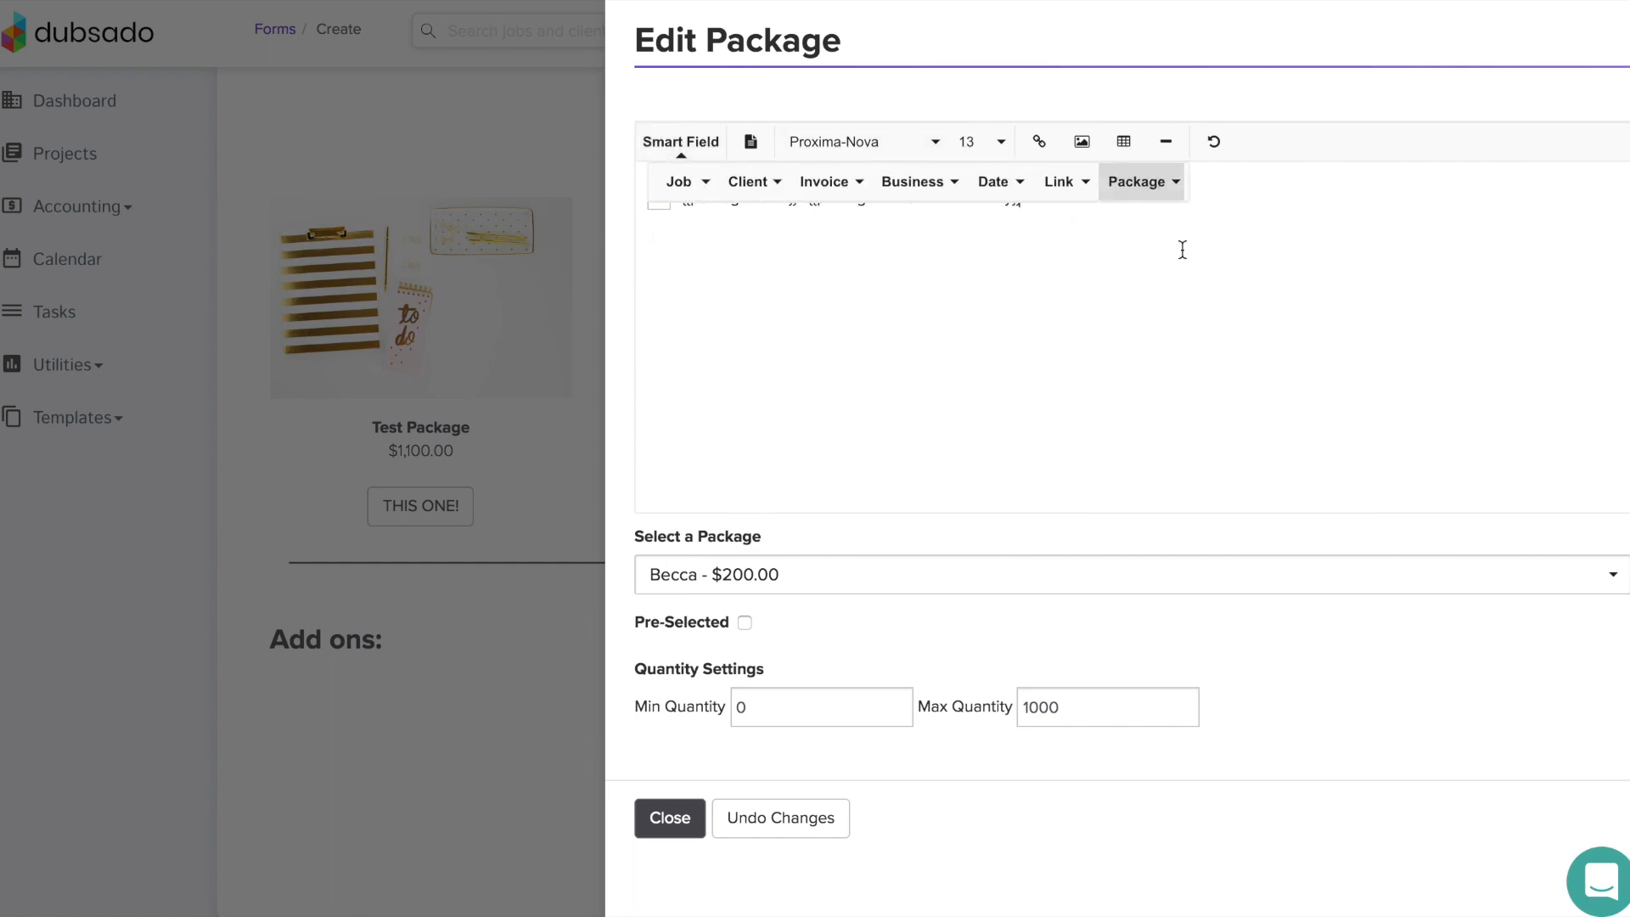
- Make the first add-on's package name bold and close its editor
{"action": "left_click_drag", "start_coordinate": [796, 204], "coordinate": [679, 205]}
{"action": "key", "text": "ctrl+b"}
{"action": "left_click", "coordinate": [791, 262]}
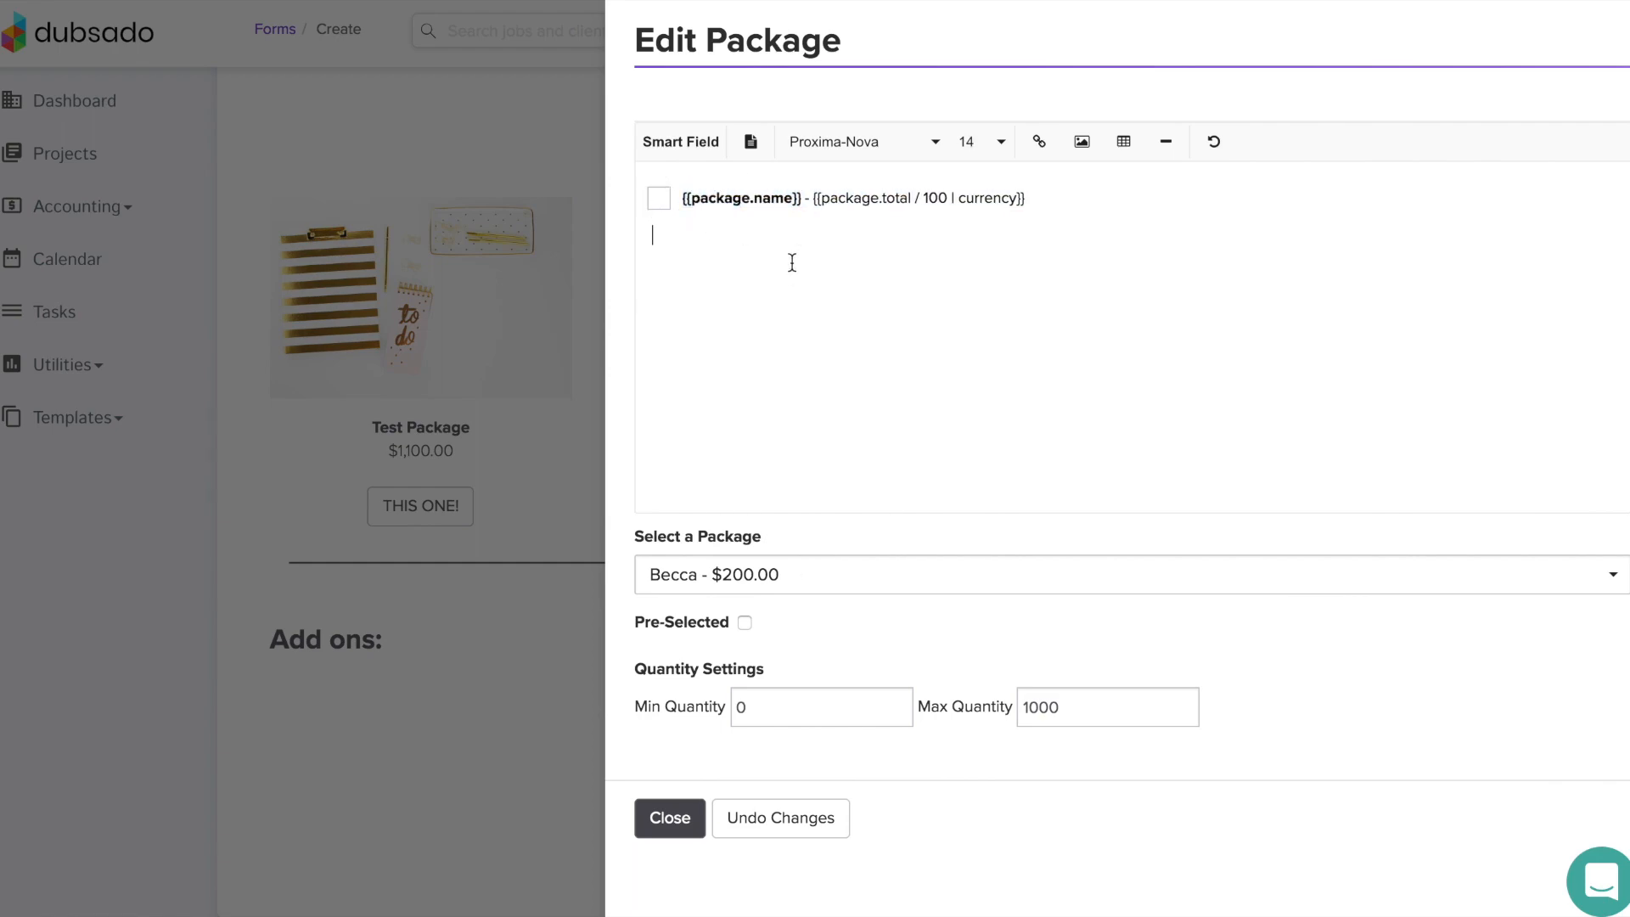
{"action": "left_click", "coordinate": [671, 816]}
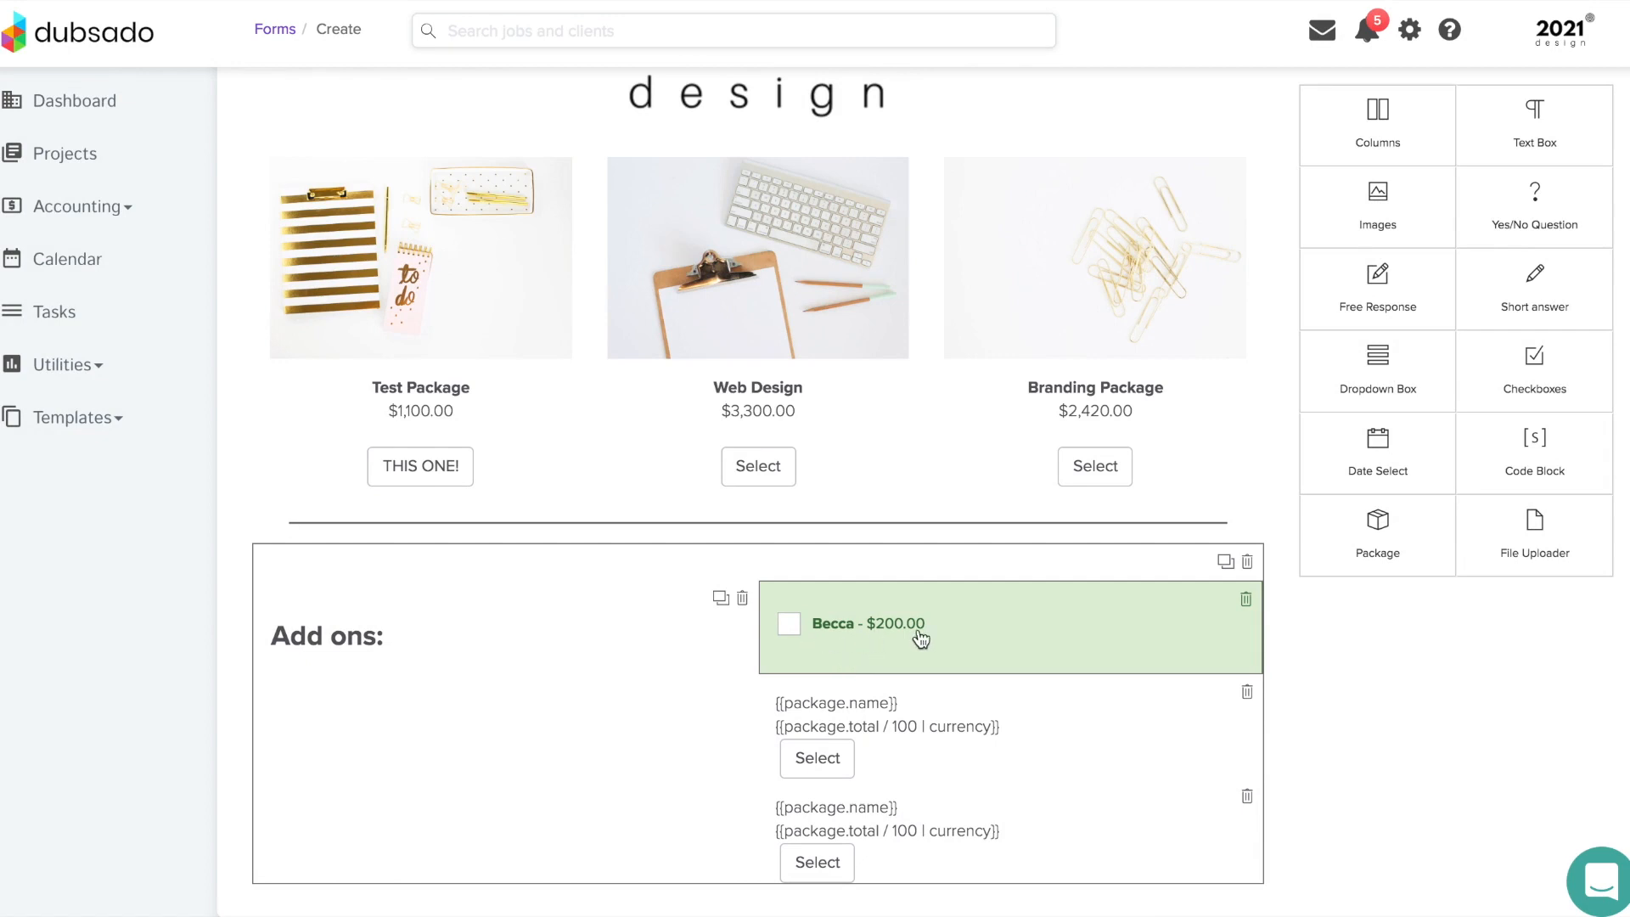
- Assign the "Add on #2 - $400.00" package to the second add-on element and clear its default content
{"action": "left_click", "coordinate": [921, 738]}
{"action": "left_click", "coordinate": [774, 258]}
{"action": "left_click", "coordinate": [764, 447]}
{"action": "left_click_drag", "start_coordinate": [849, 314], "coordinate": [674, 90]}
{"action": "key", "text": "BackSpace"}
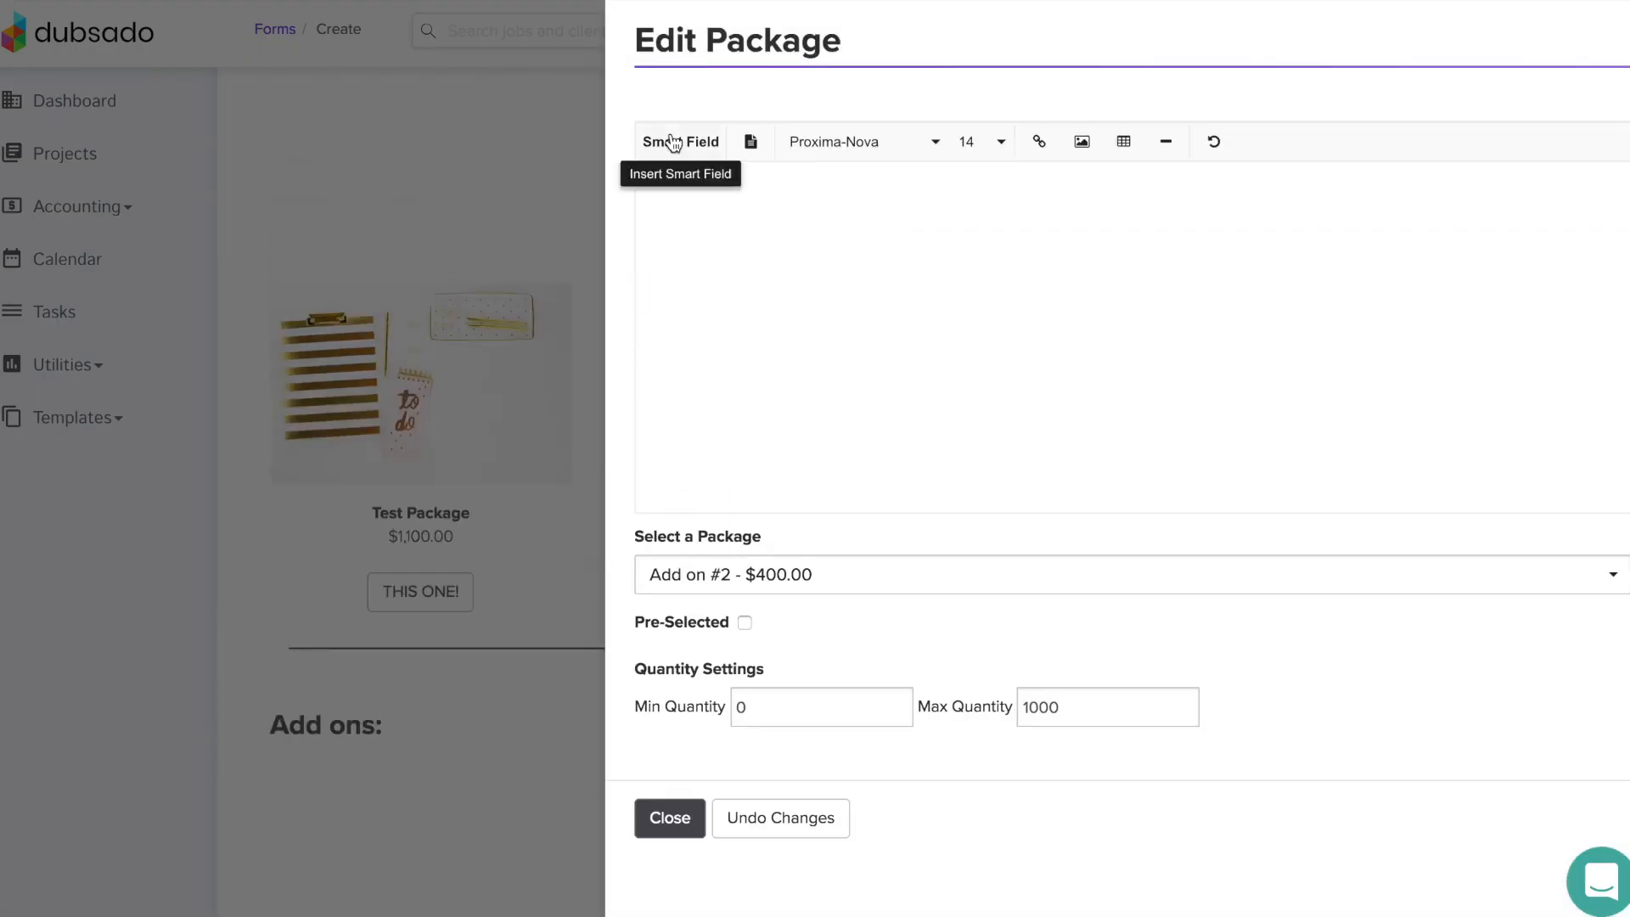
- Insert the package Large Checkbox and Name smart fields side by side in the second add-on
{"action": "left_click", "coordinate": [681, 141]}
{"action": "left_click", "coordinate": [1141, 182]}
{"action": "left_click", "coordinate": [1153, 443]}
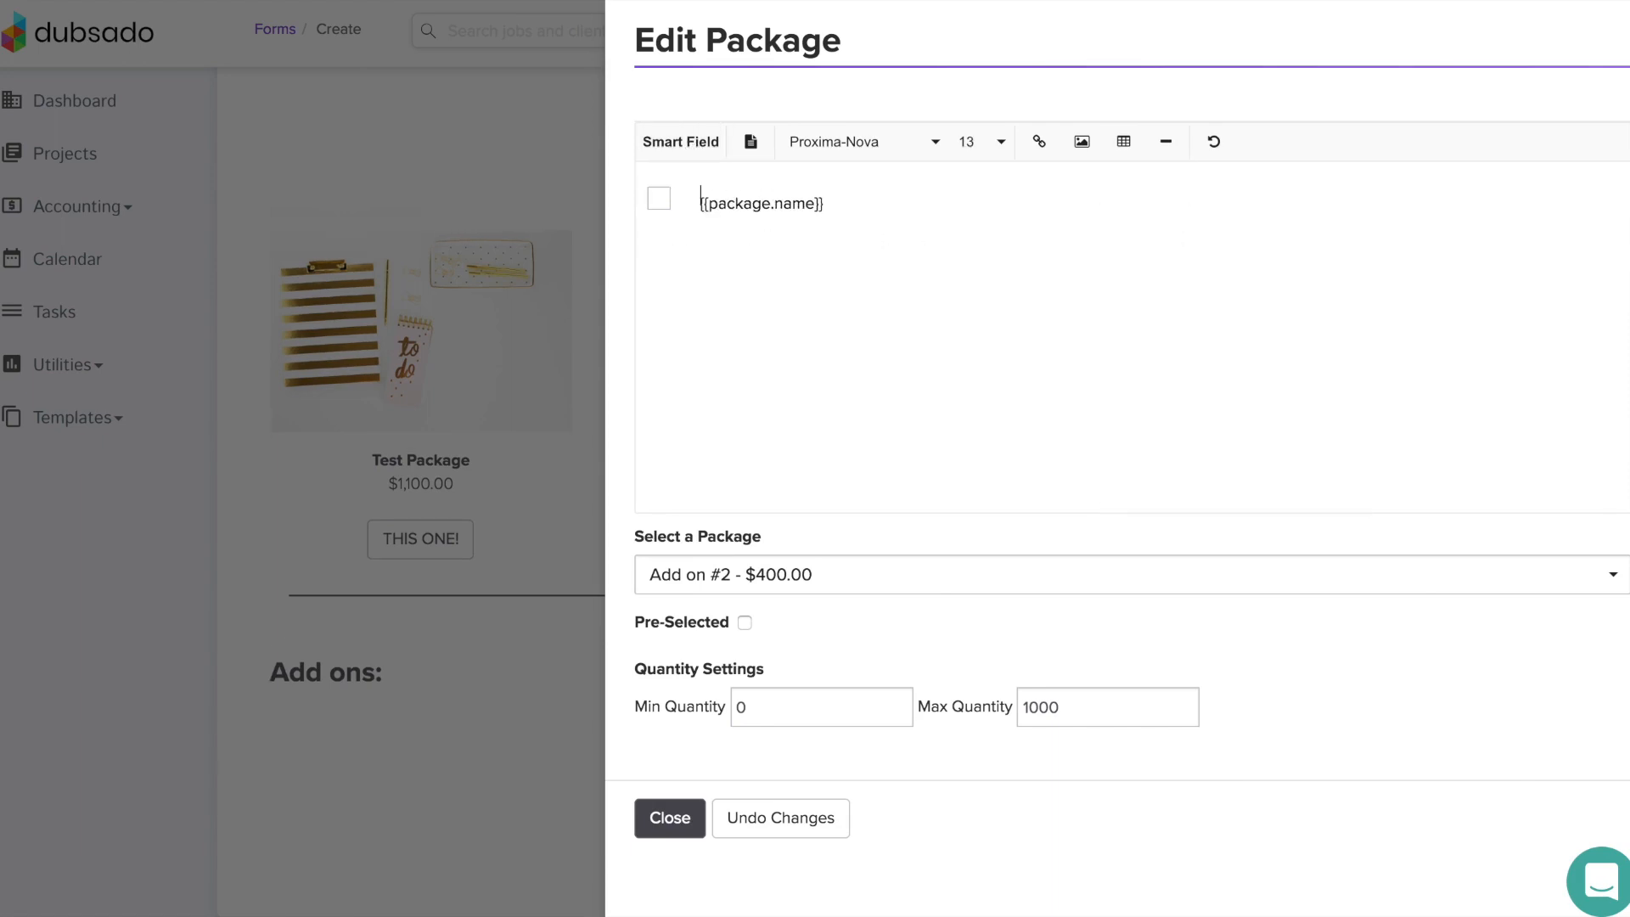
{"action": "left_click", "coordinate": [1141, 183]}
{"action": "left_click", "coordinate": [1146, 221]}
- Add a hyphen and the package Total smart field after the second add-on's name, and make the name bold
{"action": "left_click", "coordinate": [887, 203]}
{"action": "type", "text": "-"}
{"action": "left_click", "coordinate": [681, 142]}
{"action": "left_click", "coordinate": [1141, 181]}
{"action": "left_click", "coordinate": [1146, 259]}
{"action": "left_click_drag", "start_coordinate": [804, 207], "coordinate": [682, 203]}
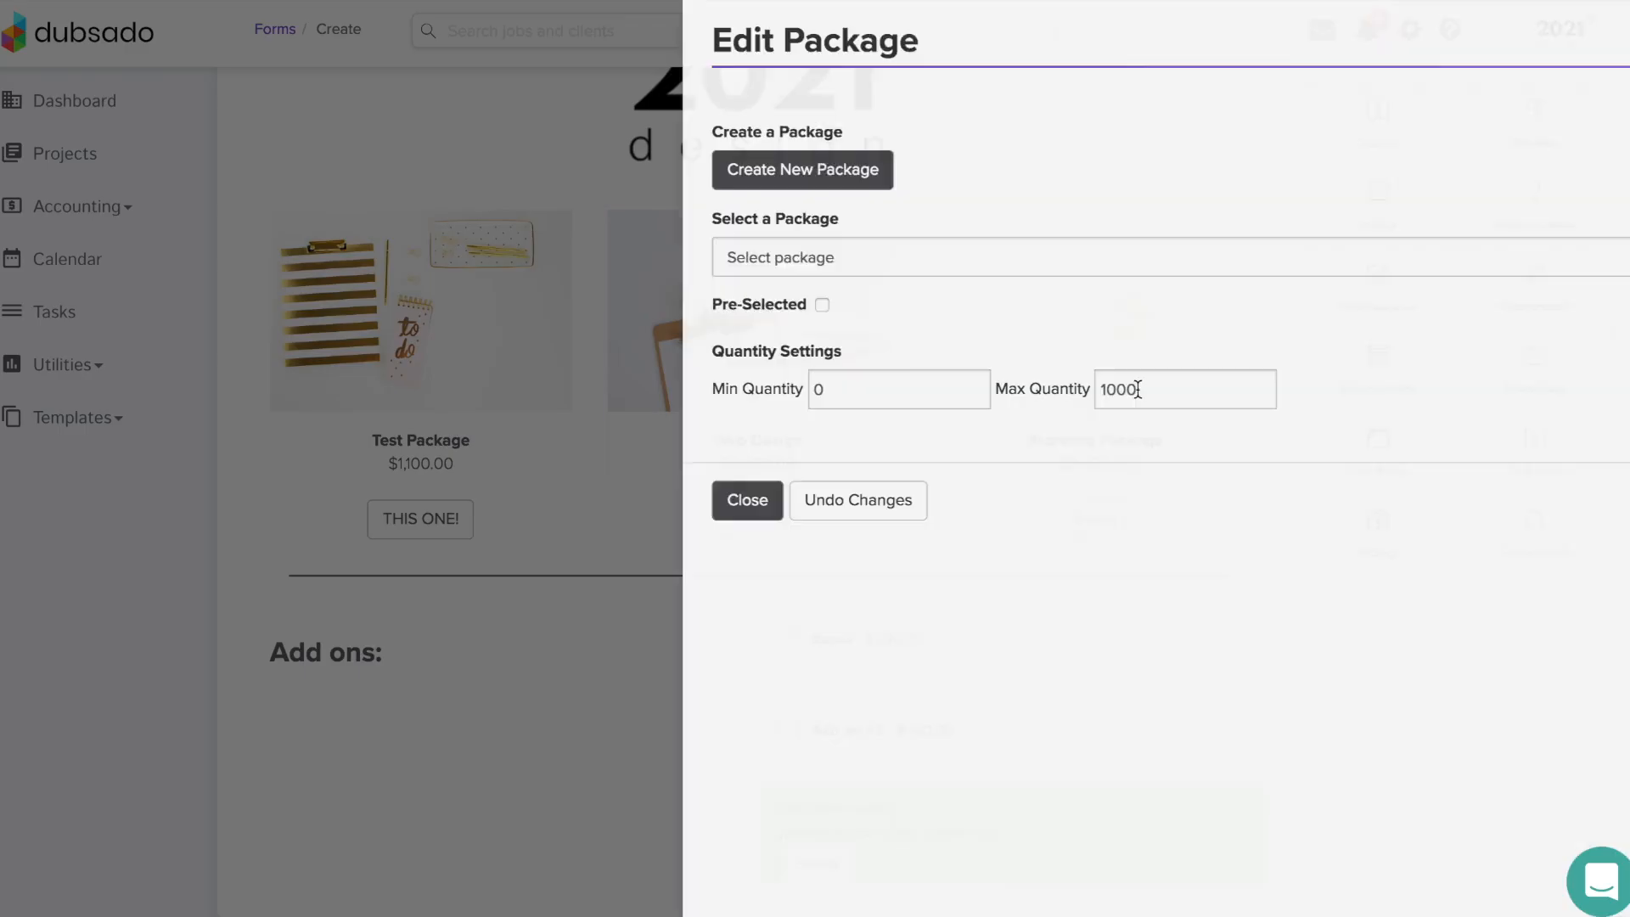
- Assign the "Branding - $6,900.00" package to the third add-on and replace its default content with the package Large Checkbox smart field
{"action": "left_click", "coordinate": [849, 255]}
{"action": "left_click", "coordinate": [840, 486]}
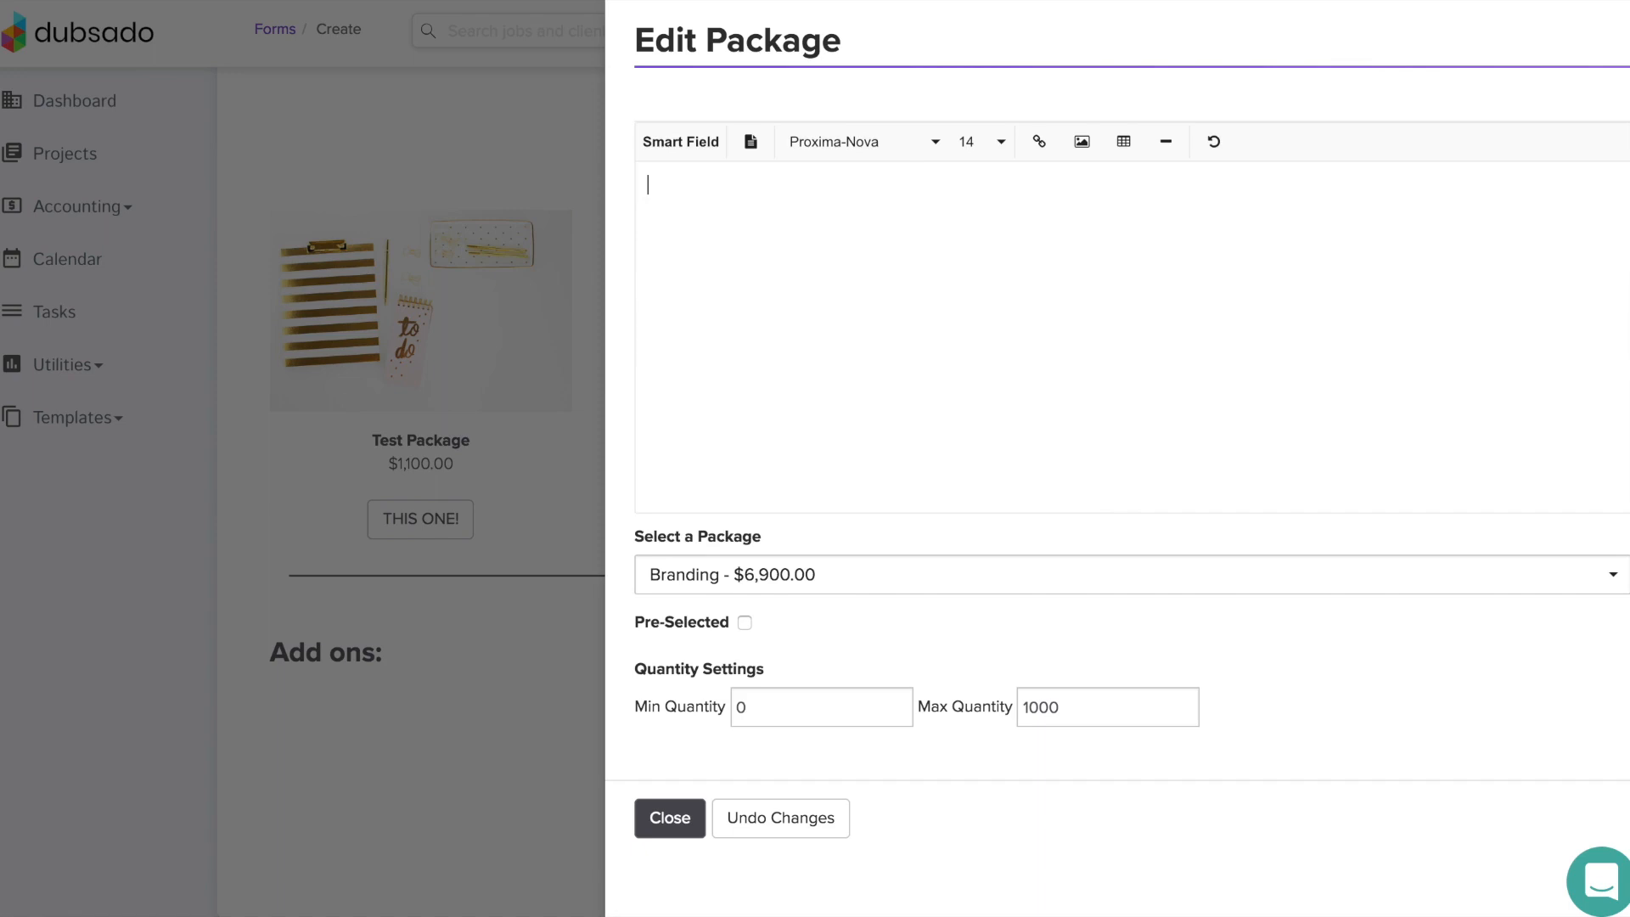
{"action": "left_click", "coordinate": [681, 142]}
{"action": "left_click", "coordinate": [1141, 181]}
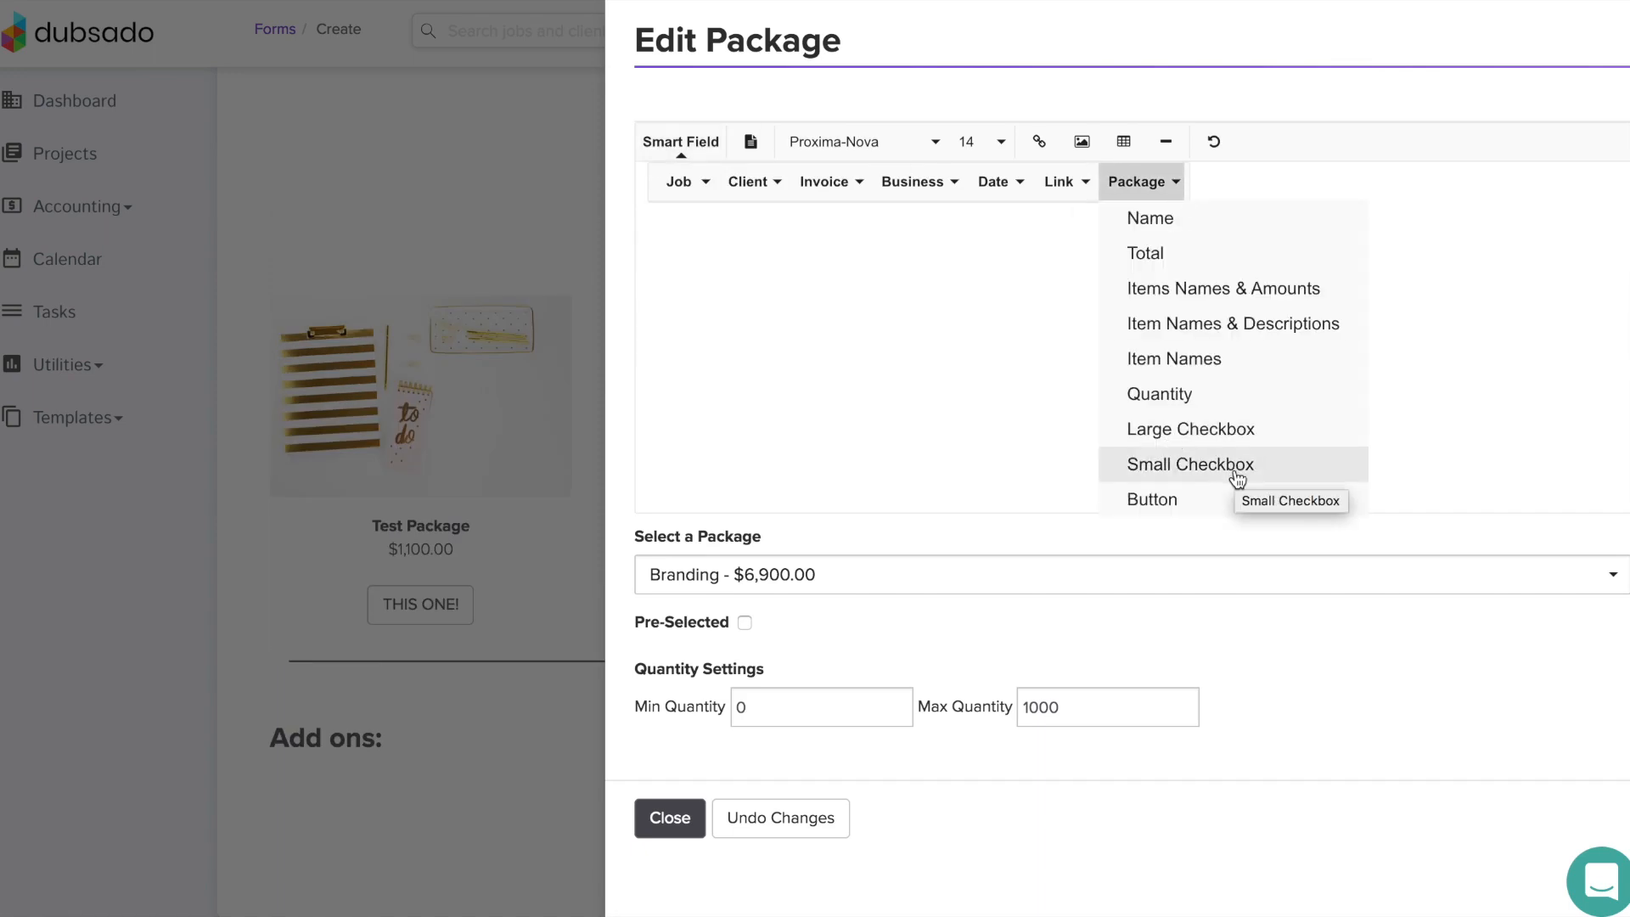
{"action": "left_click", "coordinate": [1247, 433]}
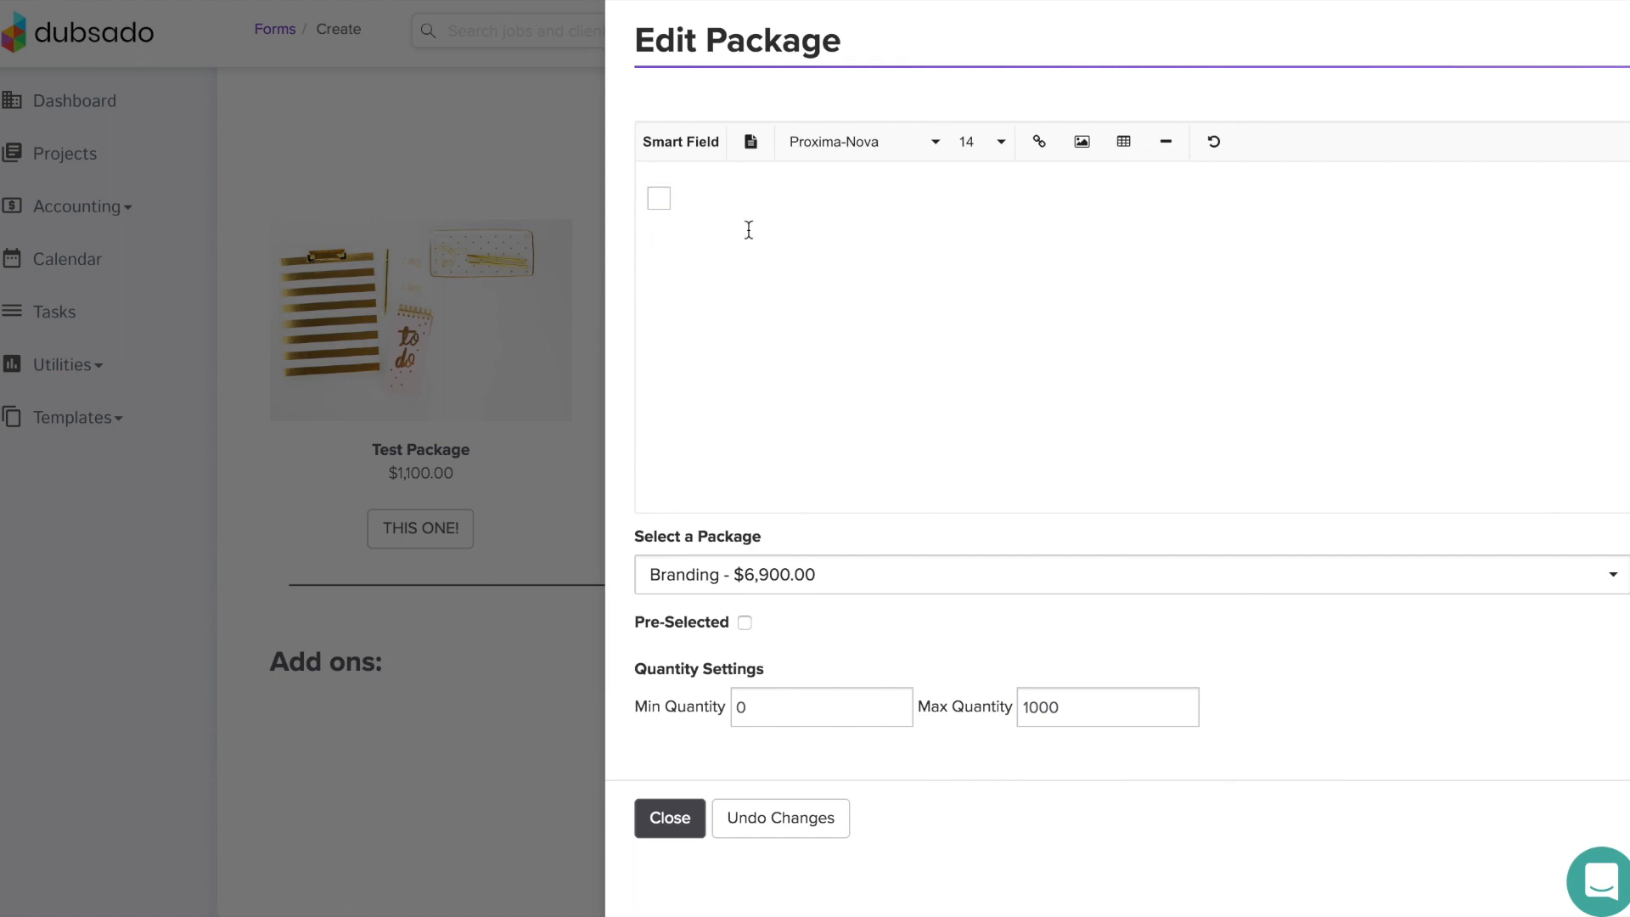
- Complete the third add-on's line with a bold package Name and the Total, separated by a hyphen, and close its editor
{"action": "left_click", "coordinate": [681, 142]}
{"action": "left_click", "coordinate": [1138, 181]}
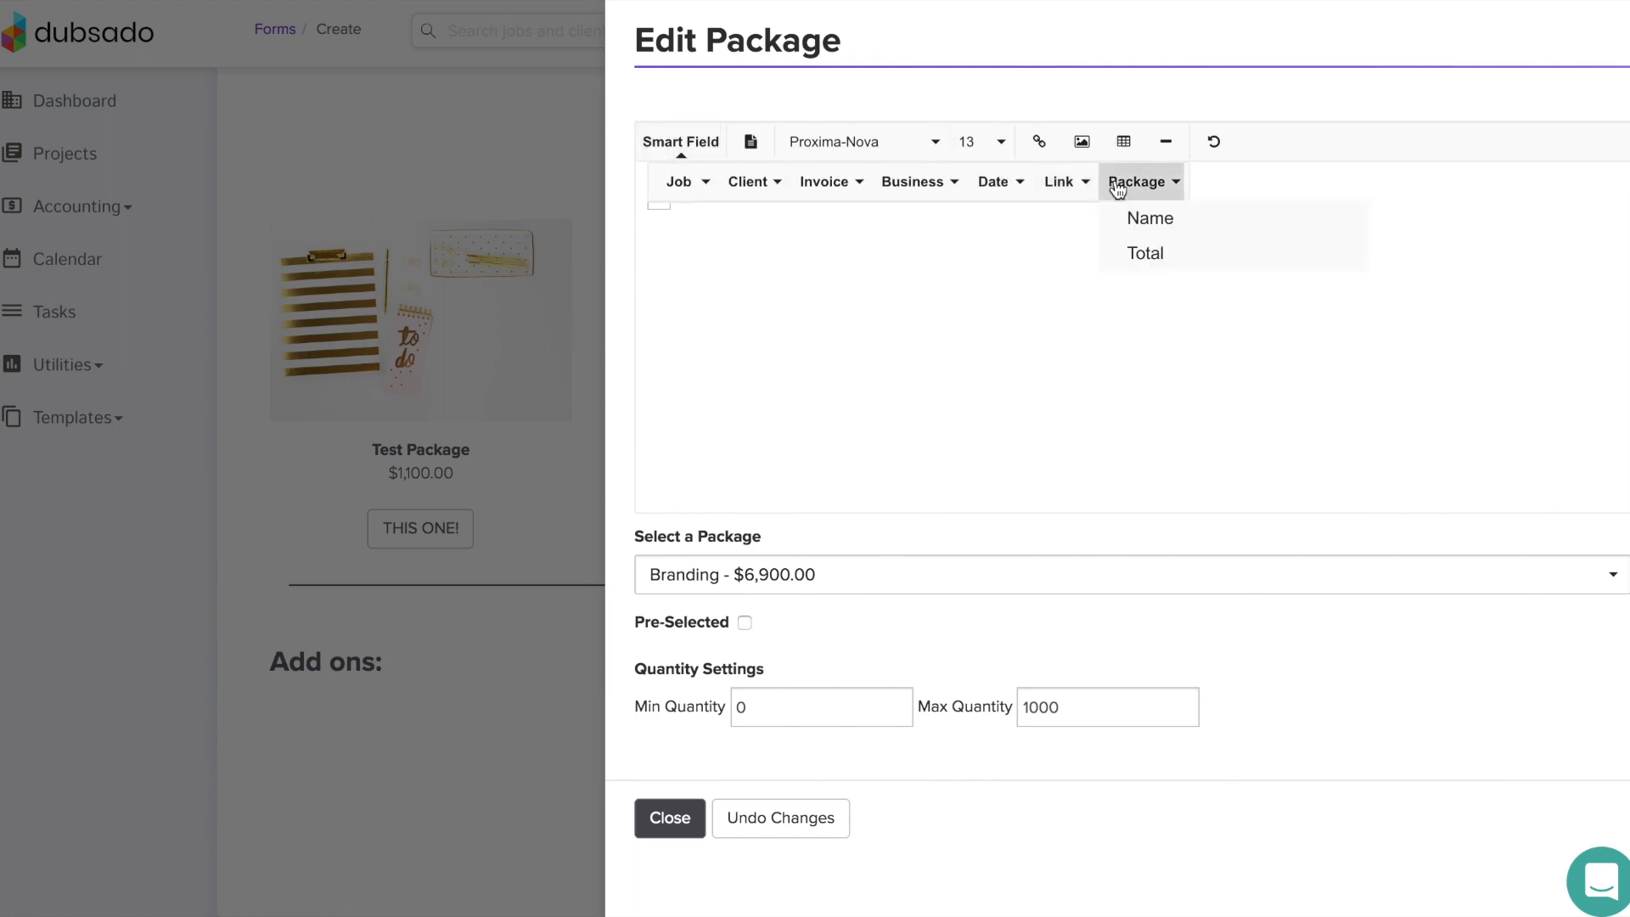
{"action": "left_click", "coordinate": [1170, 227]}
{"action": "left_click", "coordinate": [906, 218]}
{"action": "type", "text": "-"}
{"action": "left_click", "coordinate": [681, 142]}
{"action": "left_click", "coordinate": [1141, 182]}
{"action": "left_click", "coordinate": [1165, 255]}
{"action": "left_click", "coordinate": [871, 214]}
{"action": "left_click", "coordinate": [670, 818]}
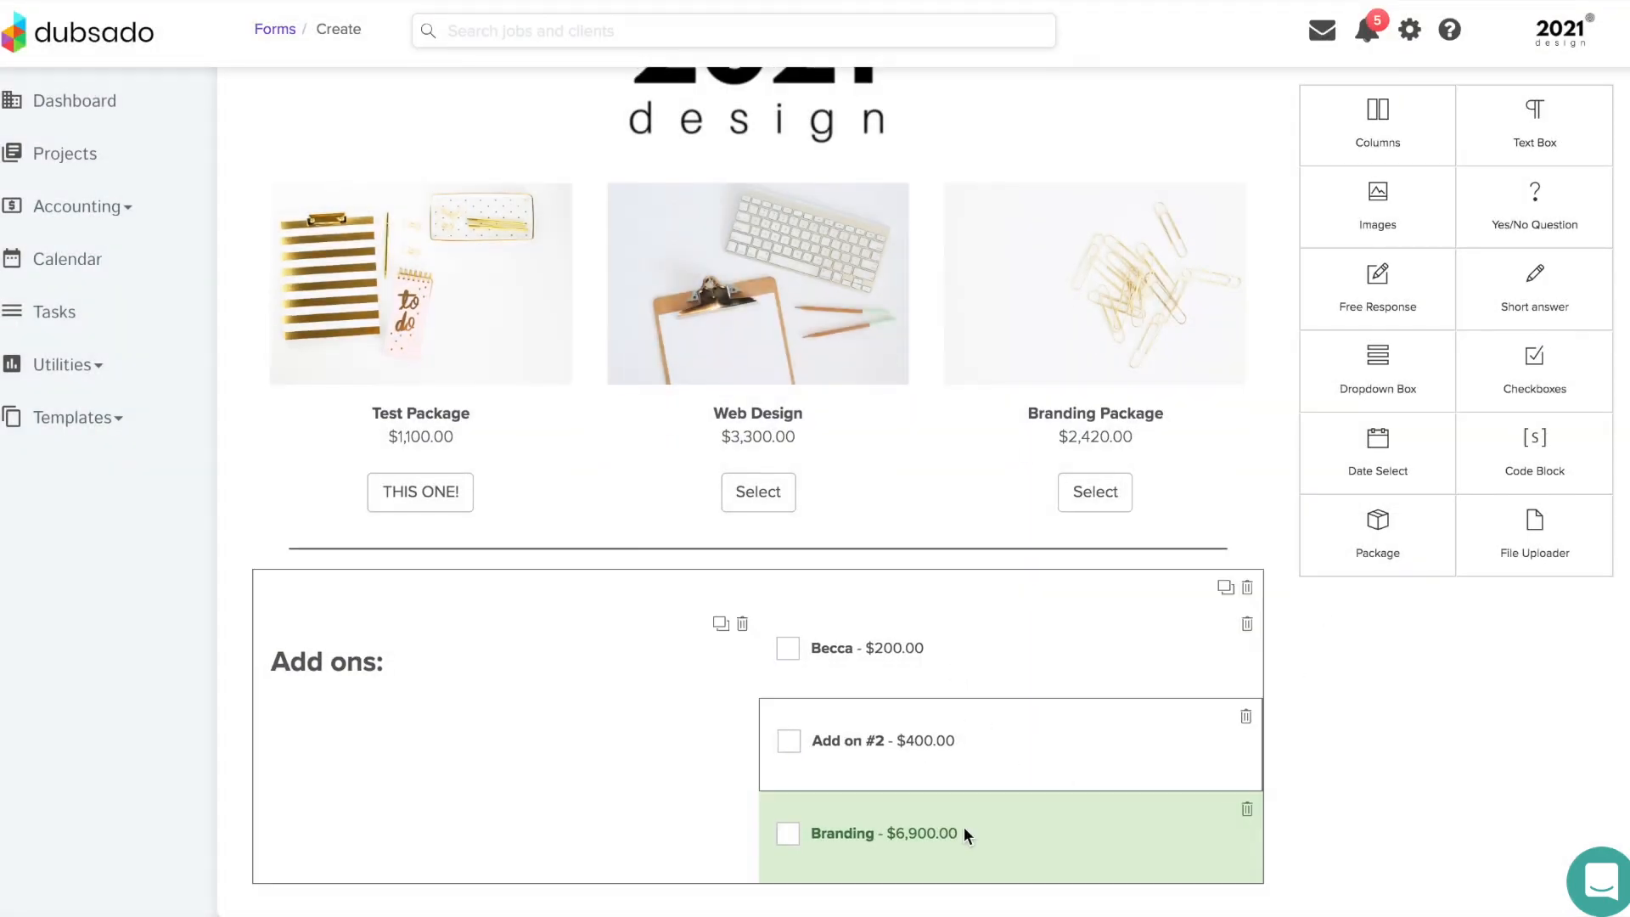
- Add an image element below the add-ons section, using the thin horizontal line picture as a divider
{"action": "left_click_drag", "start_coordinate": [1376, 204], "coordinate": [751, 836]}
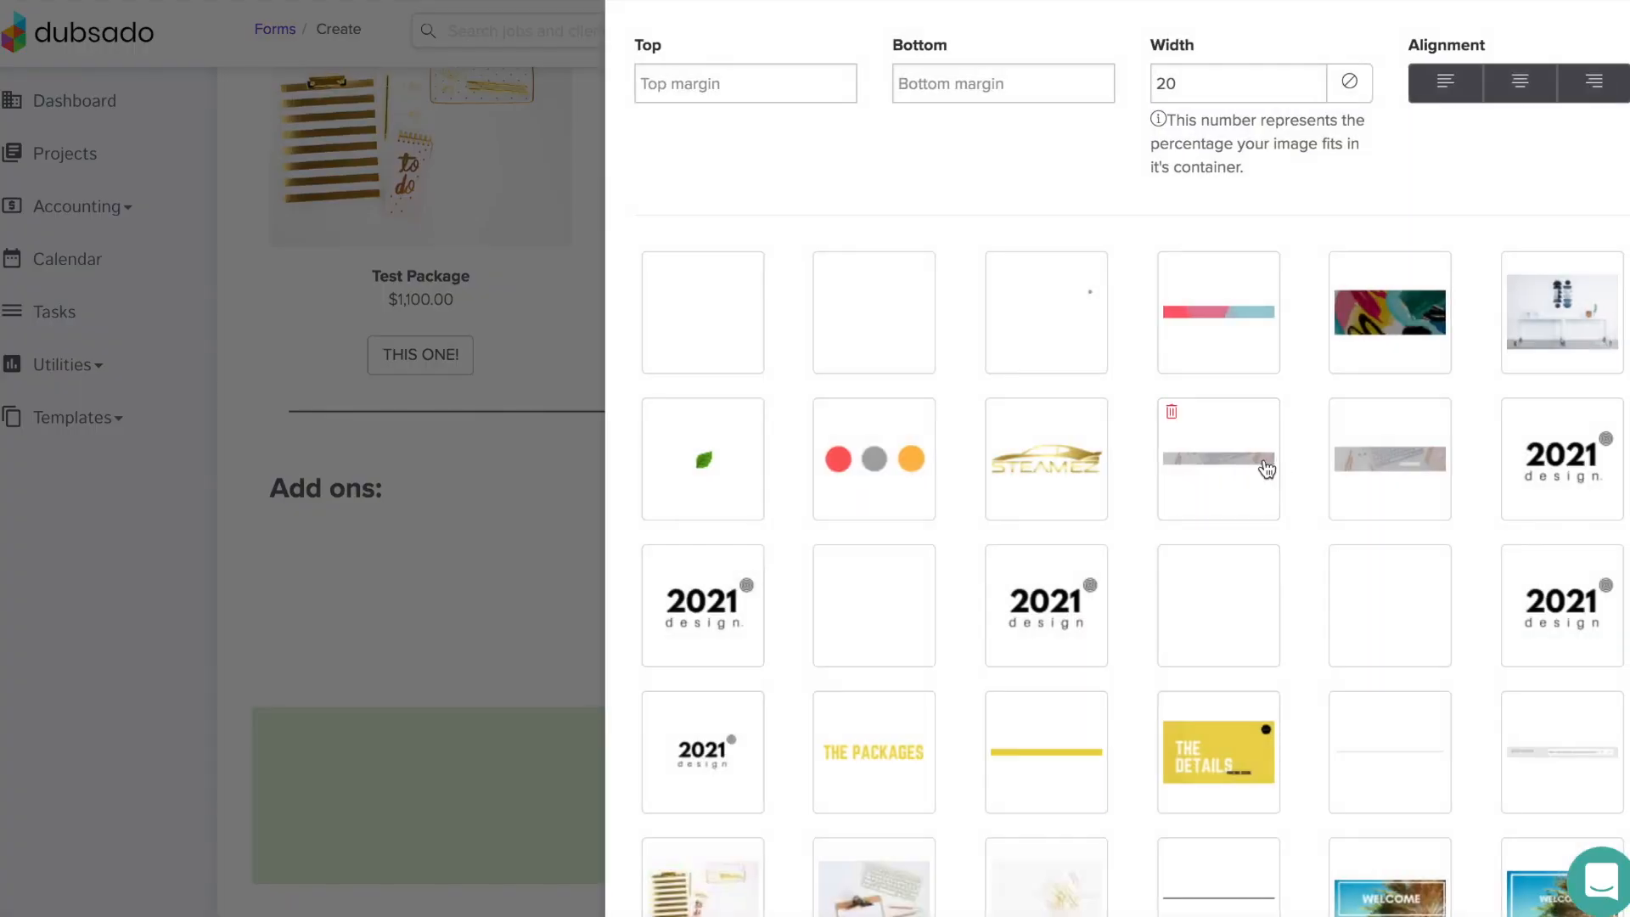
{"action": "scroll", "coordinate": [1266, 466], "scroll_direction": "down", "scroll_amount": 5}
{"action": "left_click", "coordinate": [1370, 446]}
{"action": "scroll", "coordinate": [1103, 594], "scroll_direction": "down", "scroll_amount": 5}
{"action": "left_click", "coordinate": [670, 900]}
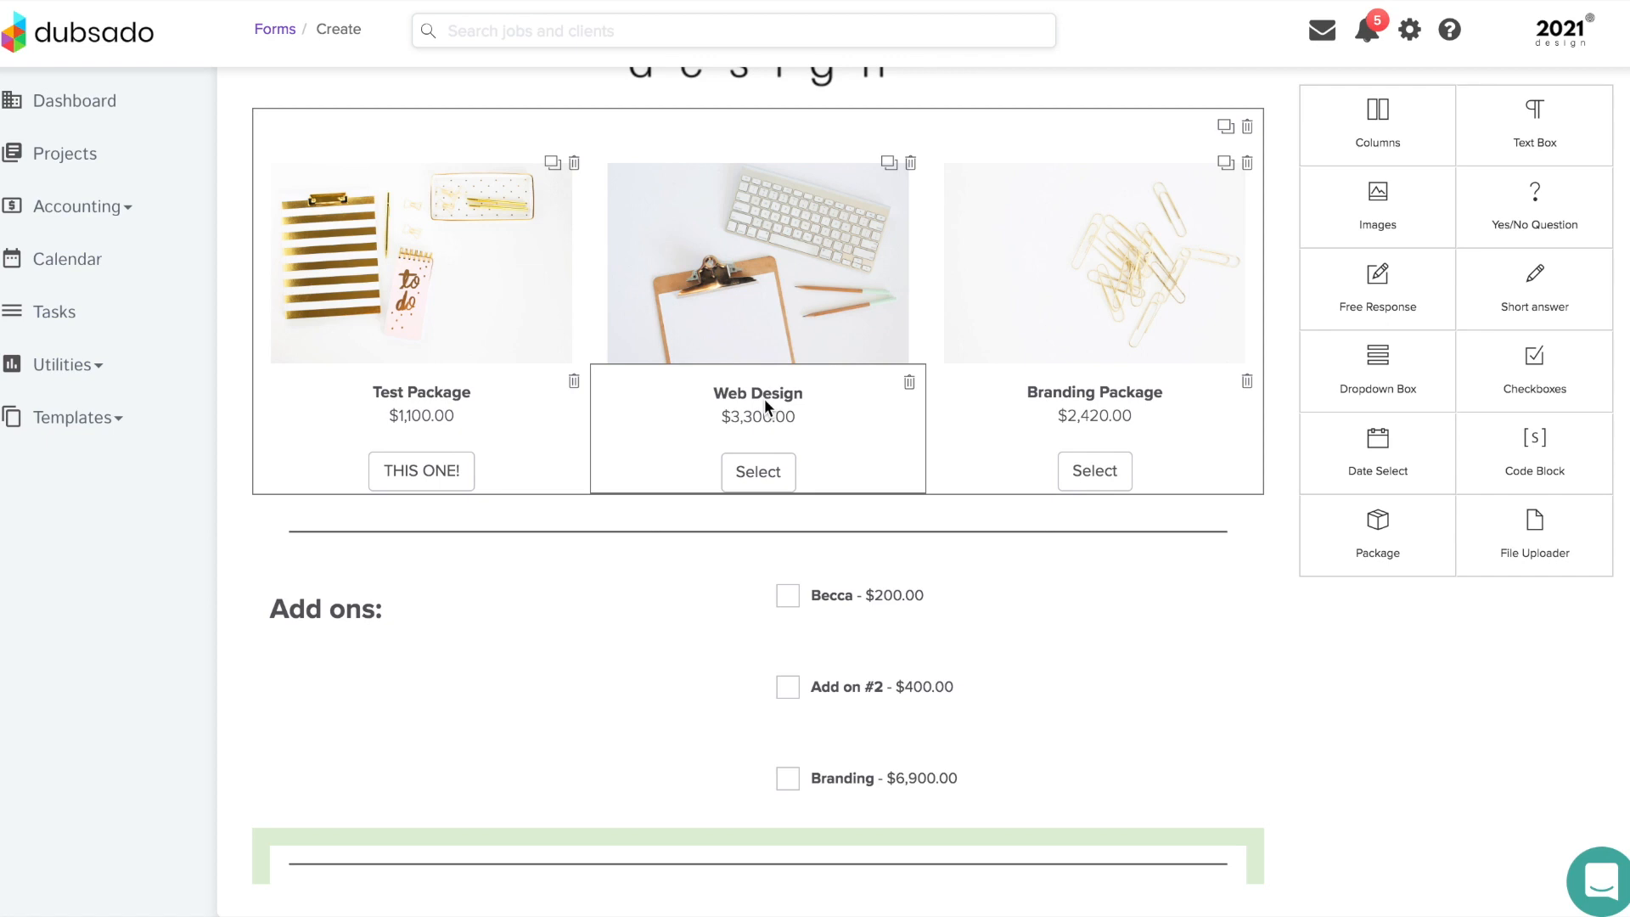
- Replace the Select button in the Web Design package with the package Quantity smart field
{"action": "left_click", "coordinate": [764, 405]}
{"action": "left_click_drag", "start_coordinate": [1178, 280], "coordinate": [1044, 274]}
{"action": "key", "text": "BackSpace"}
{"action": "left_click", "coordinate": [679, 141]}
{"action": "left_click", "coordinate": [1170, 192]}
{"action": "left_click", "coordinate": [1189, 393]}
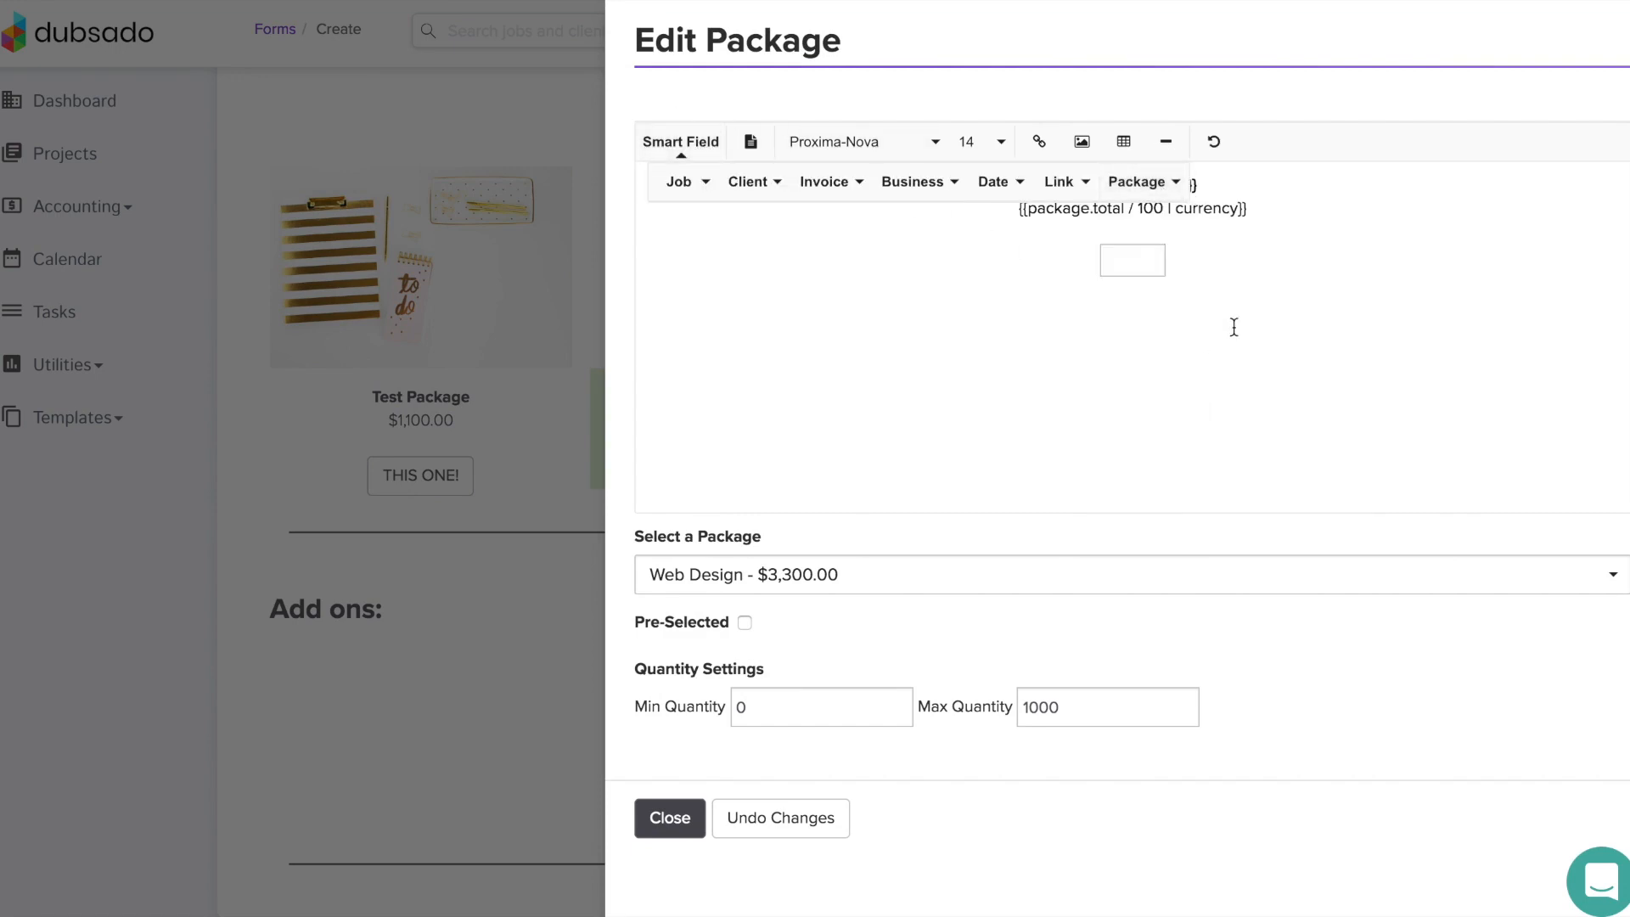
{"action": "left_click", "coordinate": [1267, 296]}
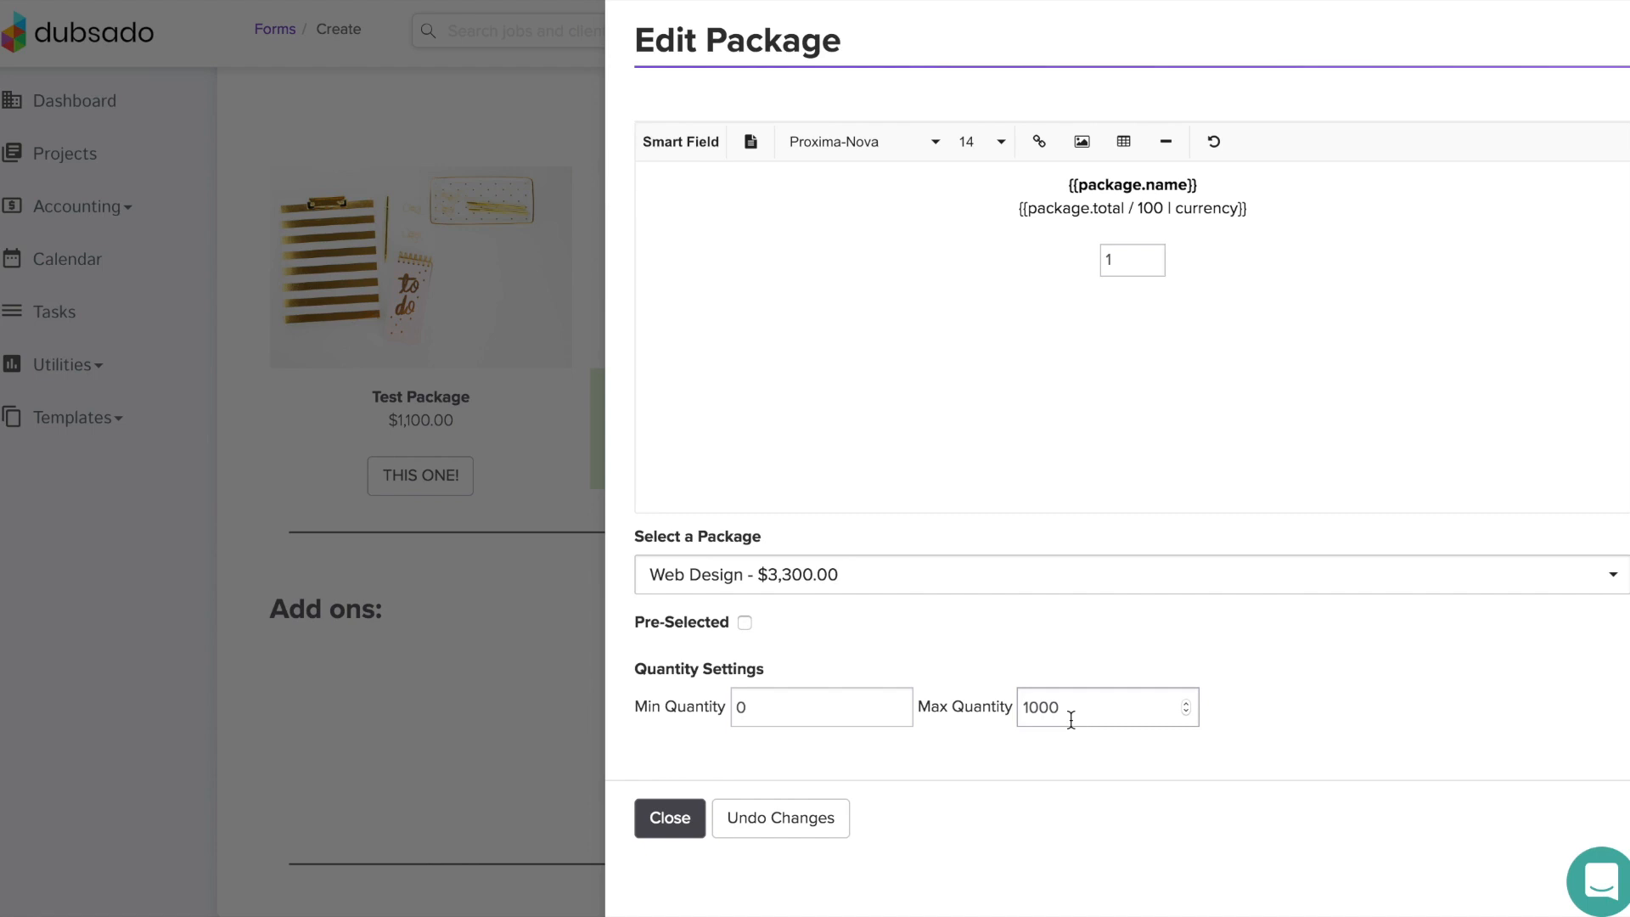
- Try a minimum quantity of 6 for the Web Design package and set it back to 0
{"action": "left_click", "coordinate": [695, 713]}
{"action": "type", "text": "6"}
{"action": "left_click", "coordinate": [852, 789]}
{"action": "left_click", "coordinate": [815, 707]}
{"action": "key", "text": "BackSpace"}
{"action": "type", "text": "0"}
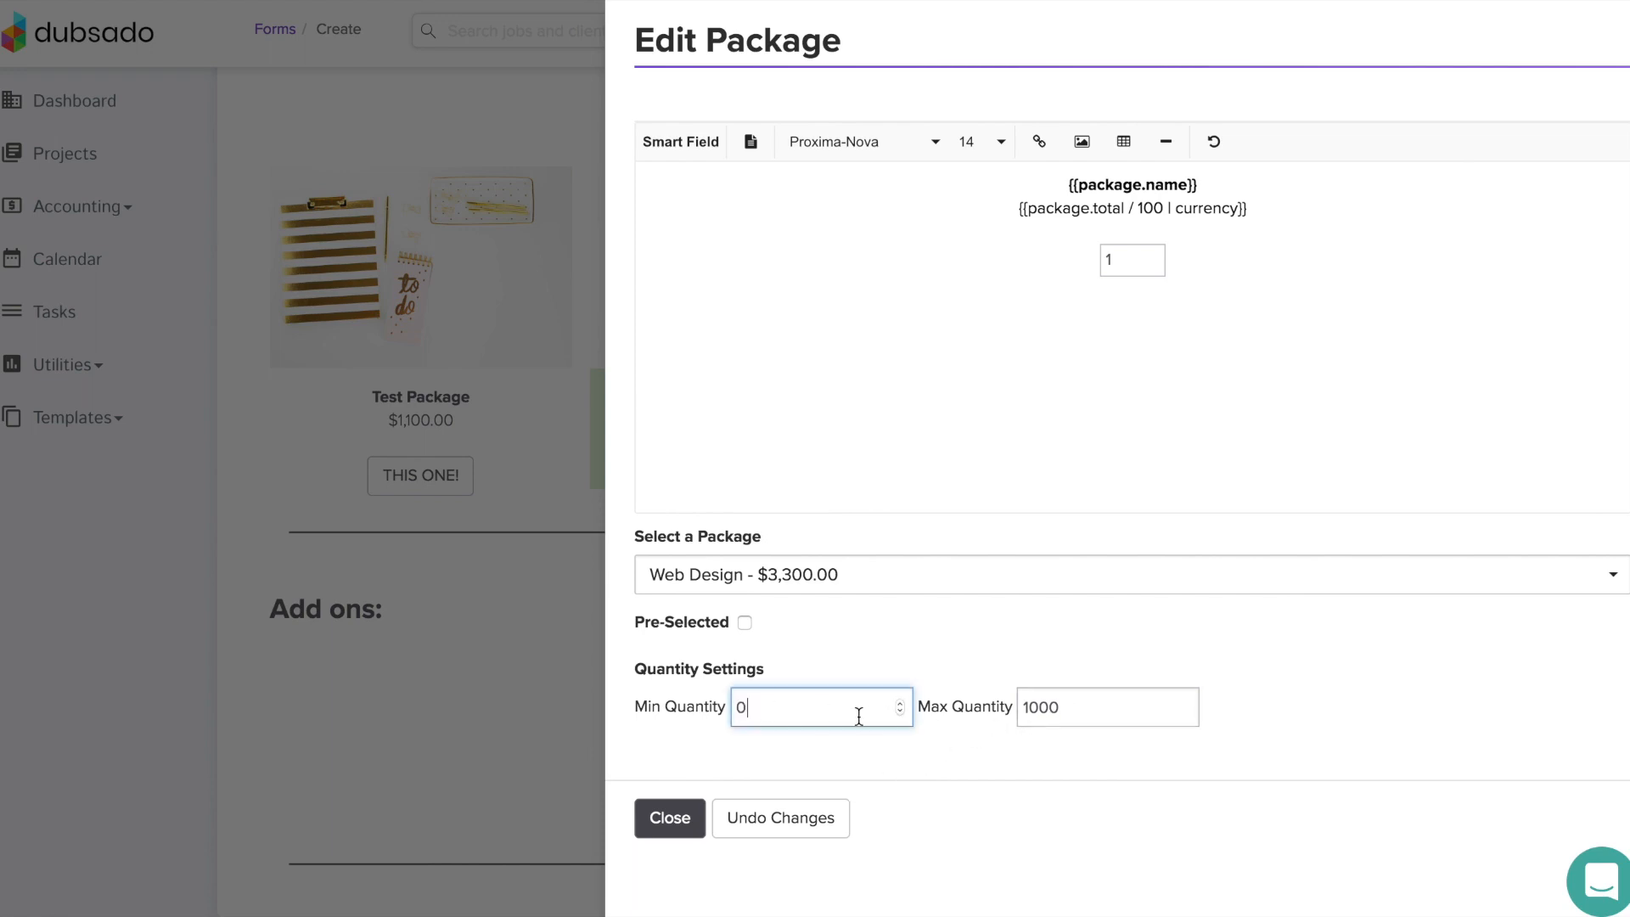
- Make the Branding Package in the third column pre-selected and remove its Select button
{"action": "left_click", "coordinate": [900, 776]}
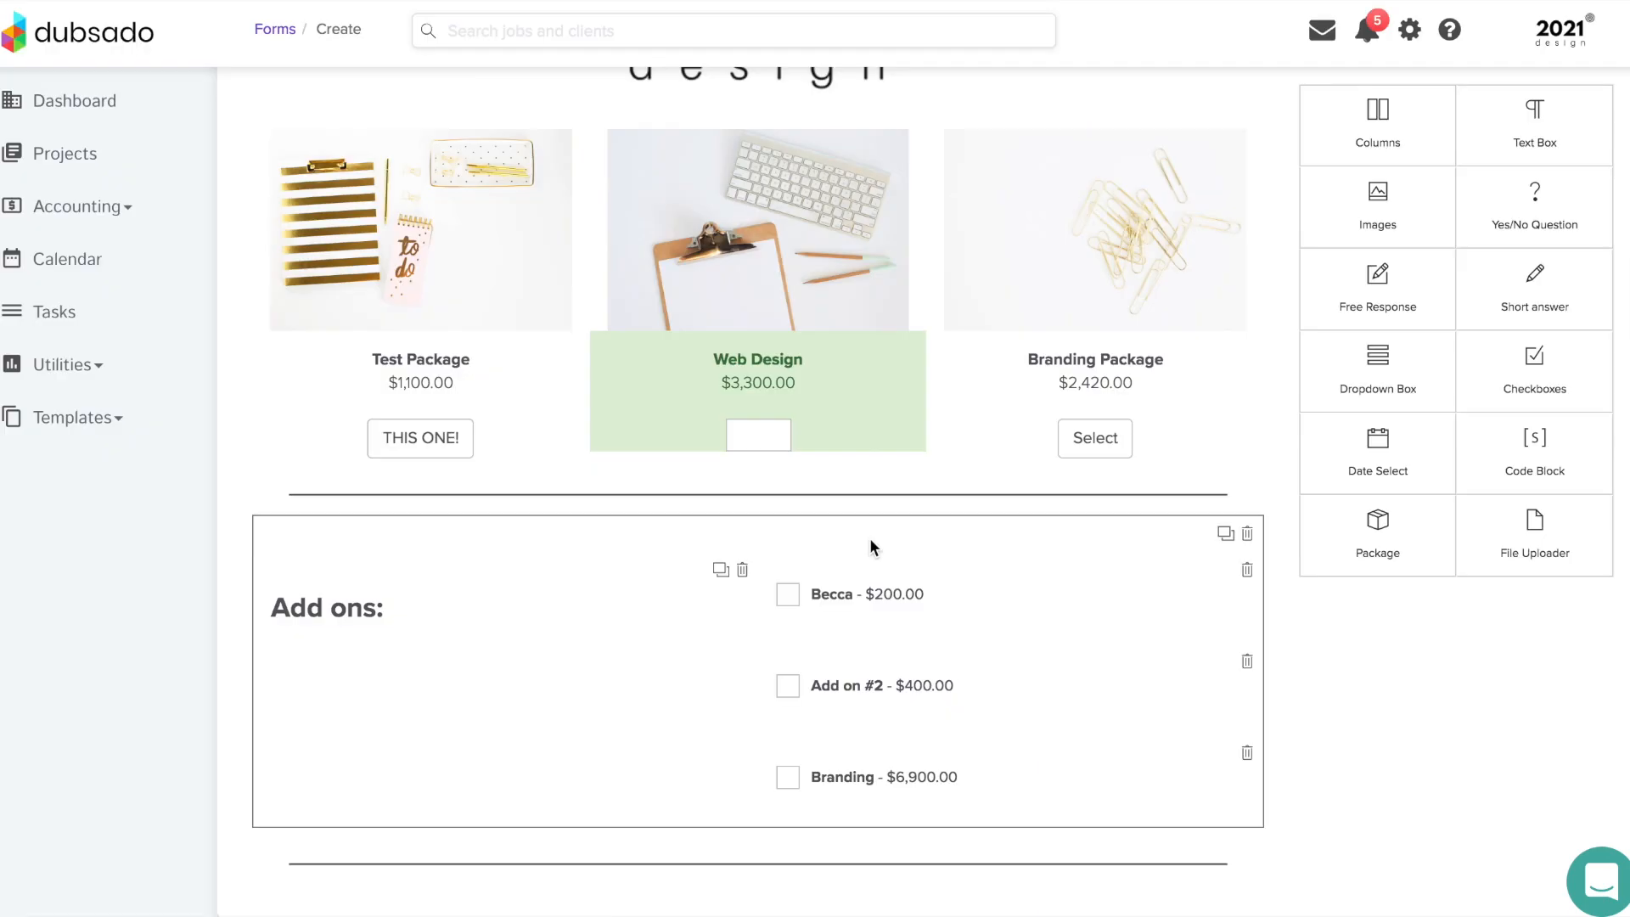
{"action": "left_click", "coordinate": [1108, 458]}
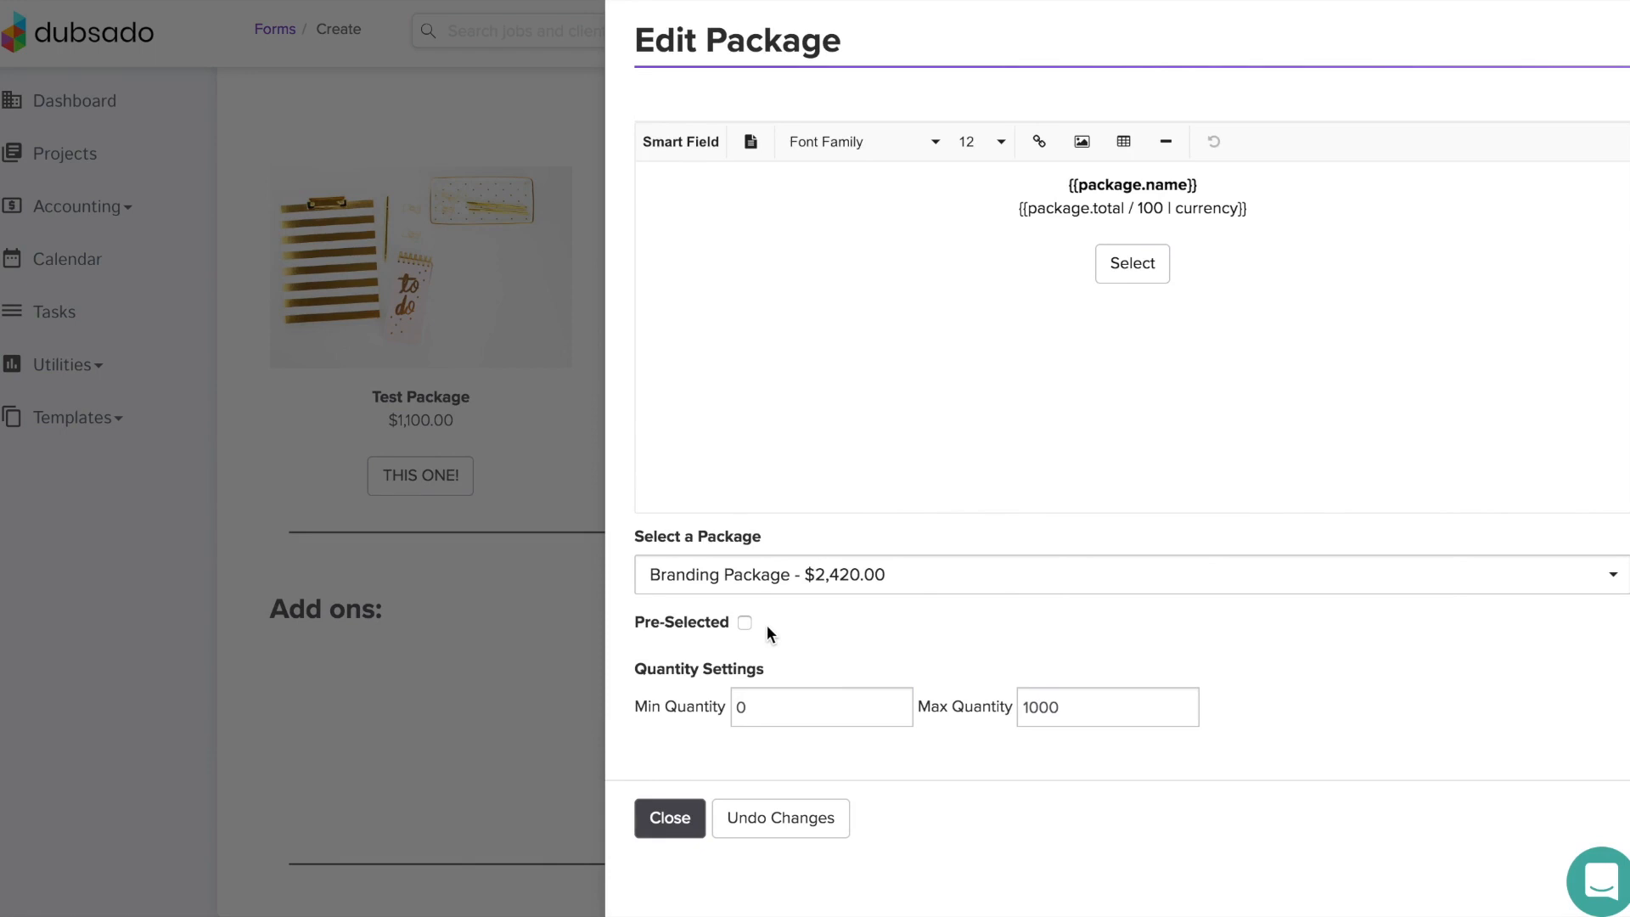
{"action": "left_click", "coordinate": [745, 623]}
{"action": "left_click_drag", "start_coordinate": [1197, 264], "coordinate": [1084, 256]}
{"action": "key", "text": "BackSpace"}
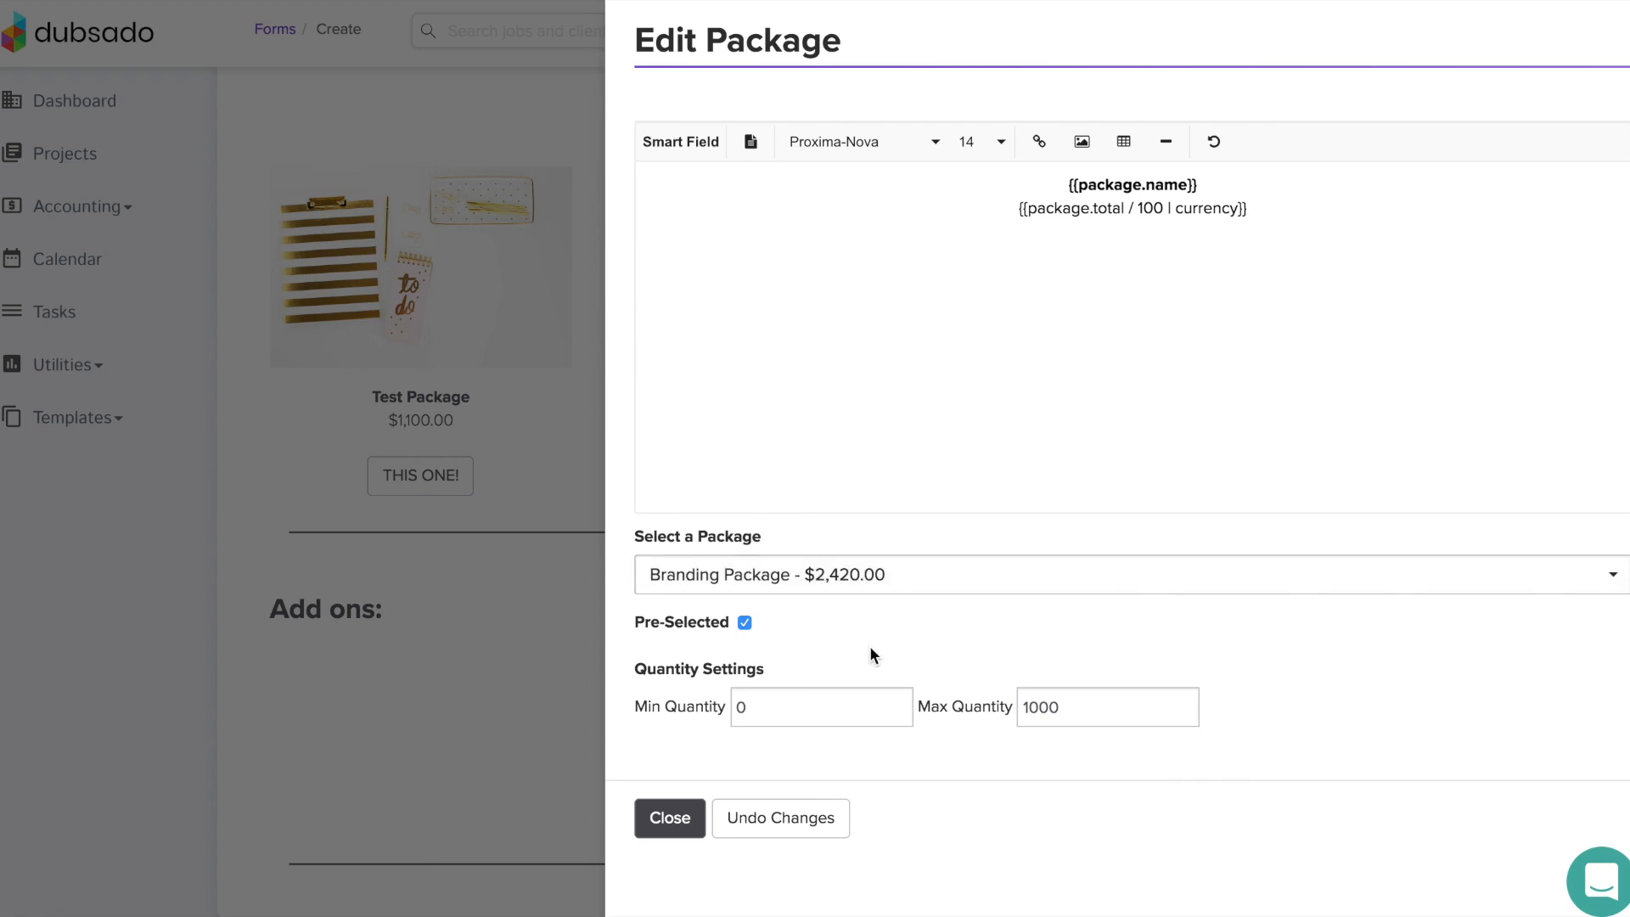
{"action": "left_click", "coordinate": [670, 817]}
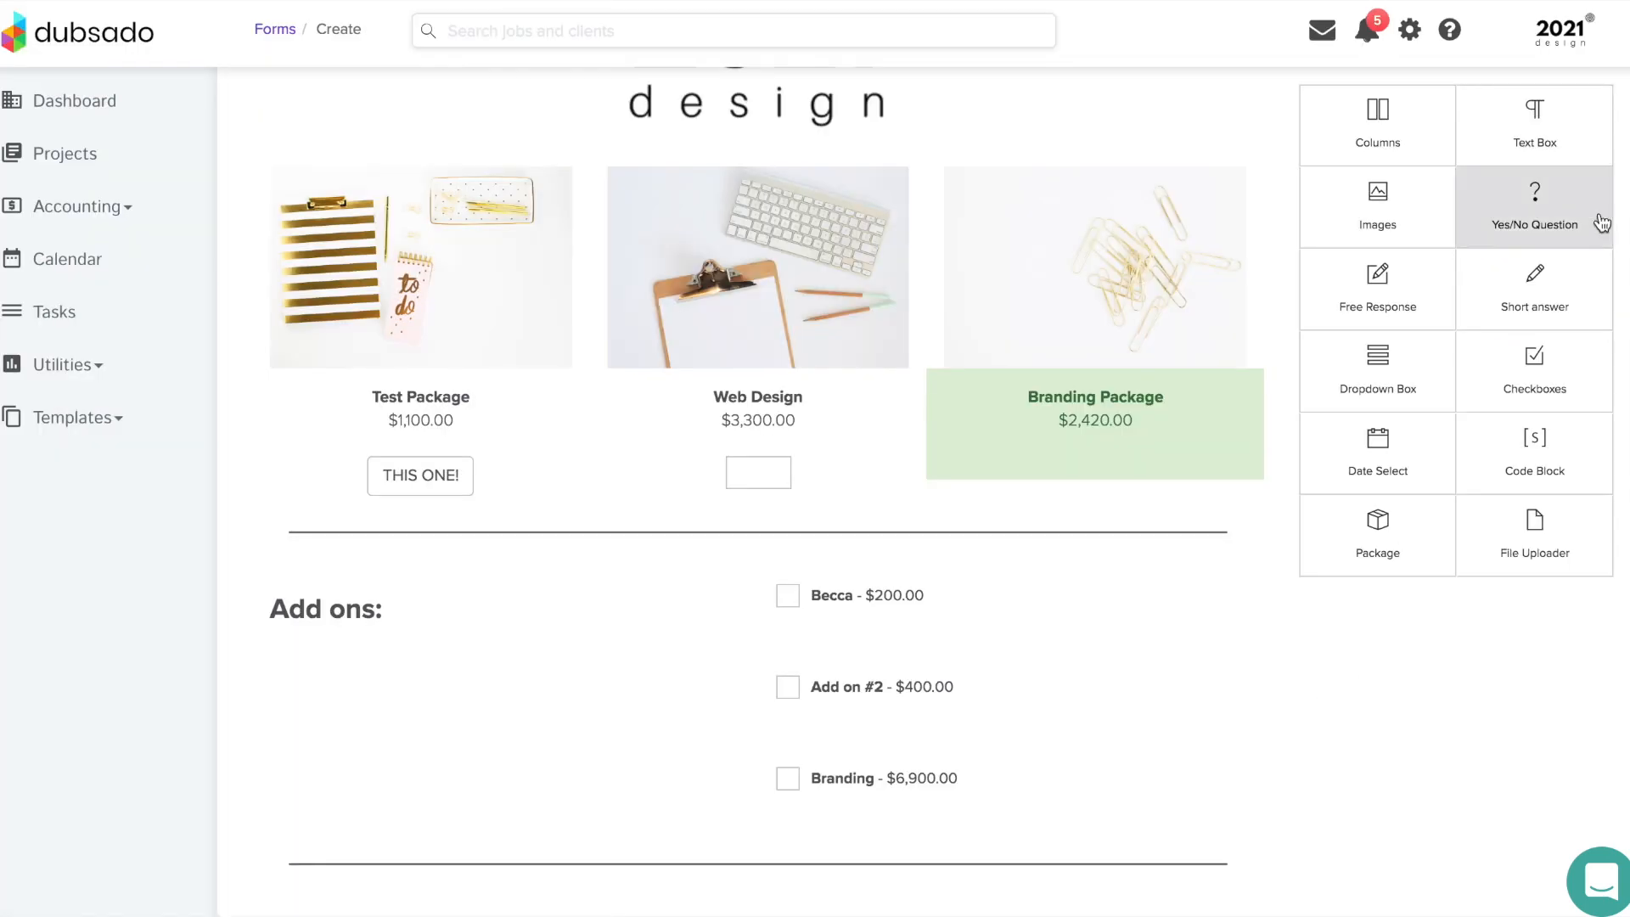
- Add a text box below the last divider and replace its title with "Questionnaire"
{"action": "left_click", "coordinate": [1590, 145]}
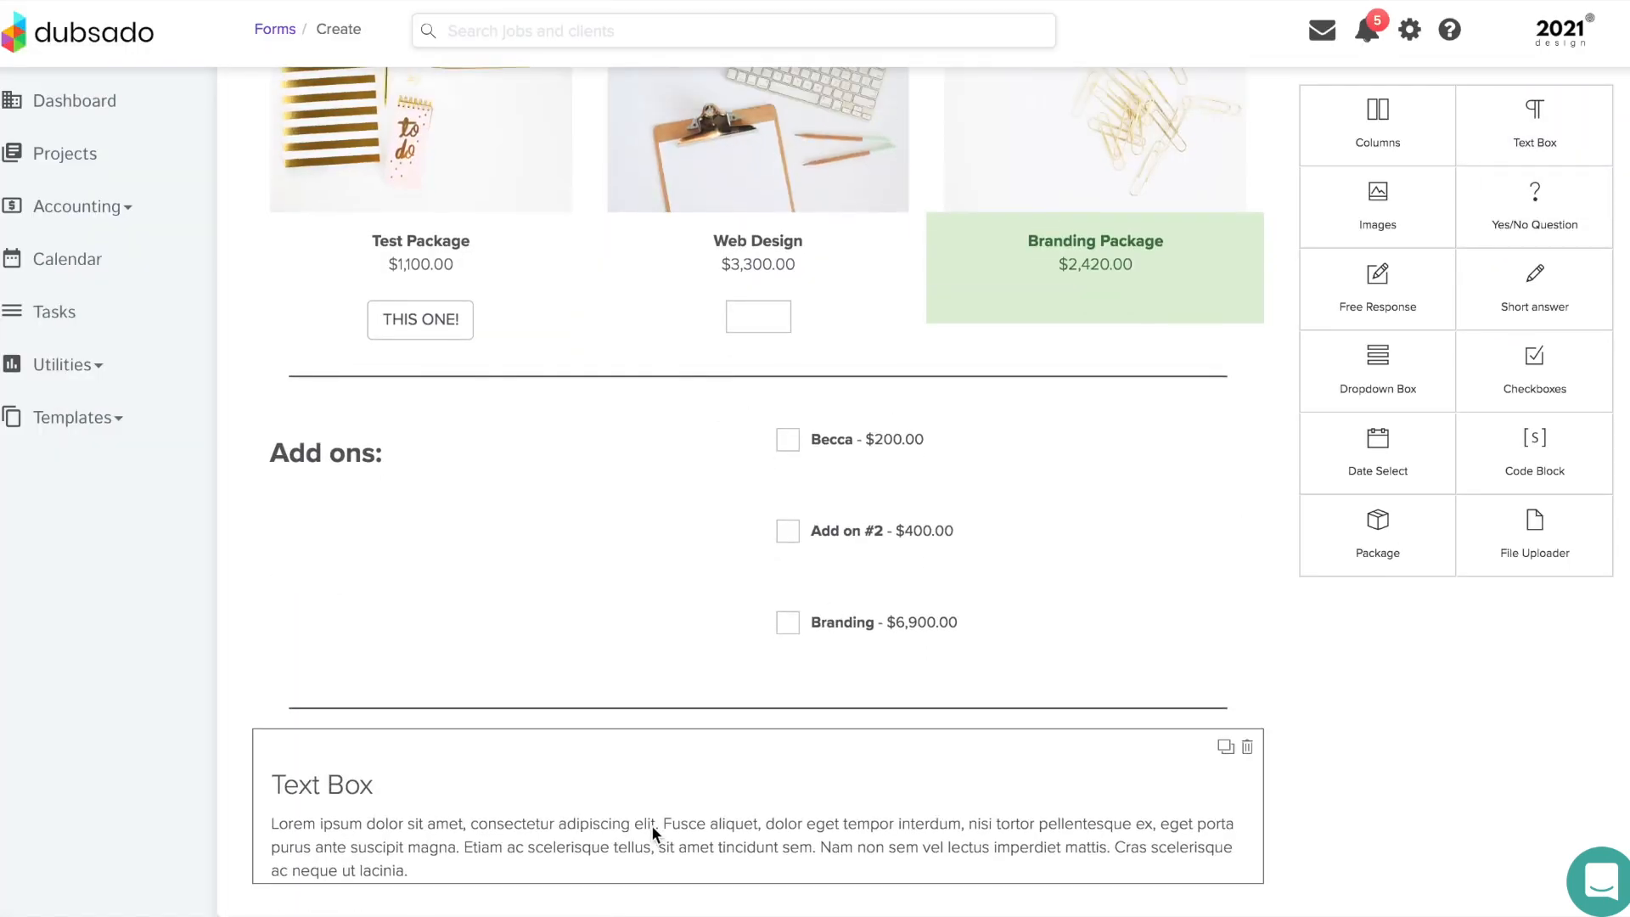
{"action": "left_click", "coordinate": [650, 823]}
{"action": "left_click_drag", "start_coordinate": [750, 211], "coordinate": [629, 204]}
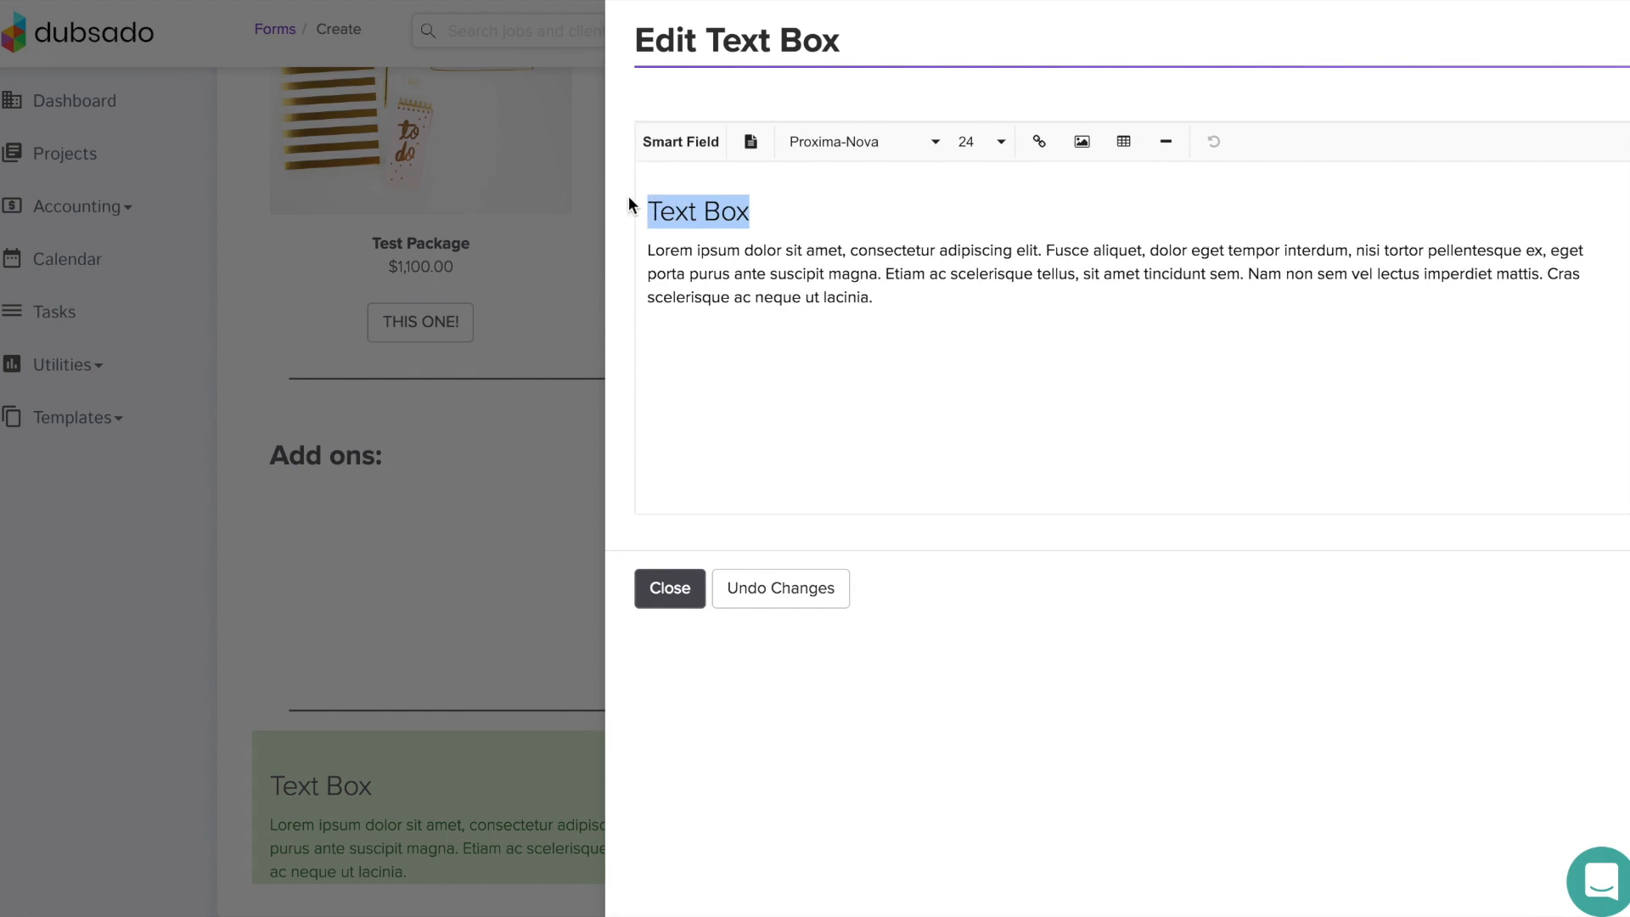
{"action": "type", "text": "Questionnaire"}
- Center the Questionnaire heading and make it bold
{"action": "left_click_drag", "start_coordinate": [819, 210], "coordinate": [641, 197]}
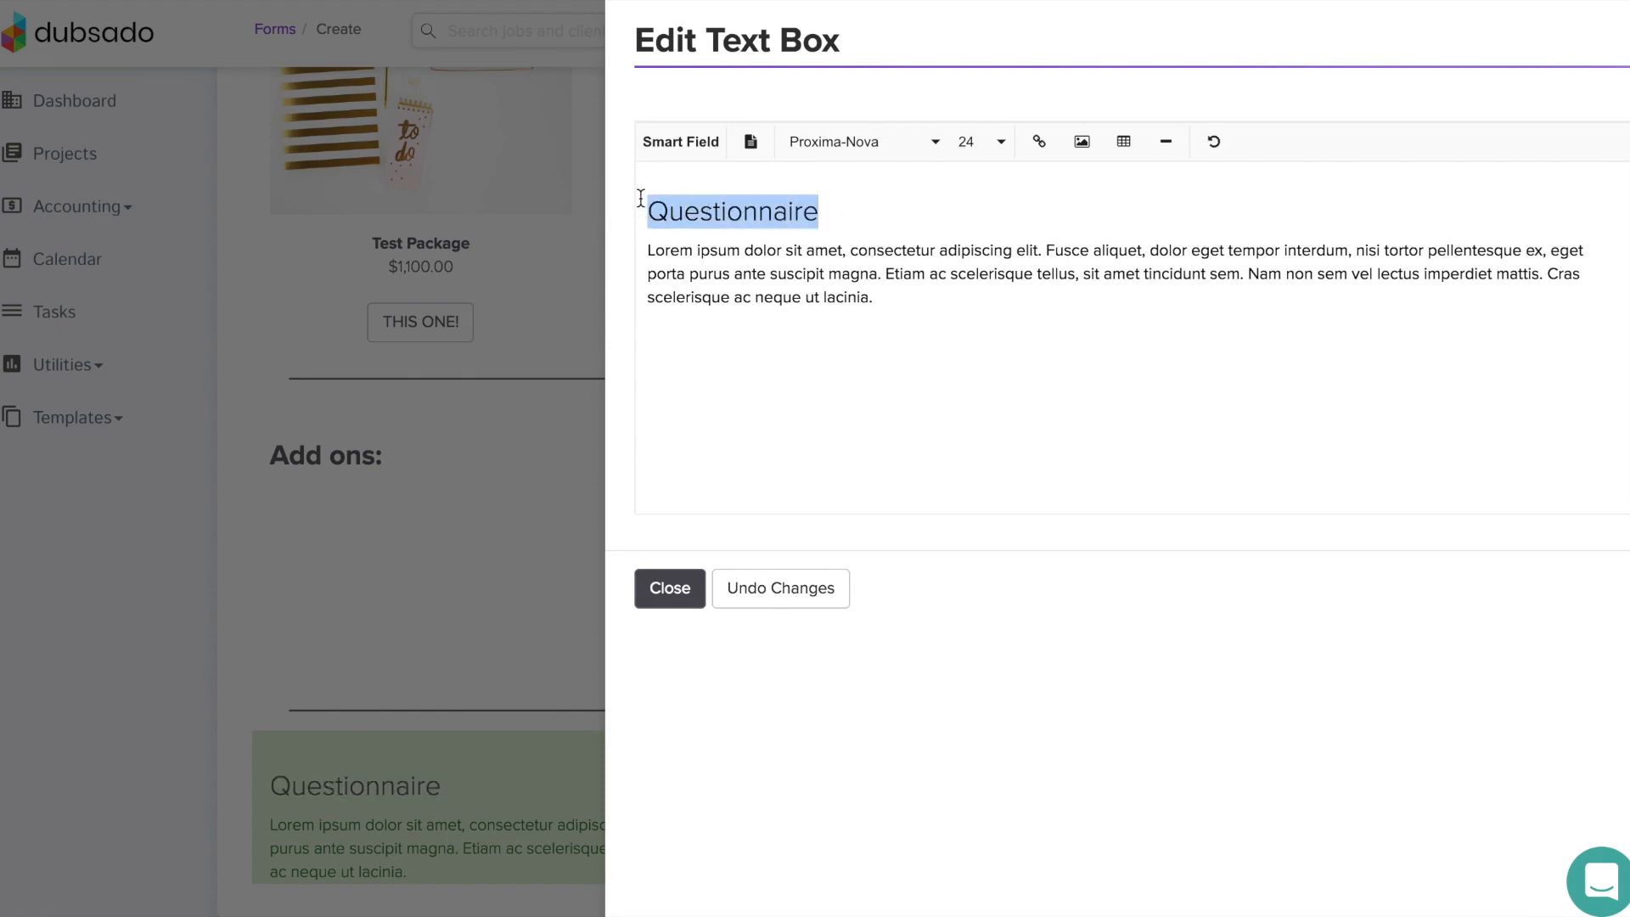
{"action": "left_click", "coordinate": [750, 142]}
{"action": "left_click", "coordinate": [846, 181]}
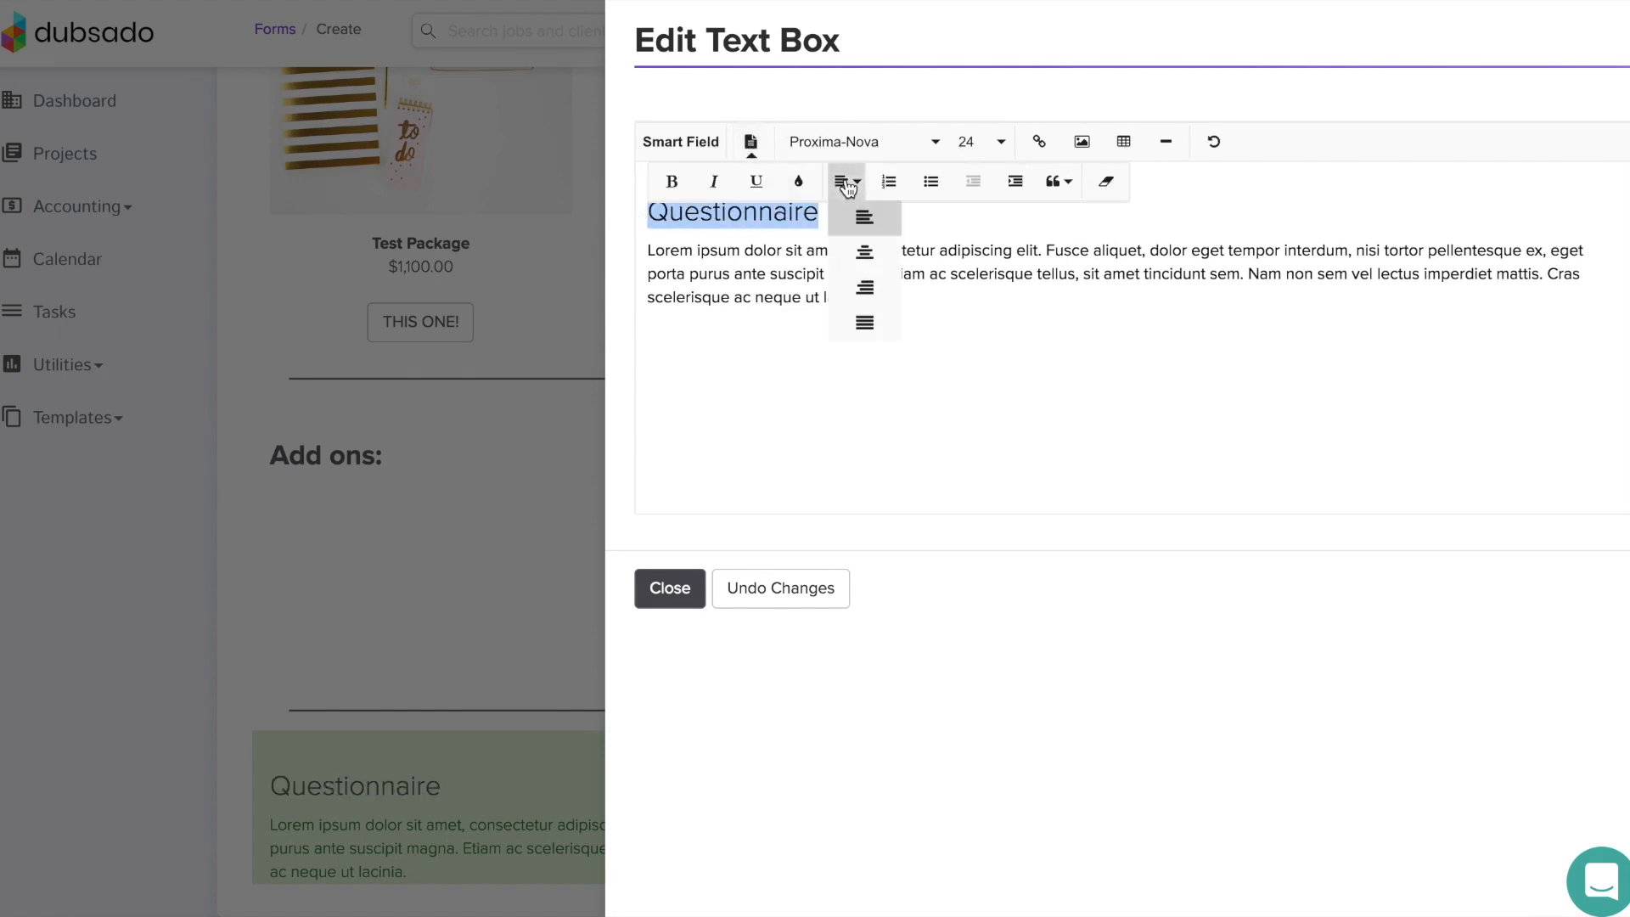
{"action": "left_click", "coordinate": [872, 253]}
{"action": "left_click", "coordinate": [671, 181]}
- Delete the placeholder paragraph under the Questionnaire heading and close the text box editor
{"action": "left_click", "coordinate": [866, 274]}
{"action": "left_click_drag", "start_coordinate": [874, 297], "coordinate": [633, 264]}
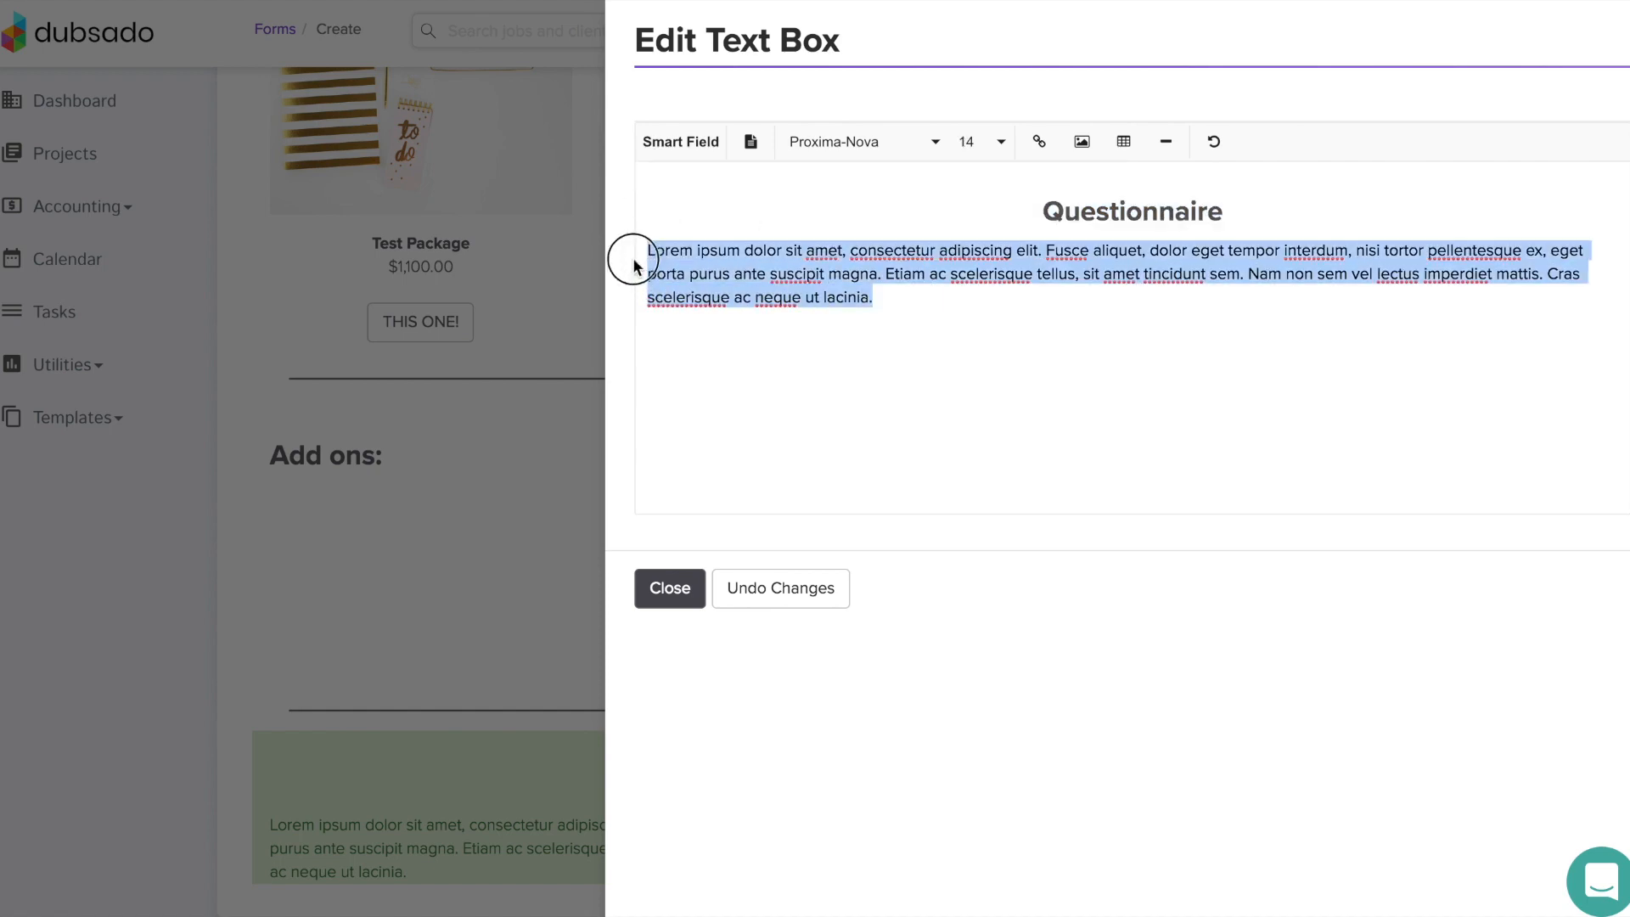
{"action": "key", "text": "BackSpace"}
{"action": "key", "text": "Escape"}
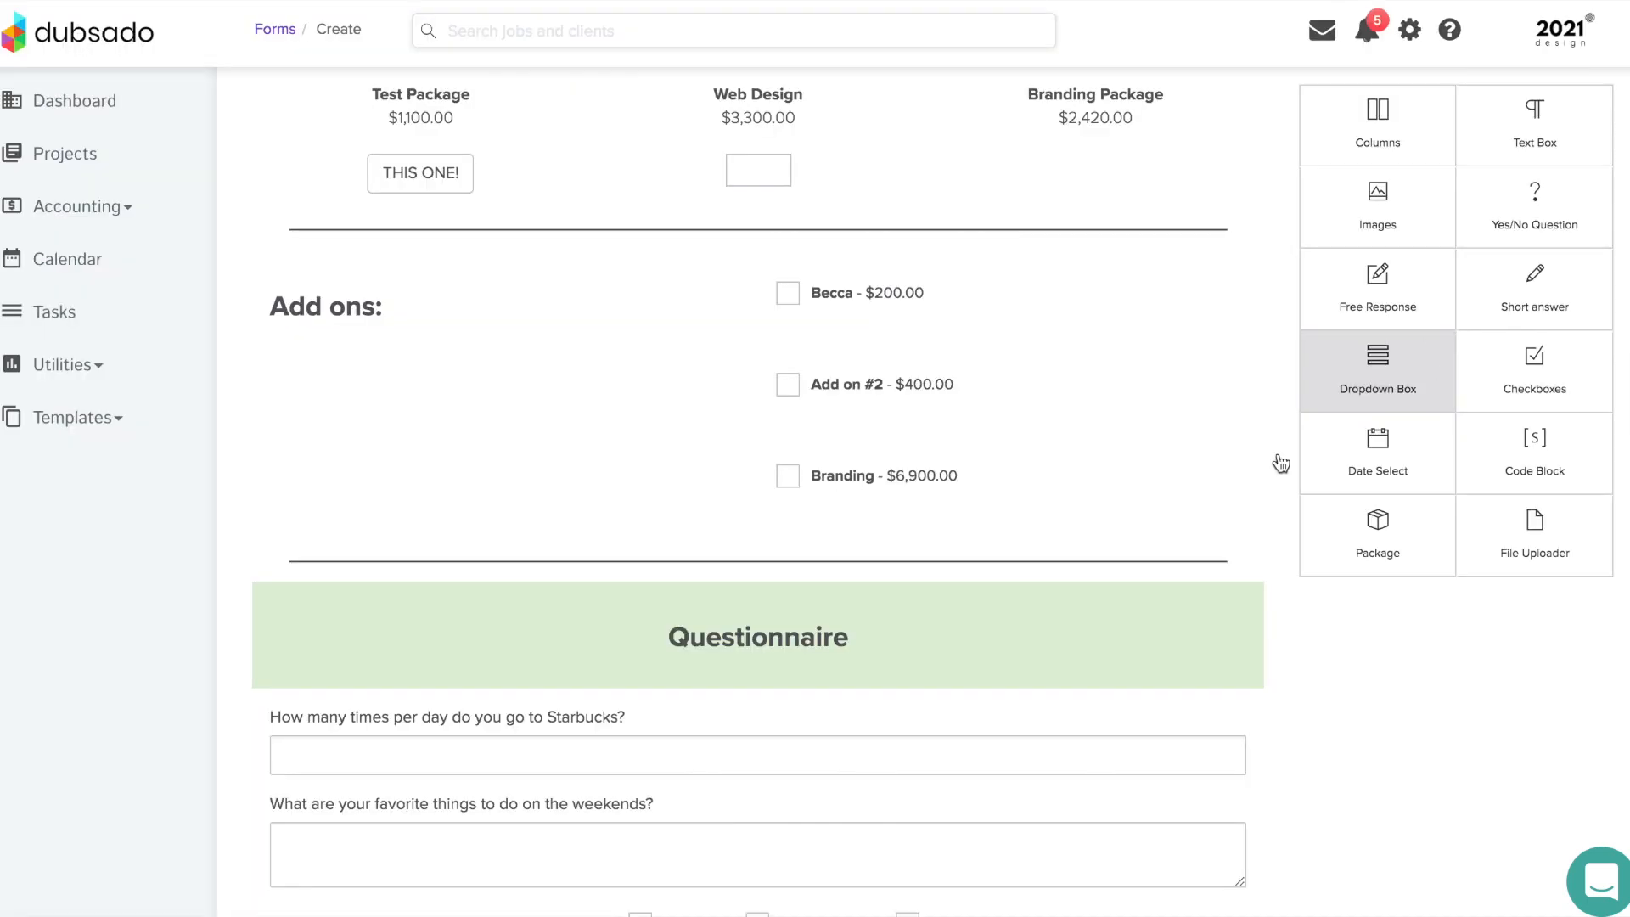
- Add another question element to the questions under the Questionnaire heading
{"action": "scroll", "coordinate": [1082, 549], "scroll_direction": "down", "scroll_amount": 3}
{"action": "left_click_drag", "start_coordinate": [1387, 375], "coordinate": [975, 564]}
{"action": "scroll", "coordinate": [1142, 616], "scroll_direction": "down", "scroll_amount": 1}
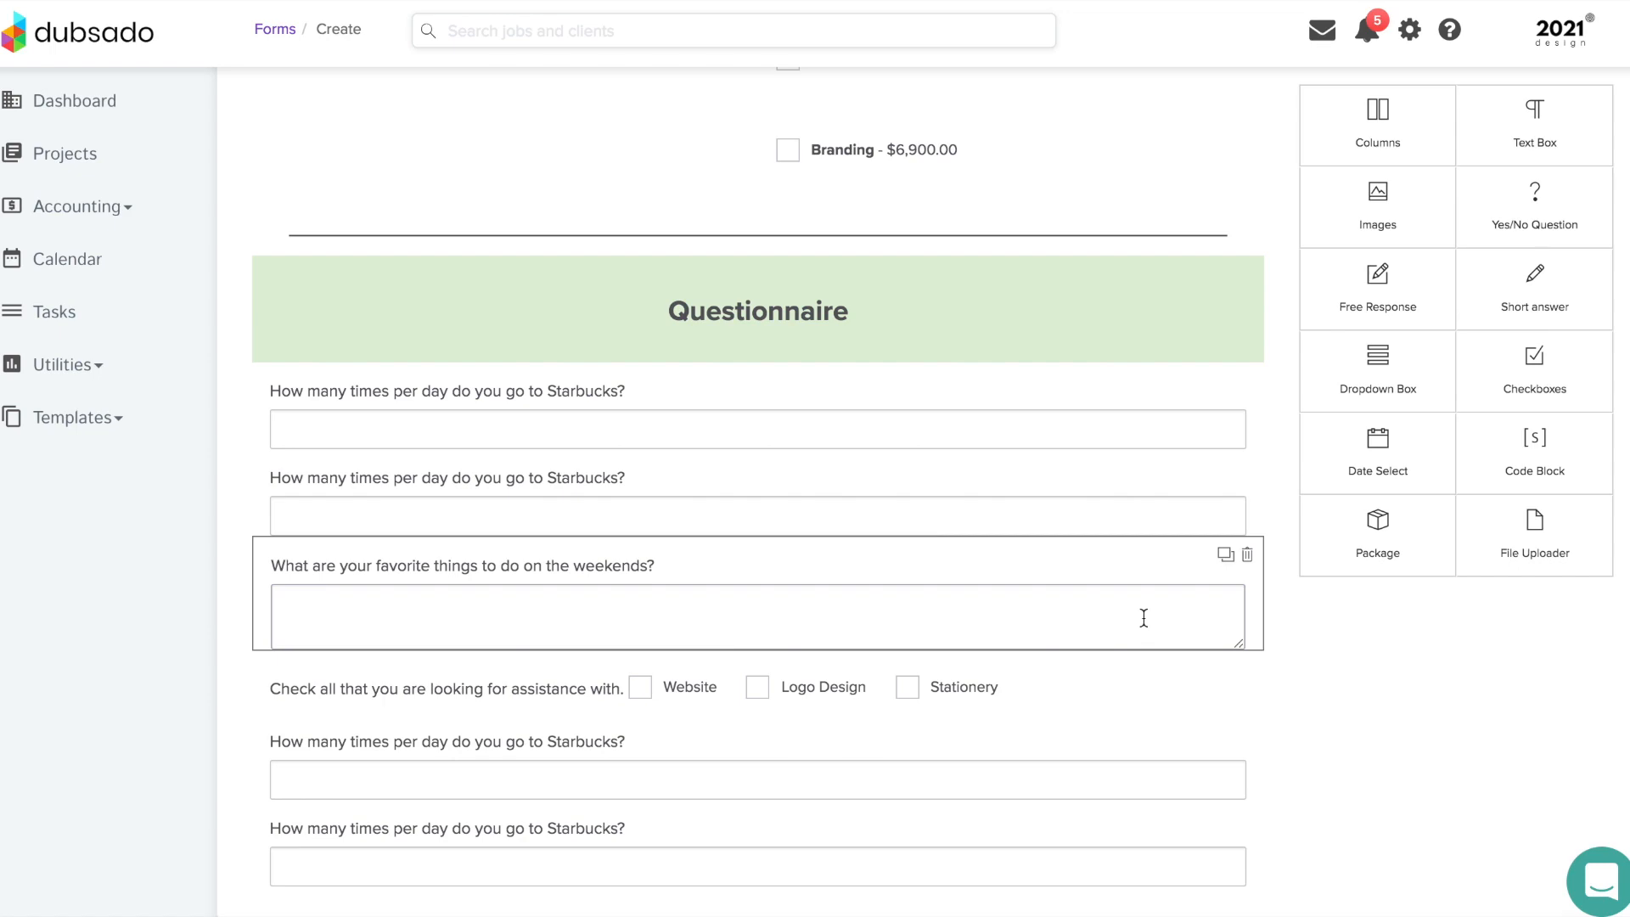
- In the form's settings, show a contract with the proposal and choose the "Website Design" contract
{"action": "scroll", "coordinate": [1143, 618], "scroll_direction": "up", "scroll_amount": 8}
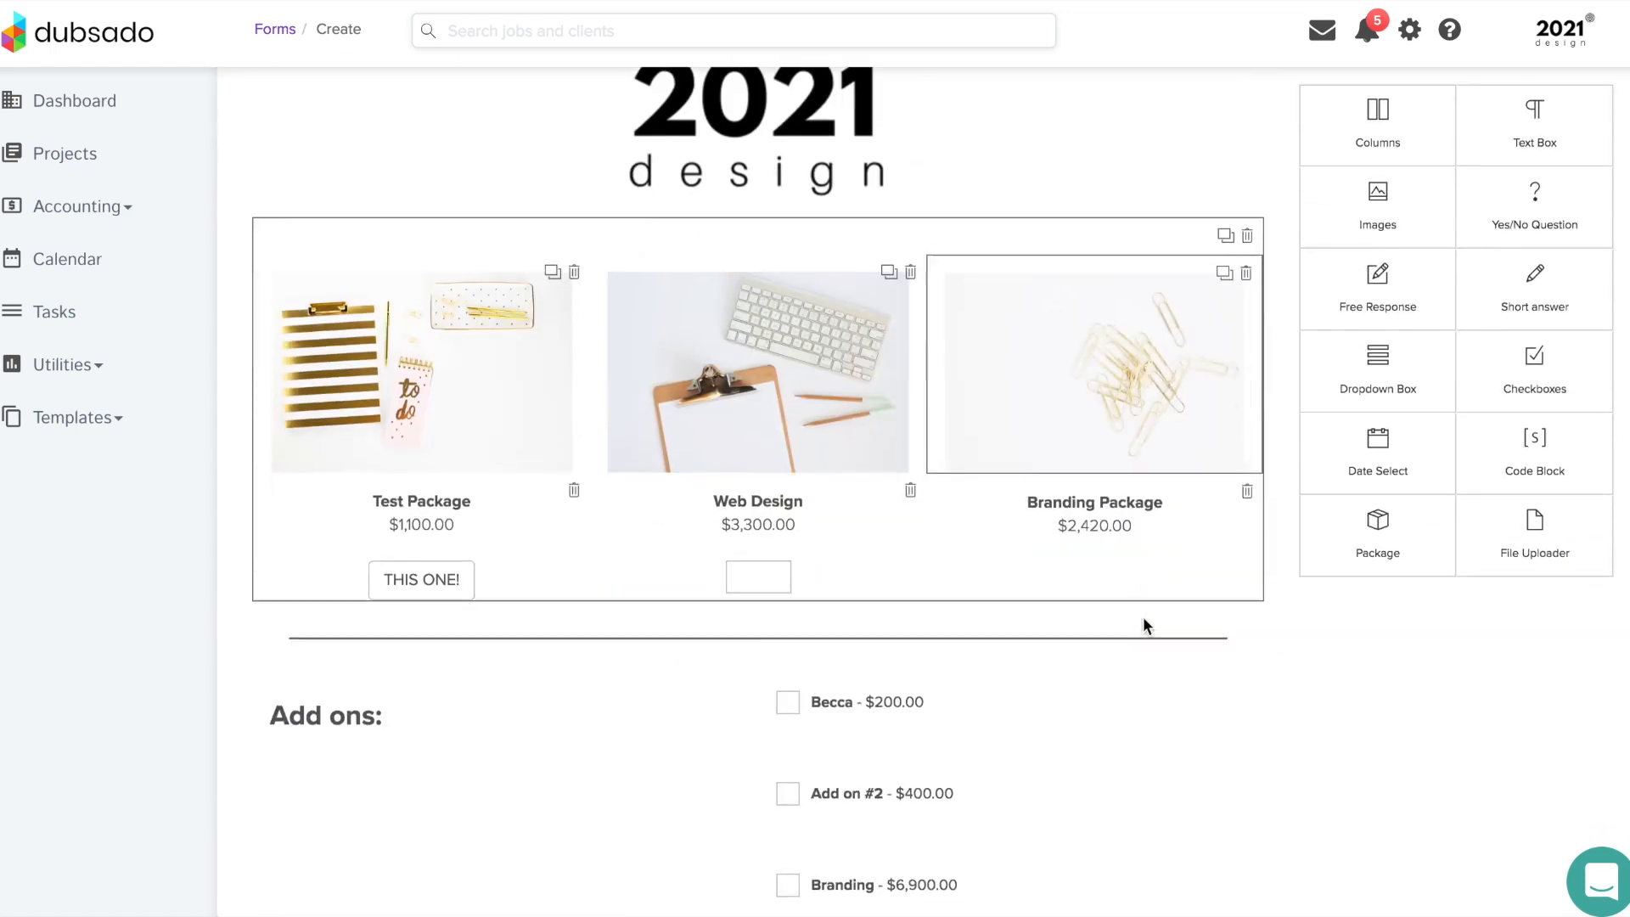
{"action": "scroll", "coordinate": [1142, 626], "scroll_direction": "down", "scroll_amount": 1}
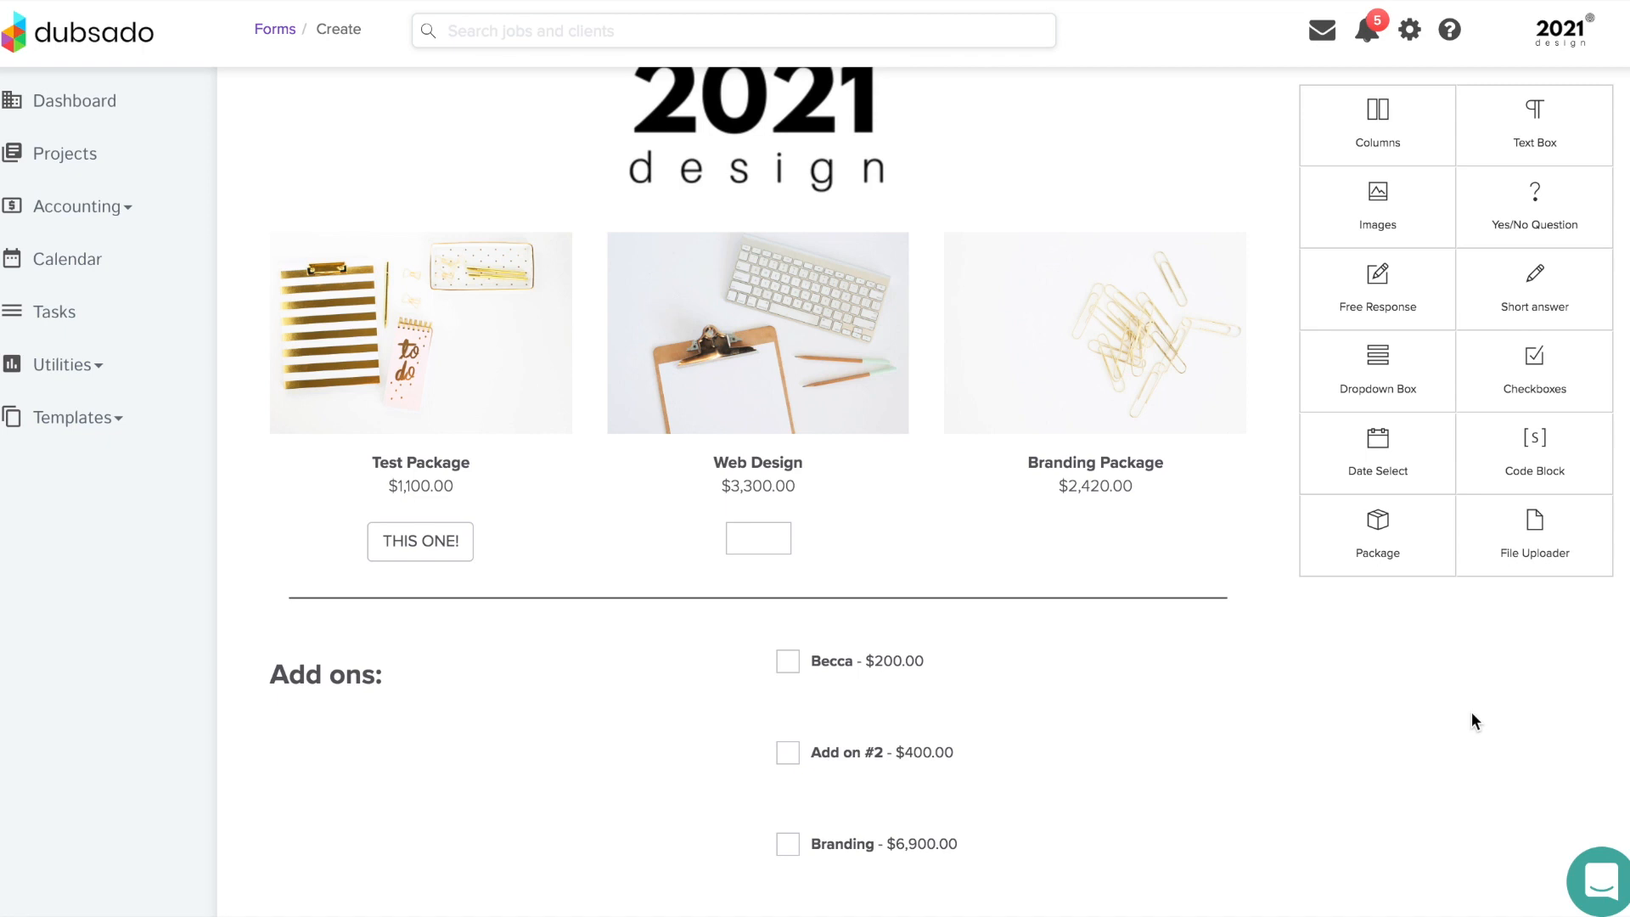
{"action": "scroll", "coordinate": [1475, 722], "scroll_direction": "down", "scroll_amount": 1}
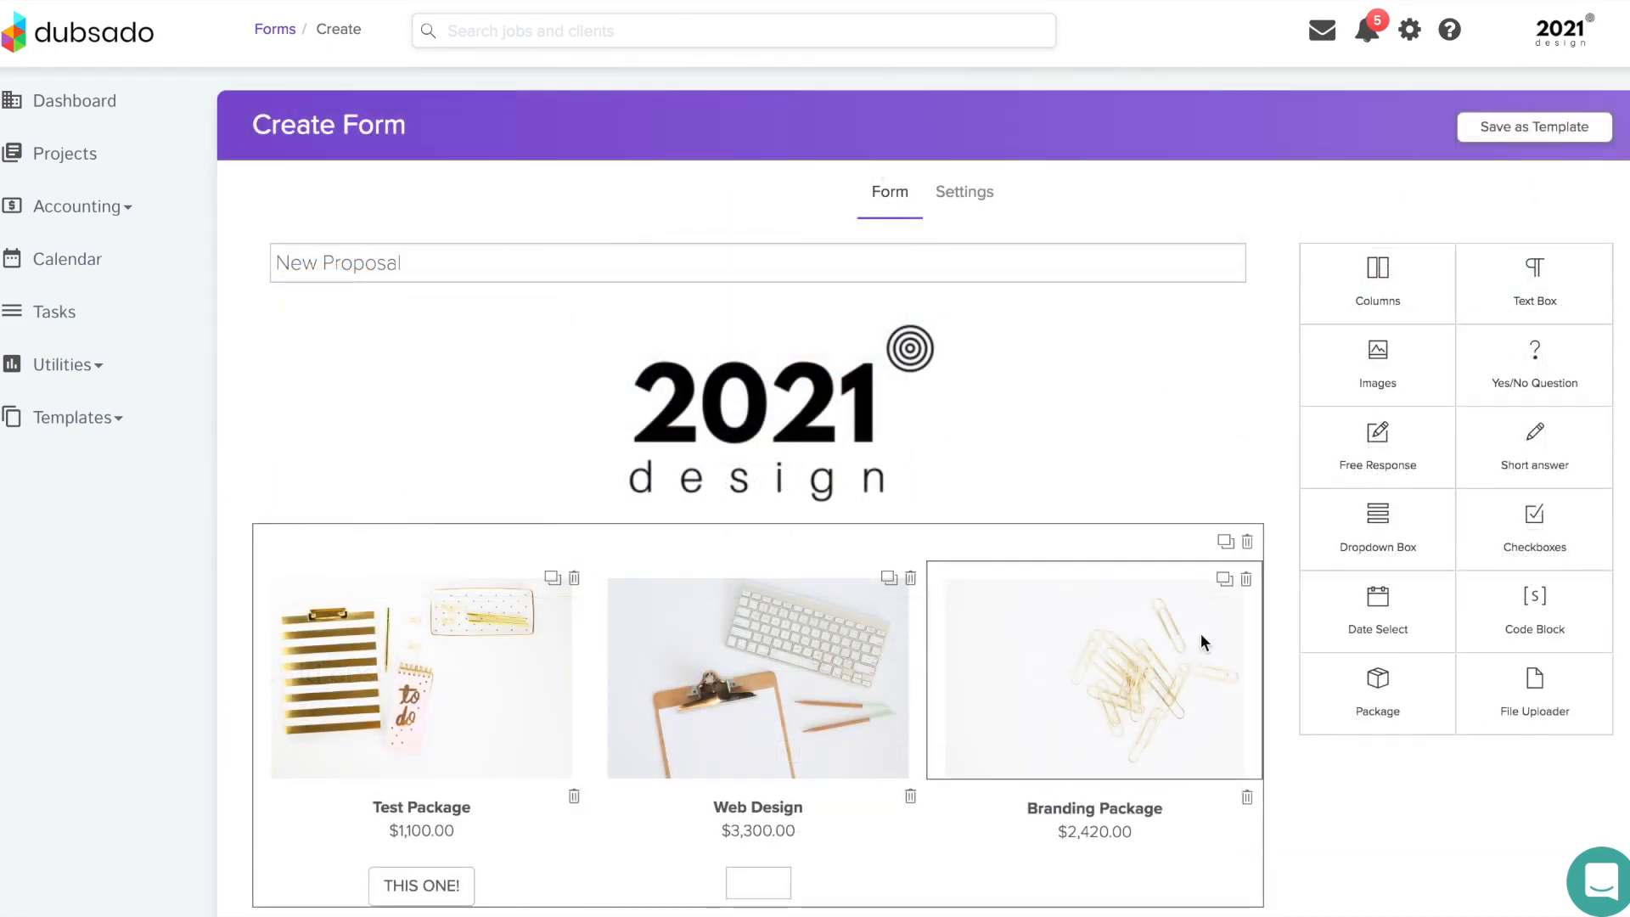
{"action": "left_click", "coordinate": [982, 197]}
{"action": "scroll", "coordinate": [985, 207], "scroll_direction": "down", "scroll_amount": 1}
{"action": "scroll", "coordinate": [984, 207], "scroll_direction": "down", "scroll_amount": 1}
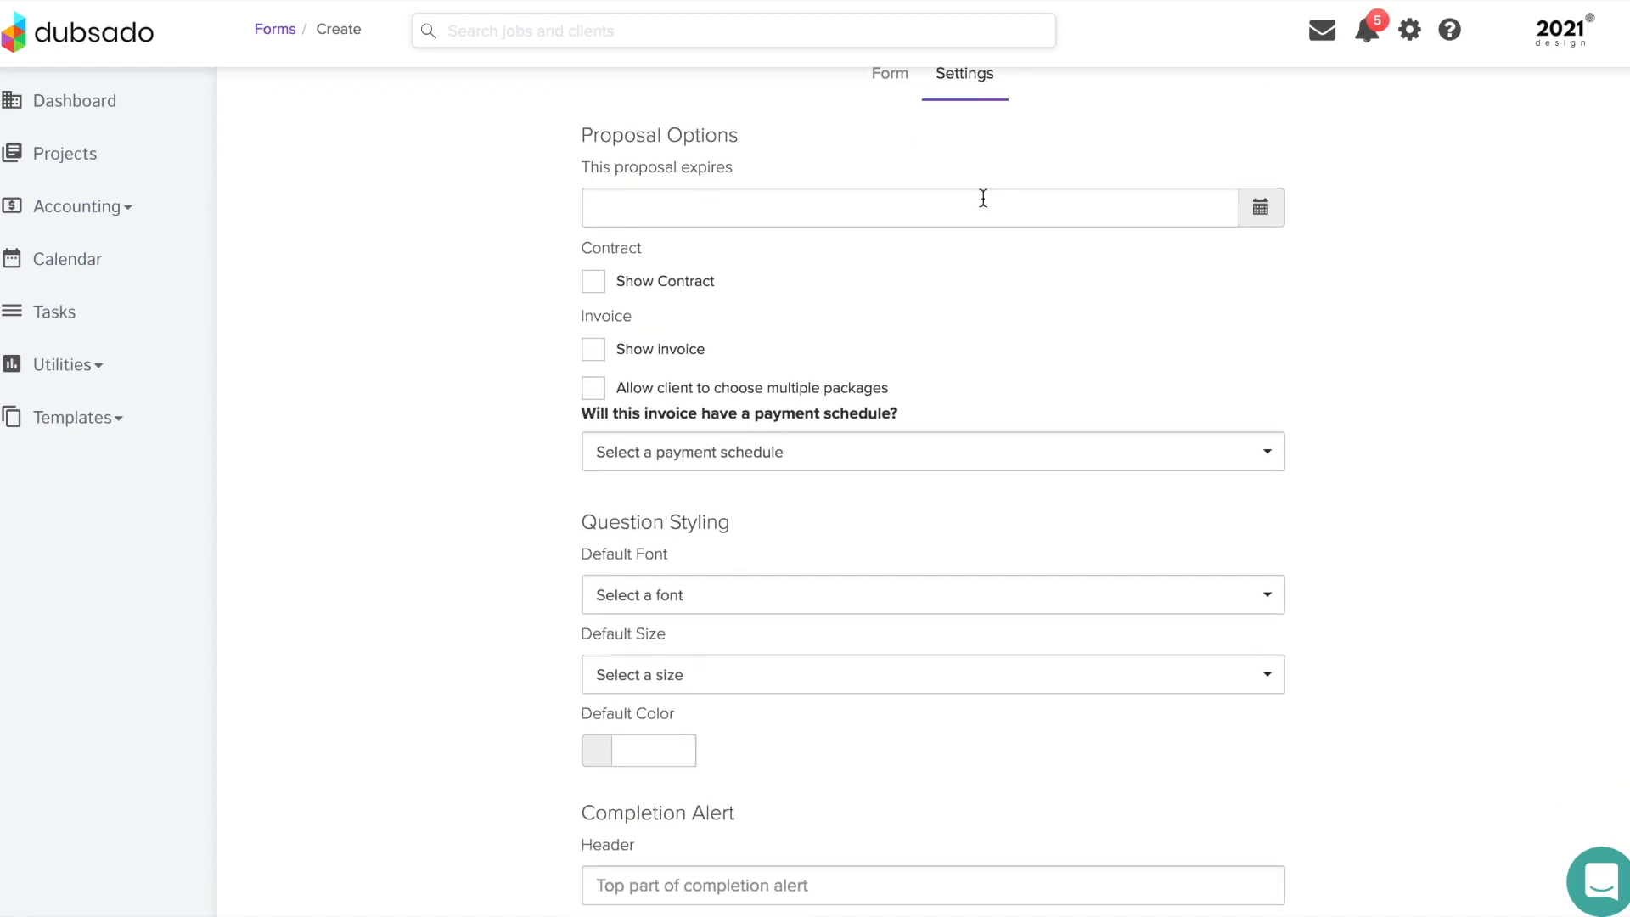
{"action": "left_click", "coordinate": [631, 294]}
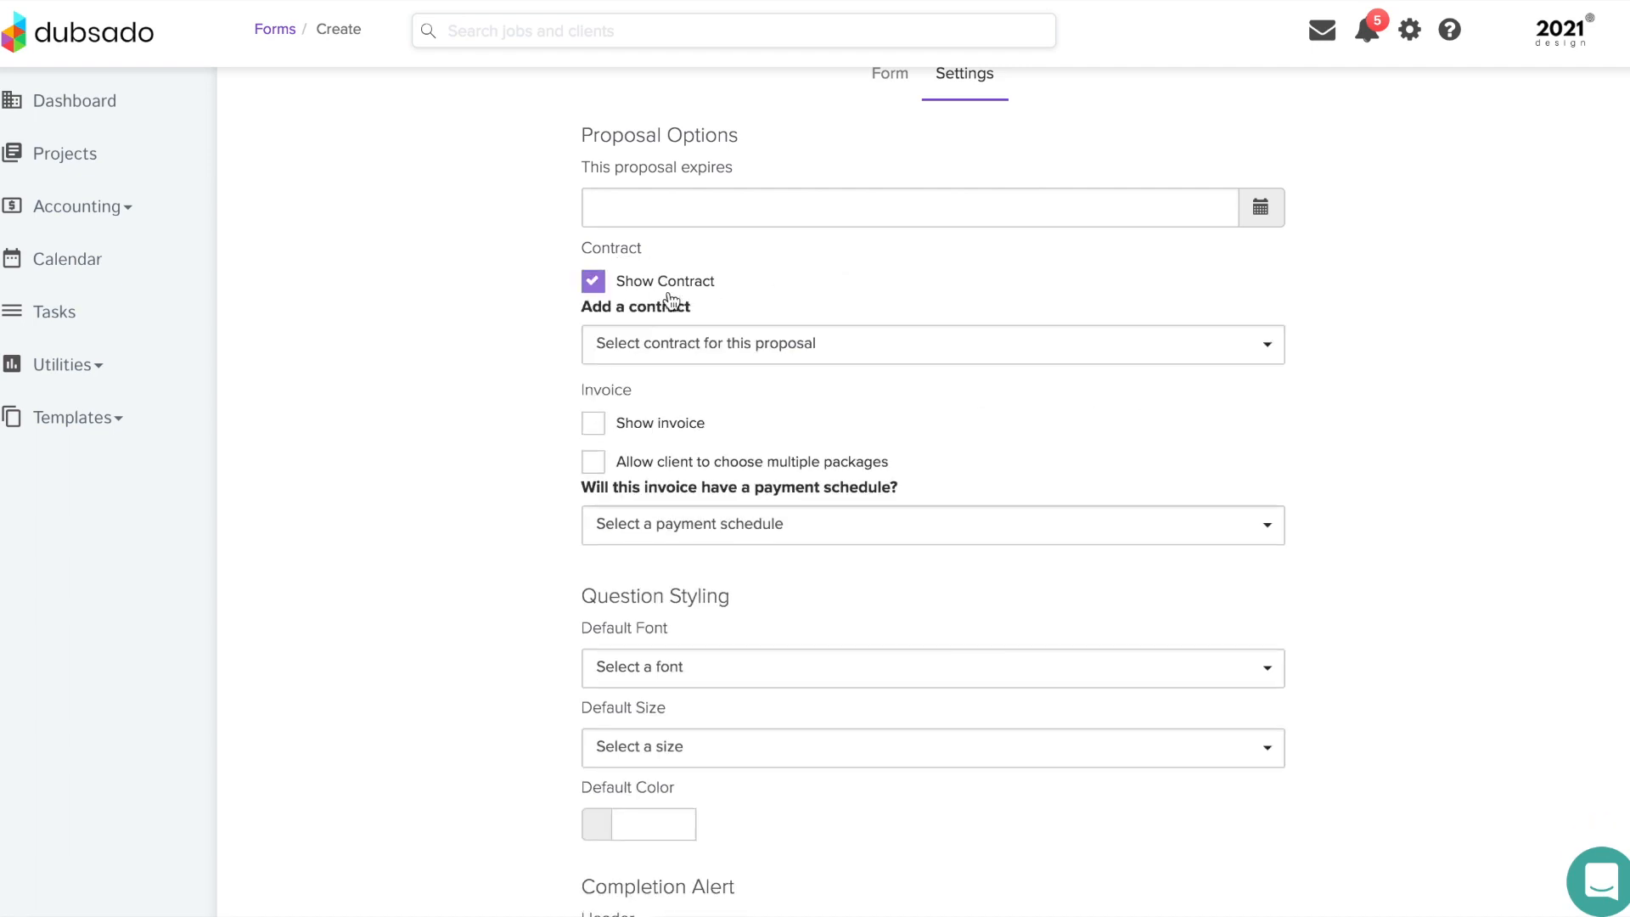
{"action": "left_click", "coordinate": [811, 346]}
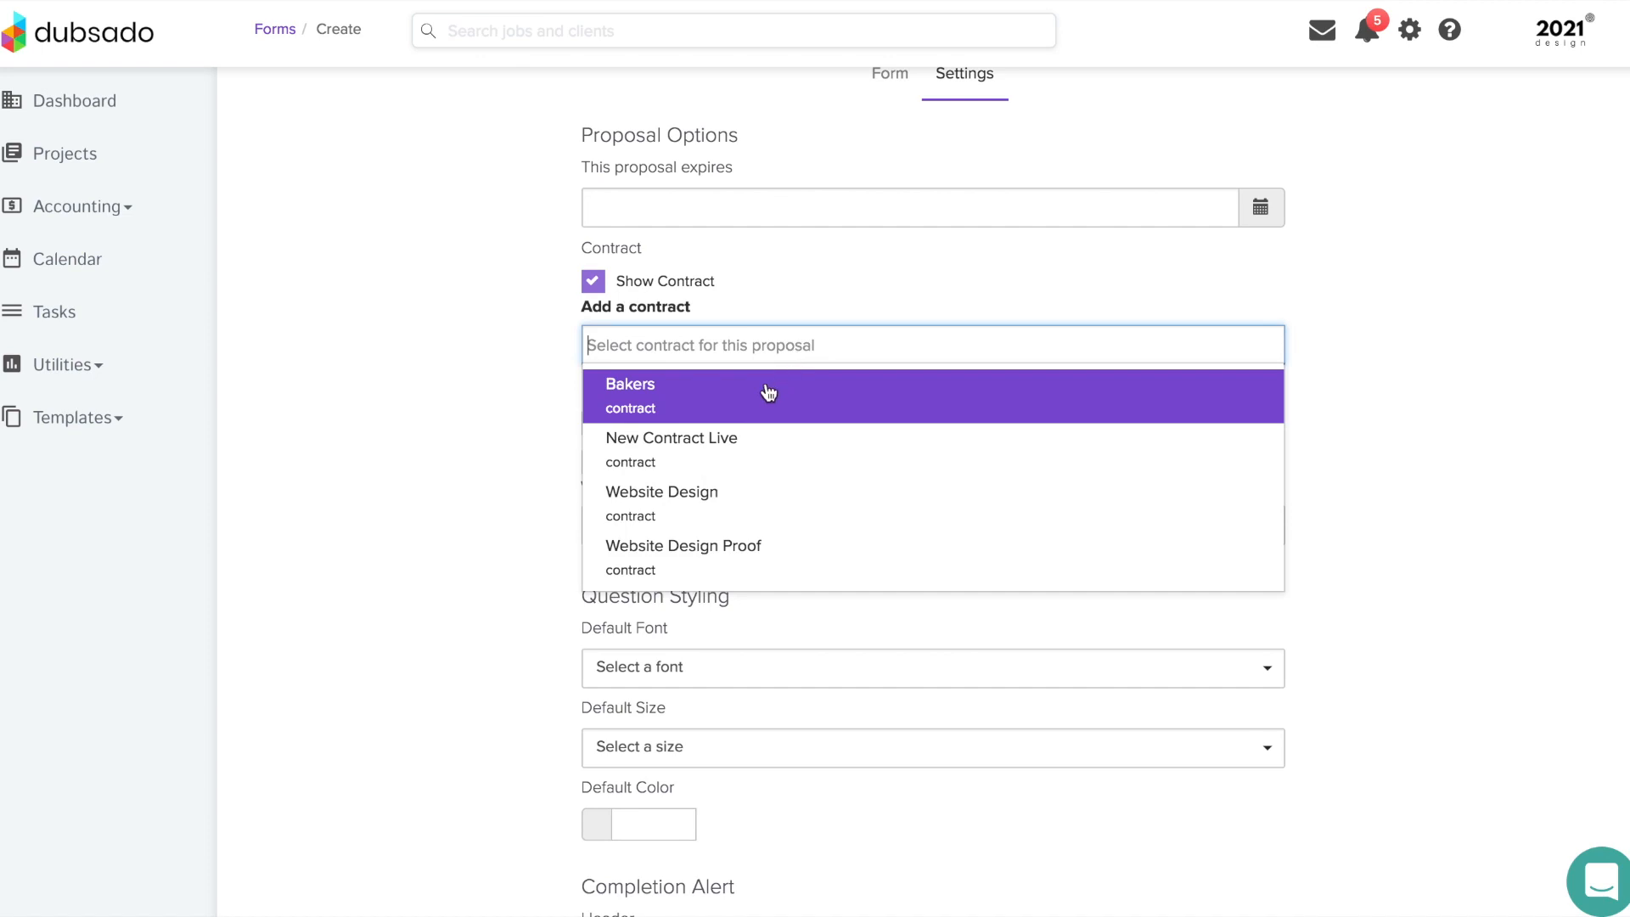
{"action": "left_click", "coordinate": [699, 512]}
{"action": "left_click", "coordinate": [1365, 394]}
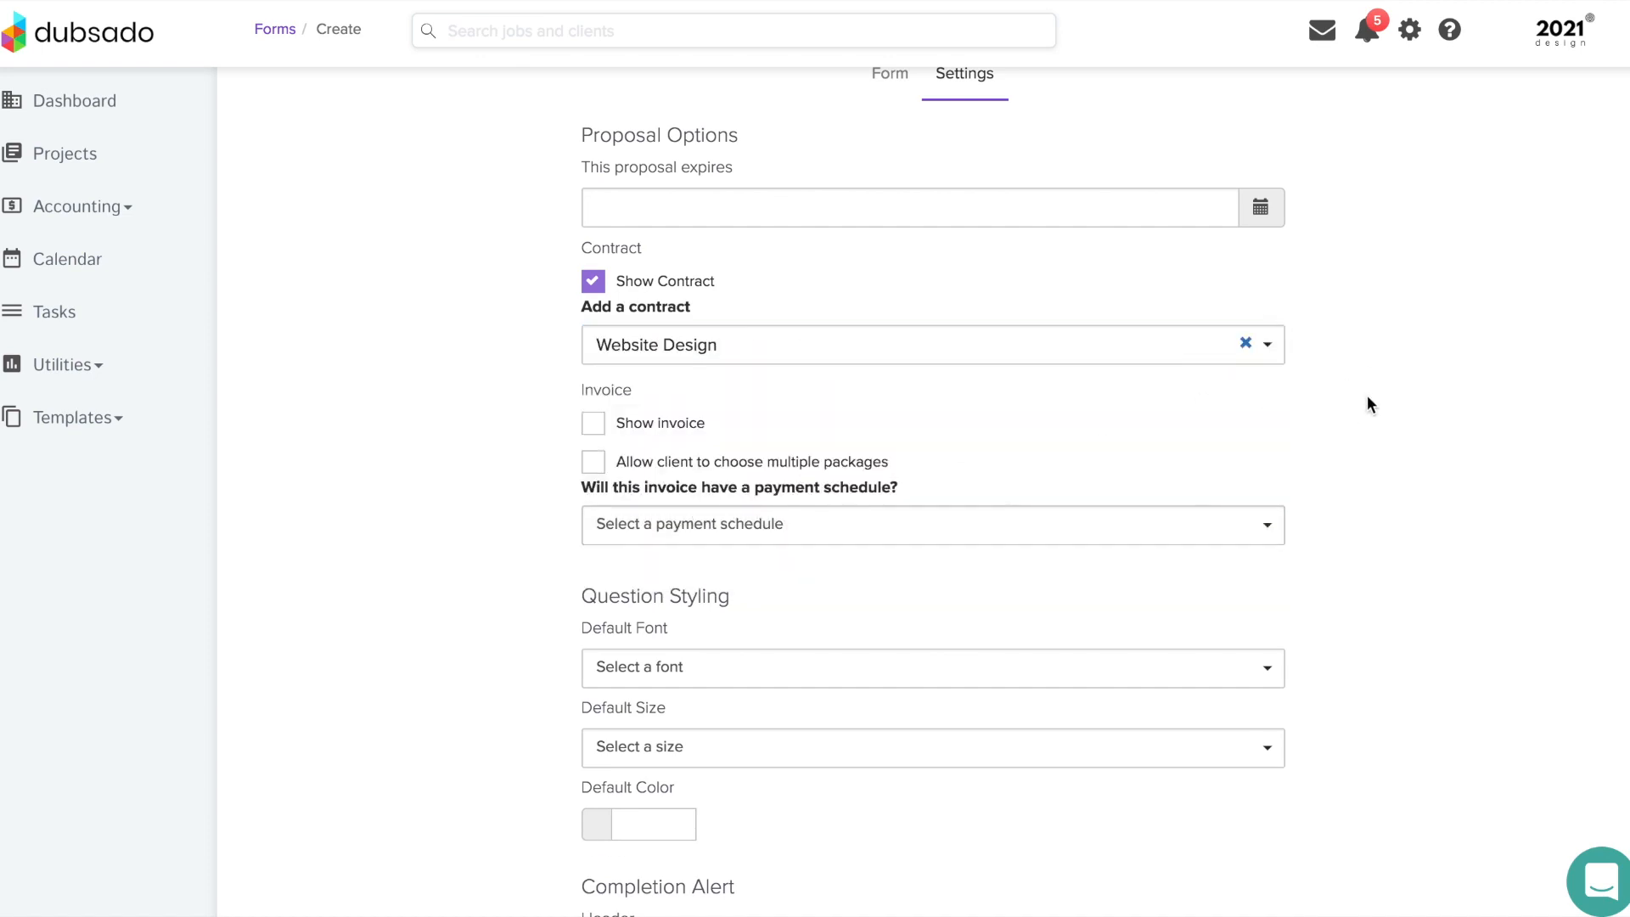
- Show the invoice with the proposal, allow clients to choose multiple packages, and use the "Branding" payment schedule
{"action": "left_click", "coordinate": [633, 425]}
{"action": "left_click", "coordinate": [644, 473]}
{"action": "left_click", "coordinate": [701, 513]}
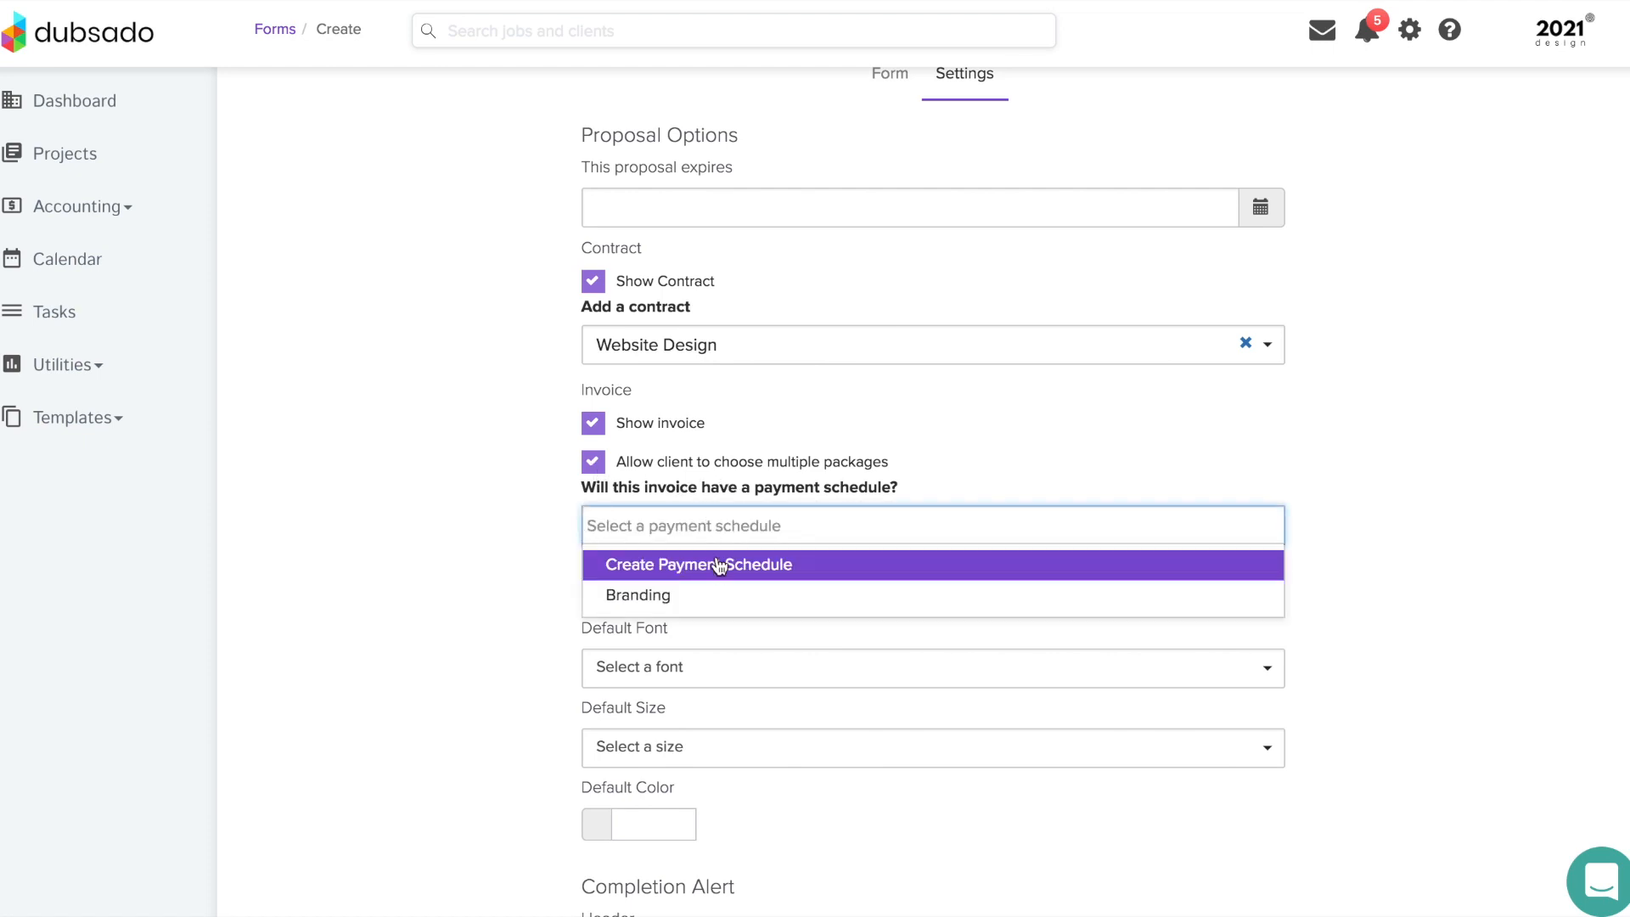
{"action": "left_click", "coordinate": [702, 604]}
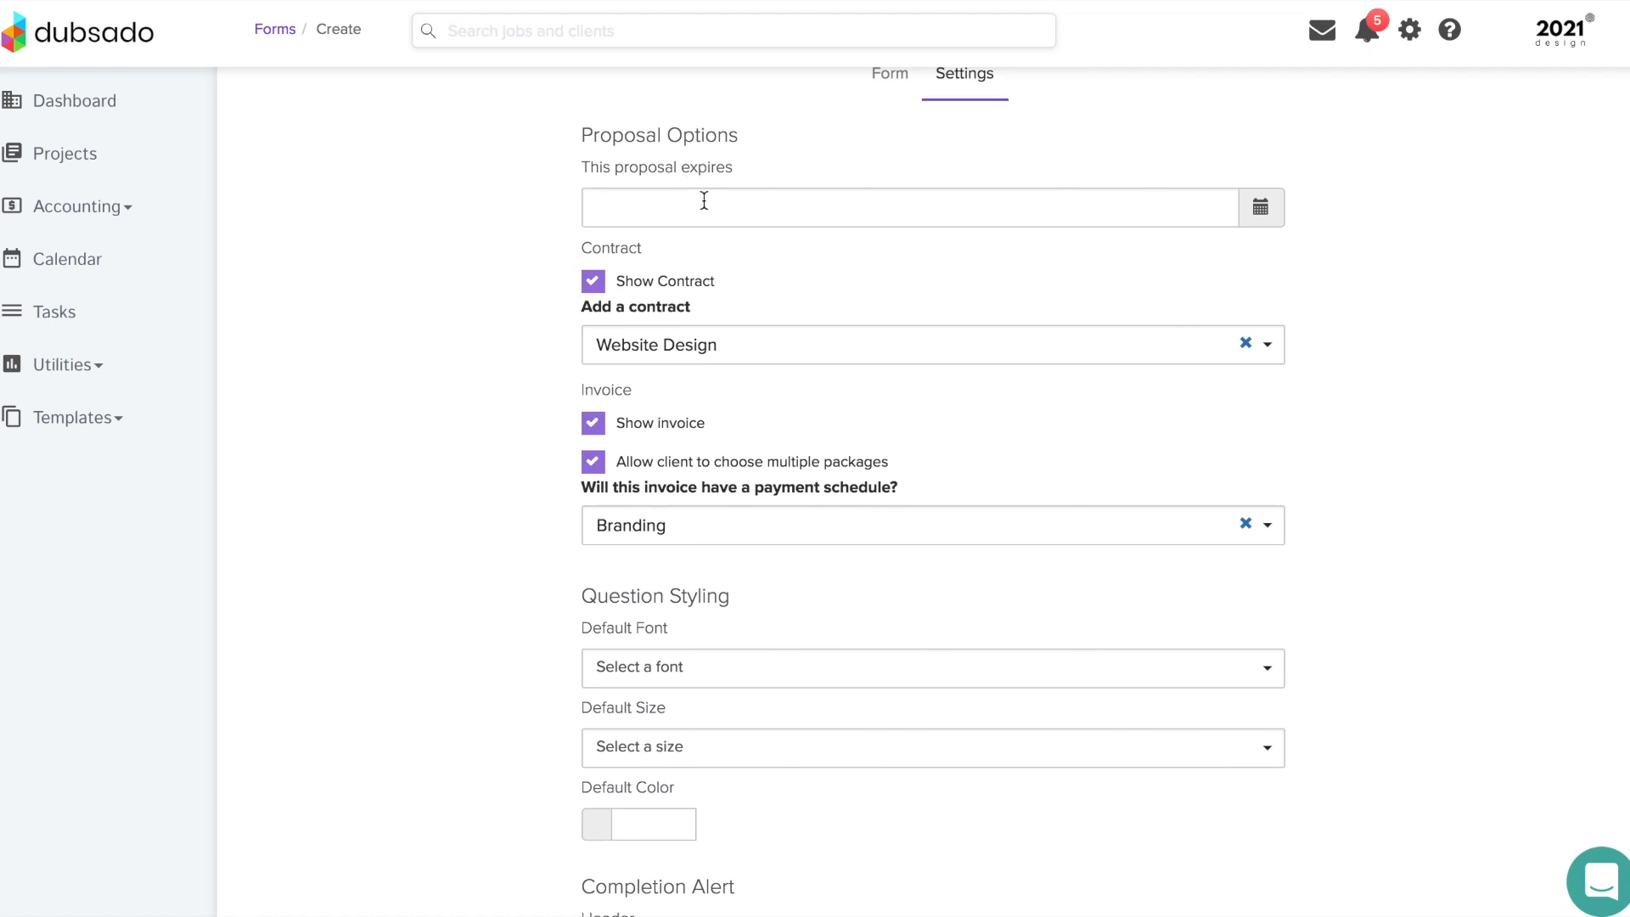
{"action": "scroll", "coordinate": [1502, 196], "scroll_direction": "up", "scroll_amount": 2}
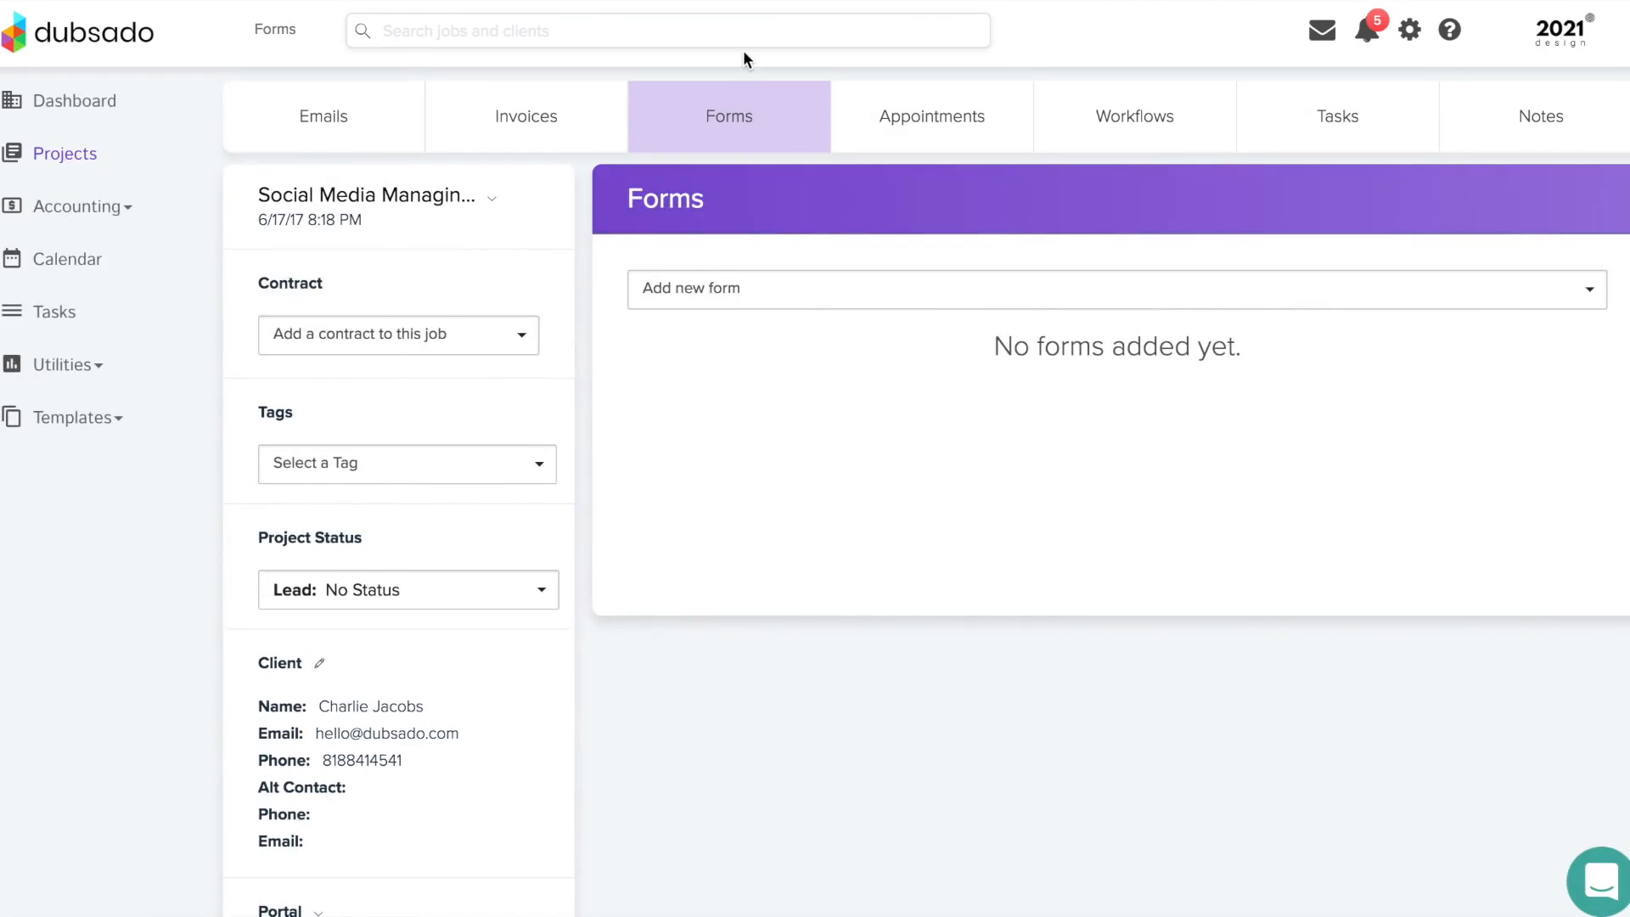
- Add the "Test Video Proposal" form to the project and close its preview
{"action": "left_click", "coordinate": [751, 282]}
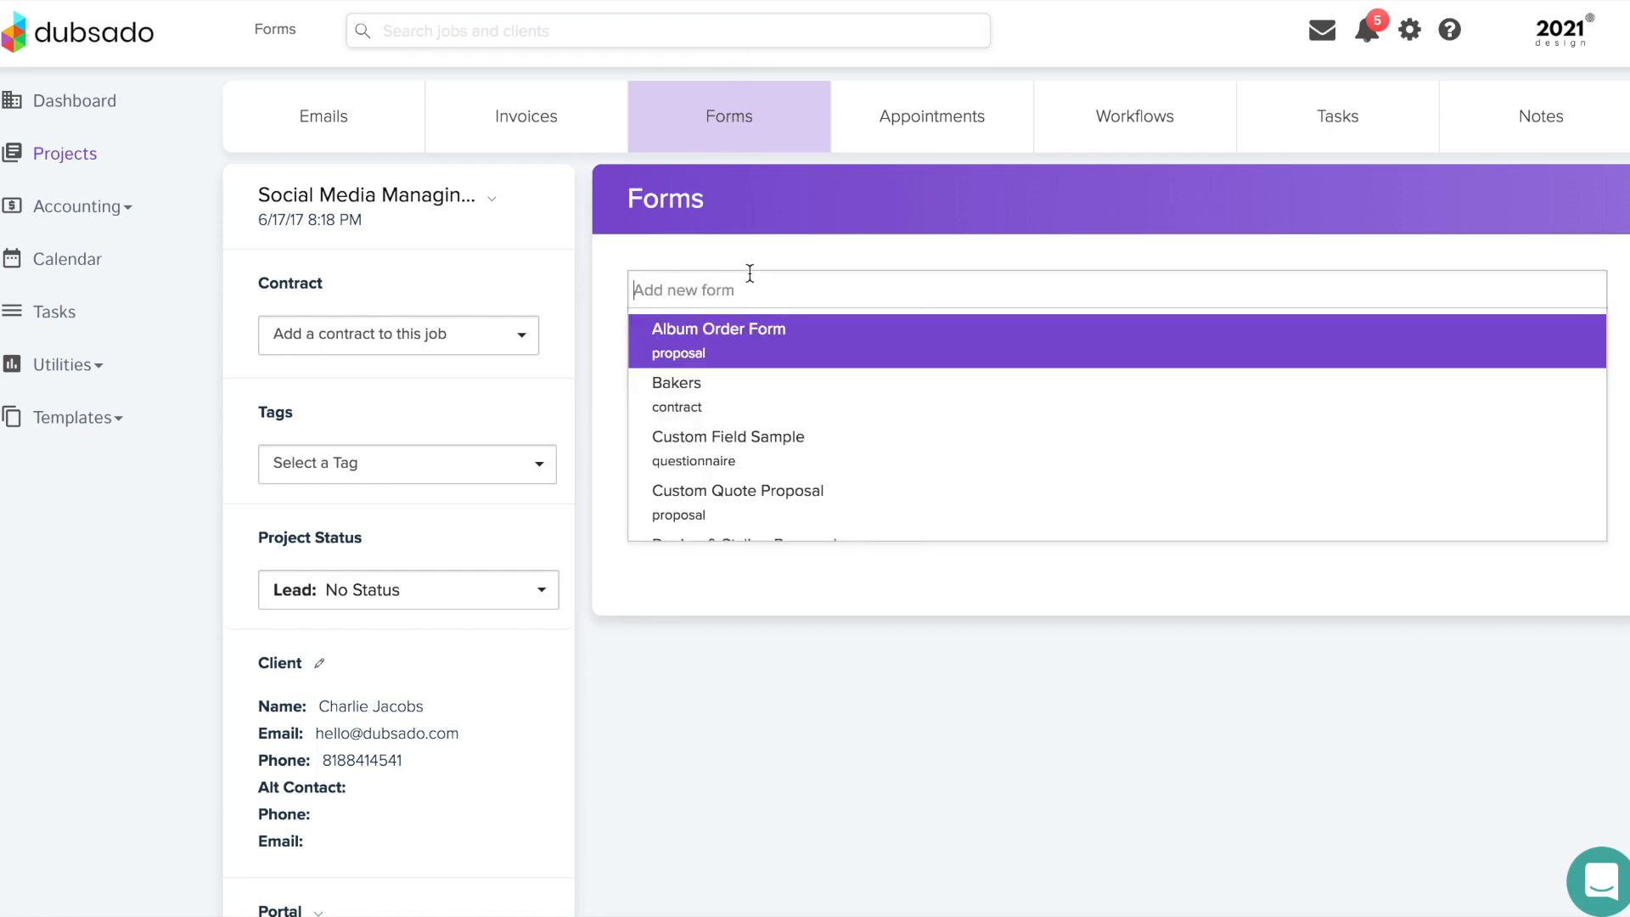
{"action": "type", "text": "test"}
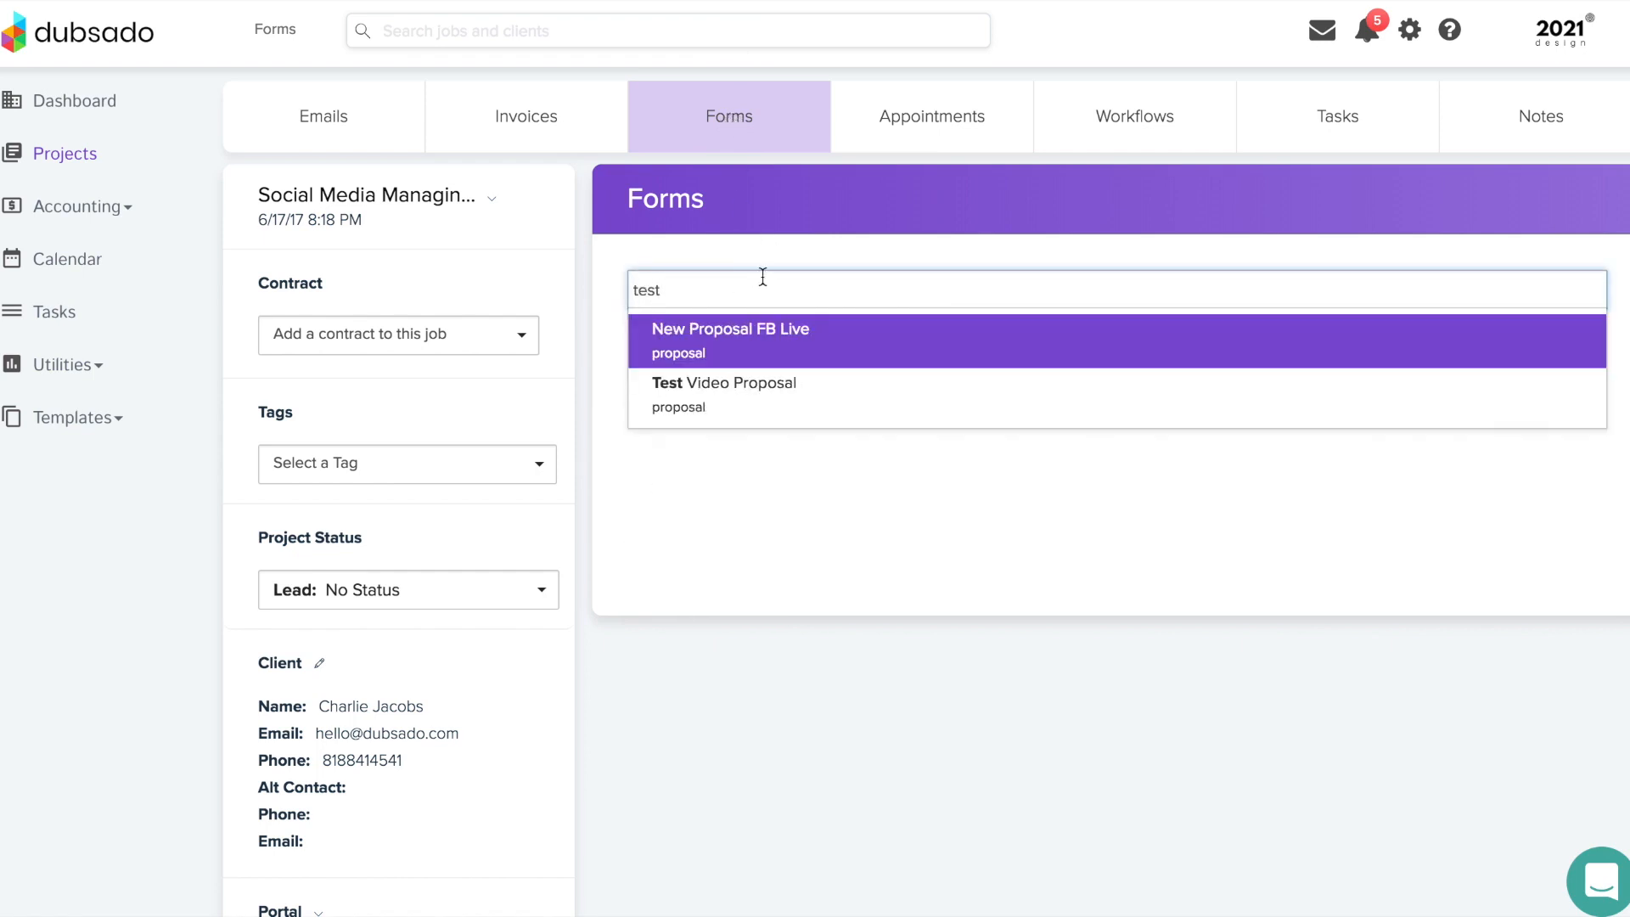
{"action": "left_click", "coordinate": [773, 392]}
{"action": "scroll", "coordinate": [952, 242], "scroll_direction": "down", "scroll_amount": 5}
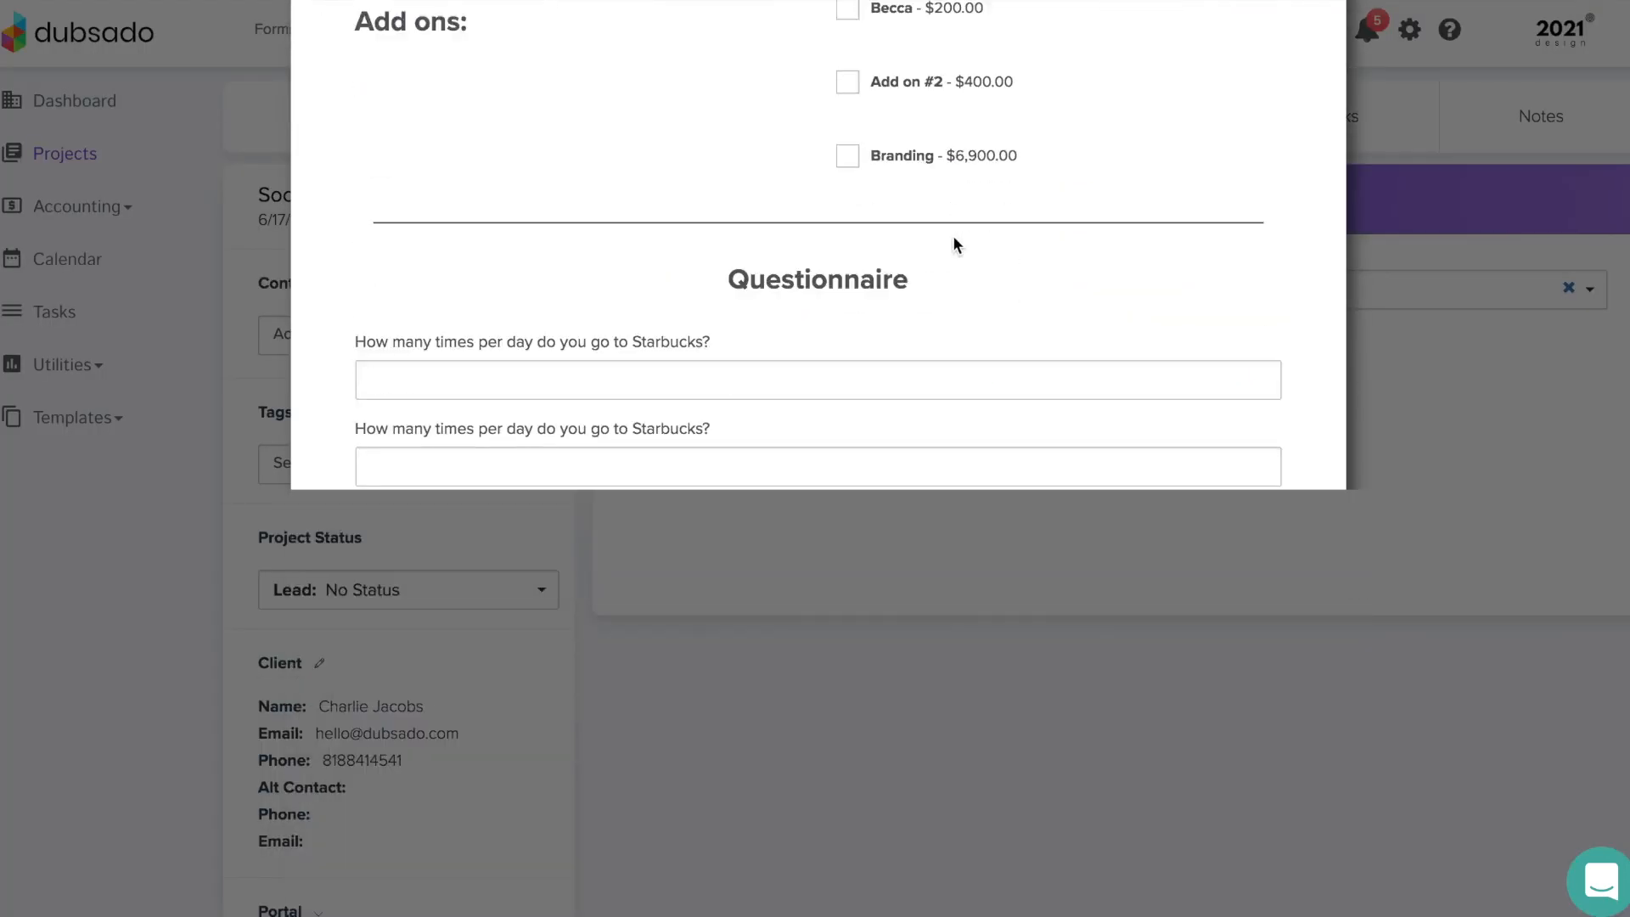
{"action": "scroll", "coordinate": [953, 246], "scroll_direction": "up", "scroll_amount": 5}
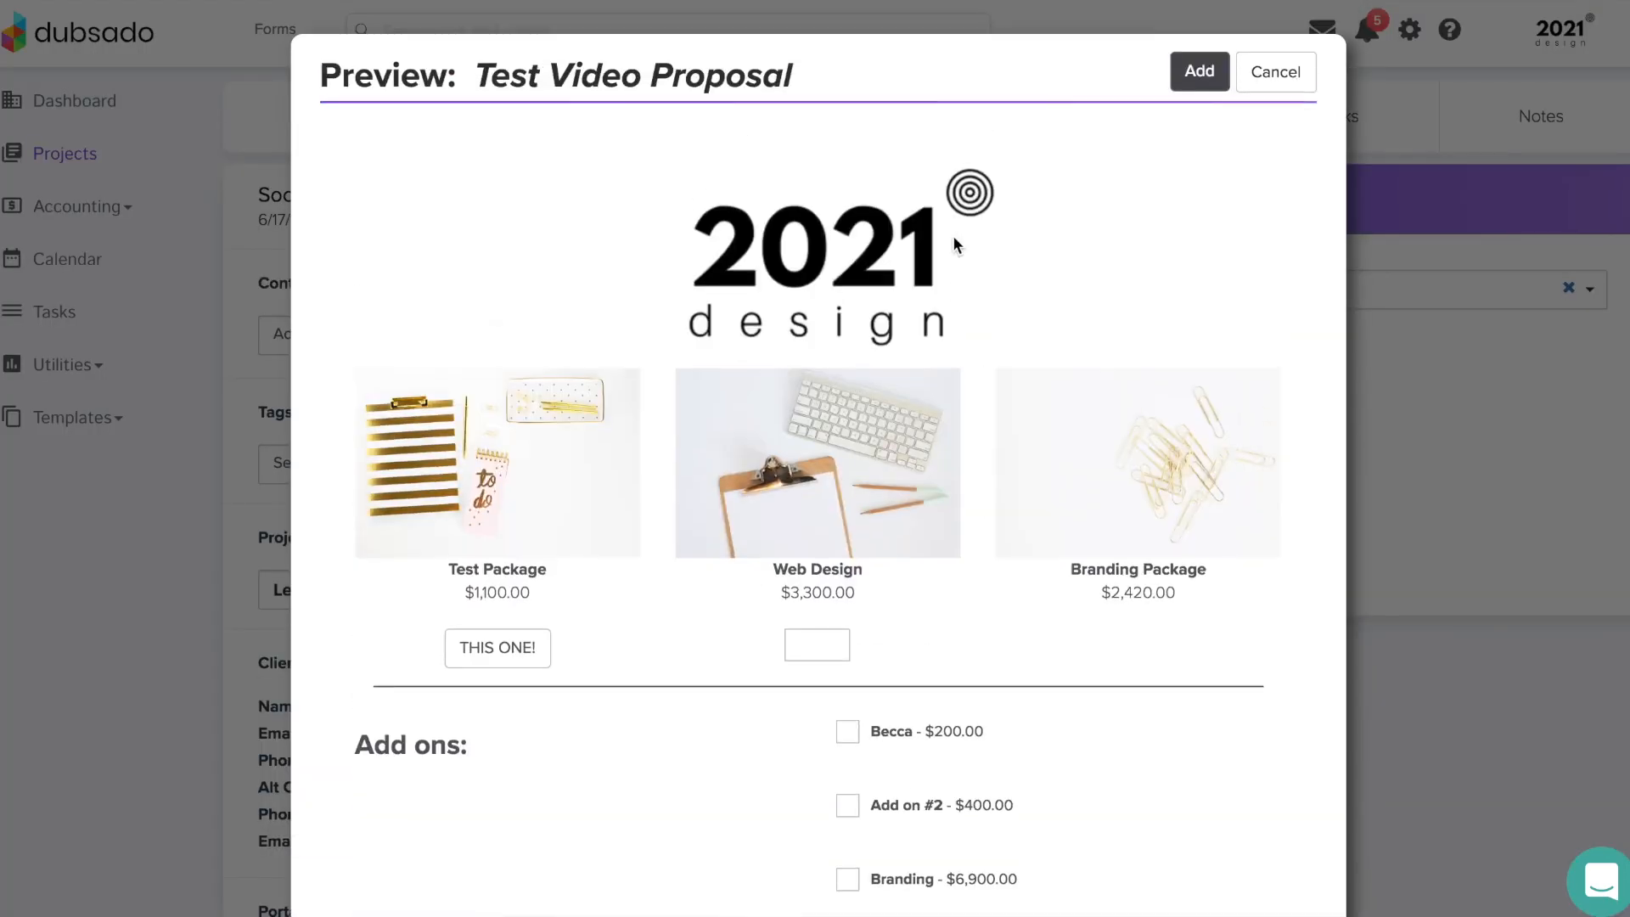
{"action": "left_click", "coordinate": [1190, 78]}
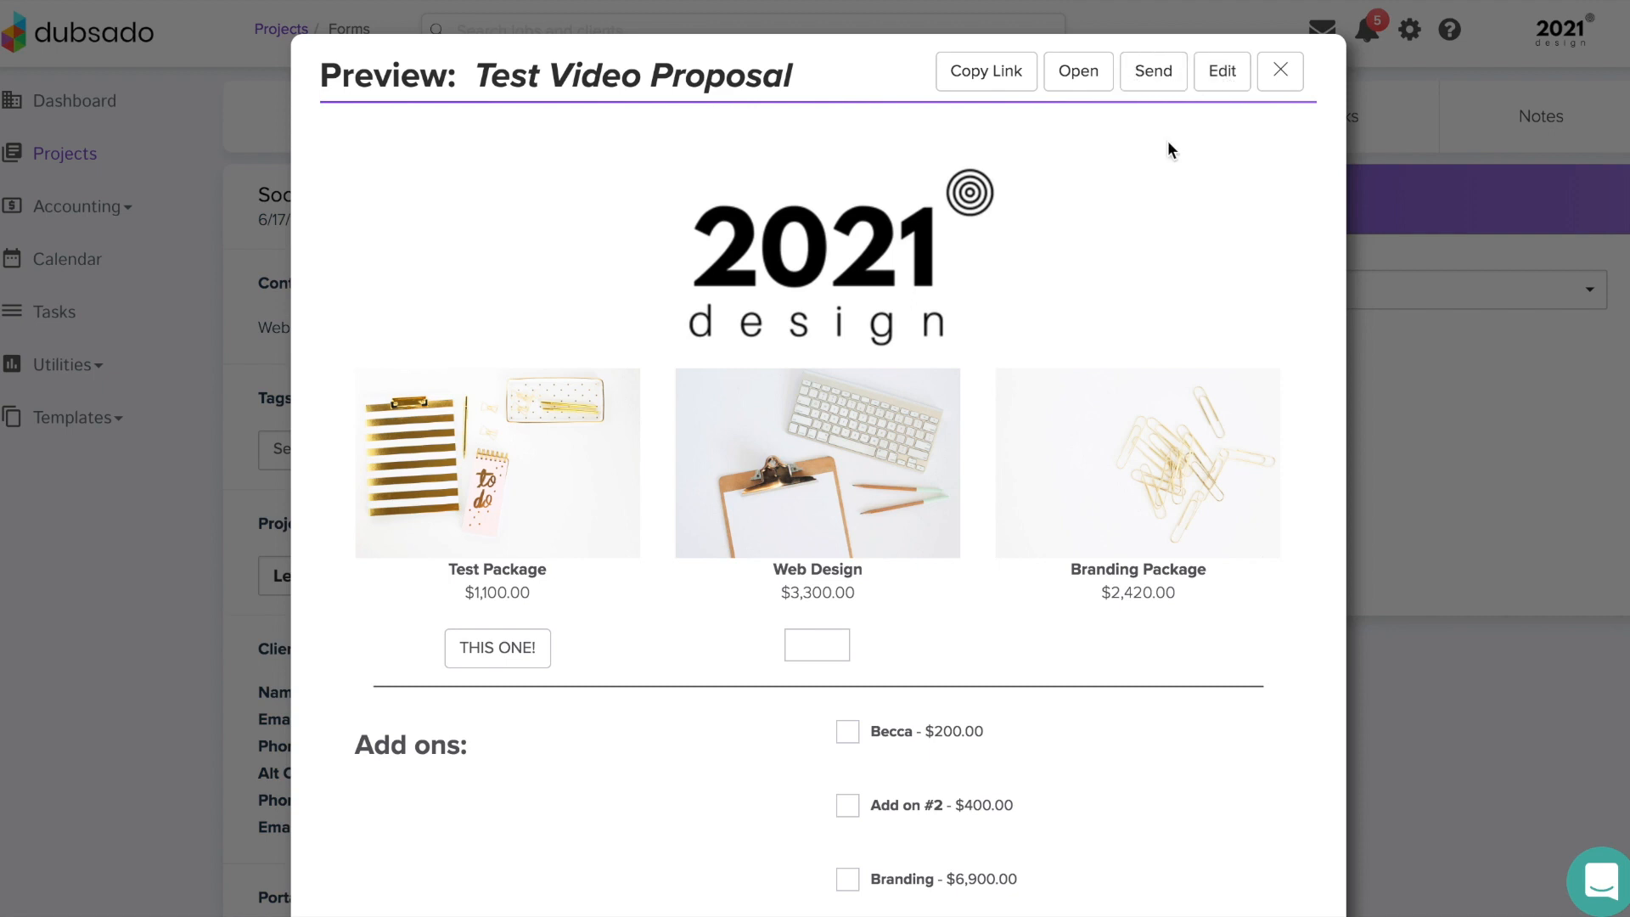
{"action": "left_click", "coordinate": [1279, 72]}
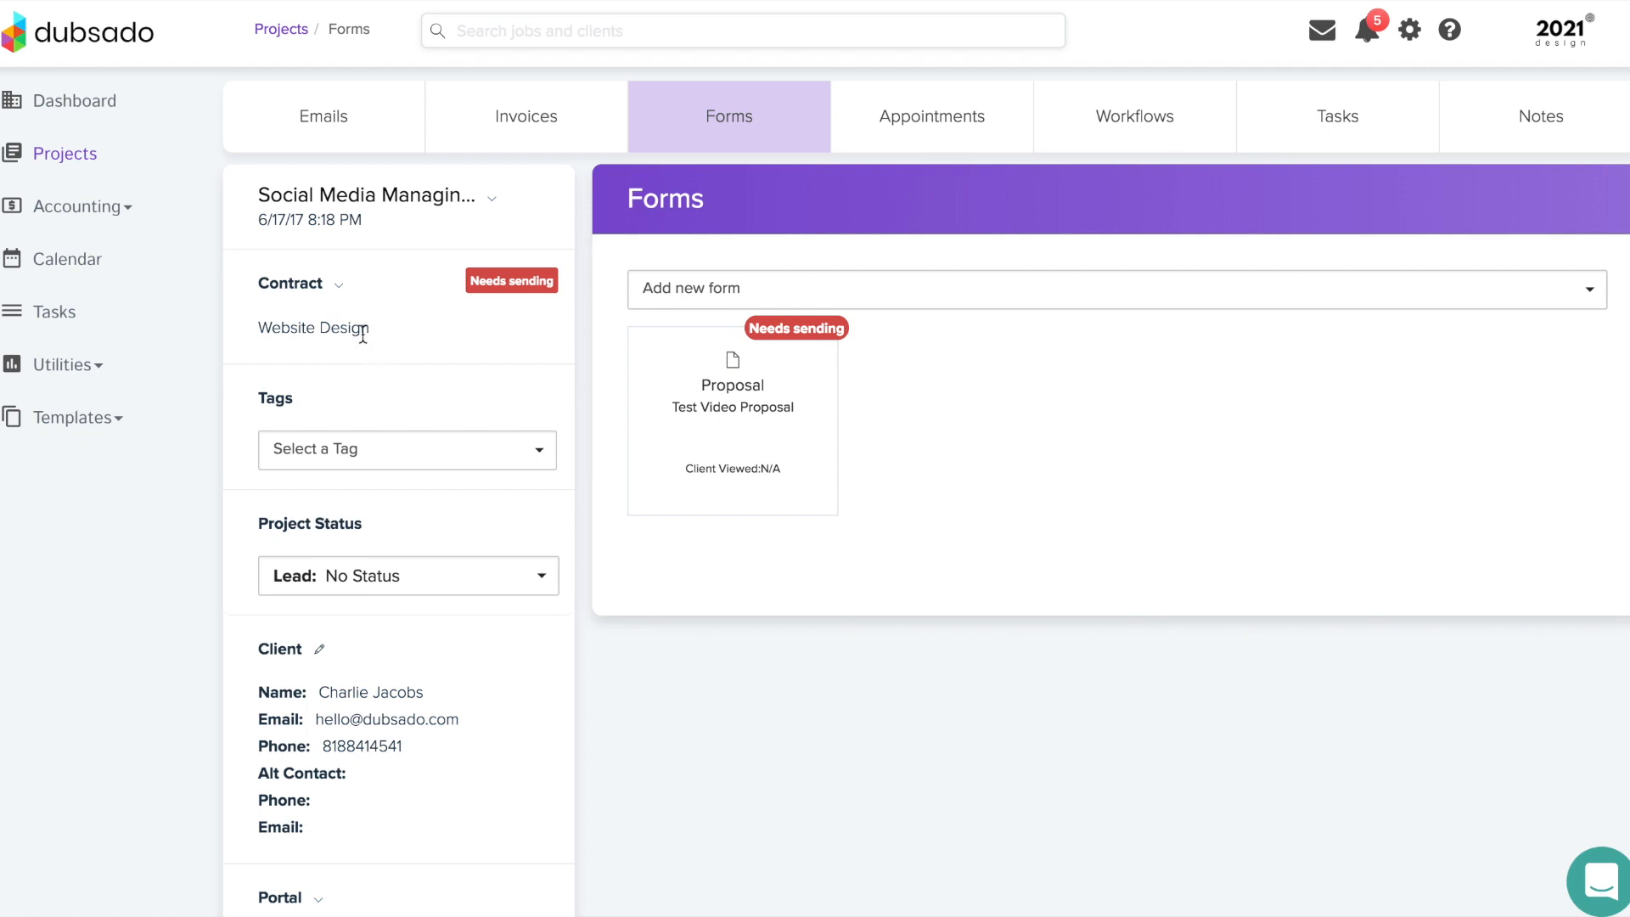
{"action": "left_click", "coordinate": [338, 286]}
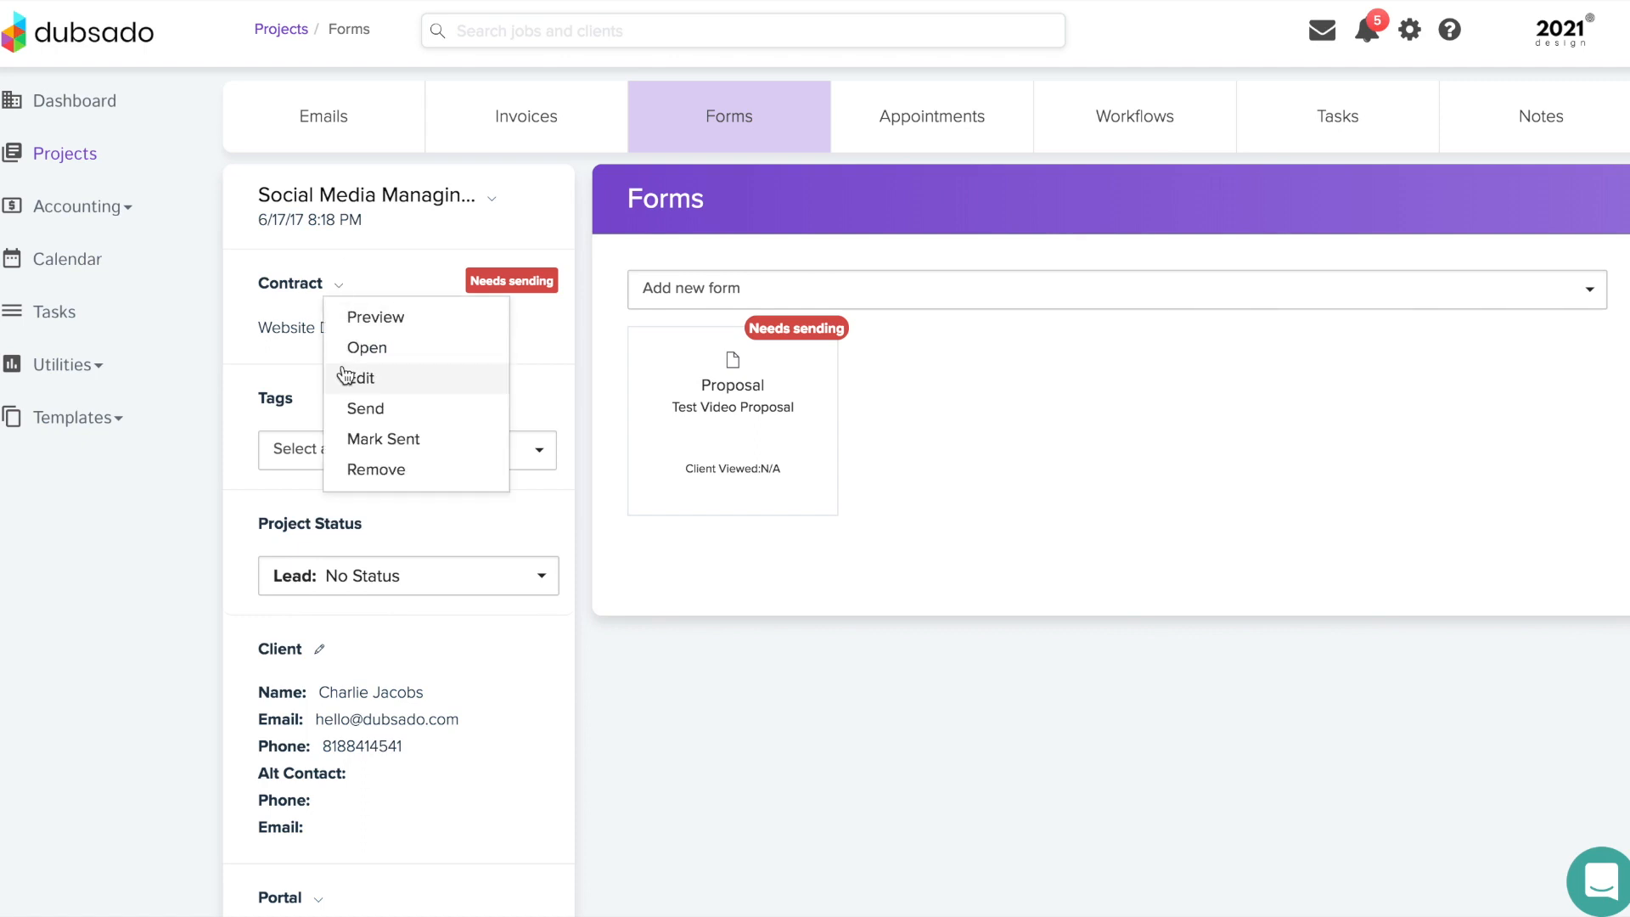
{"action": "left_click", "coordinate": [707, 542]}
- Open the Test Video Proposal in its client view and review the packages, add-ons and questionnaire
{"action": "mouse_move", "coordinate": [716, 451]}
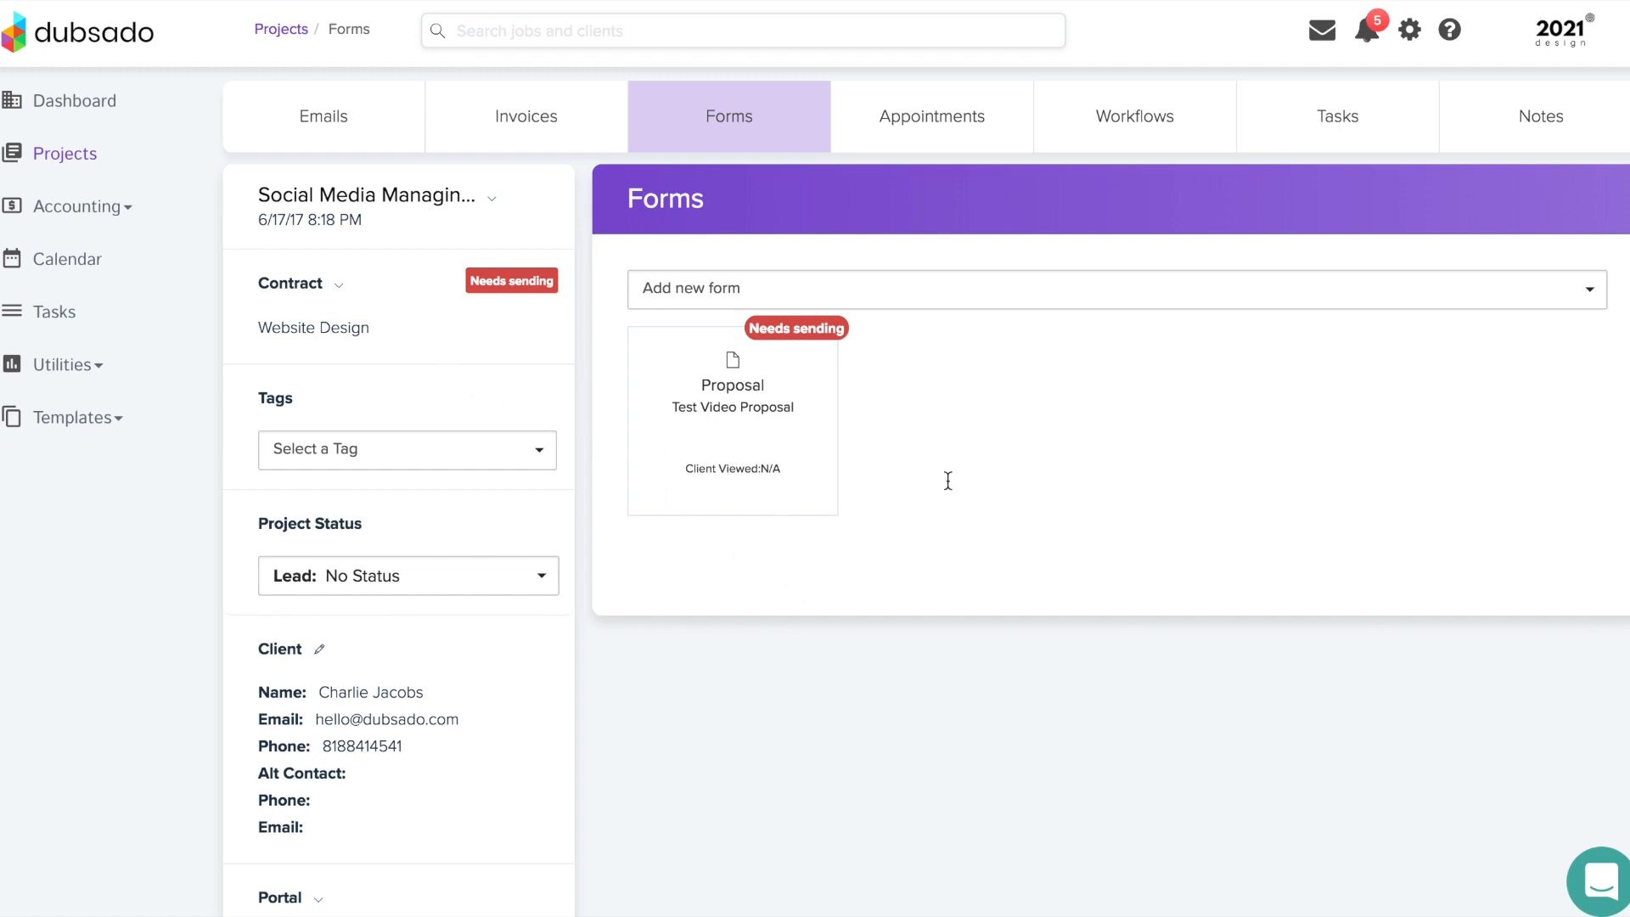
{"action": "left_click", "coordinate": [721, 453]}
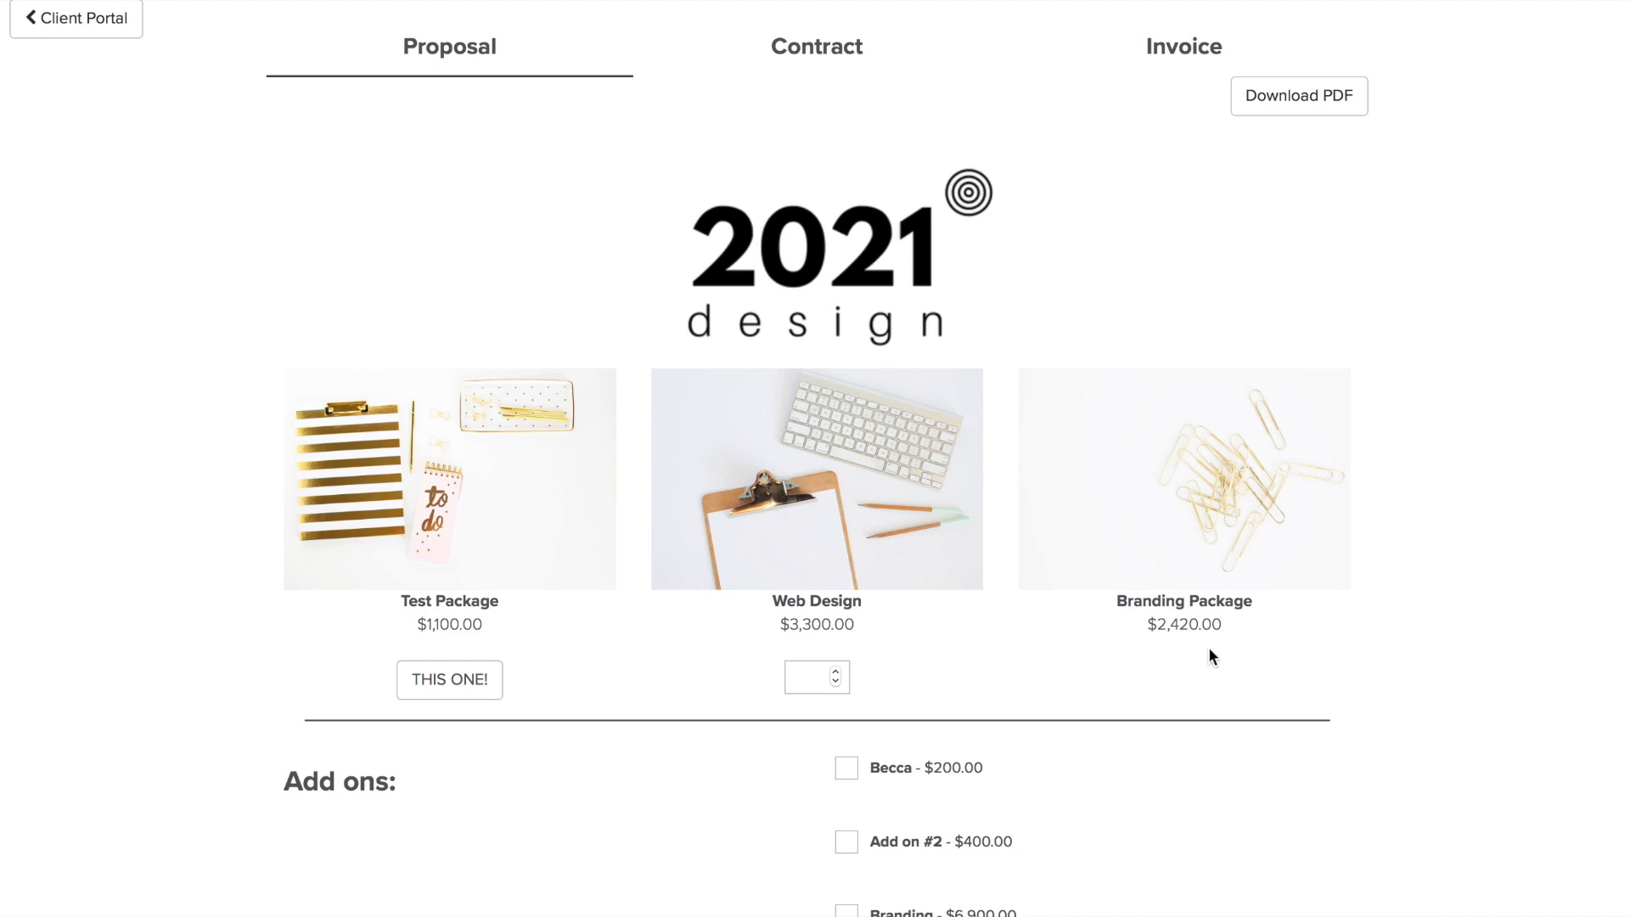
{"action": "scroll", "coordinate": [1208, 647], "scroll_direction": "down", "scroll_amount": 10}
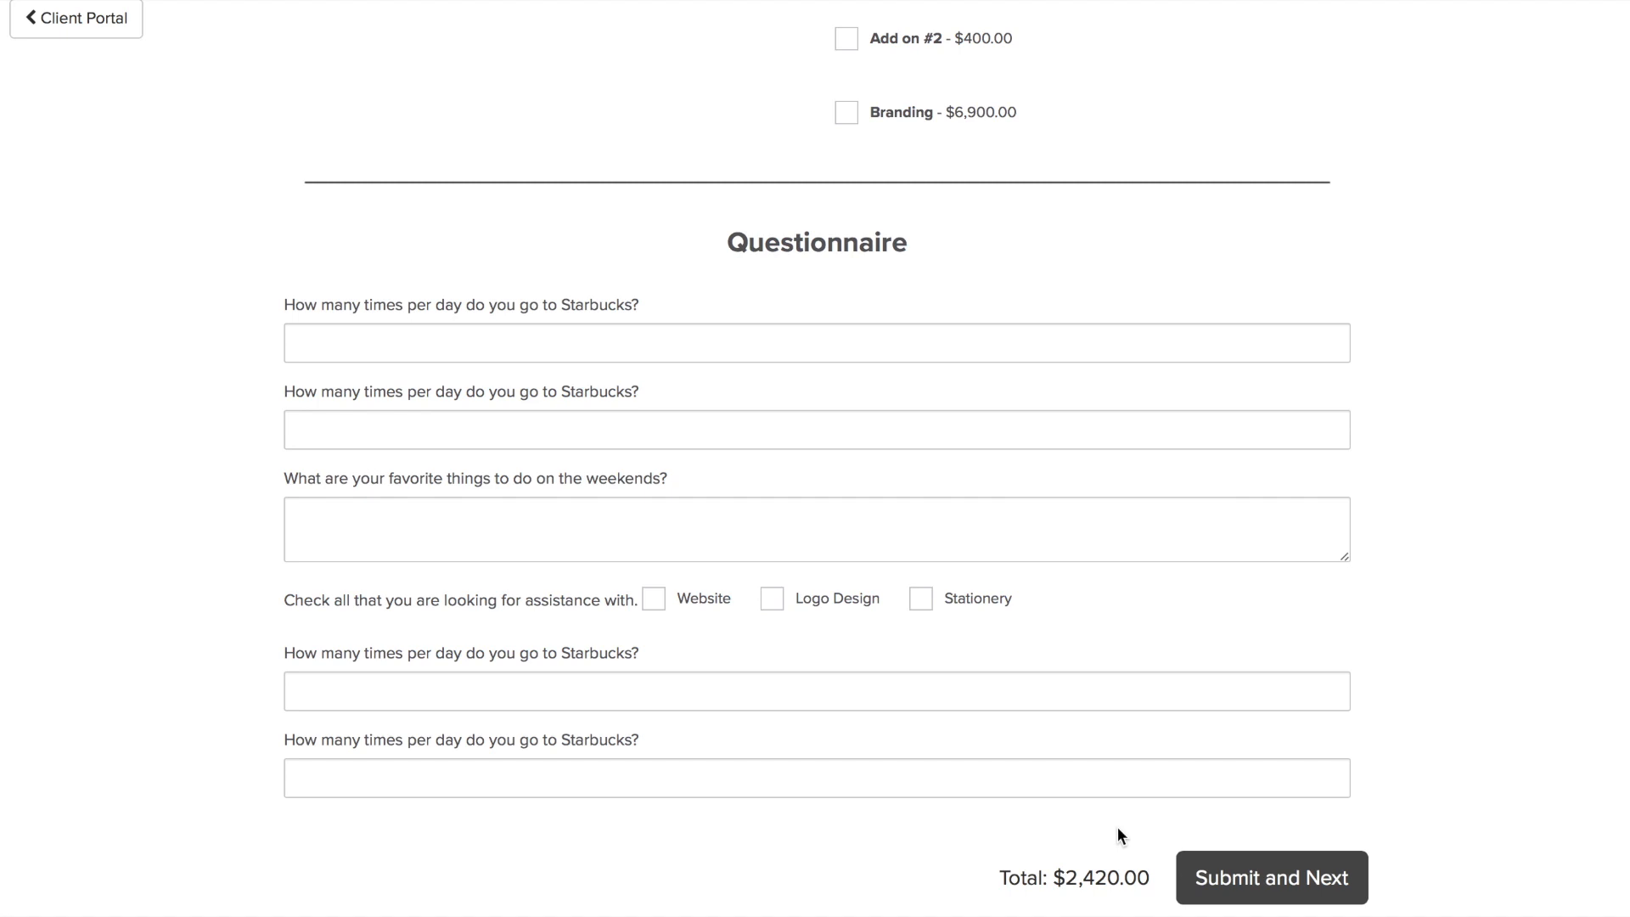
{"action": "scroll", "coordinate": [1117, 828], "scroll_direction": "up", "scroll_amount": 10}
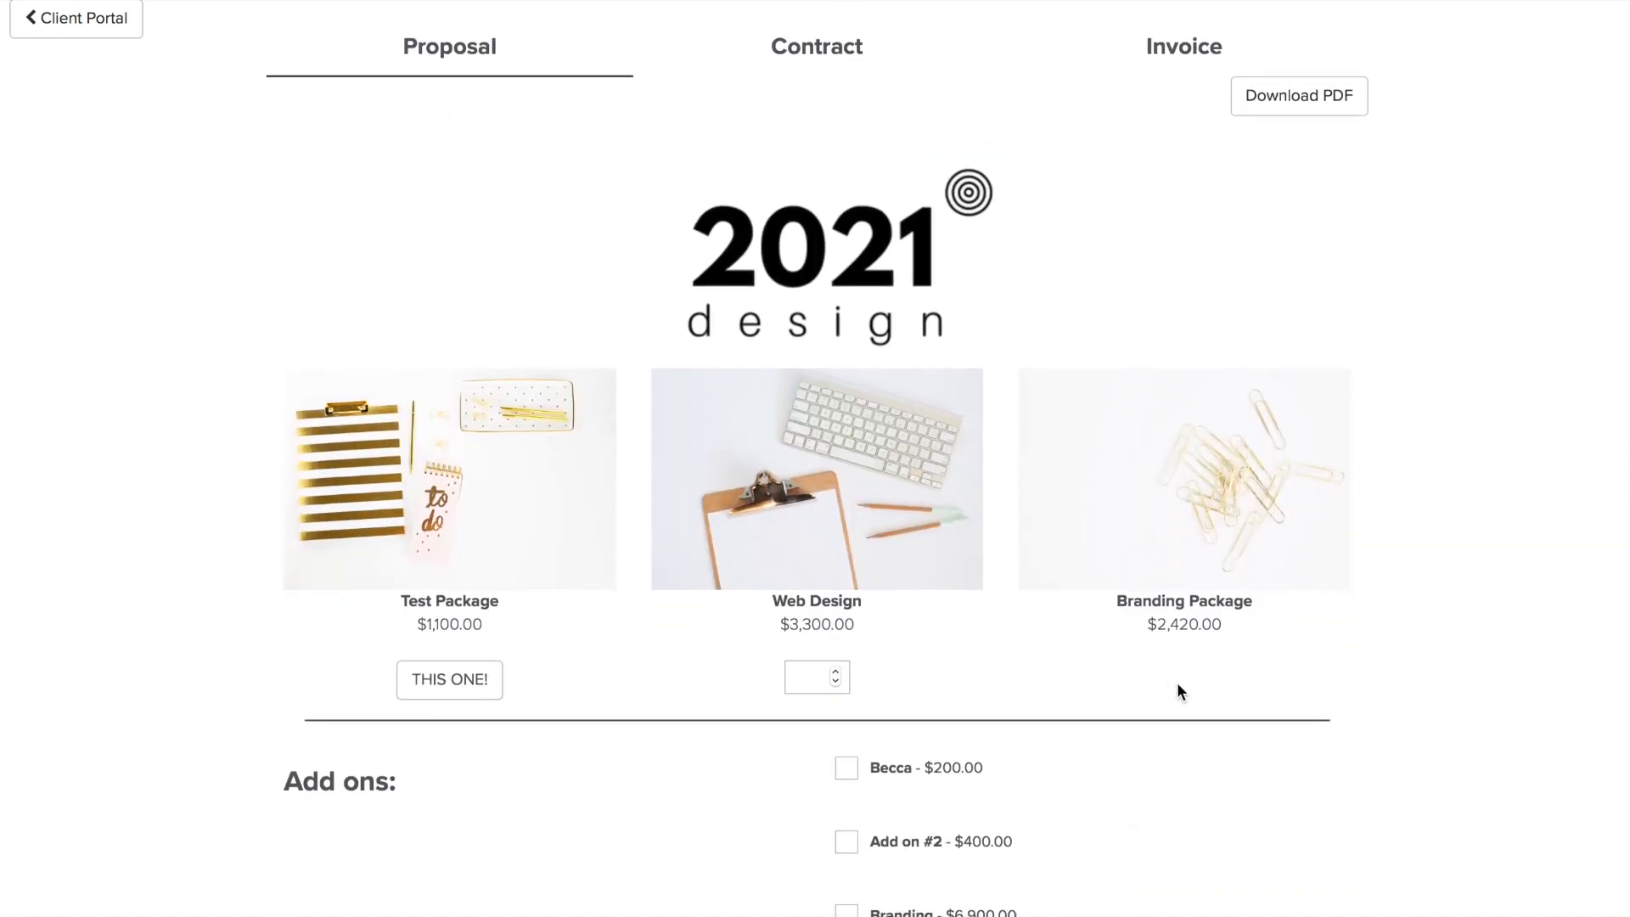
- Set the Web Design quantity to 7, choose the Test Package, and select the $200.00 add-on and Add on #2
{"action": "left_click", "coordinate": [836, 672]}
{"action": "left_click", "coordinate": [836, 671]}
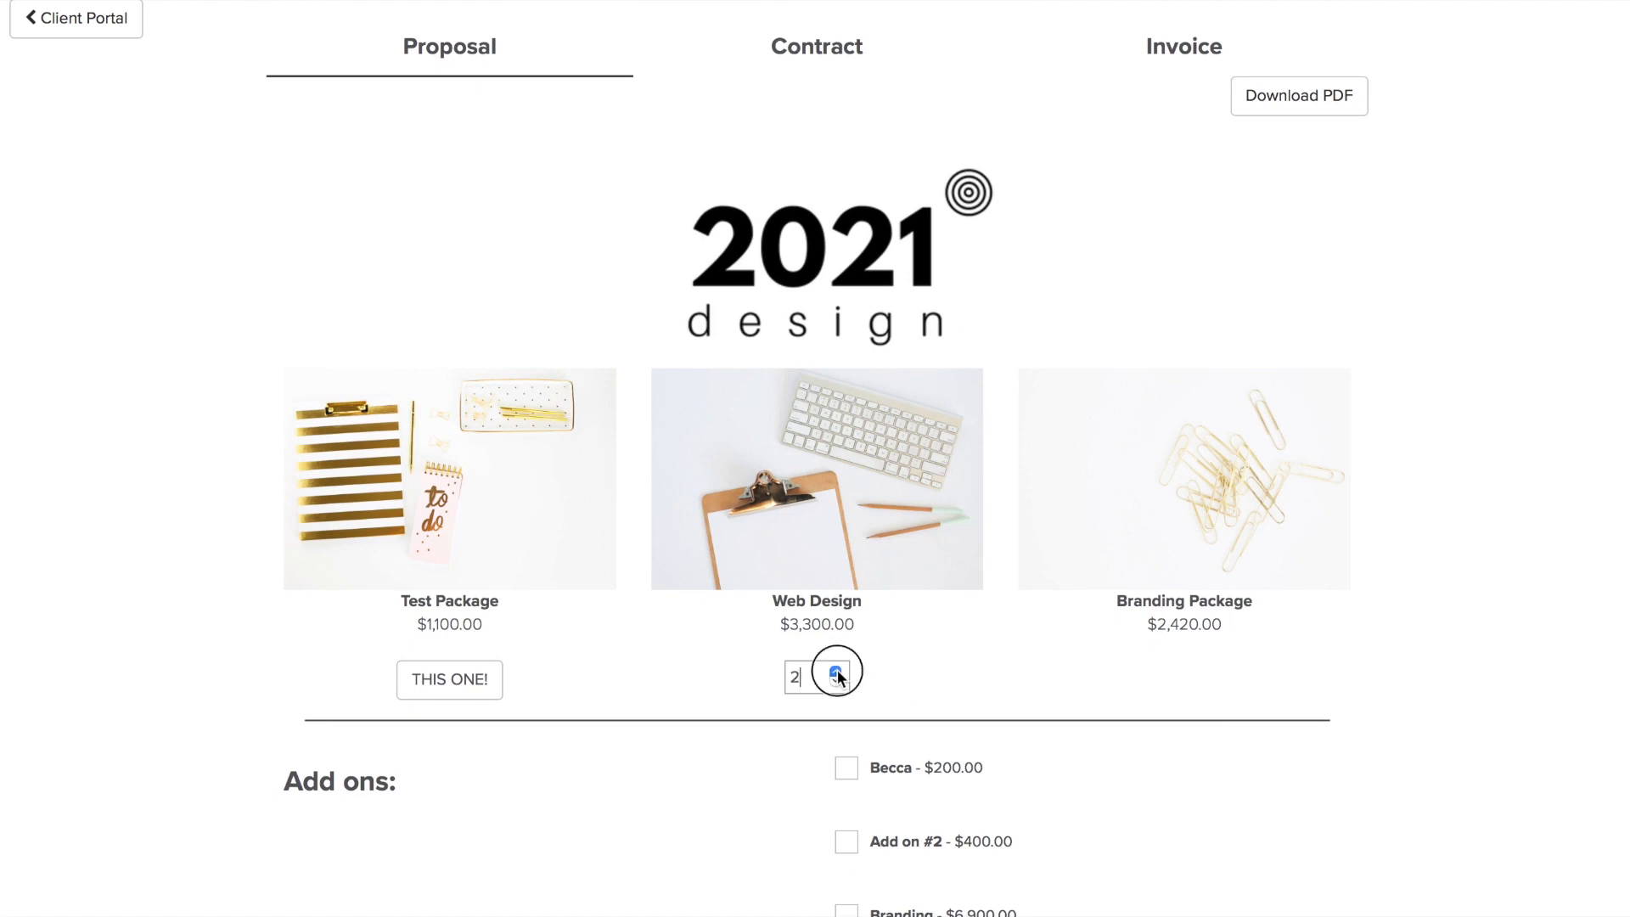
{"action": "key", "text": "BackSpace"}
{"action": "type", "text": "7"}
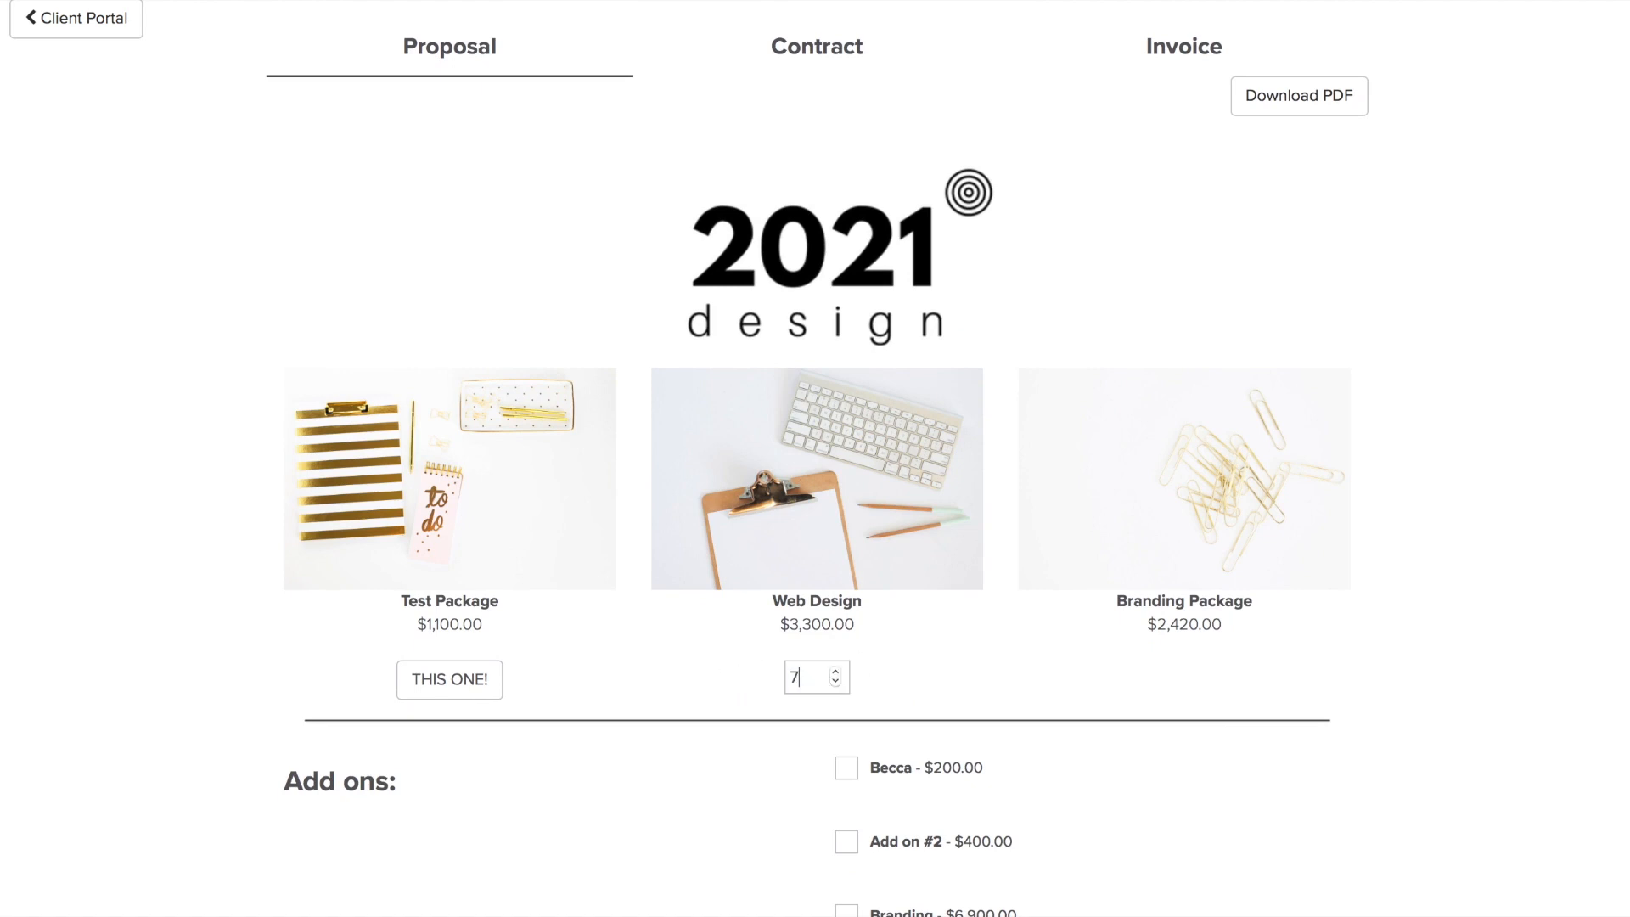
{"action": "left_click", "coordinate": [475, 691]}
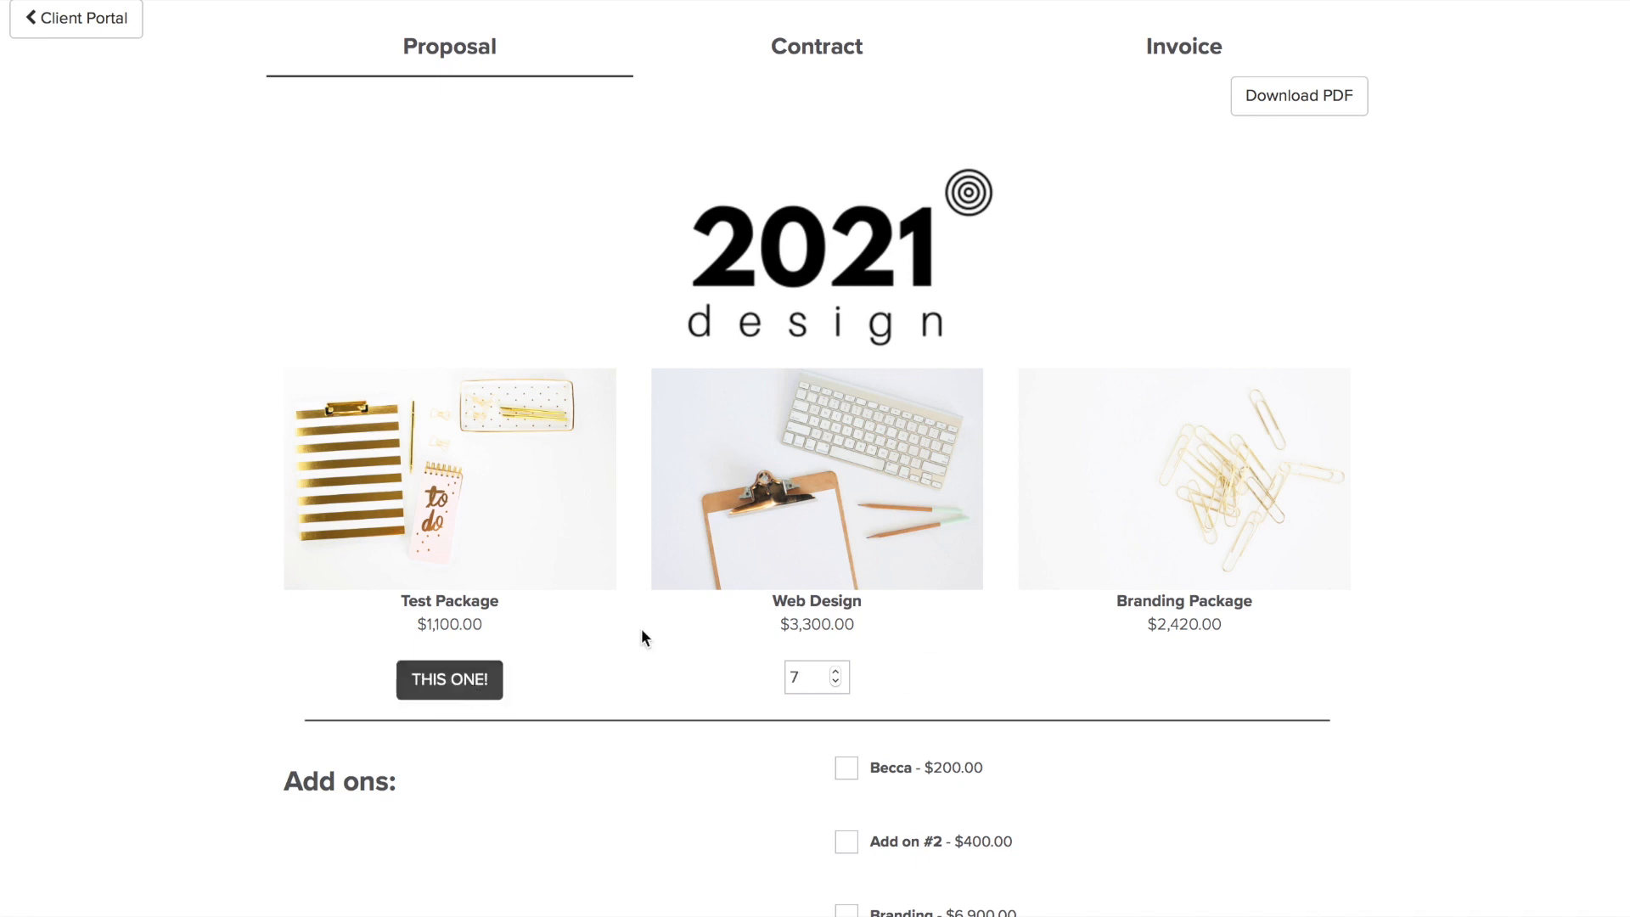
{"action": "scroll", "coordinate": [908, 709], "scroll_direction": "down", "scroll_amount": 3}
{"action": "left_click", "coordinate": [883, 482]}
{"action": "left_click", "coordinate": [847, 553]}
- Answer the first three questions with "5 times", "1 time" and "test", and select Website as the assistance needed
{"action": "scroll", "coordinate": [1224, 423], "scroll_direction": "down", "scroll_amount": 3}
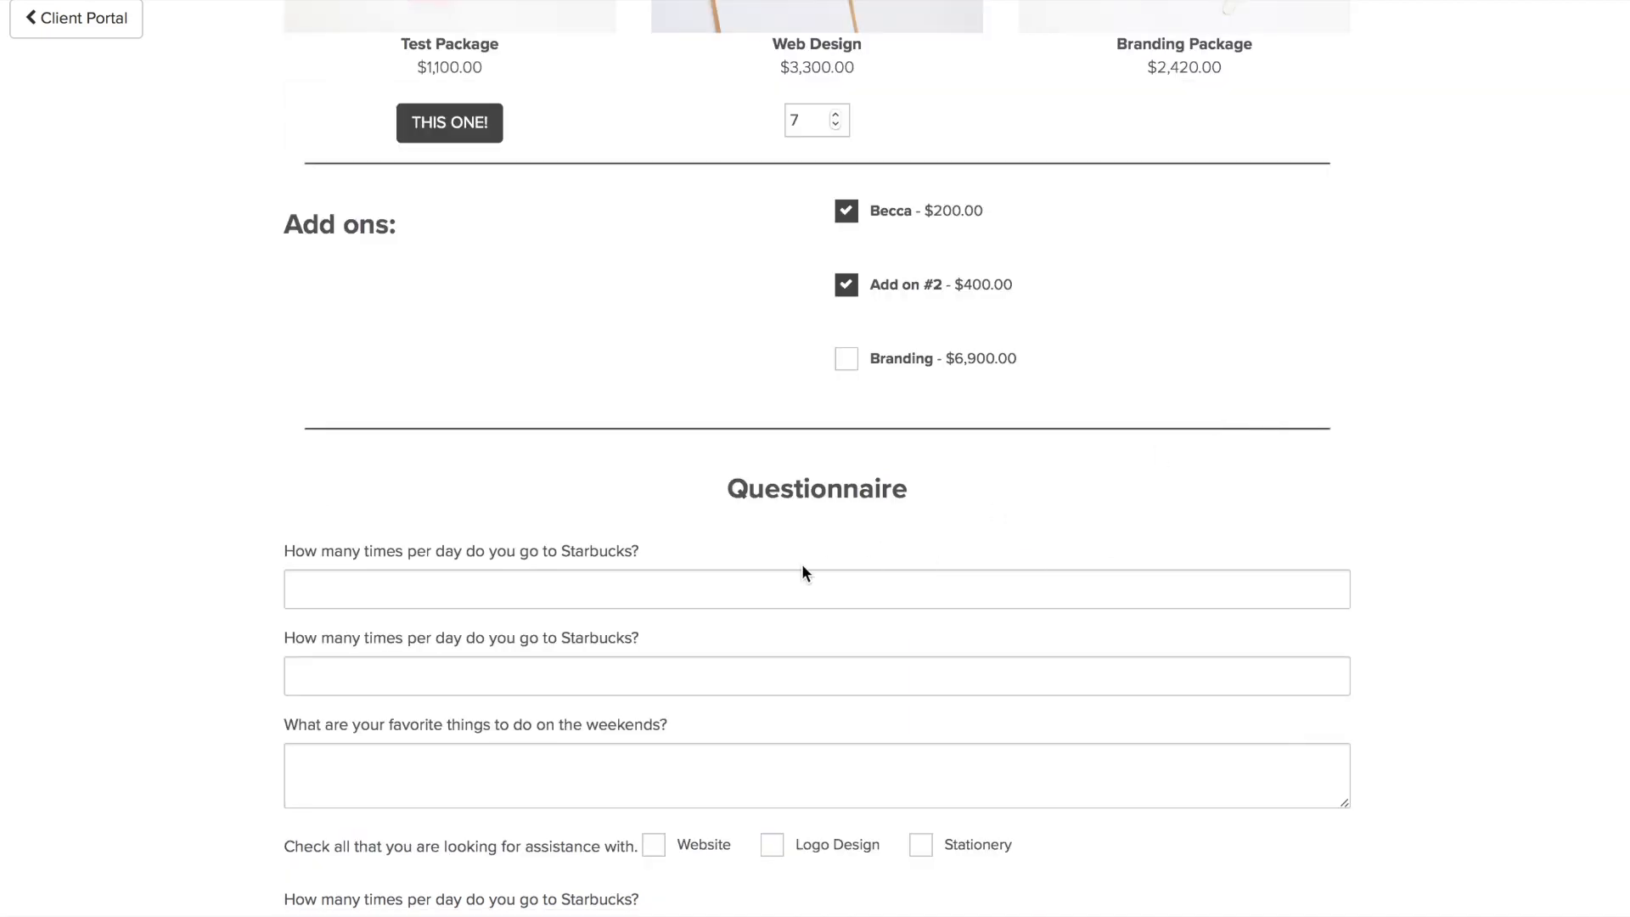
{"action": "left_click", "coordinate": [772, 590]}
{"action": "left_click", "coordinate": [594, 677]}
{"action": "left_click", "coordinate": [544, 677]}
{"action": "left_click", "coordinate": [520, 737]}
{"action": "left_click", "coordinate": [509, 762]}
{"action": "type", "text": "test"}
{"action": "left_click", "coordinate": [702, 843]}
{"action": "scroll", "coordinate": [1151, 603], "scroll_direction": "down", "scroll_amount": 3}
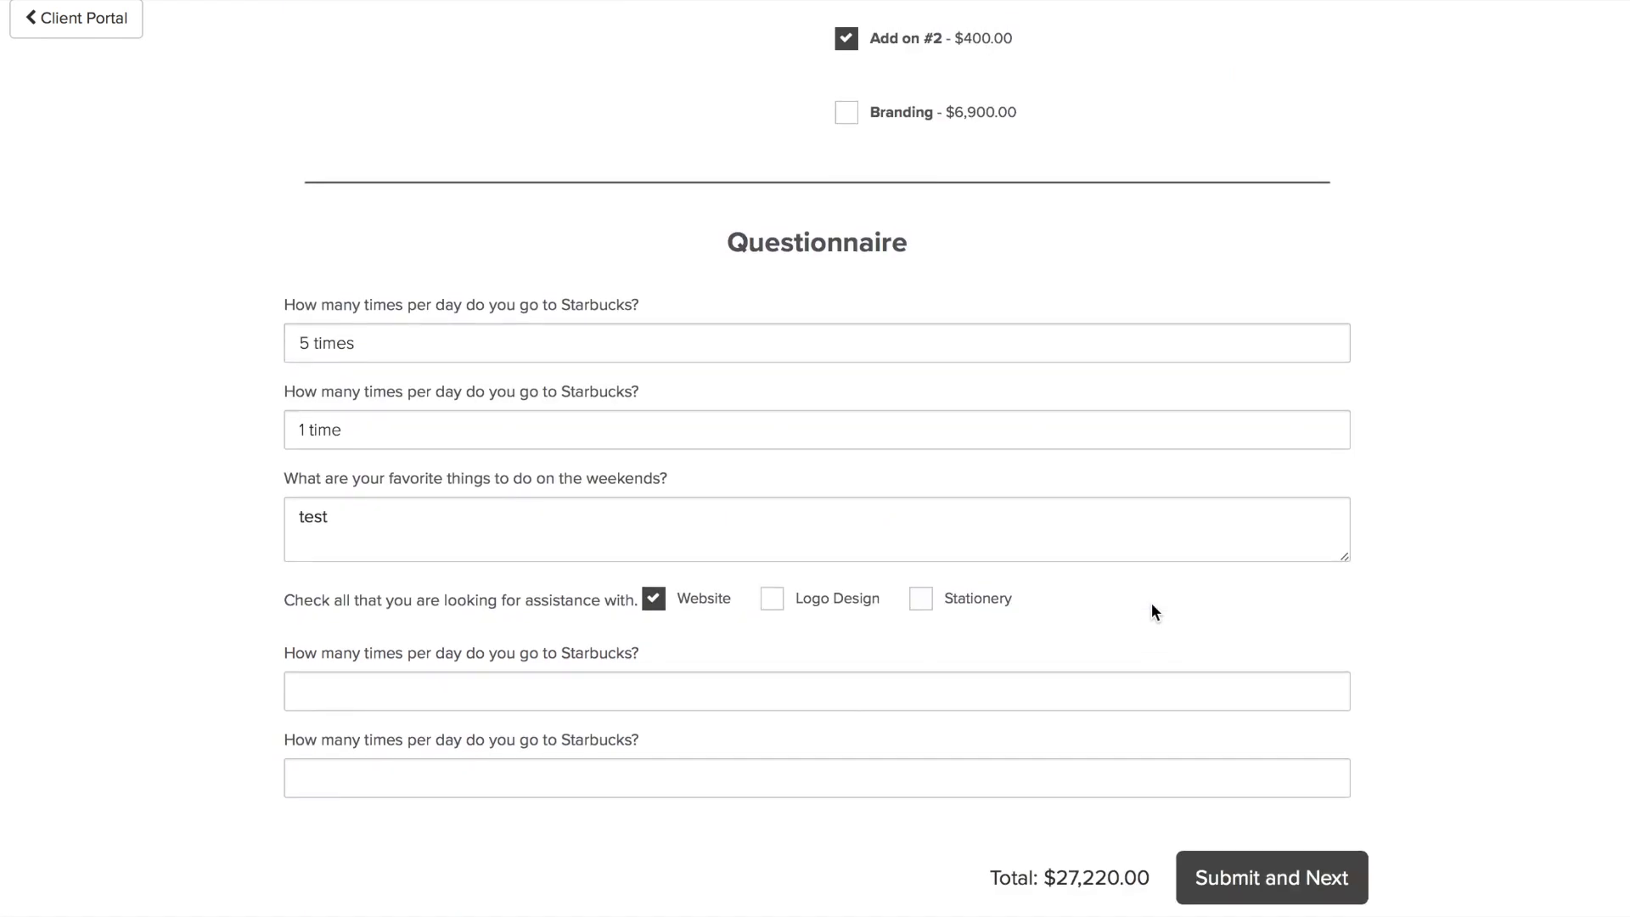
- Answer the last two Starbucks questions and submit the proposal to proceed to the contract
{"action": "left_click", "coordinate": [715, 694]}
{"action": "left_click", "coordinate": [680, 782]}
{"action": "left_click", "coordinate": [679, 777]}
{"action": "left_click", "coordinate": [679, 838]}
{"action": "left_click", "coordinate": [1553, 608]}
{"action": "left_click", "coordinate": [1237, 880]}
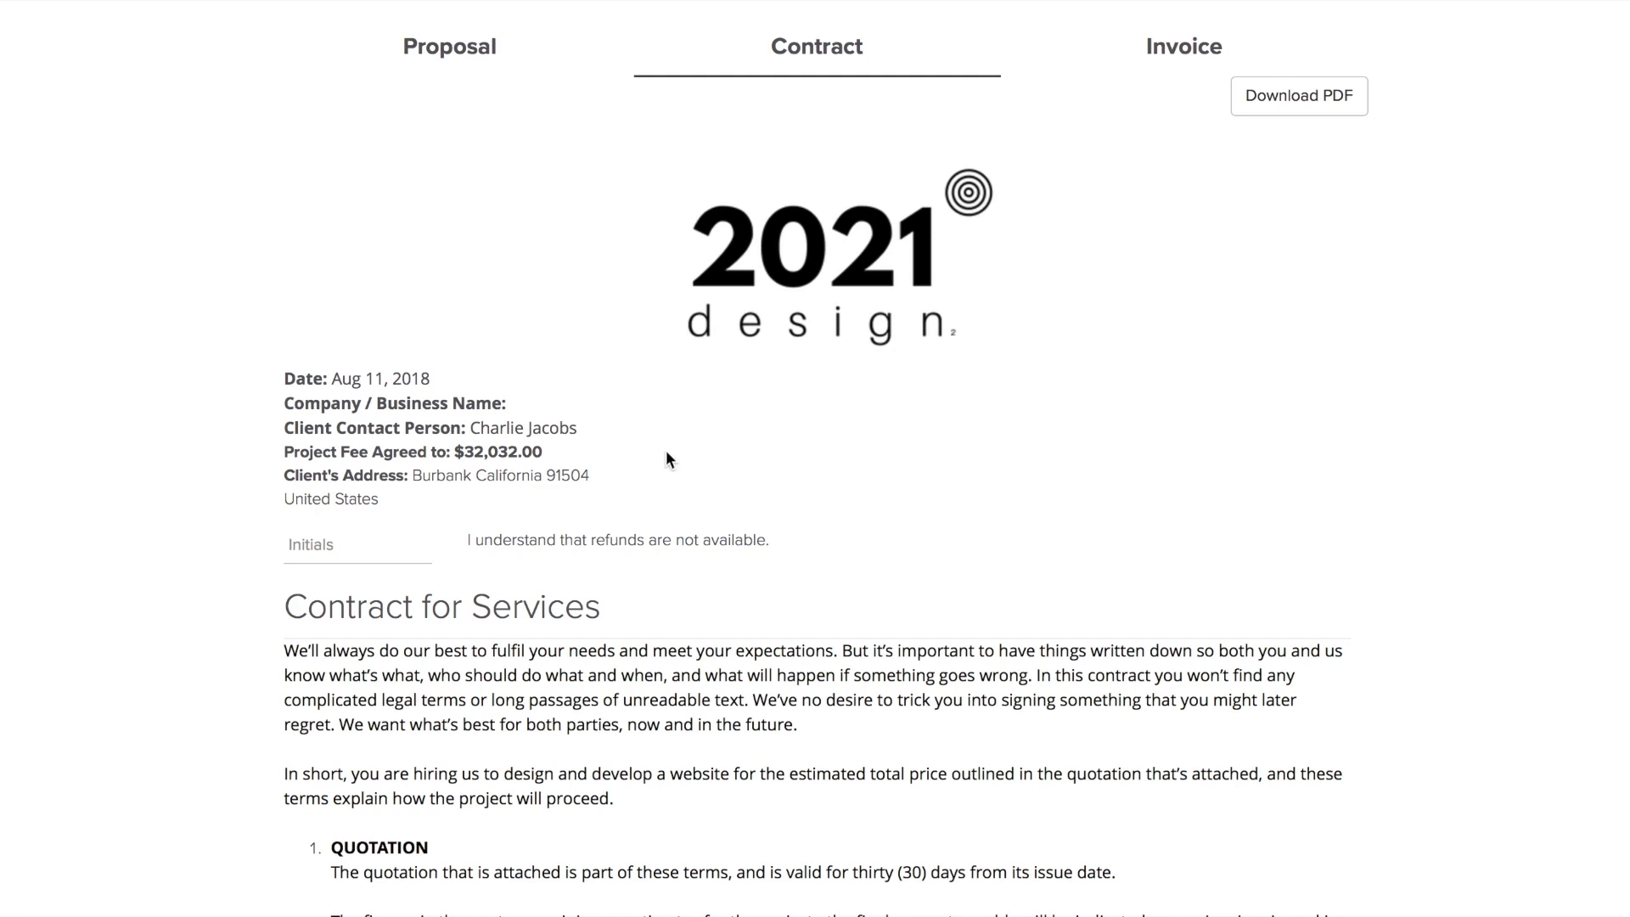
- Examine the date, client contact and agreed project fee filled into the contract's header
{"action": "left_click", "coordinate": [332, 381]}
{"action": "left_click_drag", "start_coordinate": [332, 381], "coordinate": [580, 424]}
{"action": "left_click_drag", "start_coordinate": [456, 451], "coordinate": [554, 450]}
{"action": "left_click", "coordinate": [475, 52]}
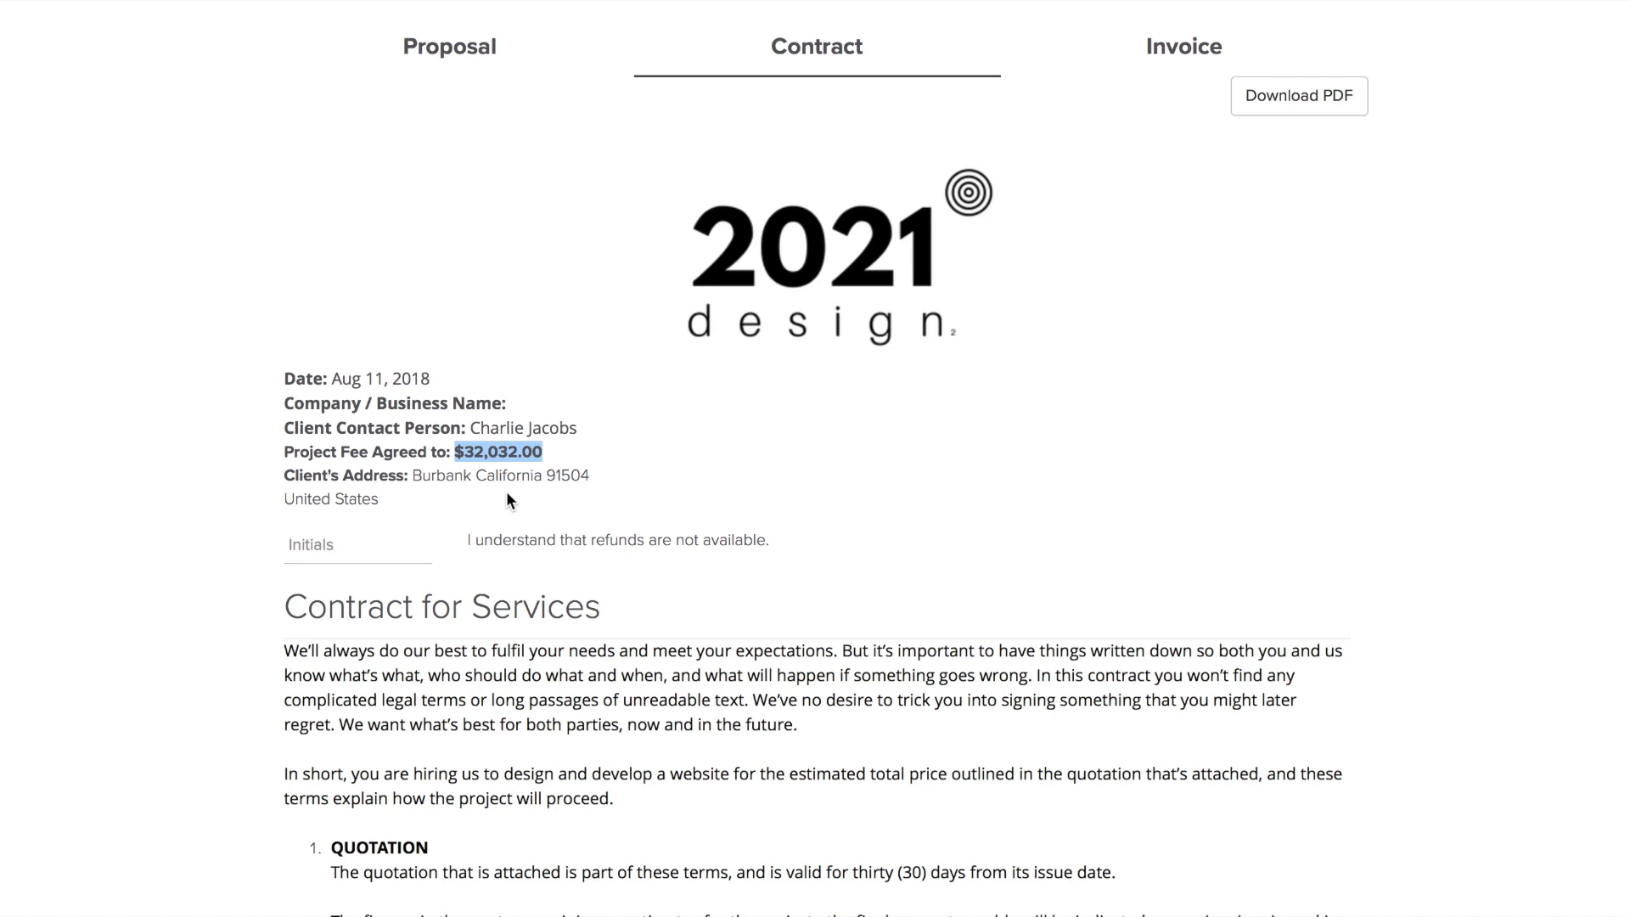
- Initial the refunds clause and agree to the contract as the client, with "test" as first name, last name and signature
{"action": "left_click", "coordinate": [378, 544]}
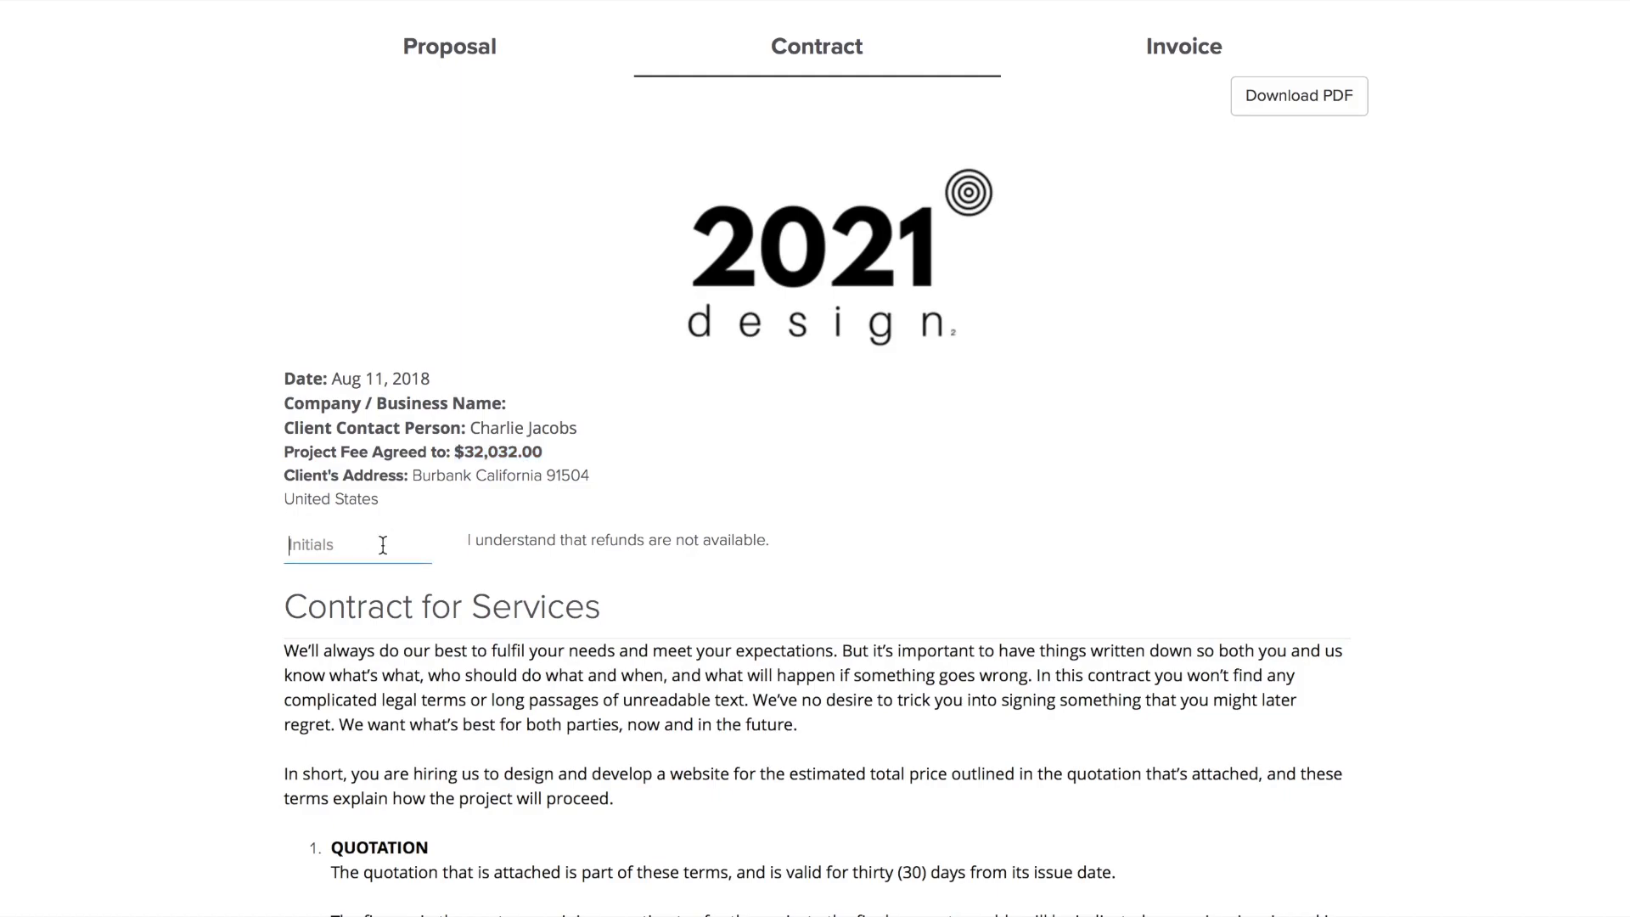
{"action": "type", "text": "rs"}
{"action": "scroll", "coordinate": [665, 521], "scroll_direction": "down", "scroll_amount": 20}
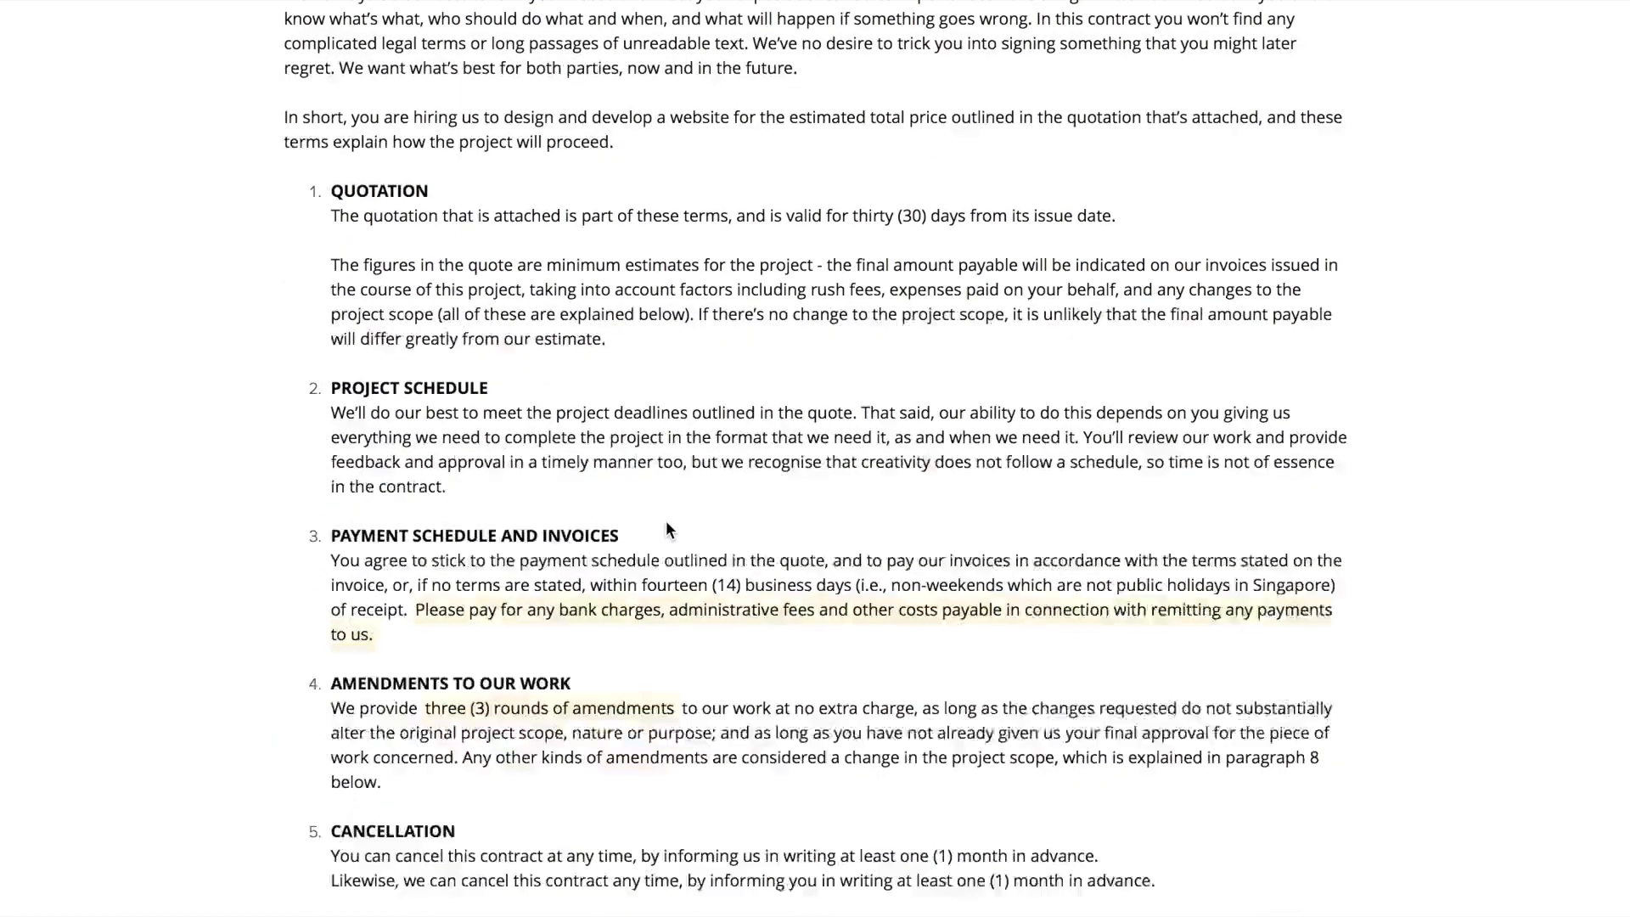
{"action": "left_click", "coordinate": [322, 490]}
{"action": "type", "text": "test"}
{"action": "left_click", "coordinate": [687, 491]}
{"action": "type", "text": "test"}
{"action": "left_click", "coordinate": [1325, 490]}
{"action": "left_click", "coordinate": [1161, 624]}
{"action": "left_click", "coordinate": [730, 564]}
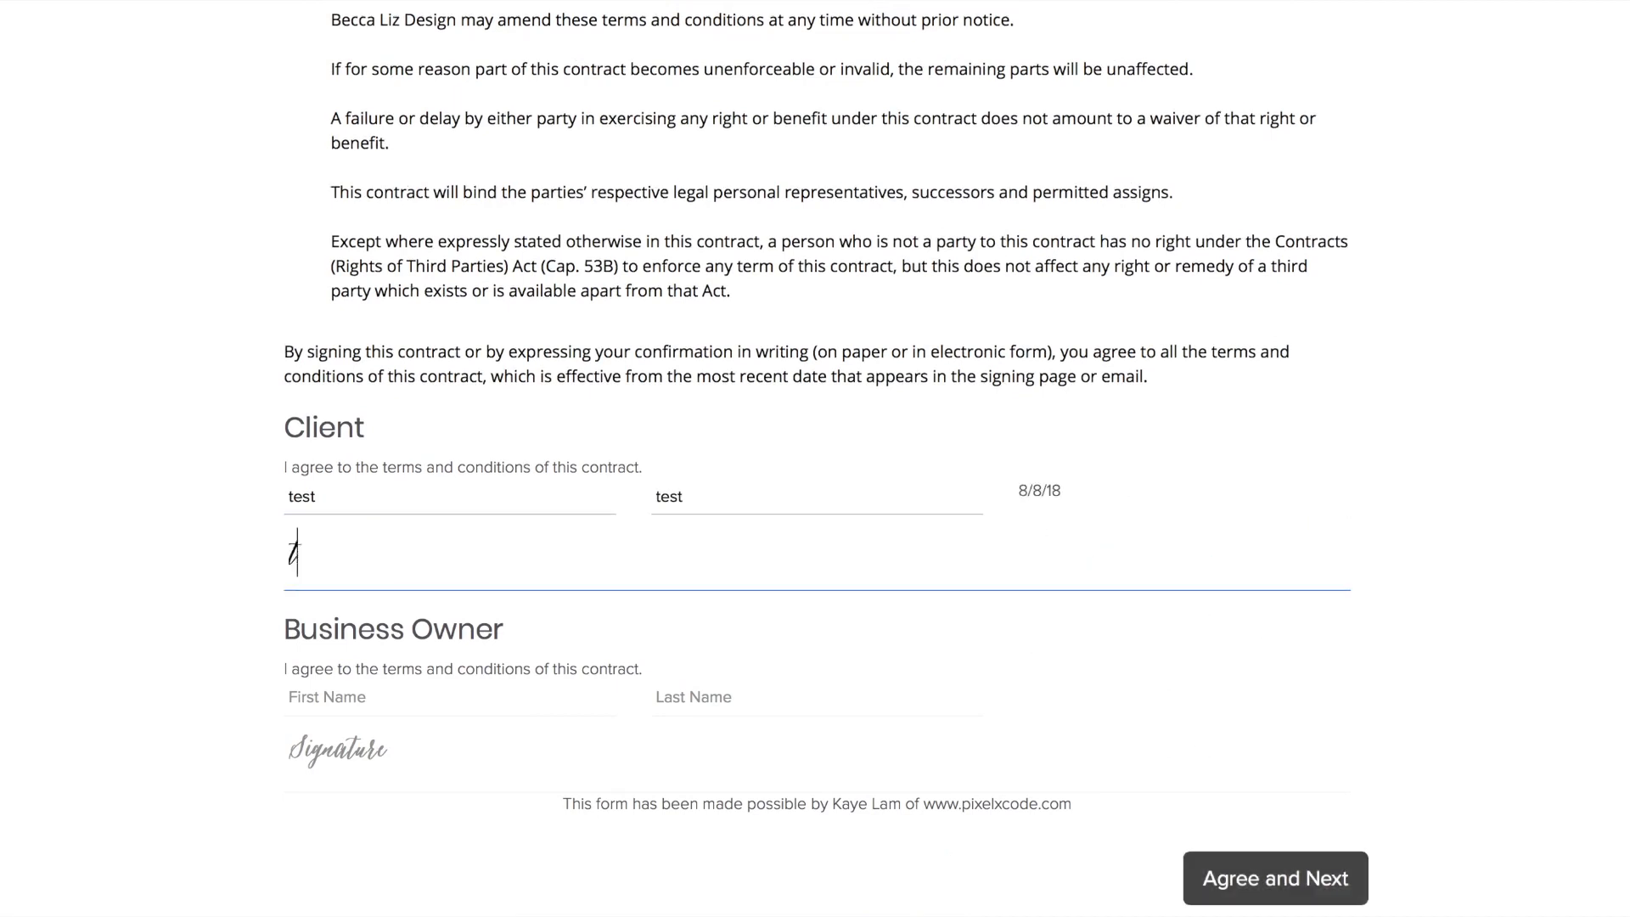
{"action": "left_click", "coordinate": [1293, 883]}
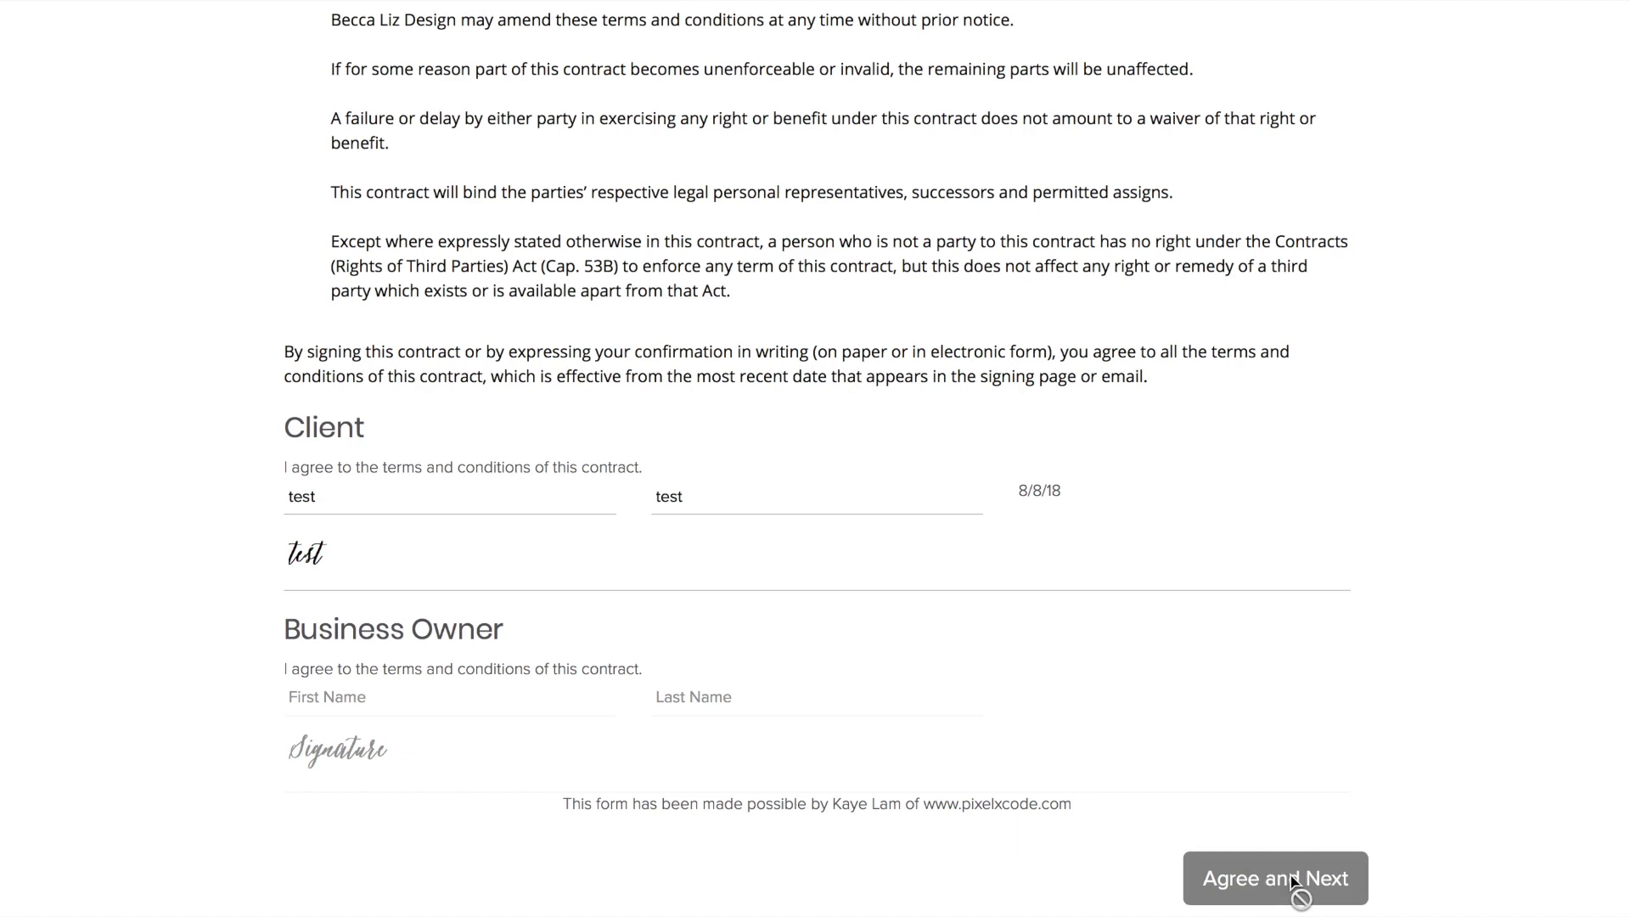
- Review the invoice's line items and payment schedule, and open payment for the first installment
{"action": "scroll", "coordinate": [1386, 329], "scroll_direction": "down", "scroll_amount": 7}
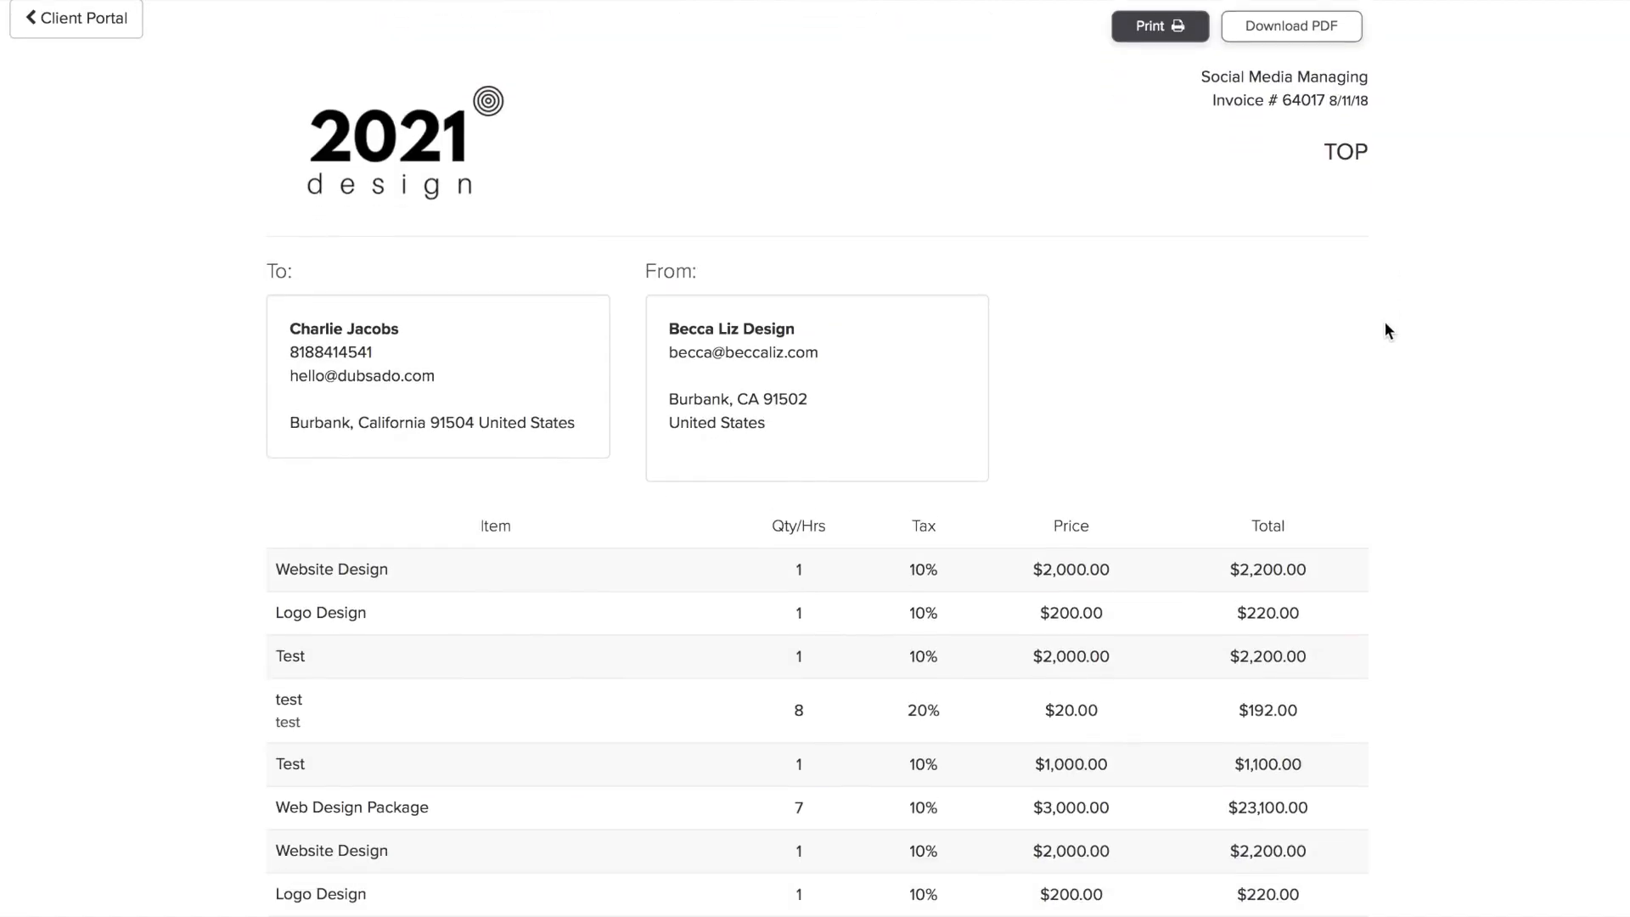
{"action": "scroll", "coordinate": [1385, 329], "scroll_direction": "down", "scroll_amount": 1}
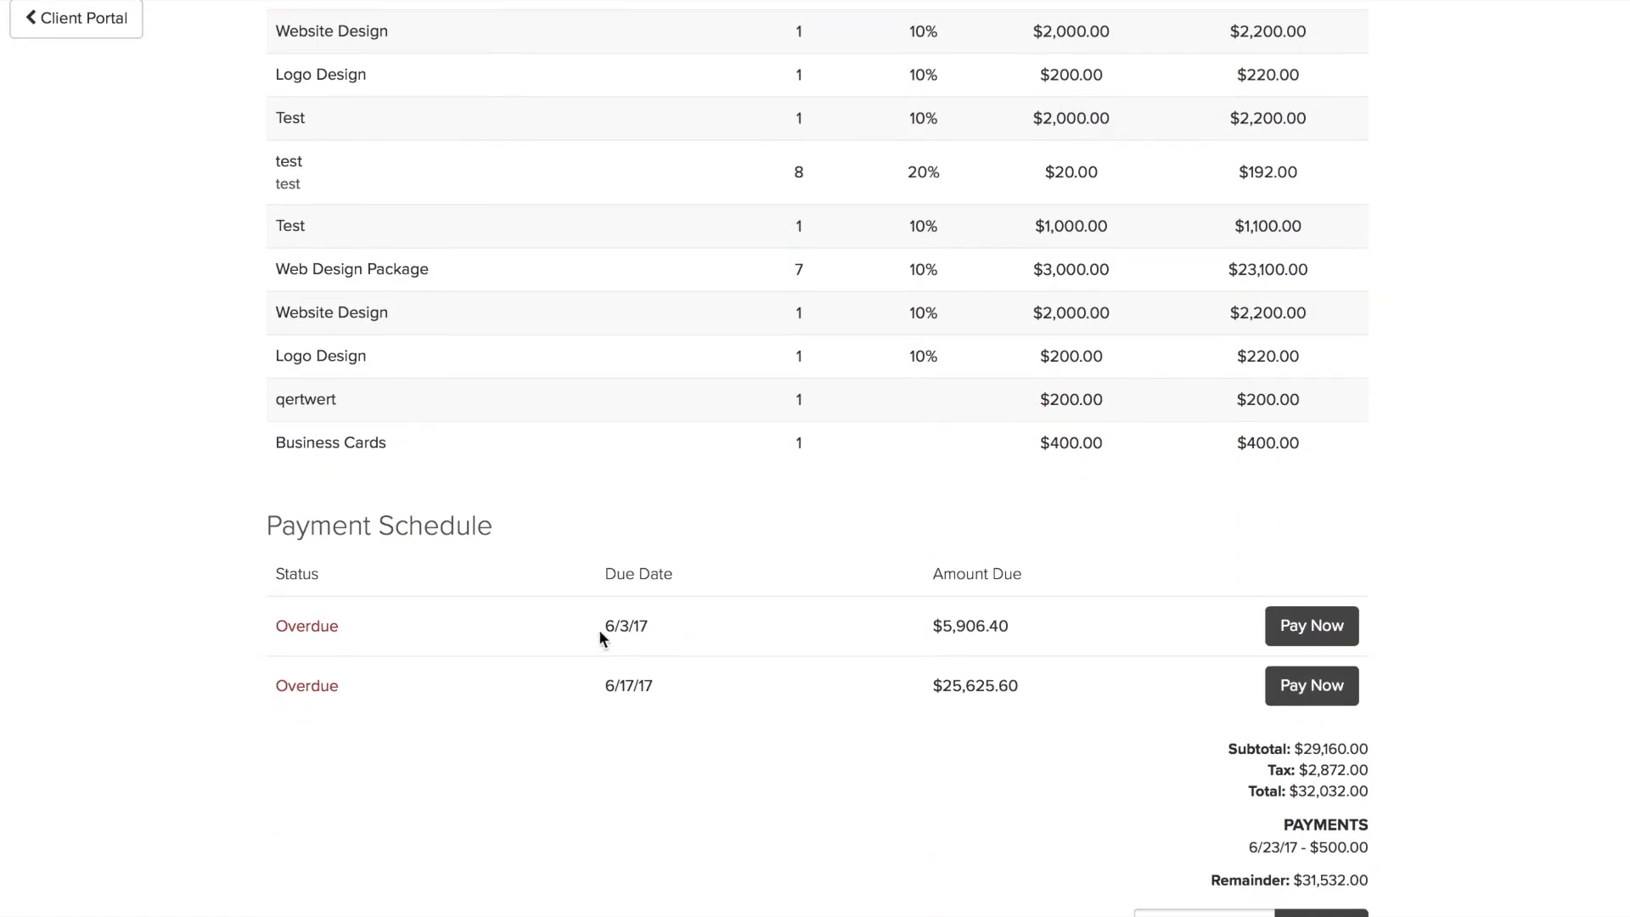
{"action": "scroll", "coordinate": [926, 625], "scroll_direction": "up", "scroll_amount": 3}
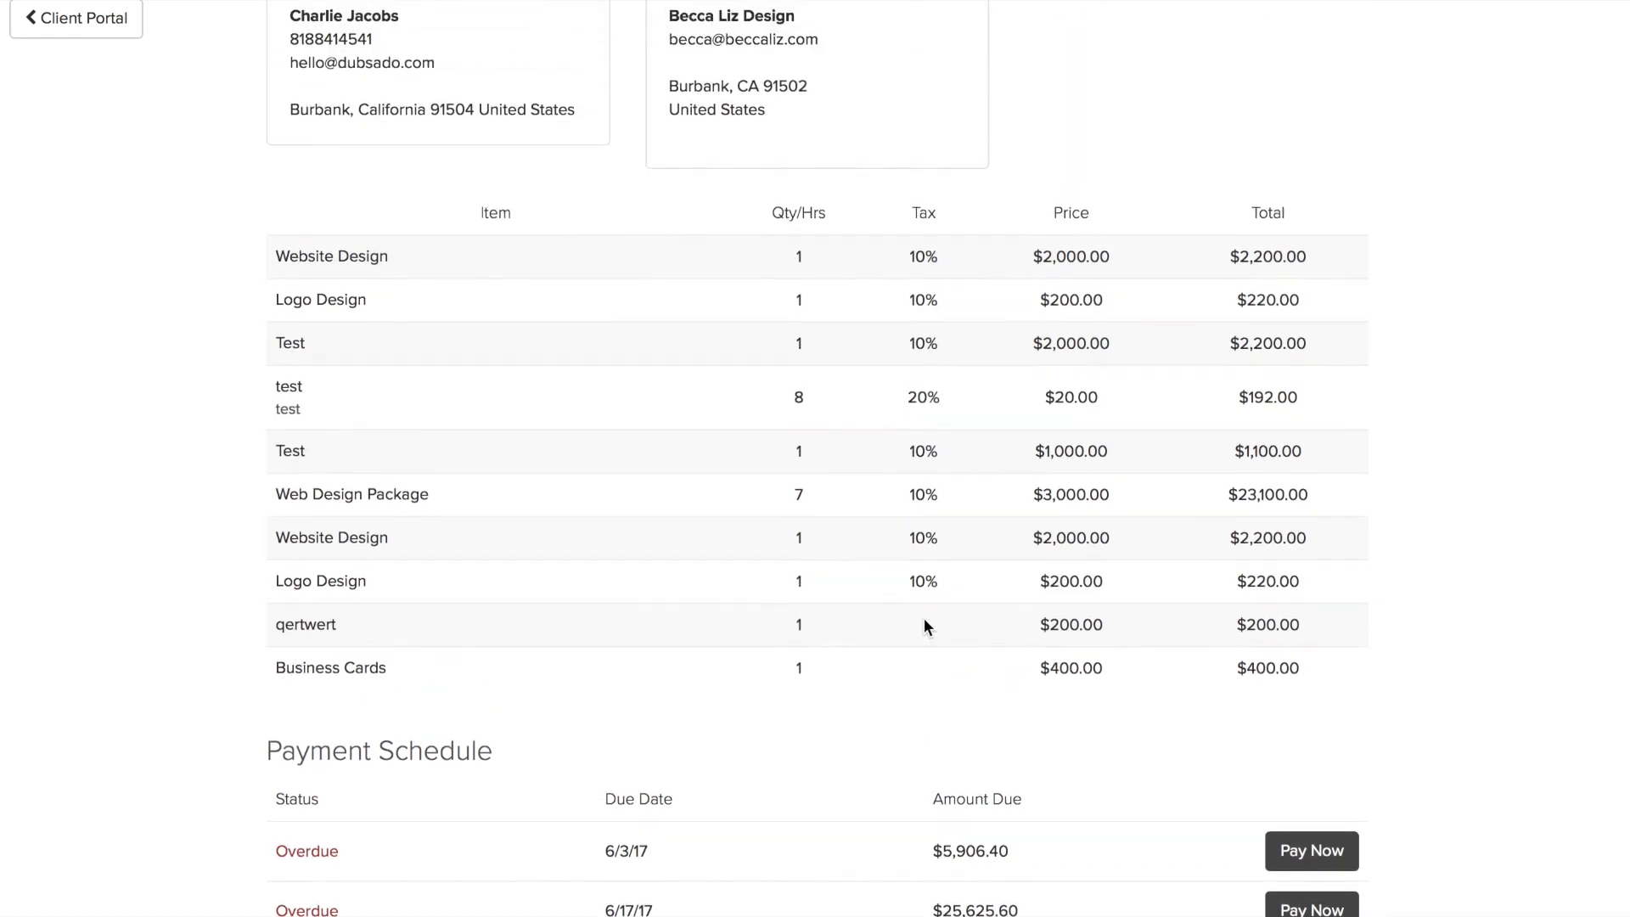
{"action": "scroll", "coordinate": [1468, 544], "scroll_direction": "up", "scroll_amount": 2}
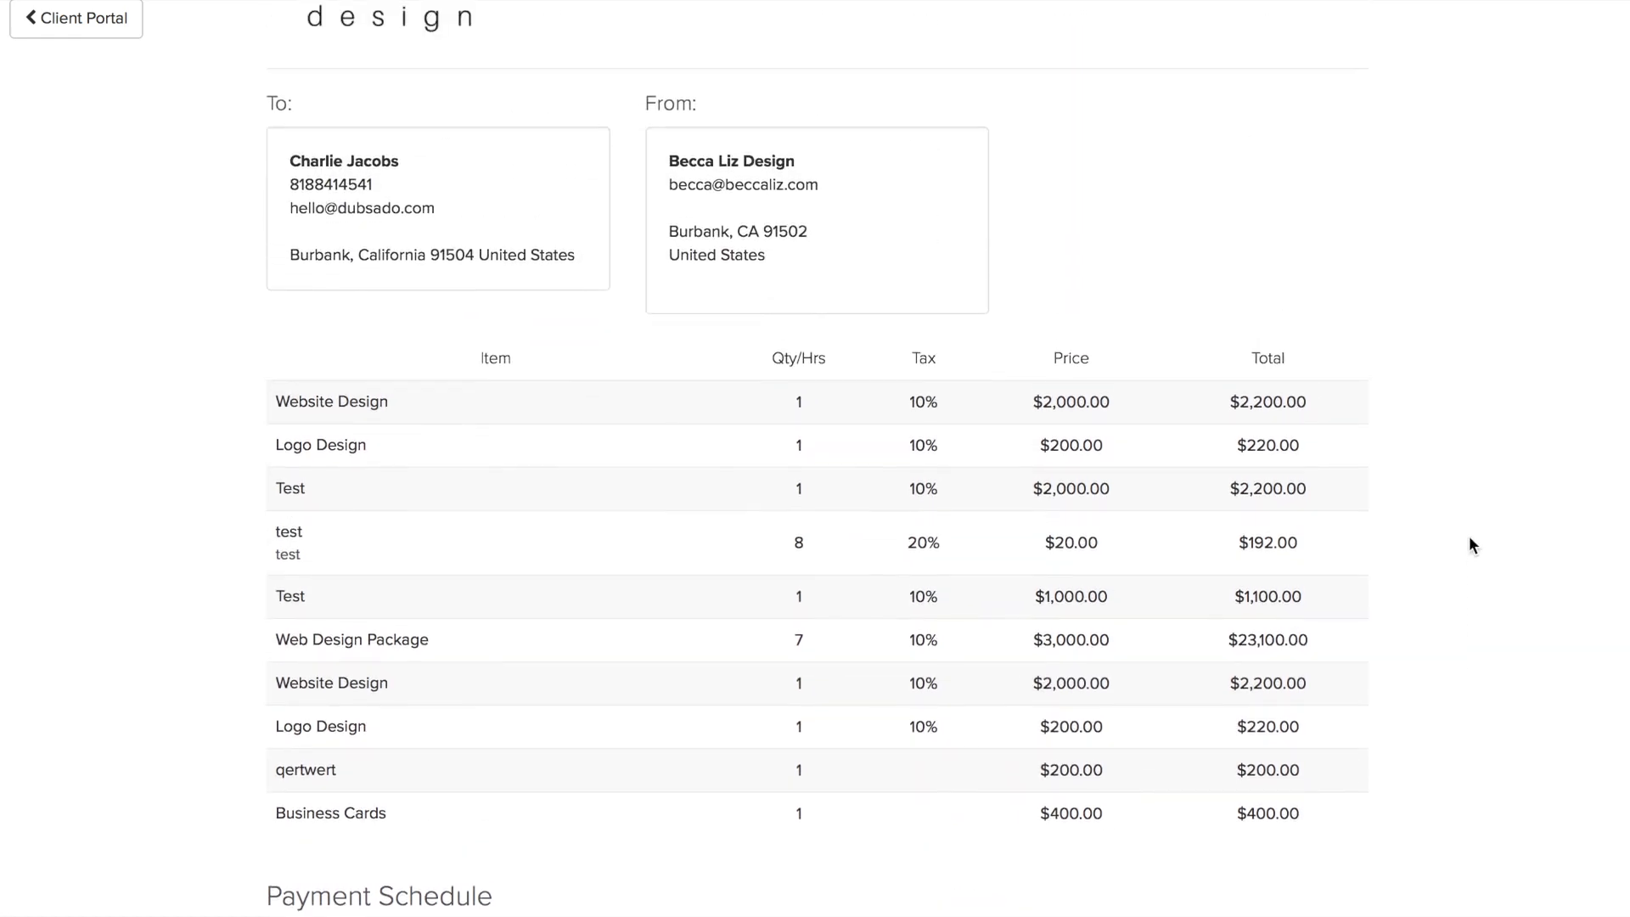
{"action": "scroll", "coordinate": [1468, 543], "scroll_direction": "down", "scroll_amount": 6}
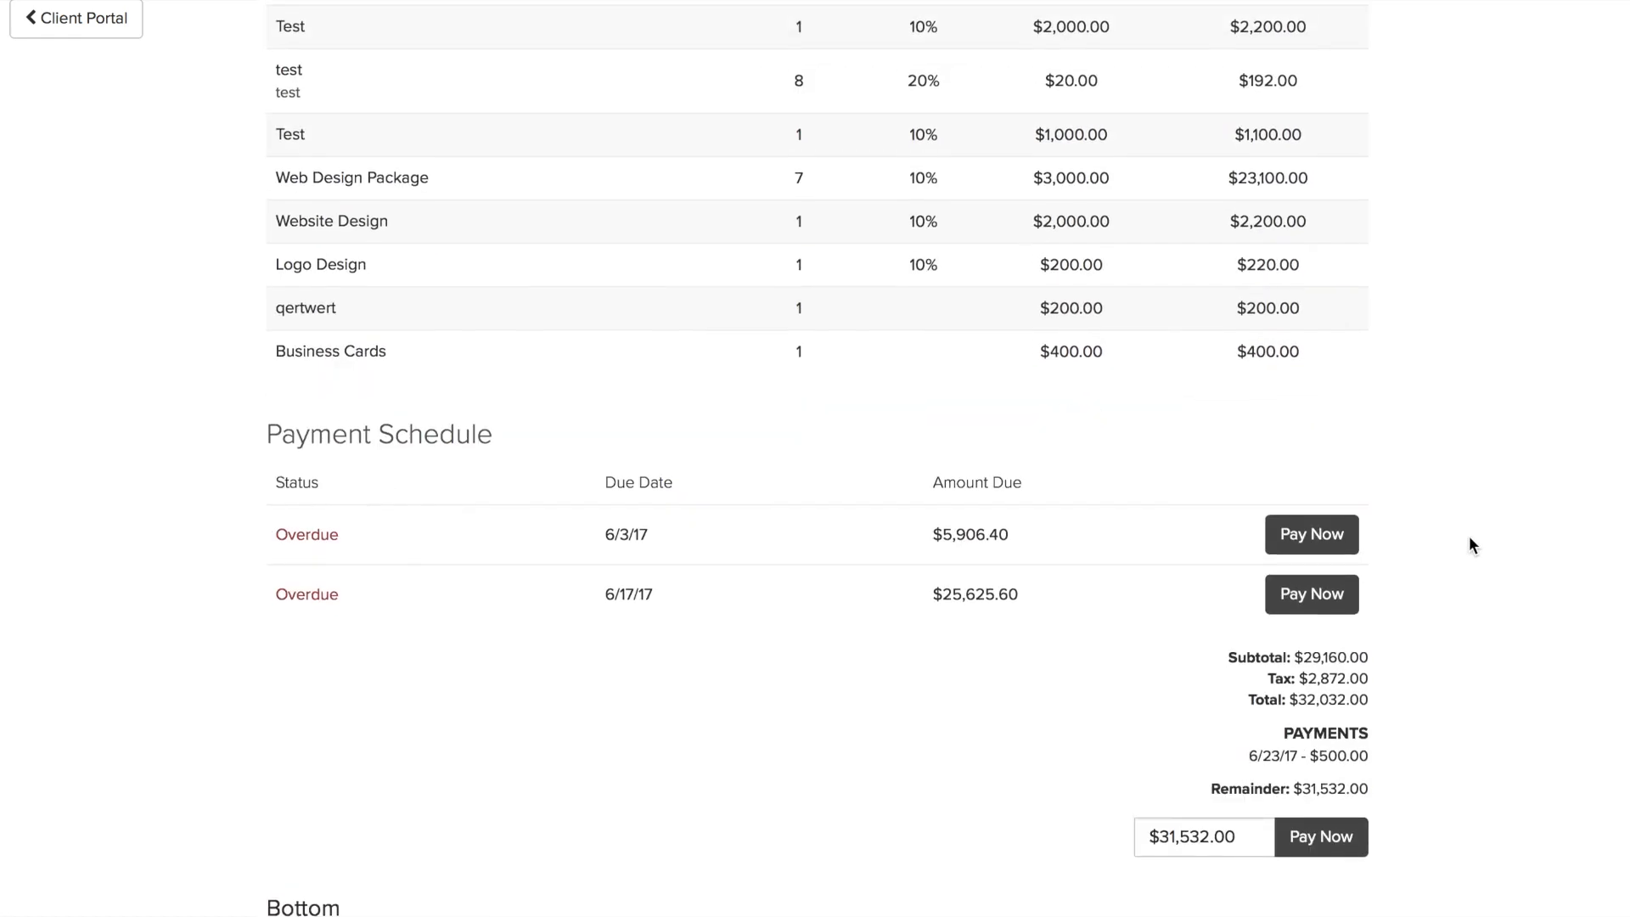
{"action": "left_click", "coordinate": [1328, 544]}
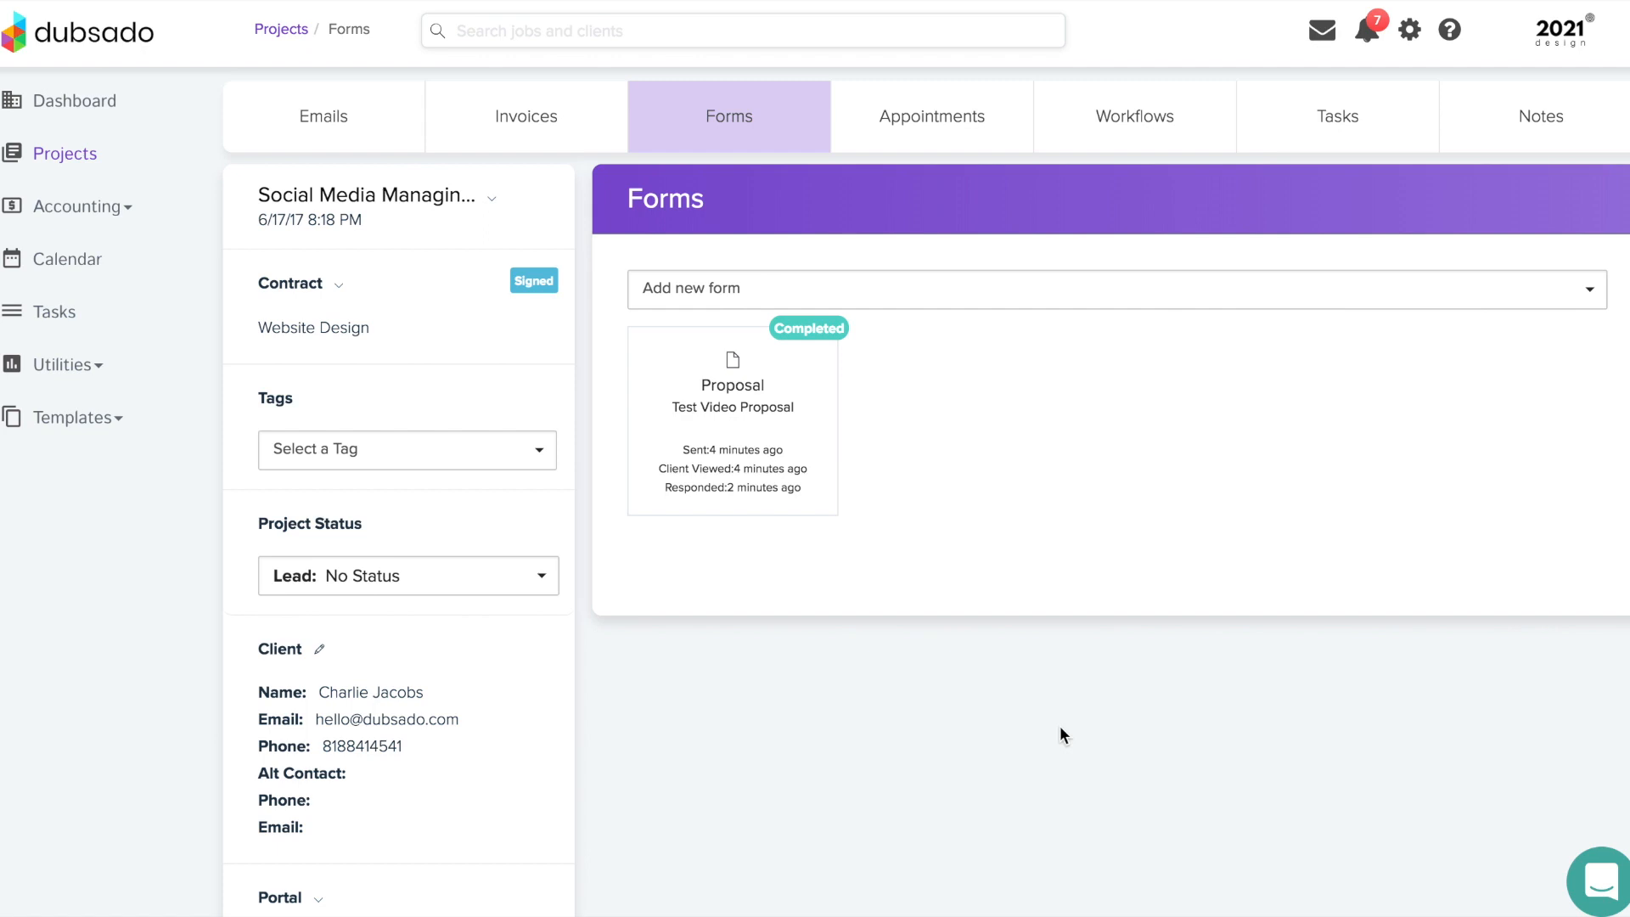
- Review the client's responses in the completed Test Video Proposal on the project, and close the preview
{"action": "mouse_move", "coordinate": [749, 400]}
{"action": "mouse_move", "coordinate": [678, 422]}
{"action": "left_click", "coordinate": [668, 451]}
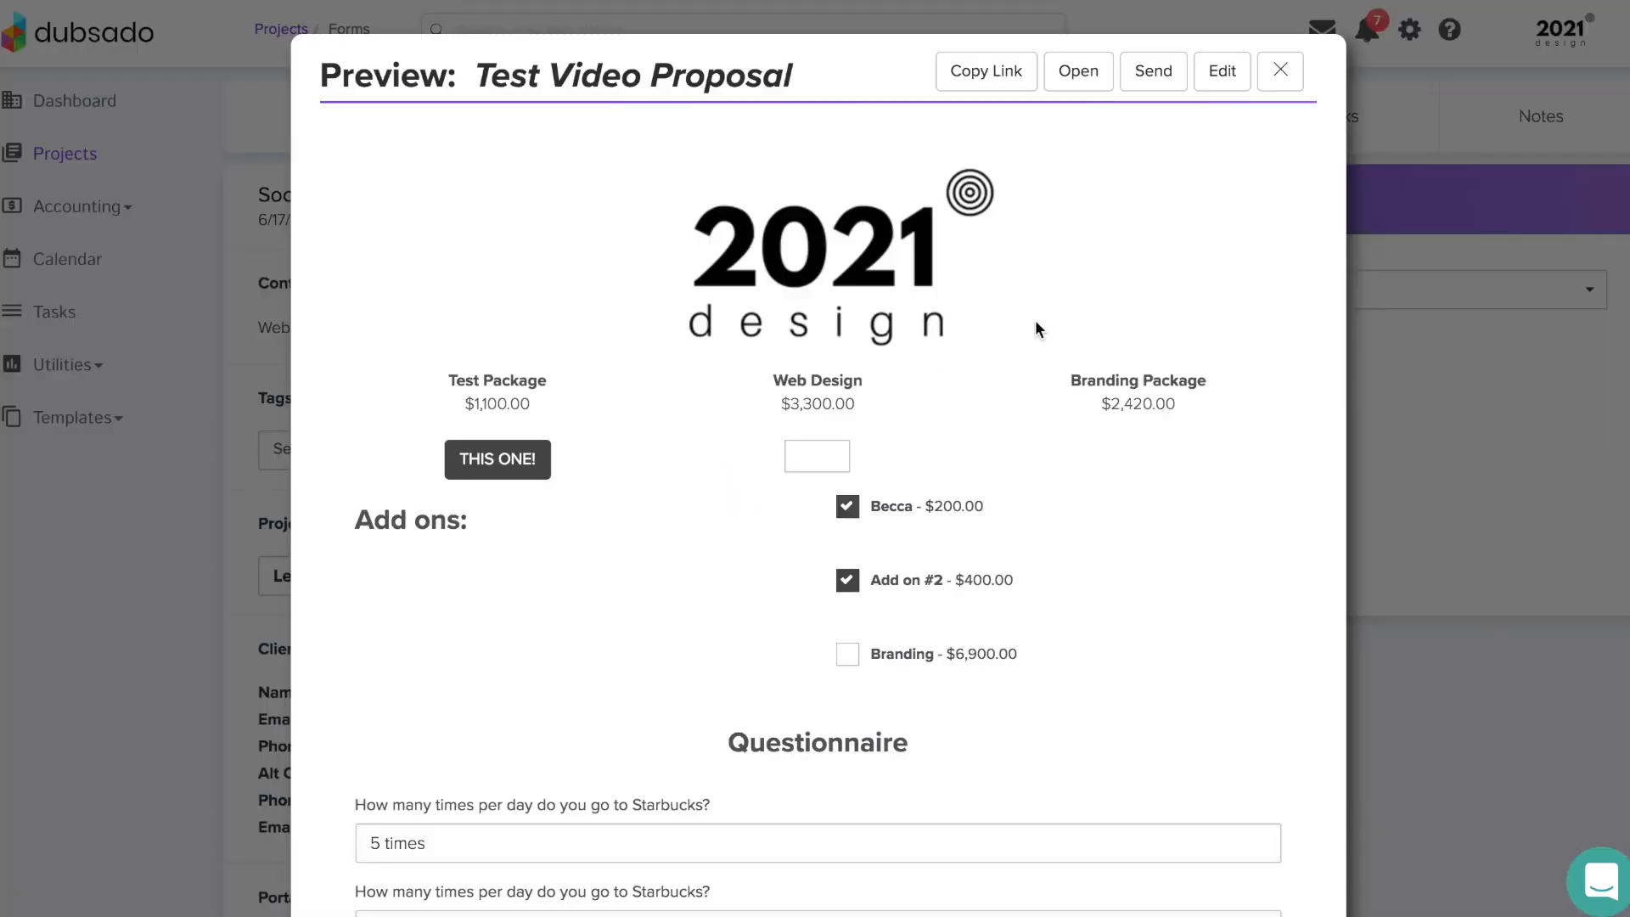
{"action": "scroll", "coordinate": [1036, 322], "scroll_direction": "down", "scroll_amount": 6}
{"action": "scroll", "coordinate": [1036, 320], "scroll_direction": "up", "scroll_amount": 5}
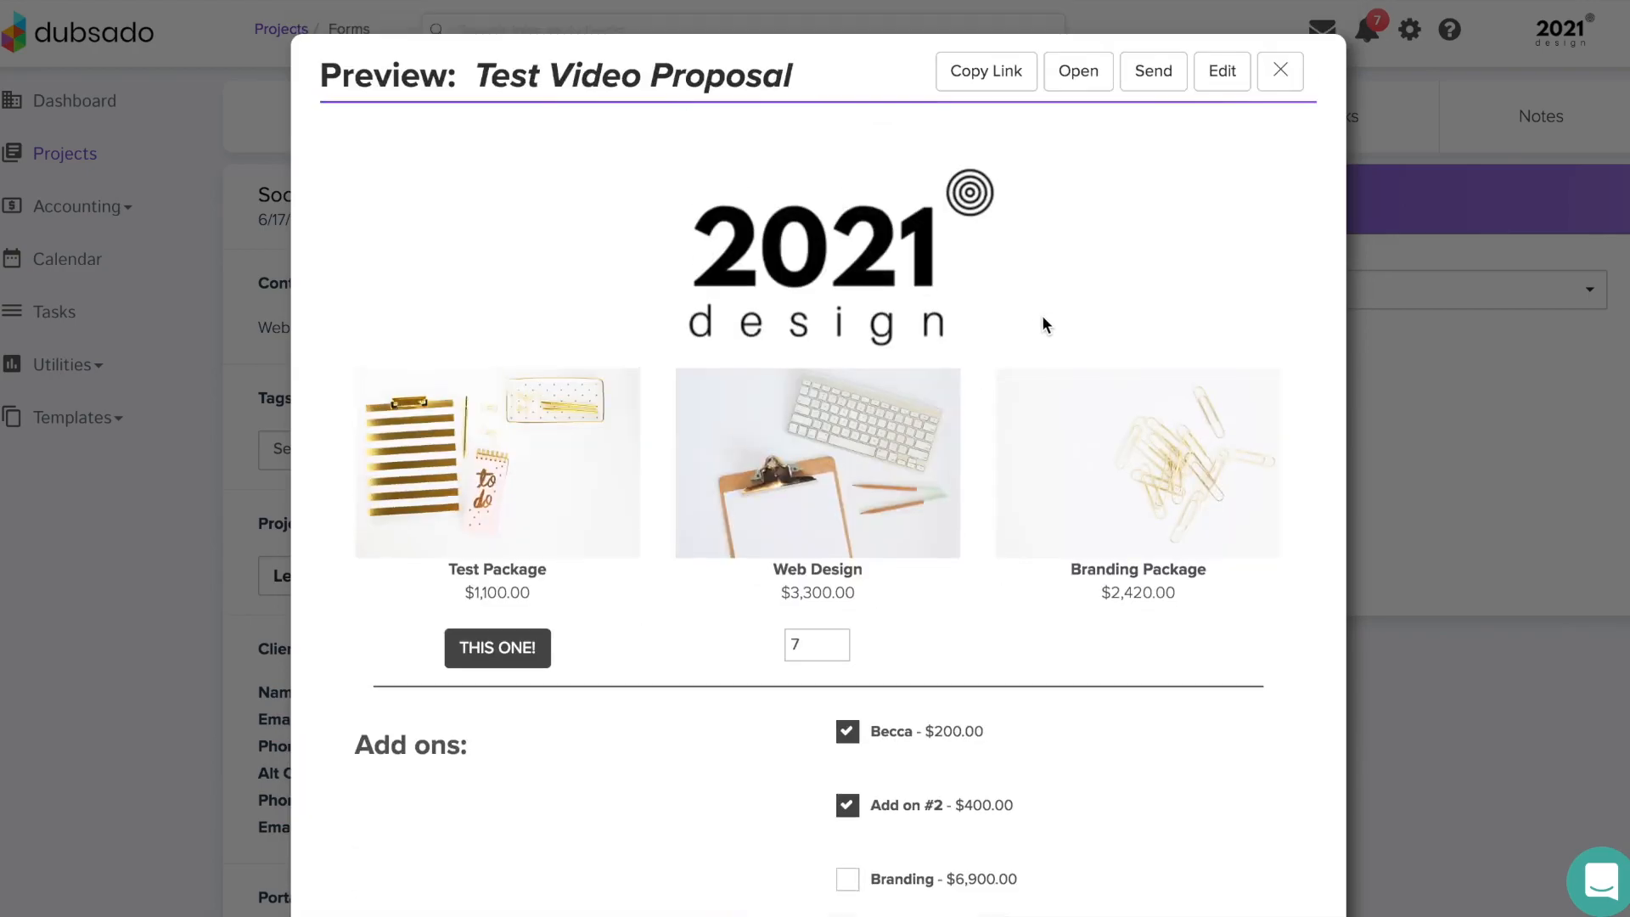
{"action": "left_click", "coordinate": [1279, 68]}
- Open the project's invoice and examine the line items added from the submitted proposal
{"action": "left_click", "coordinate": [562, 102]}
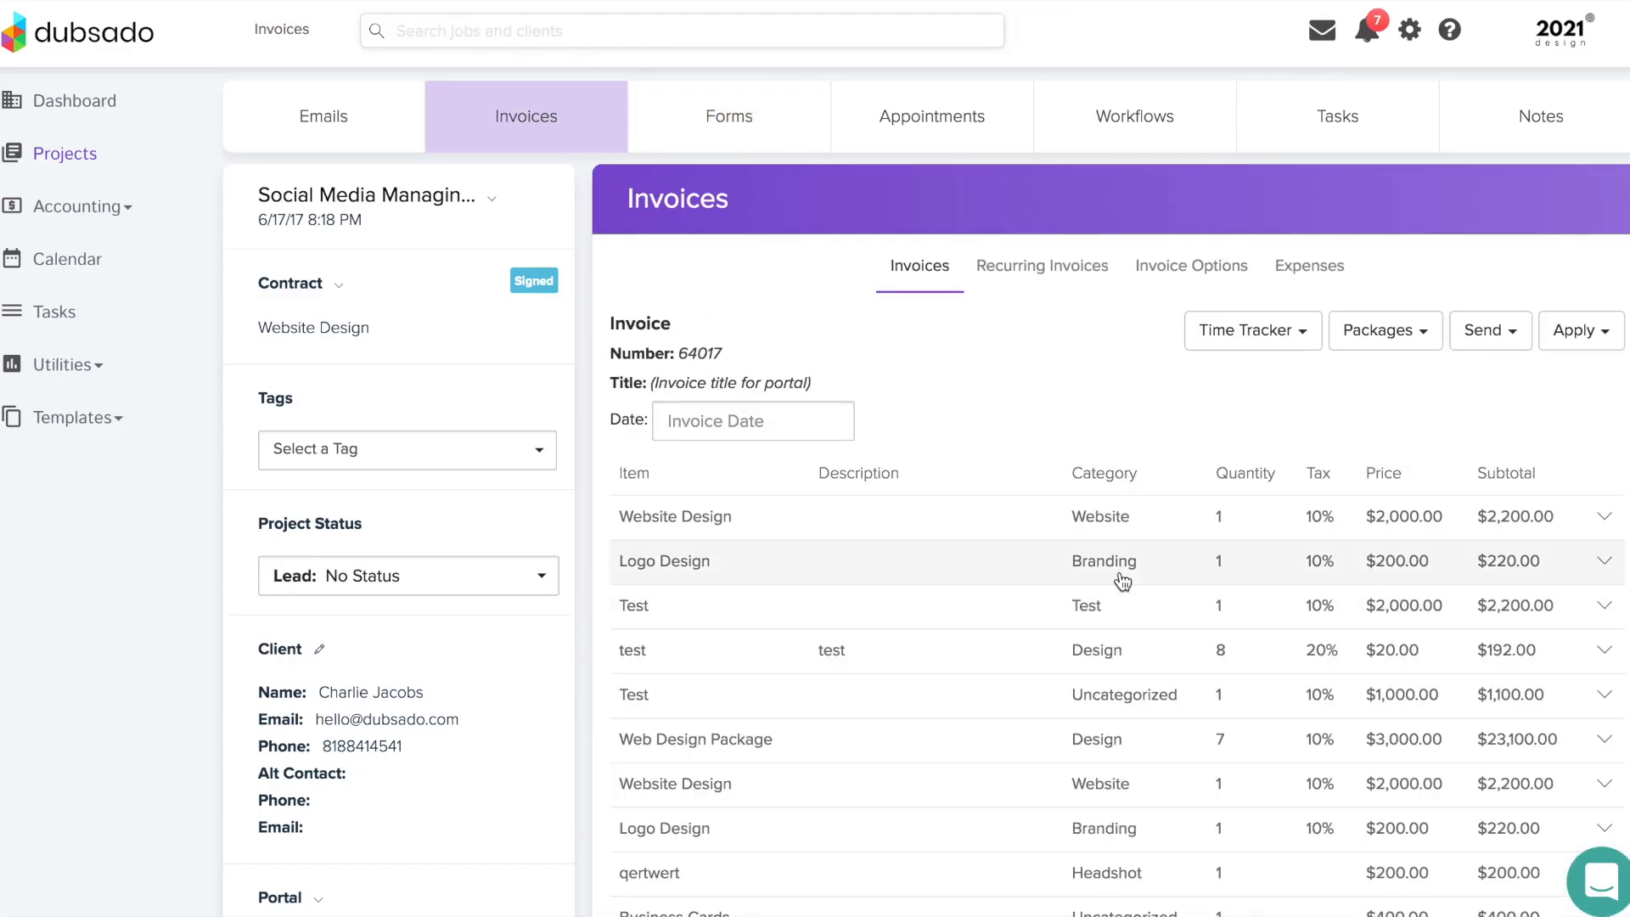
{"action": "scroll", "coordinate": [1121, 578], "scroll_direction": "down", "scroll_amount": 4}
{"action": "scroll", "coordinate": [1296, 383], "scroll_direction": "up", "scroll_amount": 3}
{"action": "scroll", "coordinate": [1352, 367], "scroll_direction": "down", "scroll_amount": 6}
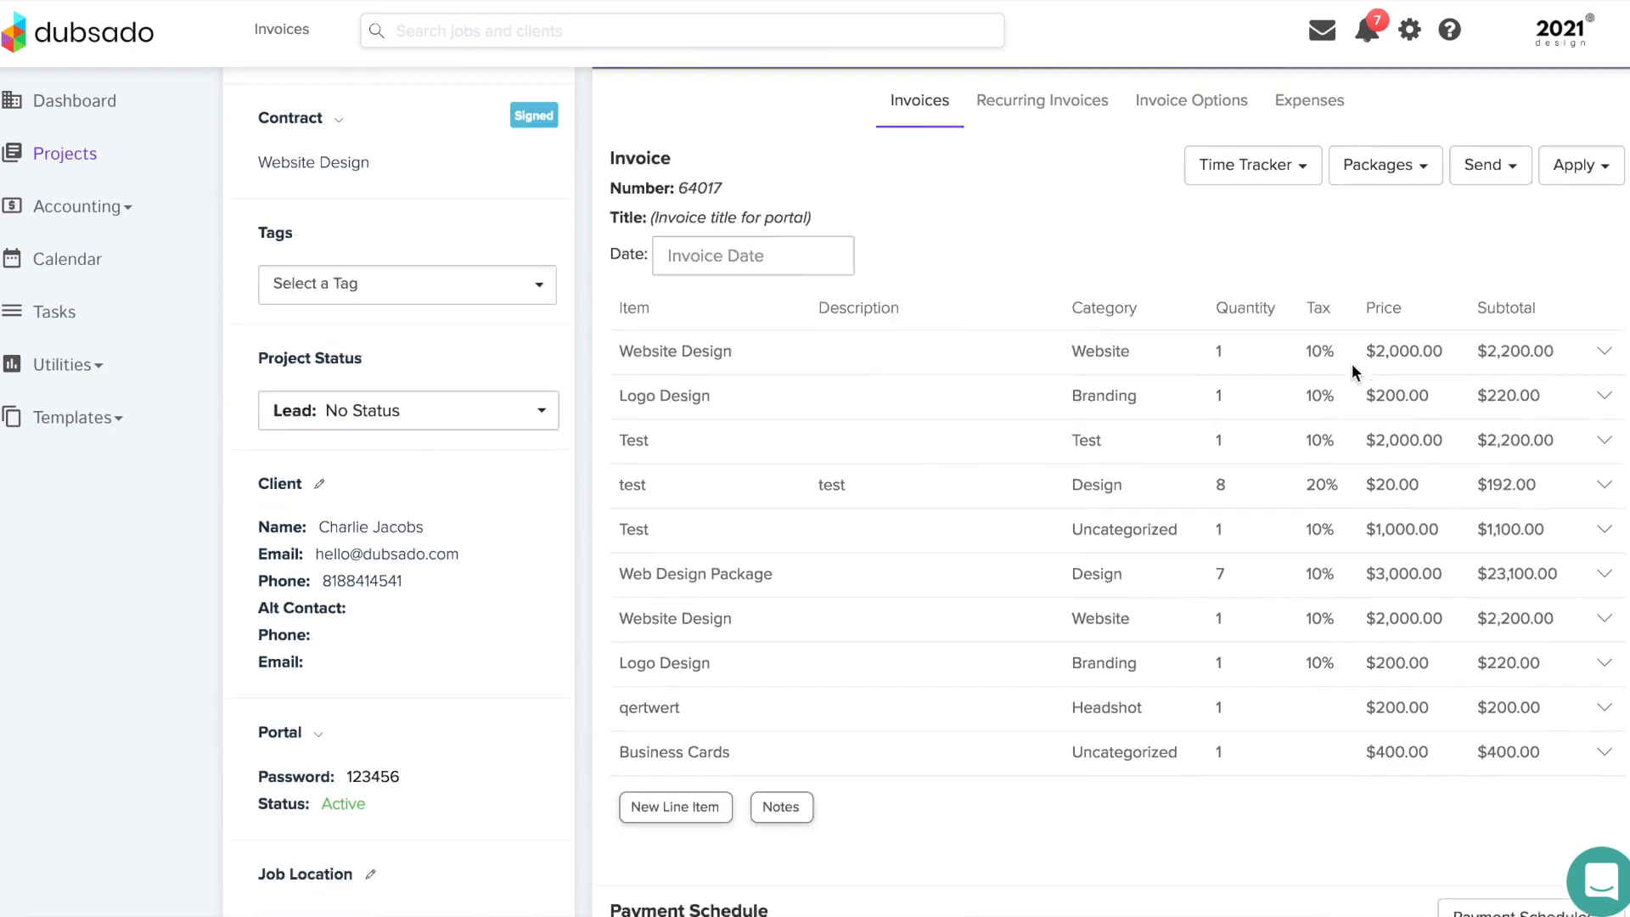
{"action": "scroll", "coordinate": [1351, 365], "scroll_direction": "up", "scroll_amount": 6}
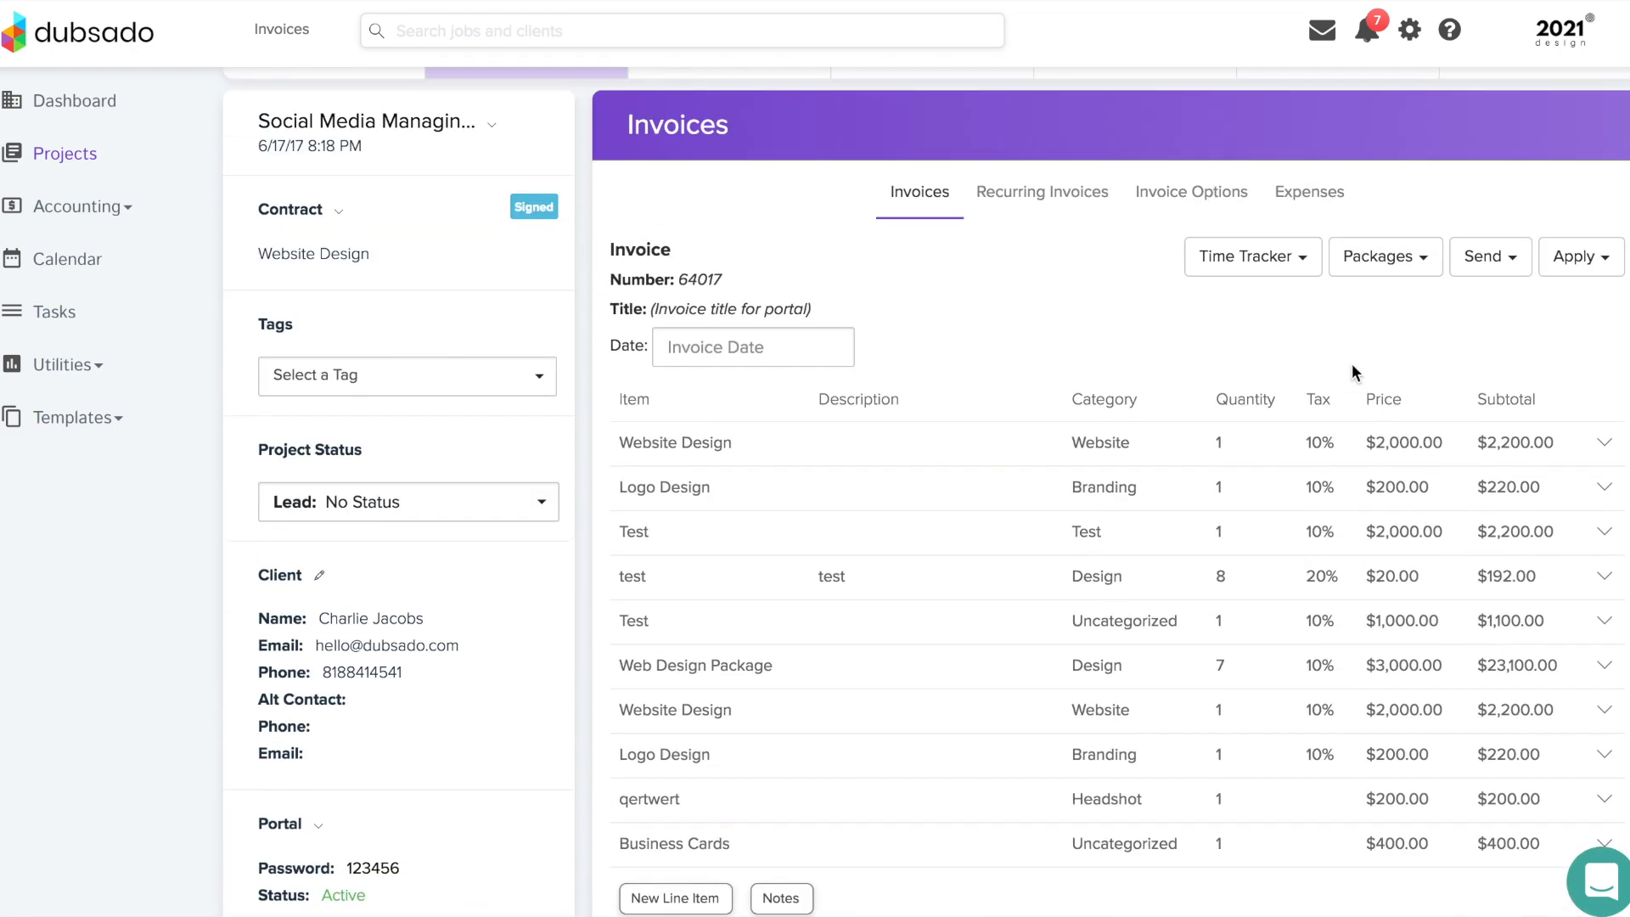
{"action": "scroll", "coordinate": [1351, 364], "scroll_direction": "up", "scroll_amount": 1}
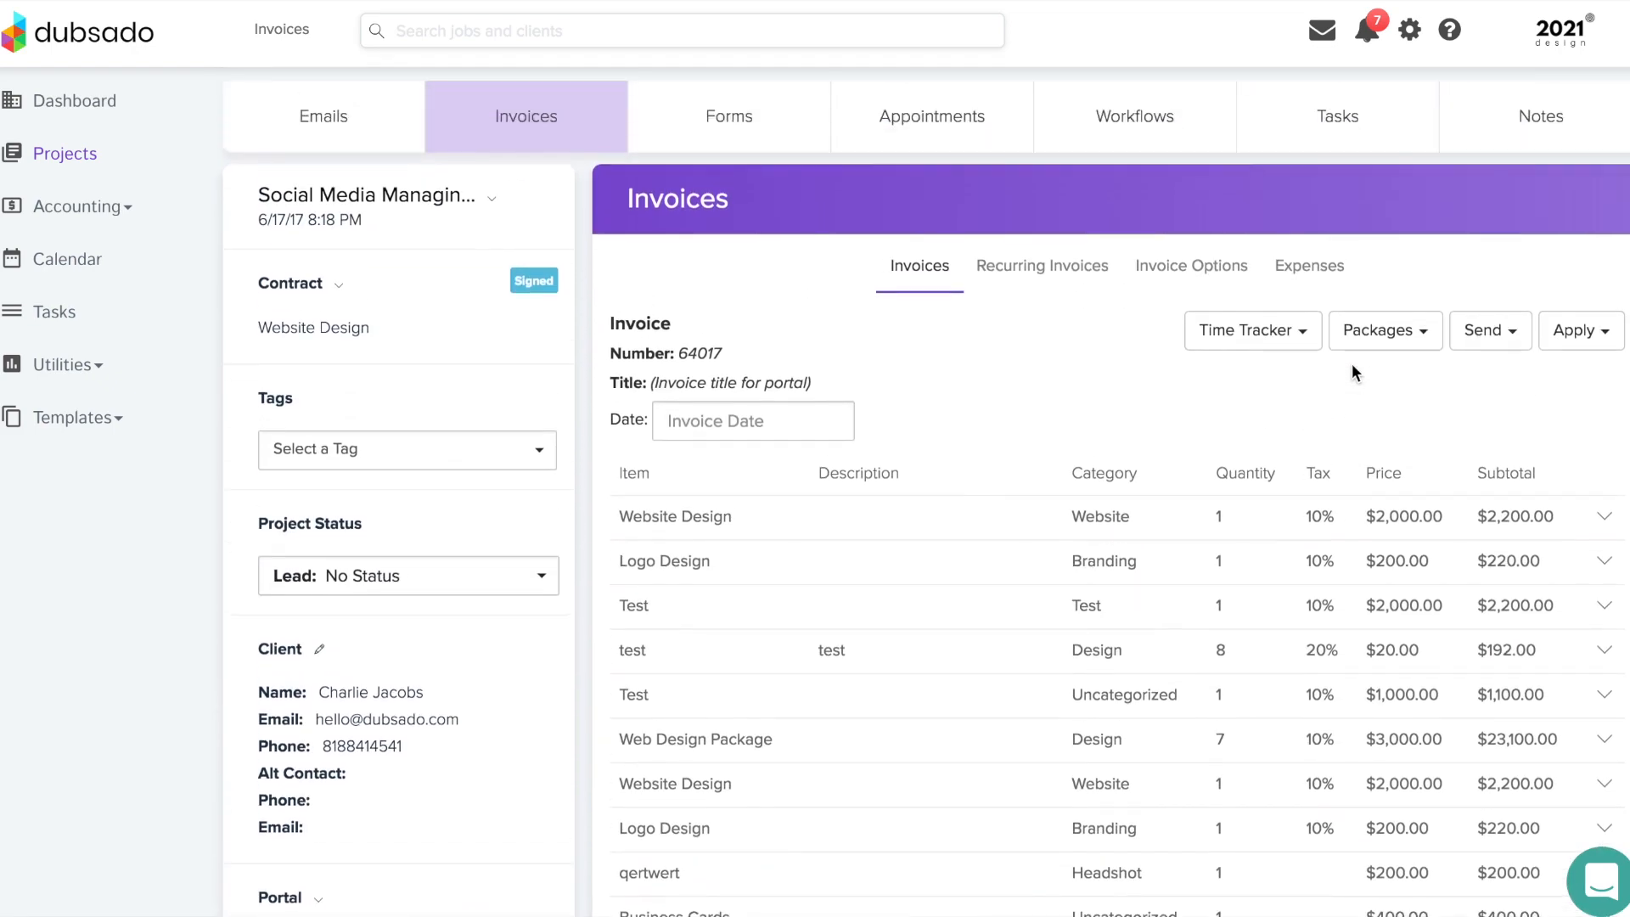